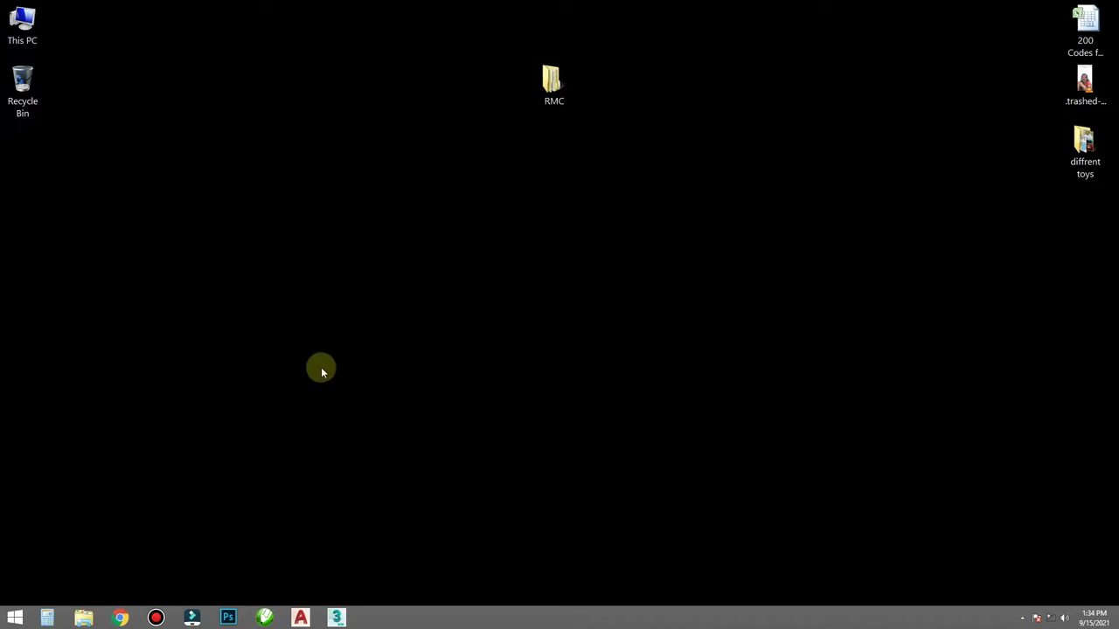
- Launch 3ds Max 2020 from the taskbar and close the Welcome to 3ds Max screen
left_click(336, 618)
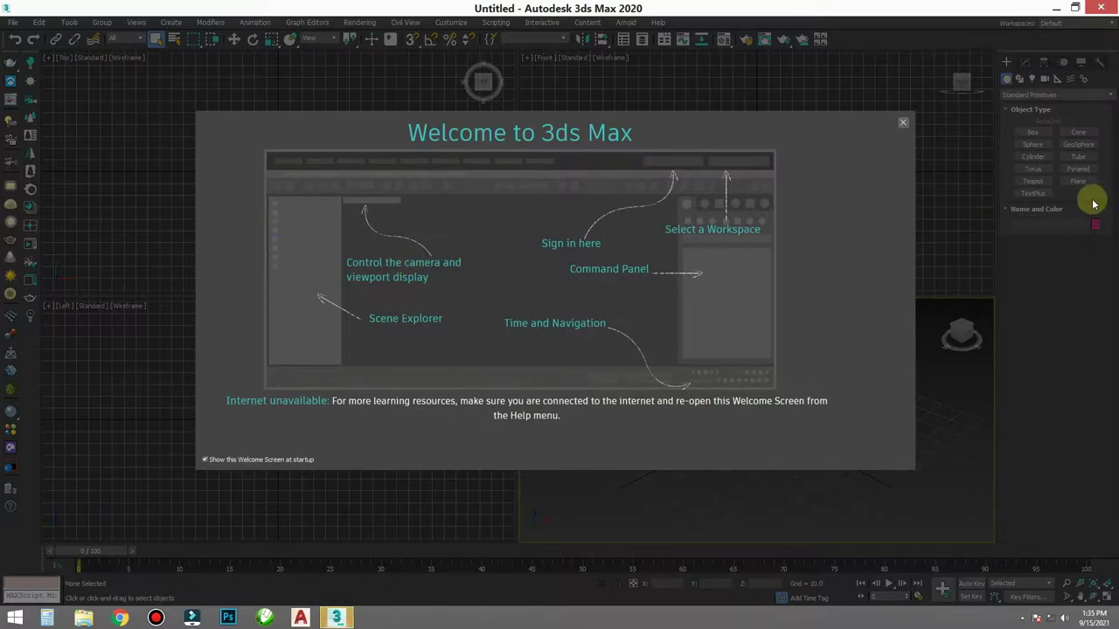
left_click(903, 124)
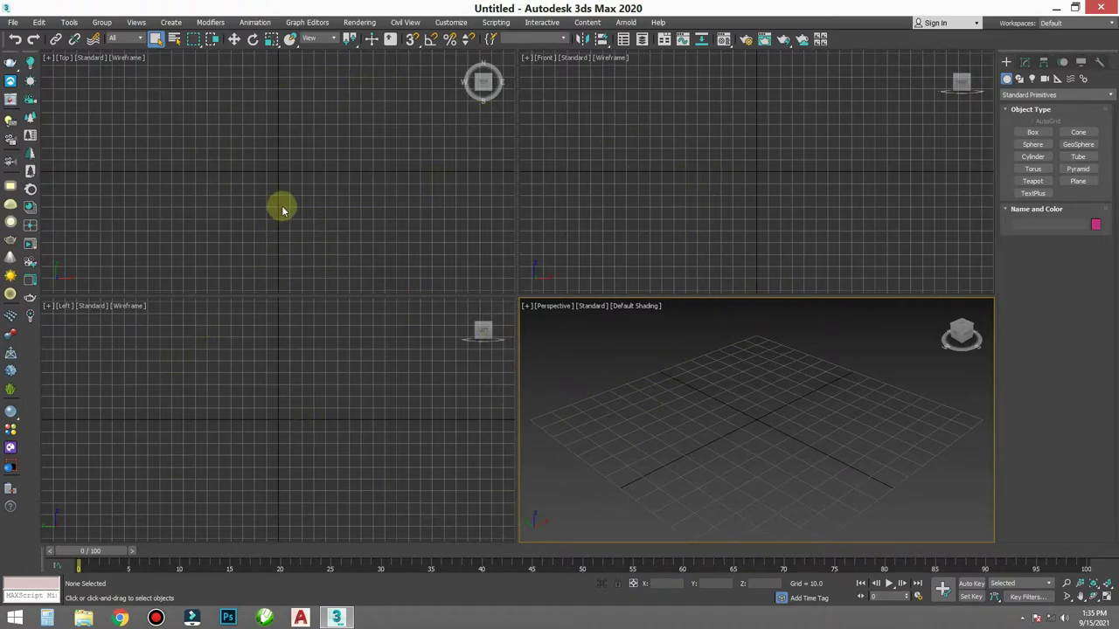
middle_click_drag(693, 411, 697, 385)
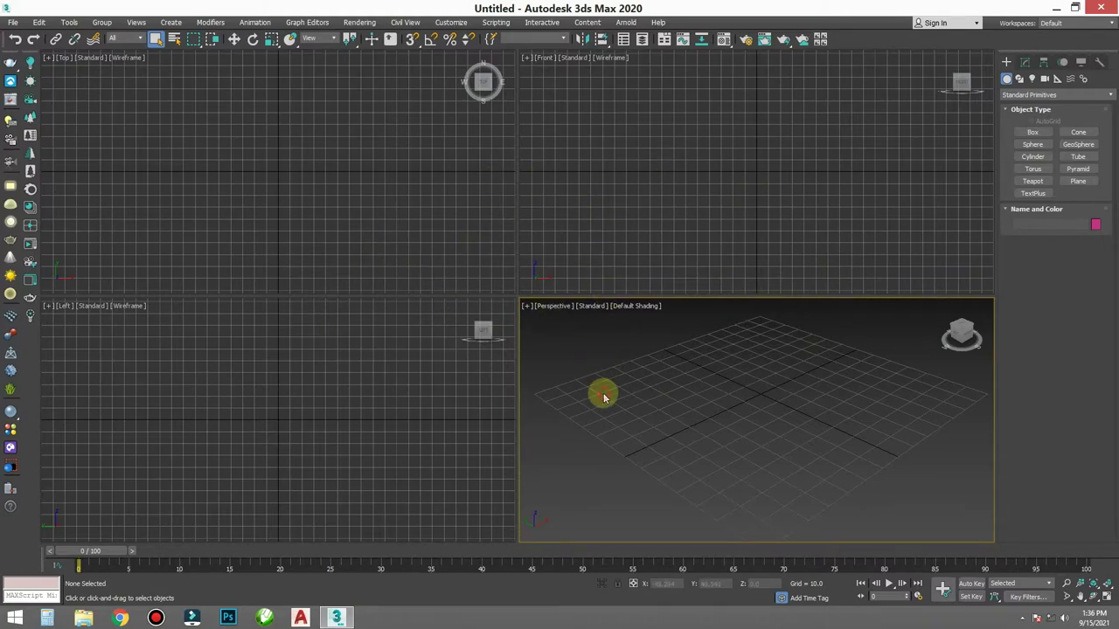
left_click(313, 204)
left_click(610, 180)
left_click(311, 425)
left_click(622, 415)
left_click(302, 248)
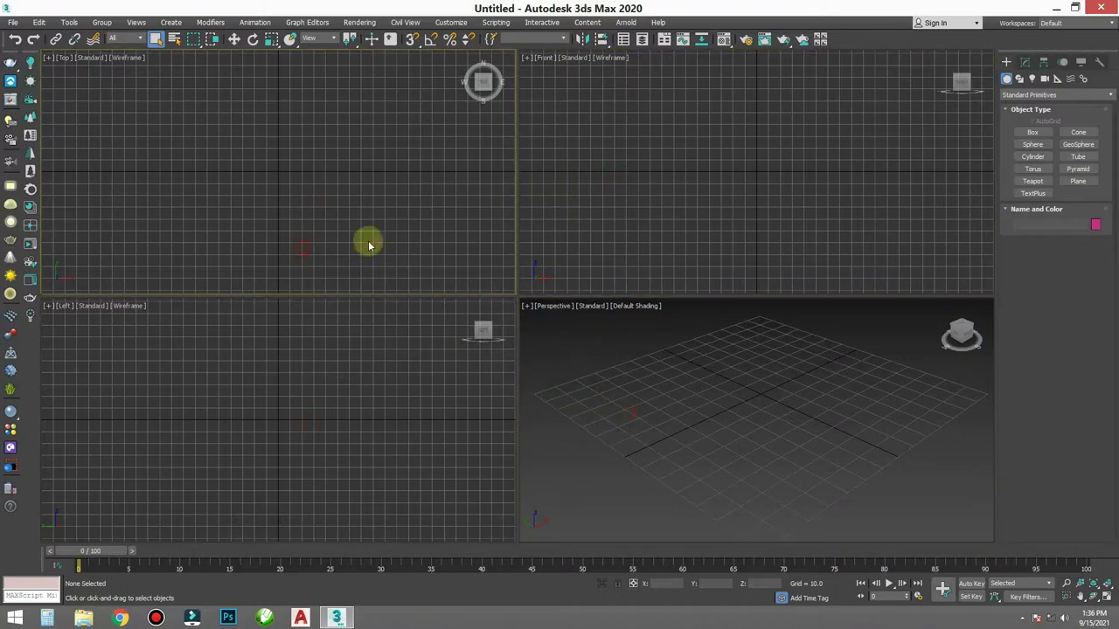
left_click(602, 230)
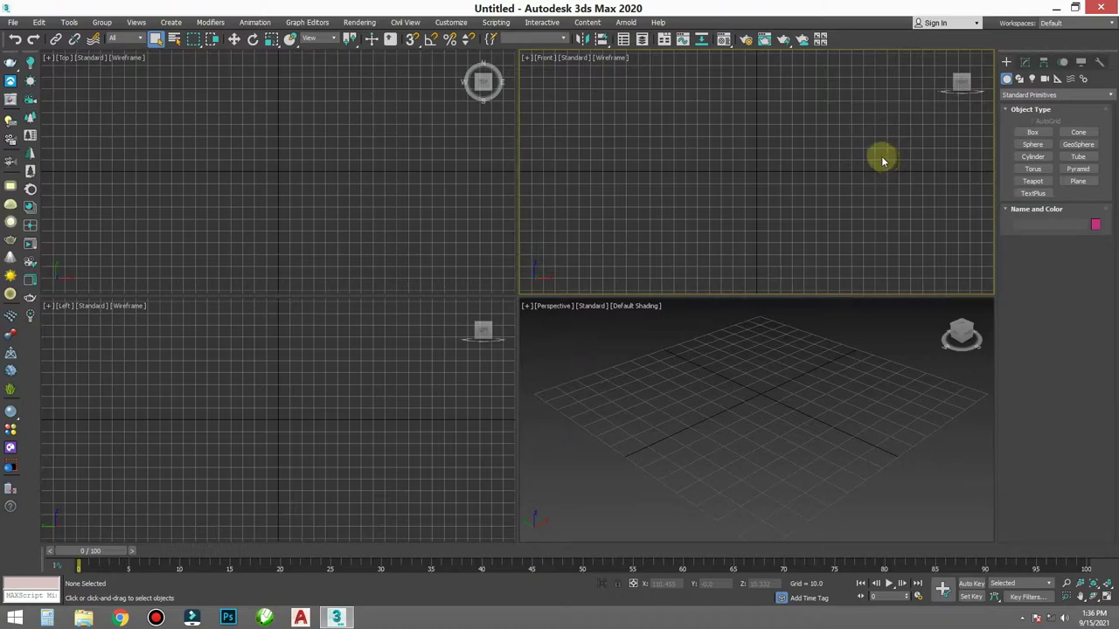
left_click(684, 380)
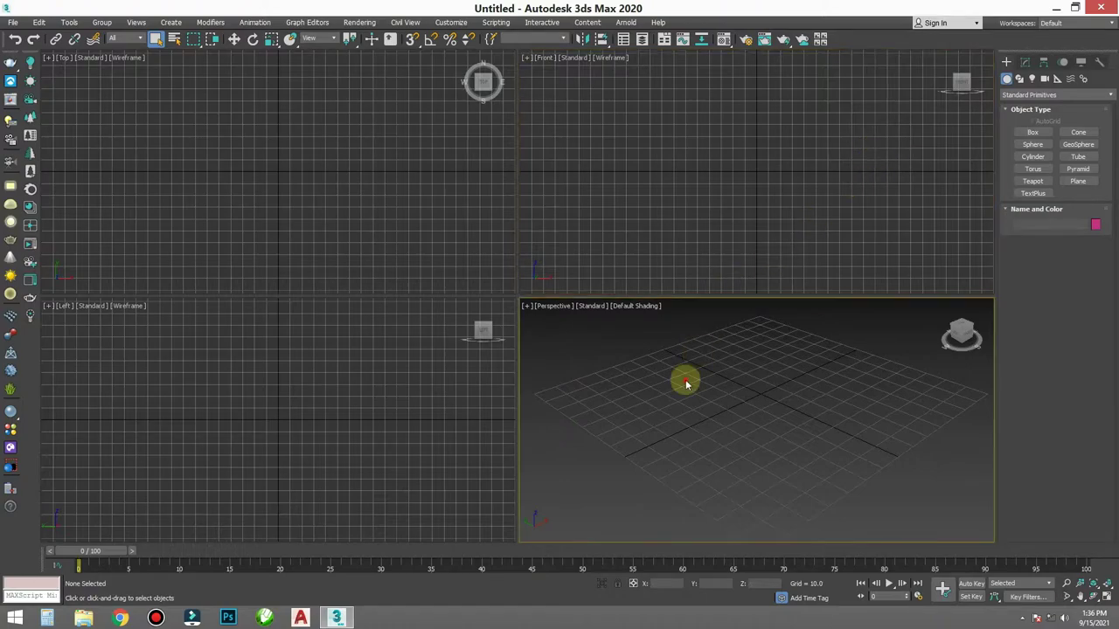
- Minimize 3ds Max, open the RMC desktop folder and go into its posters subfolder
left_click(1052, 7)
double_click(544, 145)
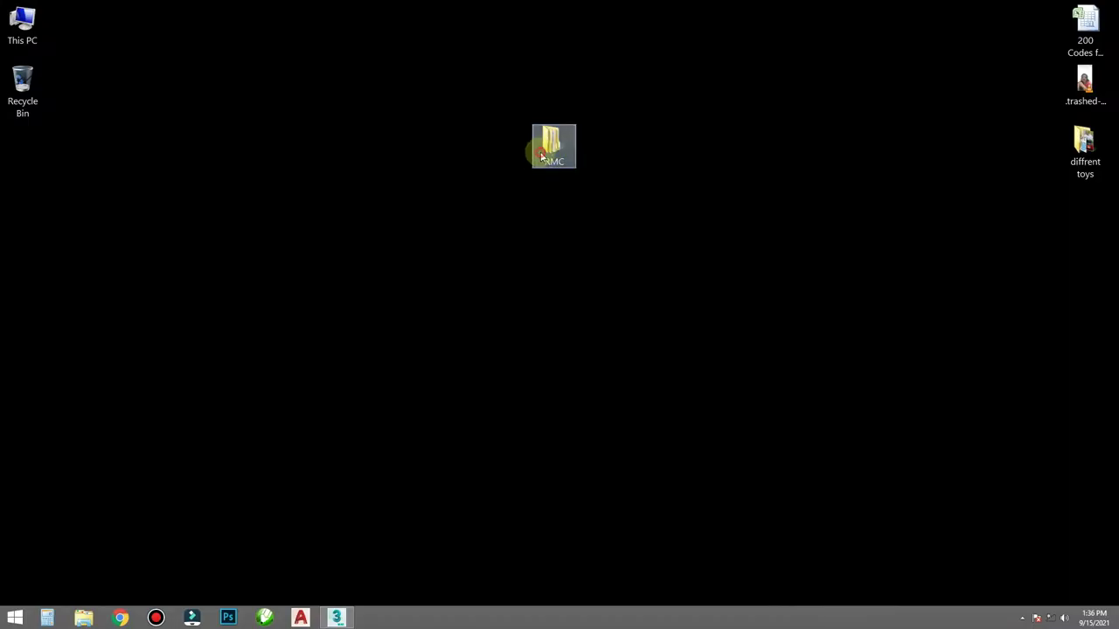
left_click_drag(191, 196, 154, 62)
left_click(132, 190)
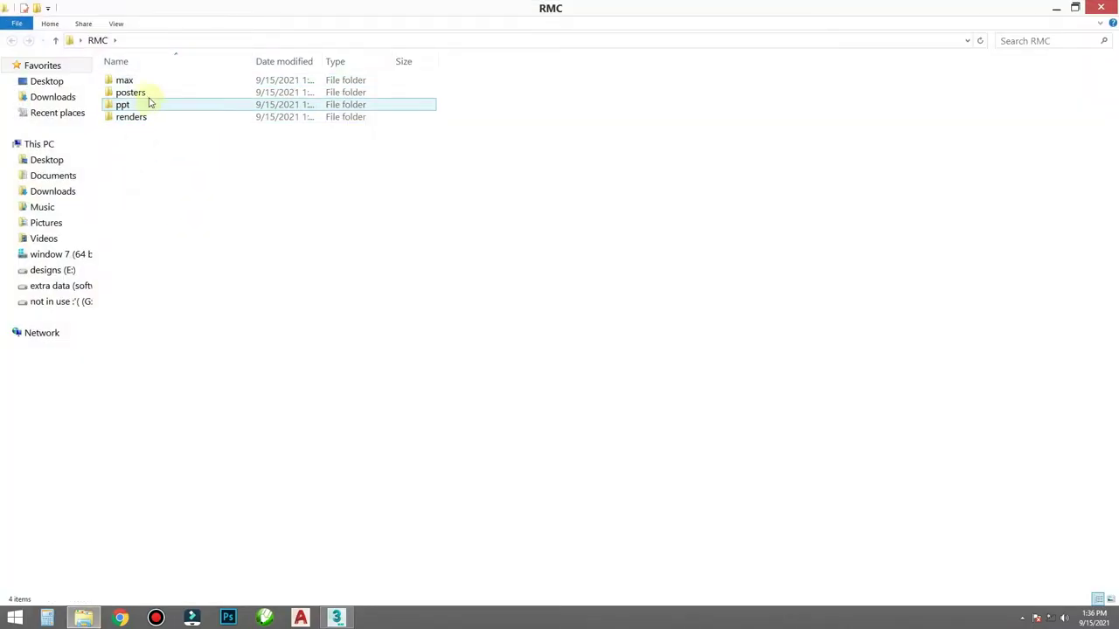
left_click(144, 92)
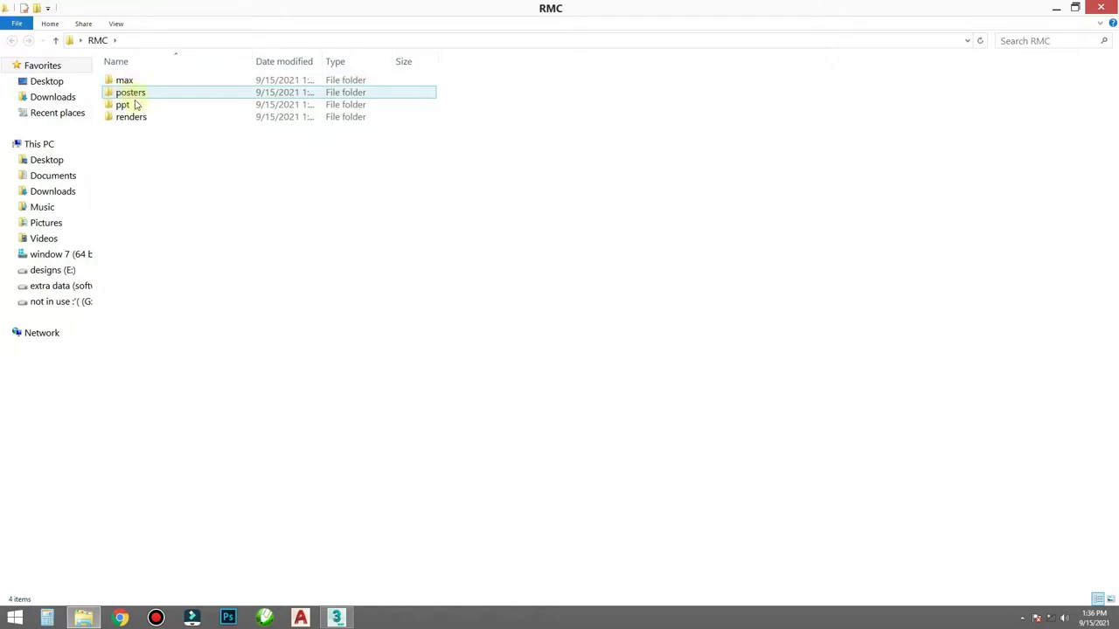
left_click(137, 104)
left_click(140, 116)
left_click(138, 92)
left_click(154, 80)
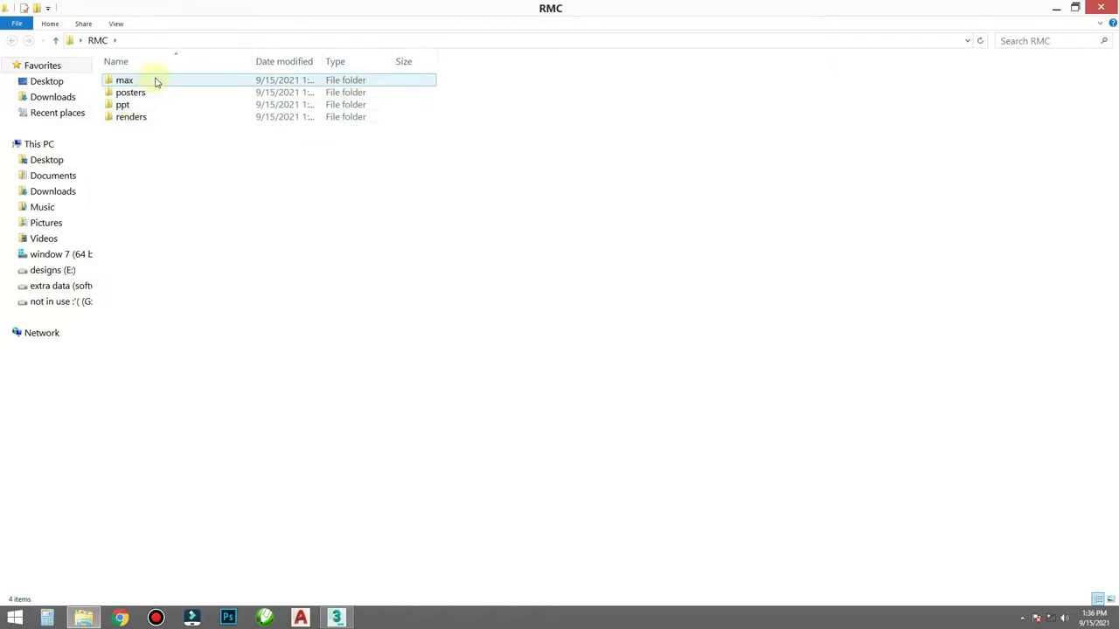
left_click(157, 94)
double_click(157, 95)
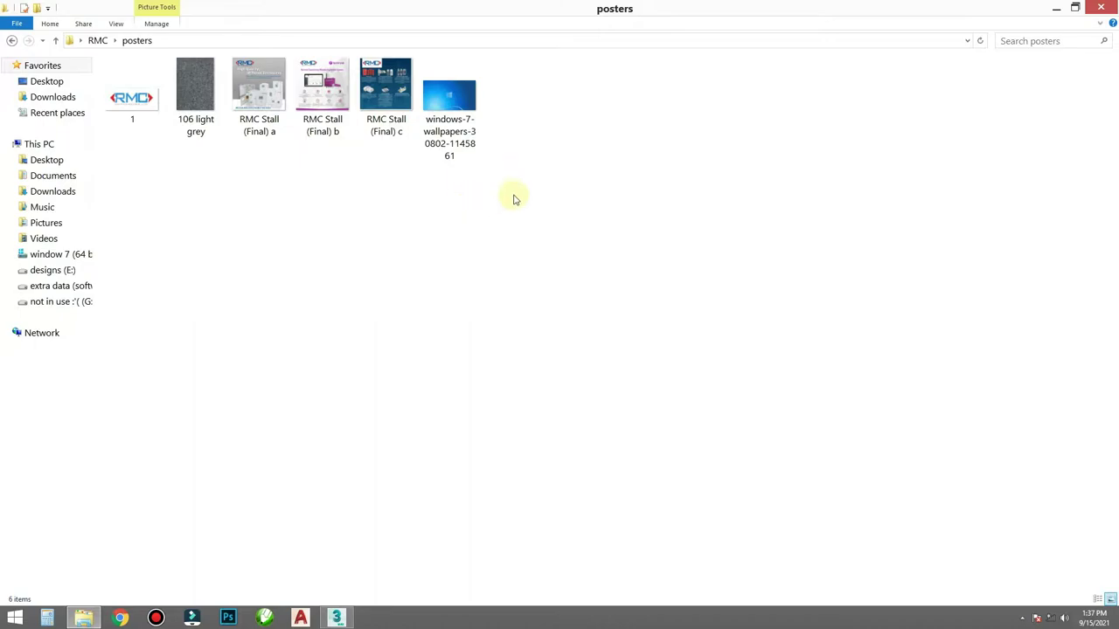
- Look over and select the poster images in the posters folder
left_click_drag(515, 199, 112, 98)
scroll(194, 240, "up", 1, "ctrl")
scroll(193, 241, "up", 2, "ctrl")
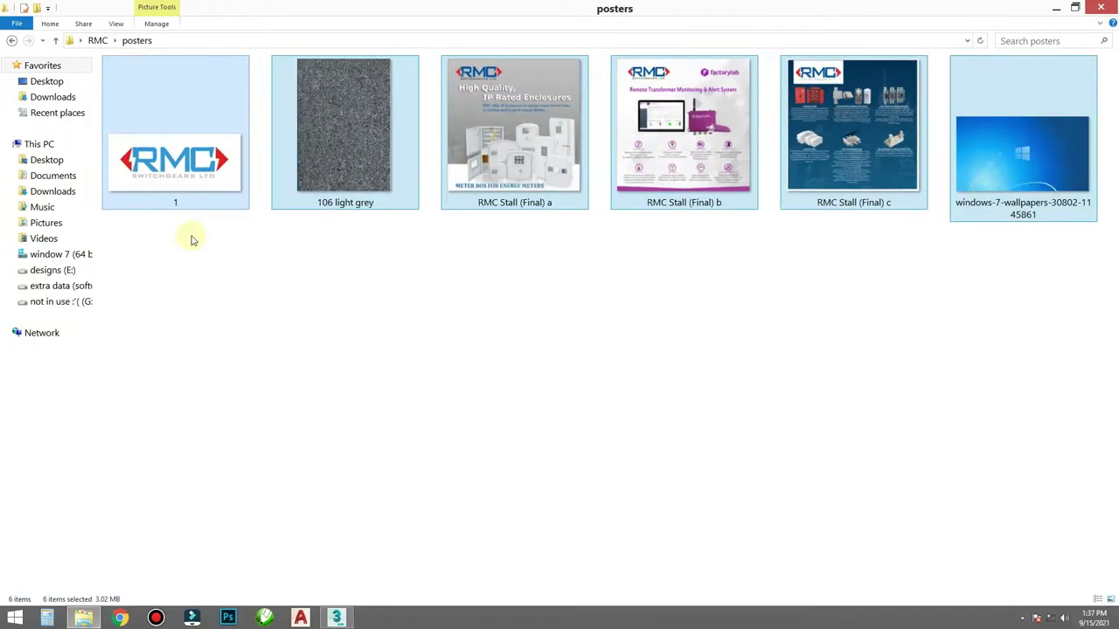
scroll(193, 240, "up", 1, "ctrl")
left_click(604, 329)
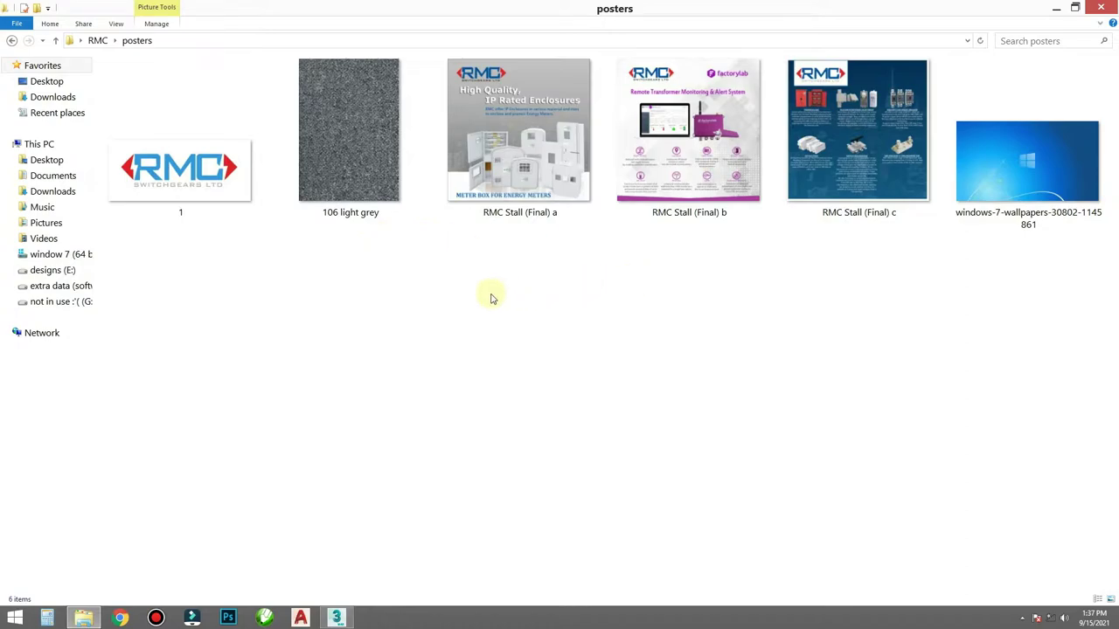
mouse_move(1083, 278)
left_mouse_down()
mouse_move(312, 141)
mouse_move(181, 142)
left_mouse_up()
- Look inside the renders and ppt subfolders, returning to RMC after each
left_click(11, 40)
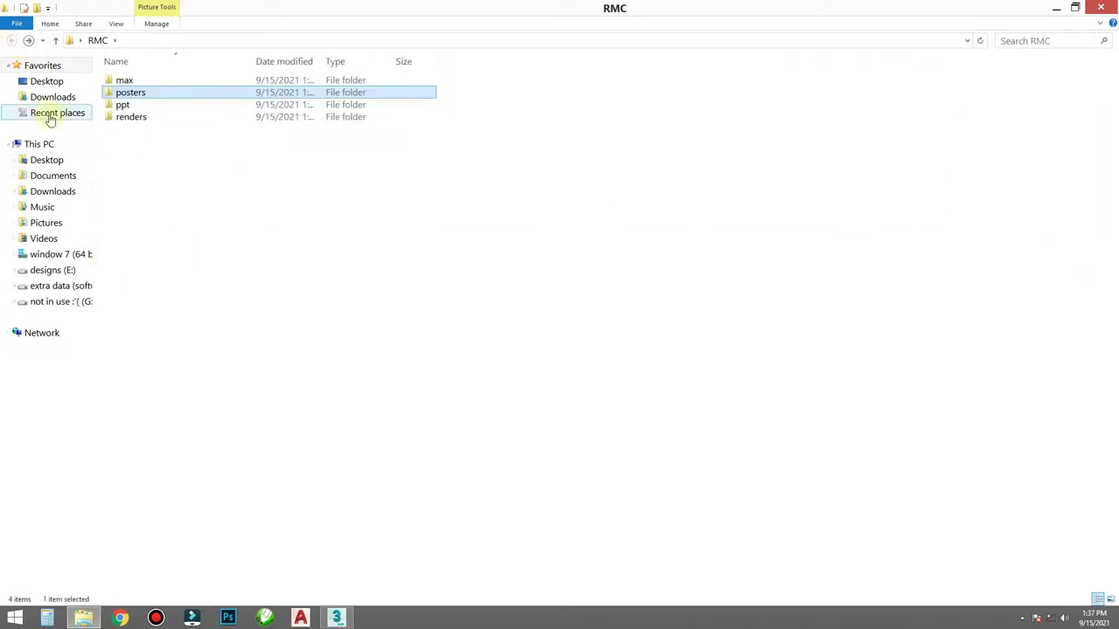
left_click(131, 117)
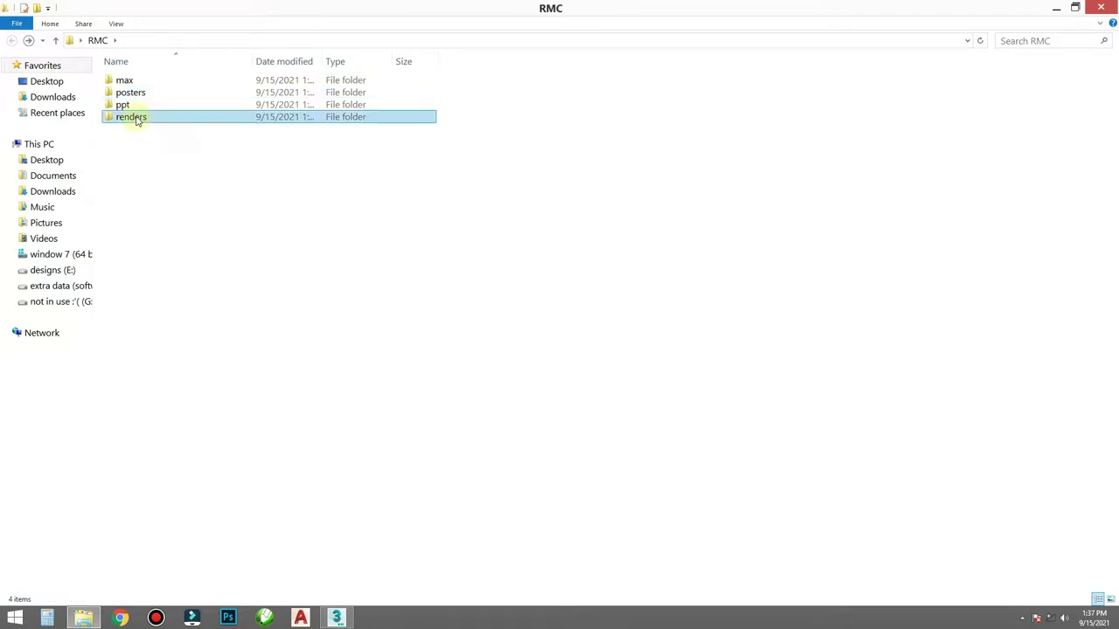
left_click(137, 120)
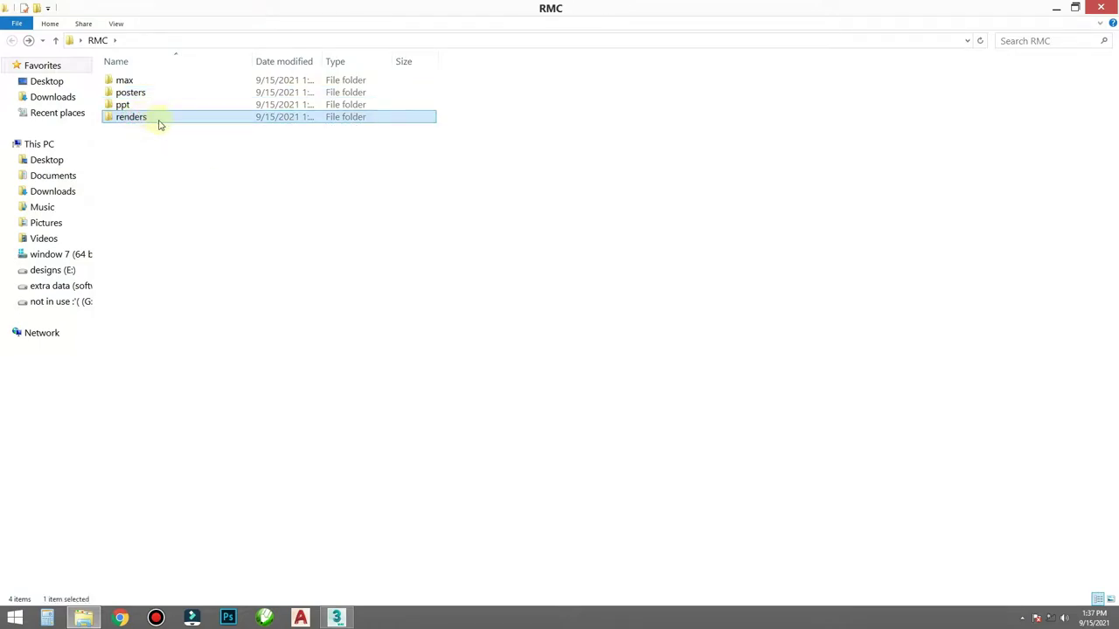
double_click(160, 124)
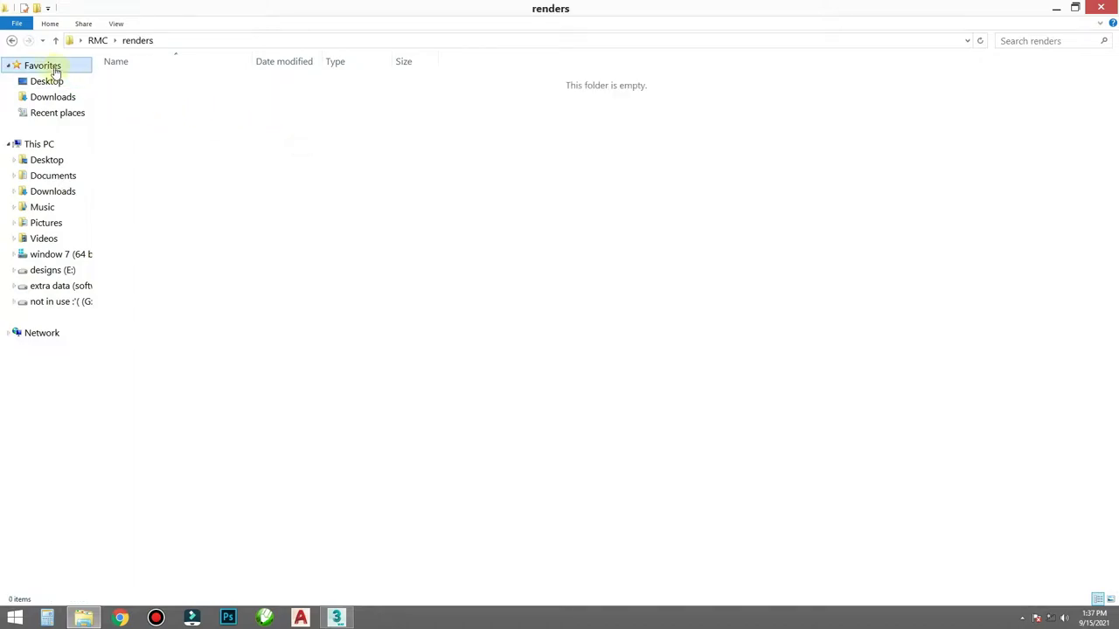
left_click(12, 40)
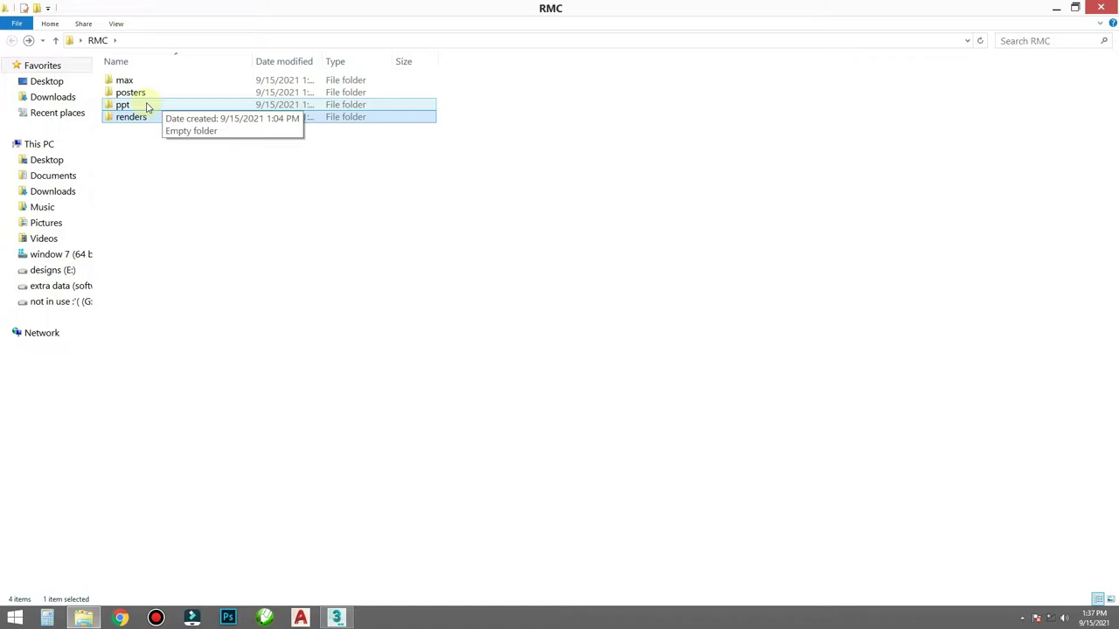
double_click(147, 106)
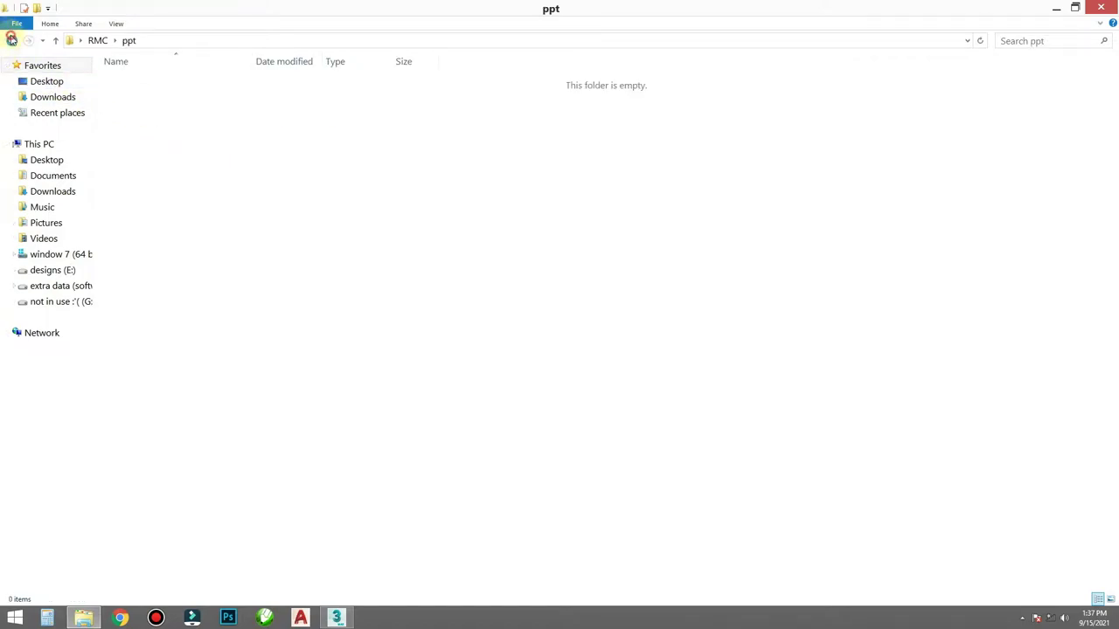
left_click(12, 40)
double_click(147, 106)
left_click(12, 40)
- Reopen the RMC folder, check its max subfolder, then close File Explorer
left_click(1100, 7)
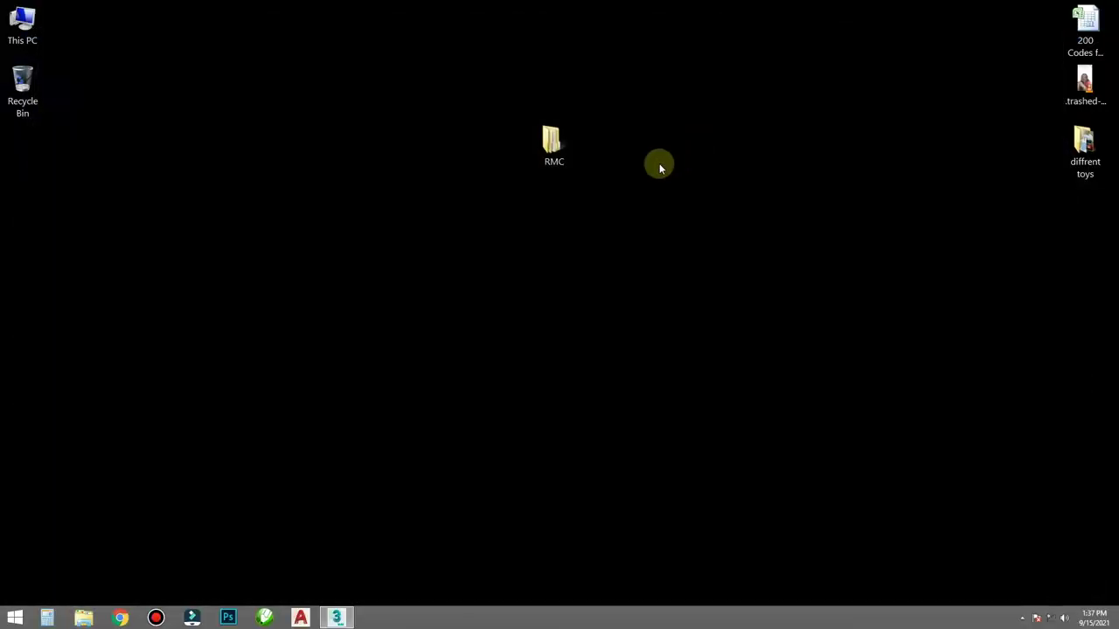
left_click(562, 155)
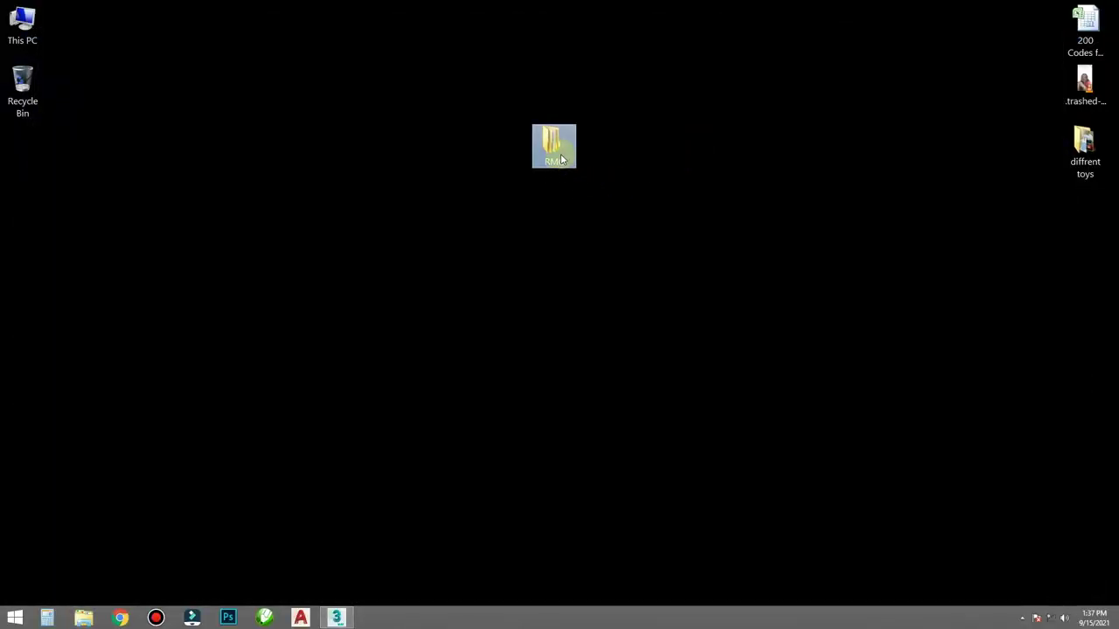
double_click(564, 154)
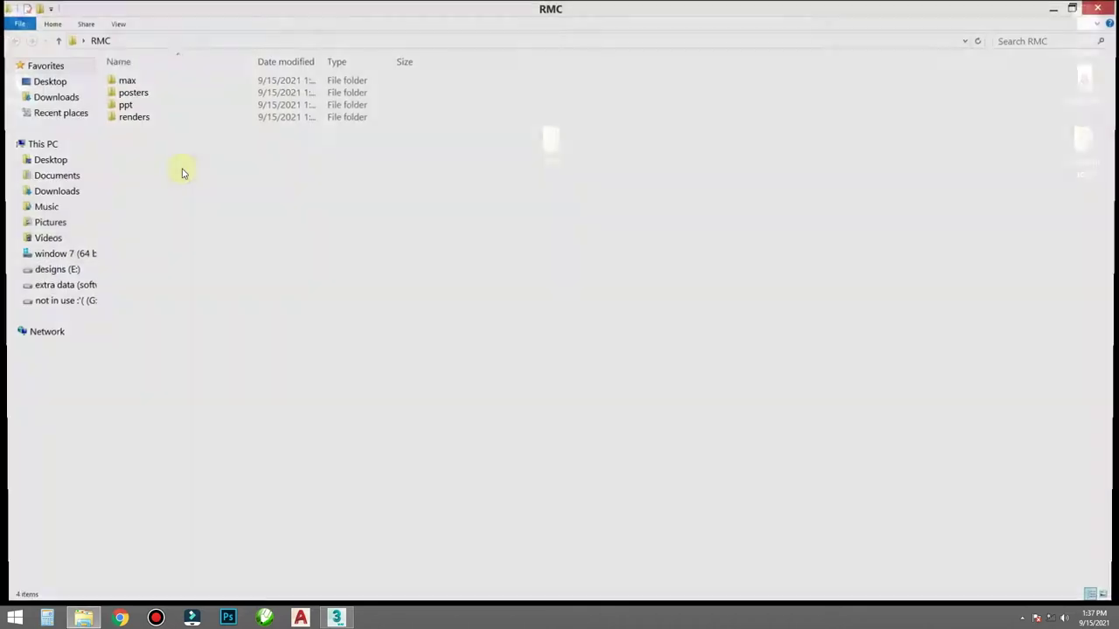
left_click_drag(180, 166, 156, 75)
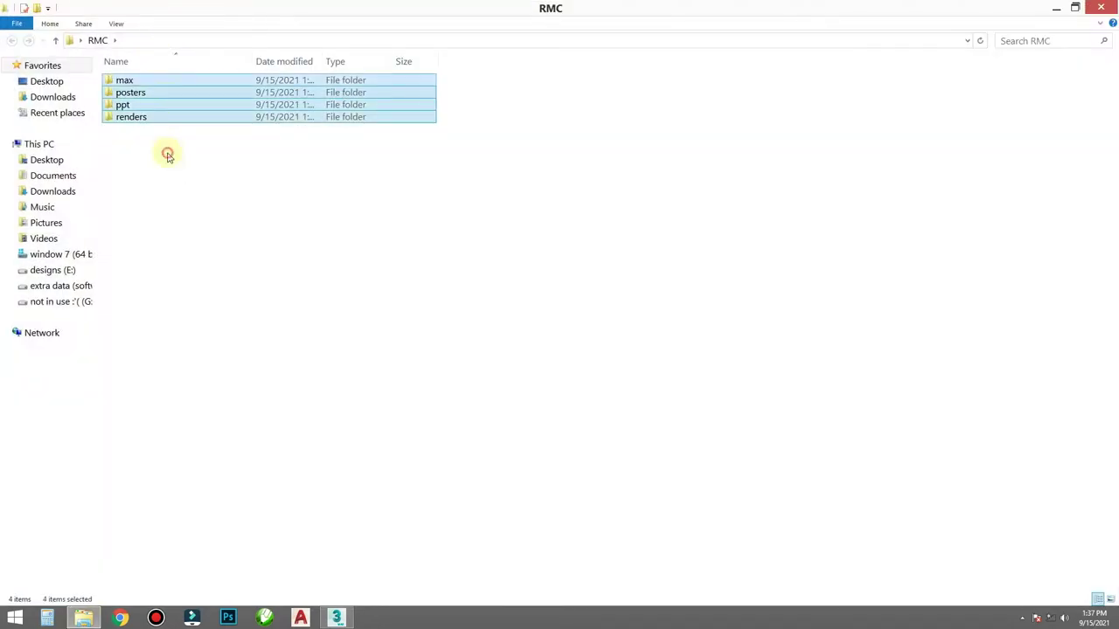
left_click(167, 154)
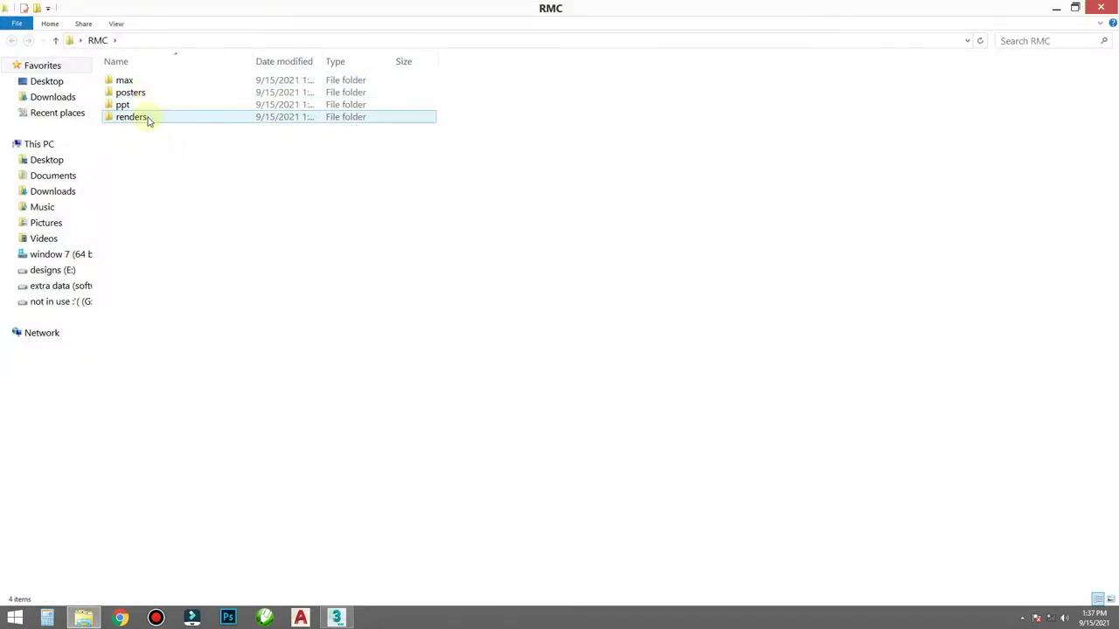
double_click(154, 79)
left_click(1100, 8)
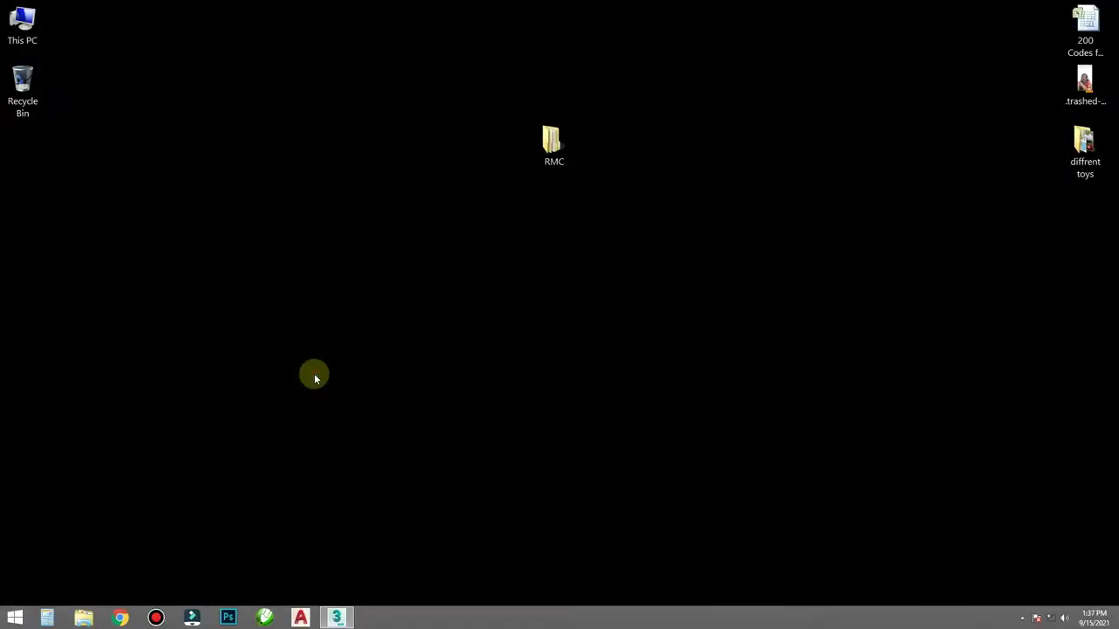
- Save the empty scene as 1.max in the Desktop > RMC > max folder
left_click(336, 617)
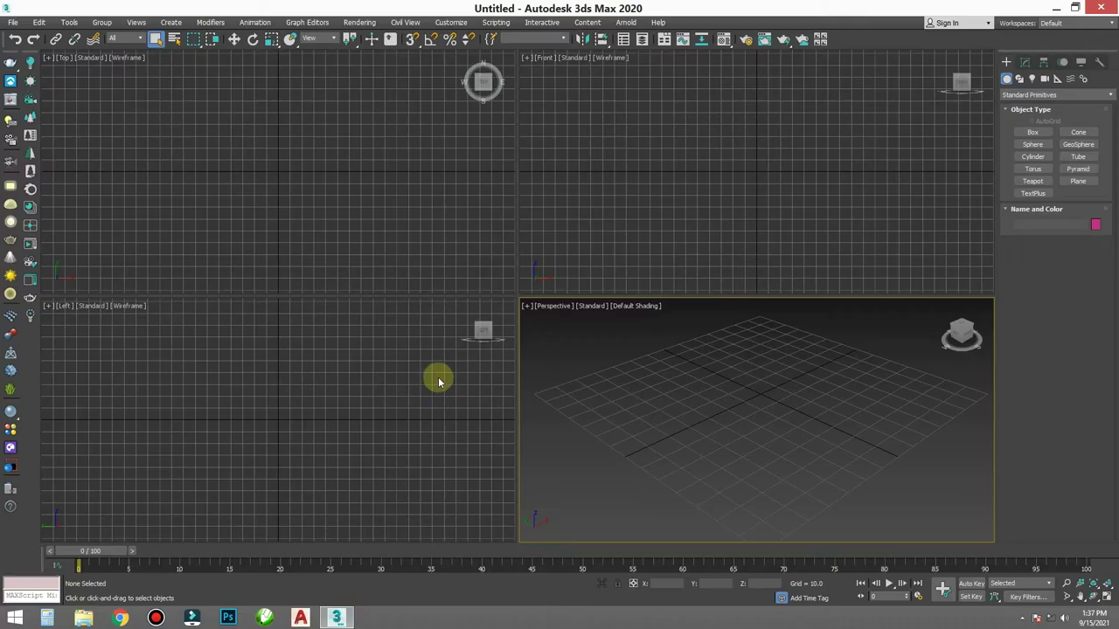
left_click(13, 22)
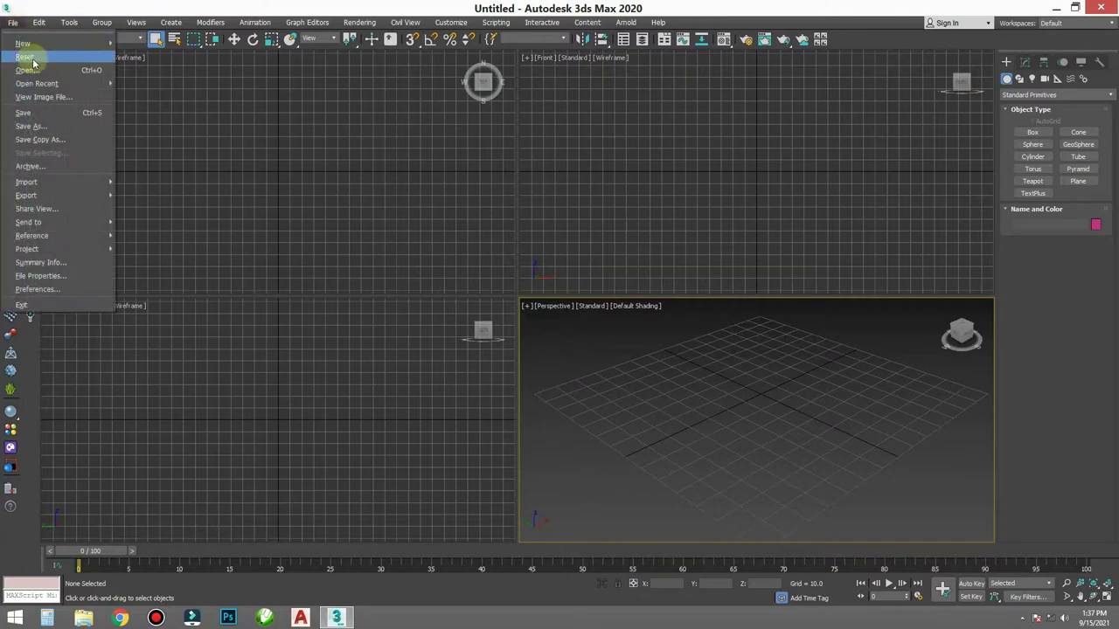
left_click(40, 115)
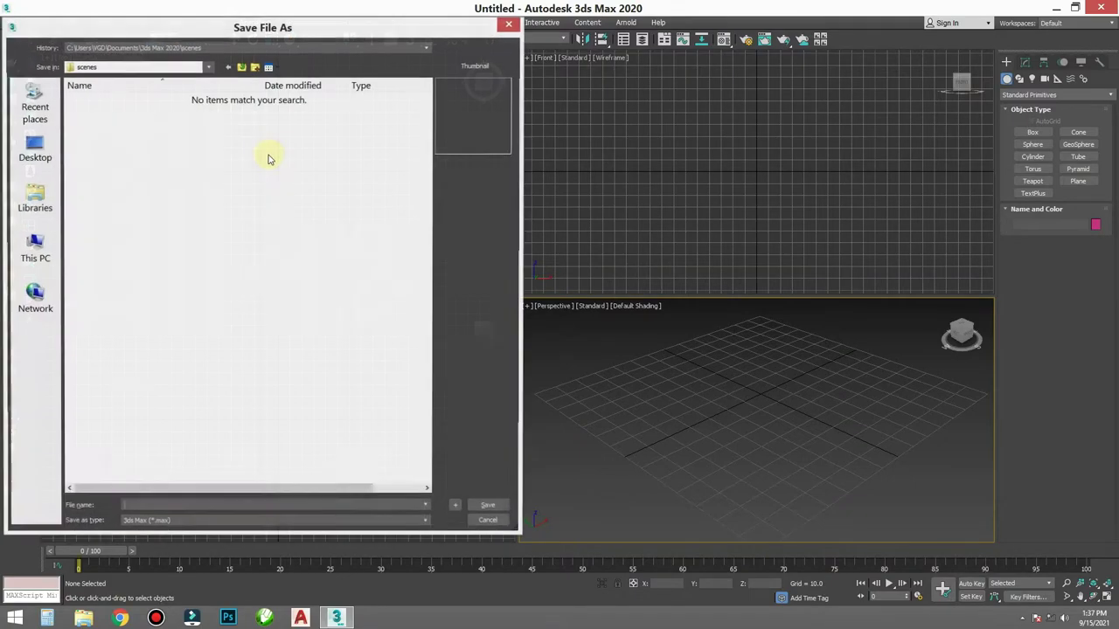
left_click(35, 144)
double_click(203, 180)
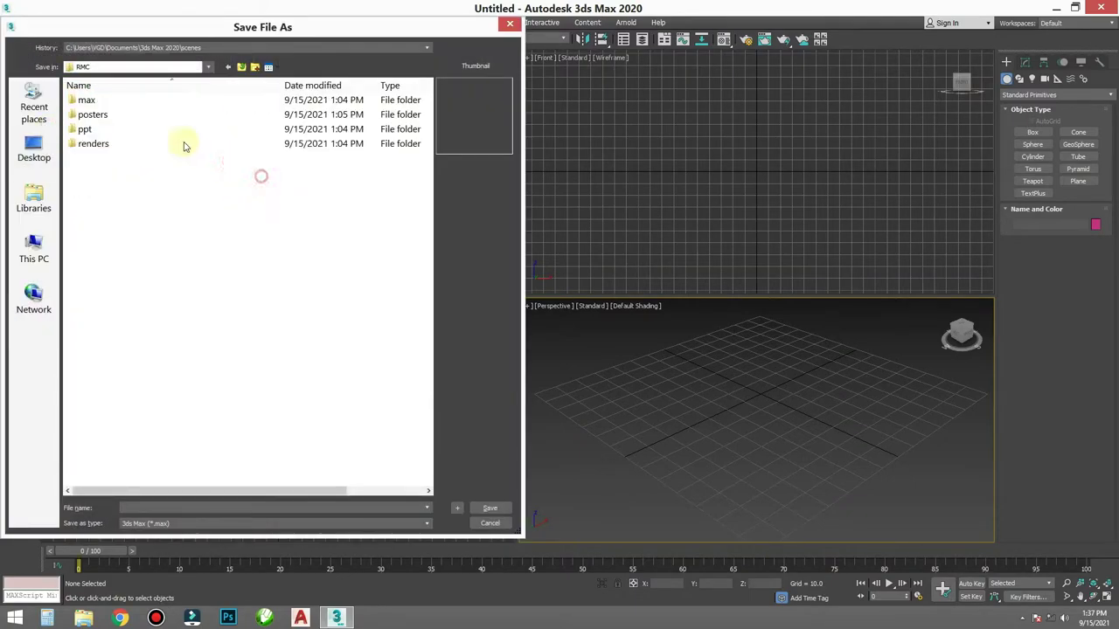
double_click(100, 100)
left_click(140, 507)
type("1")
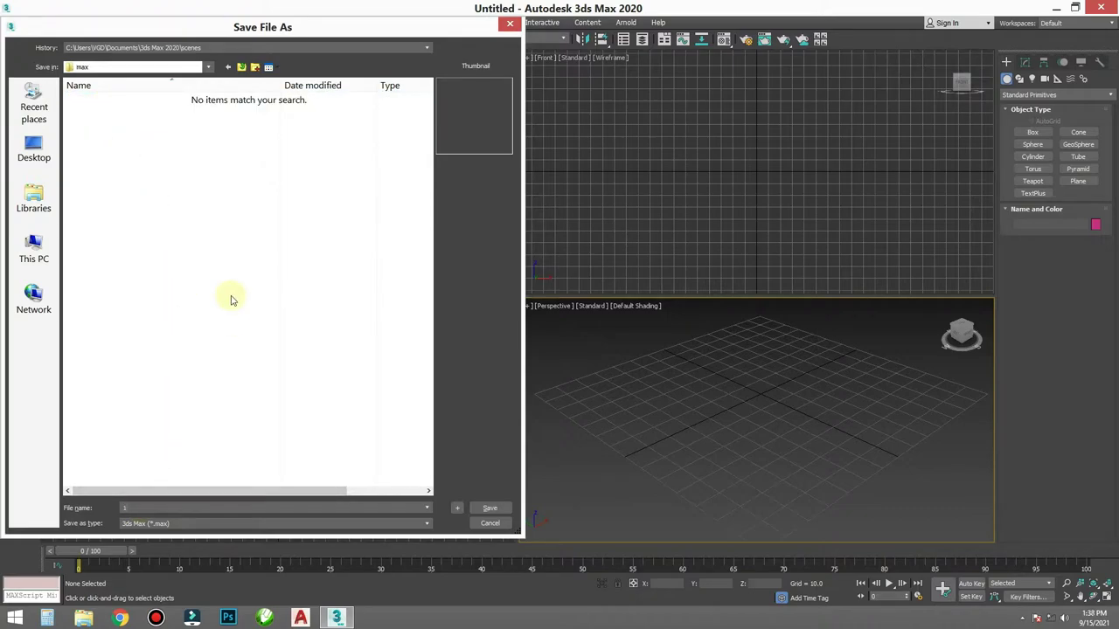
key("Return")
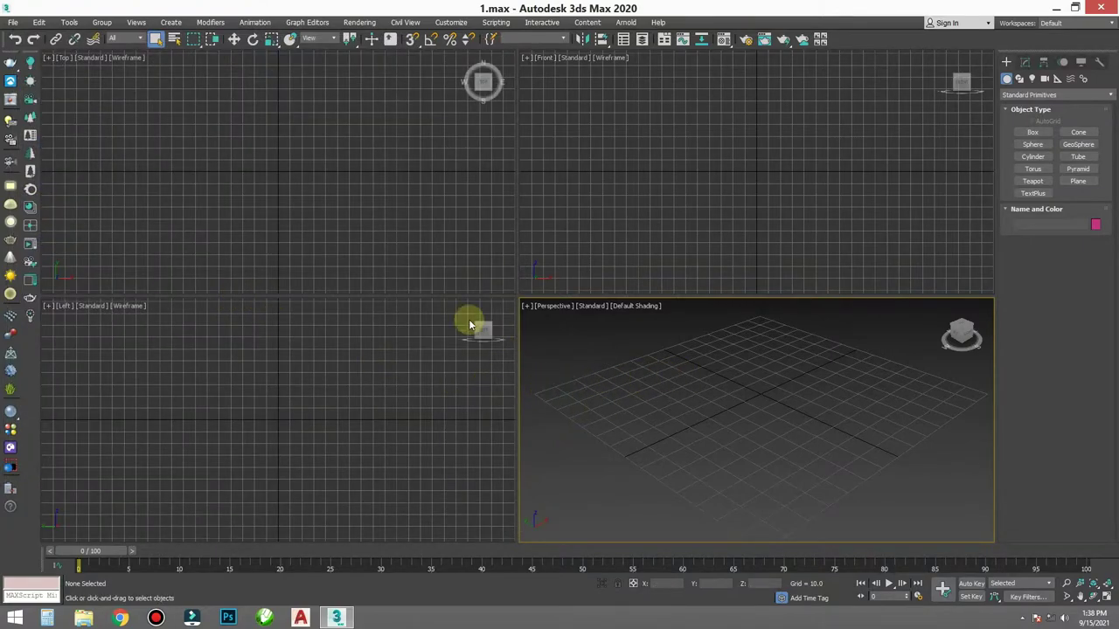
- Cycle the active viewport through Top, Front, Left and Perspective
left_click(385, 222)
left_click(692, 204)
left_click(348, 383)
left_click(631, 388)
left_click(387, 220)
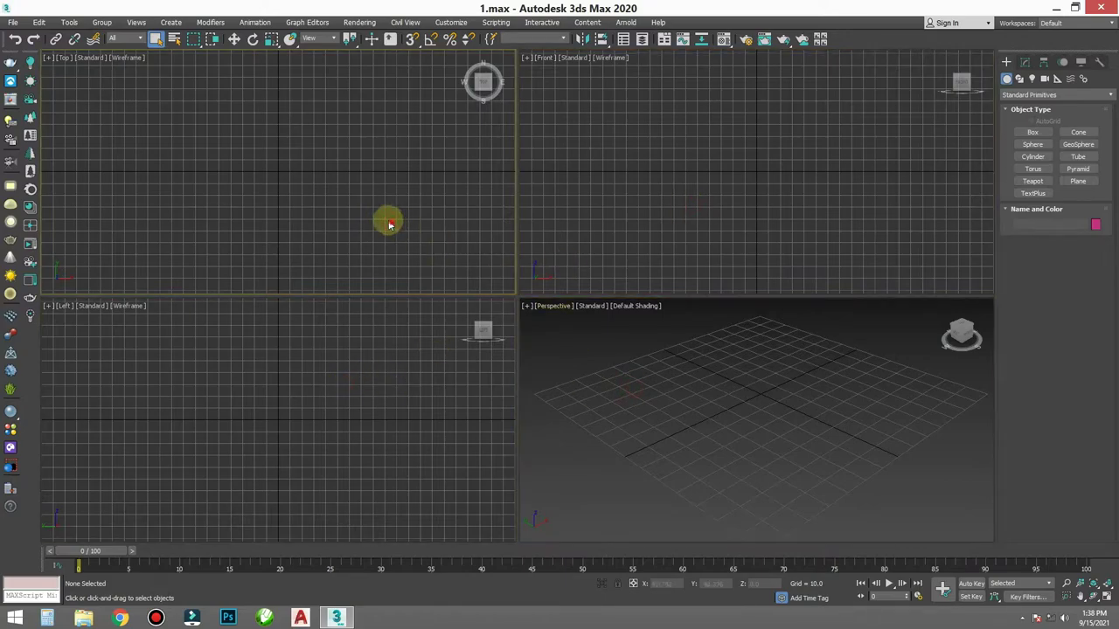
left_click(619, 199)
left_click(395, 352)
left_click(532, 212)
left_click(395, 207)
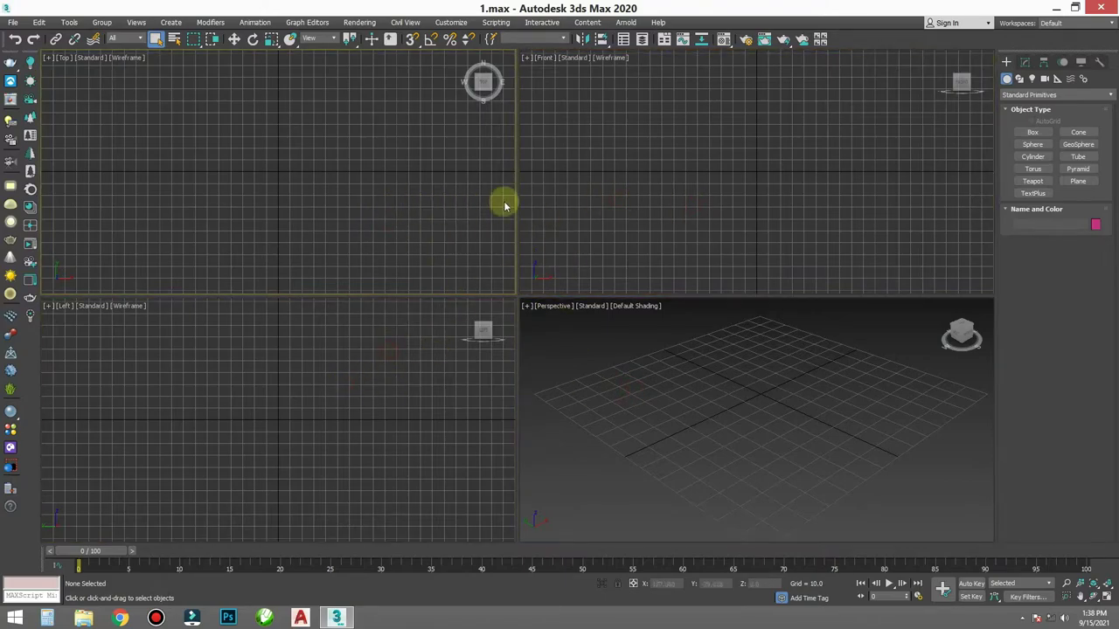
left_click(601, 187)
left_click(337, 170)
left_click(699, 173)
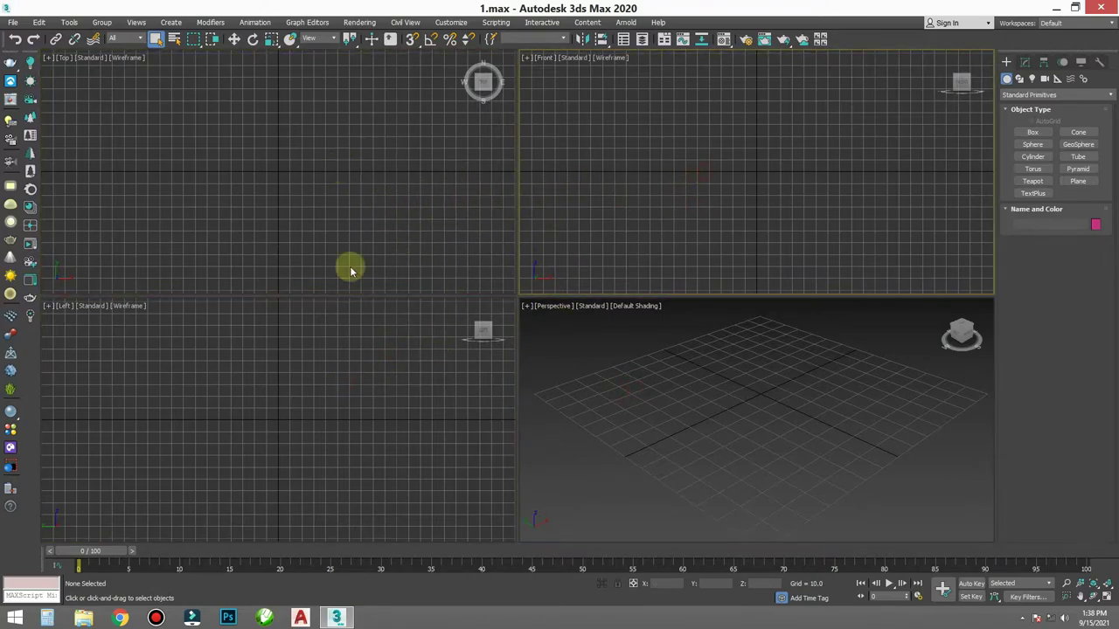
left_click(234, 348)
left_click(601, 352)
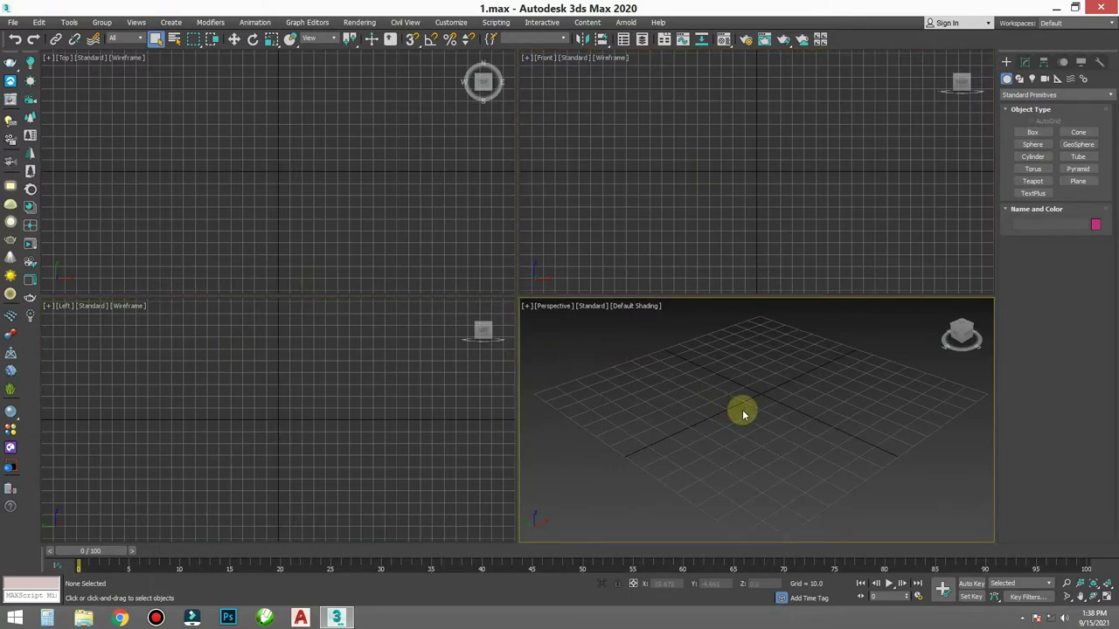
- Orbit the Perspective view to a lower angle and toggle its maximized display
mouse_move(786, 438)
middle_mouse_down("alt")
mouse_move(702, 440)
mouse_move(639, 418)
mouse_move(731, 414)
mouse_move(874, 462)
mouse_move(728, 442)
mouse_move(775, 442)
middle_mouse_up("alt")
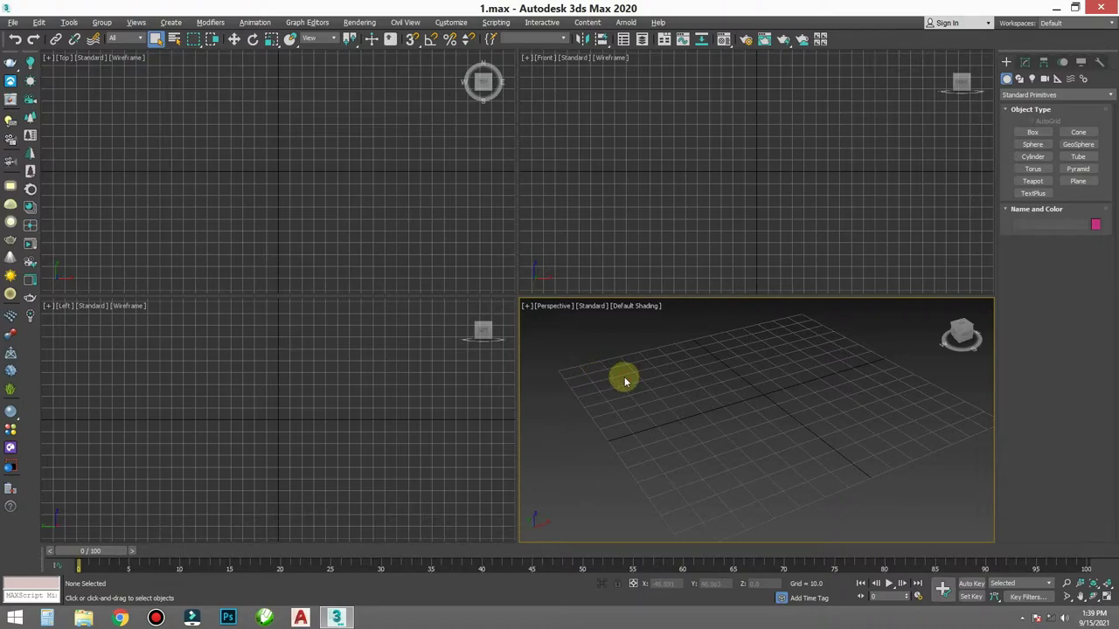
key("alt+w")
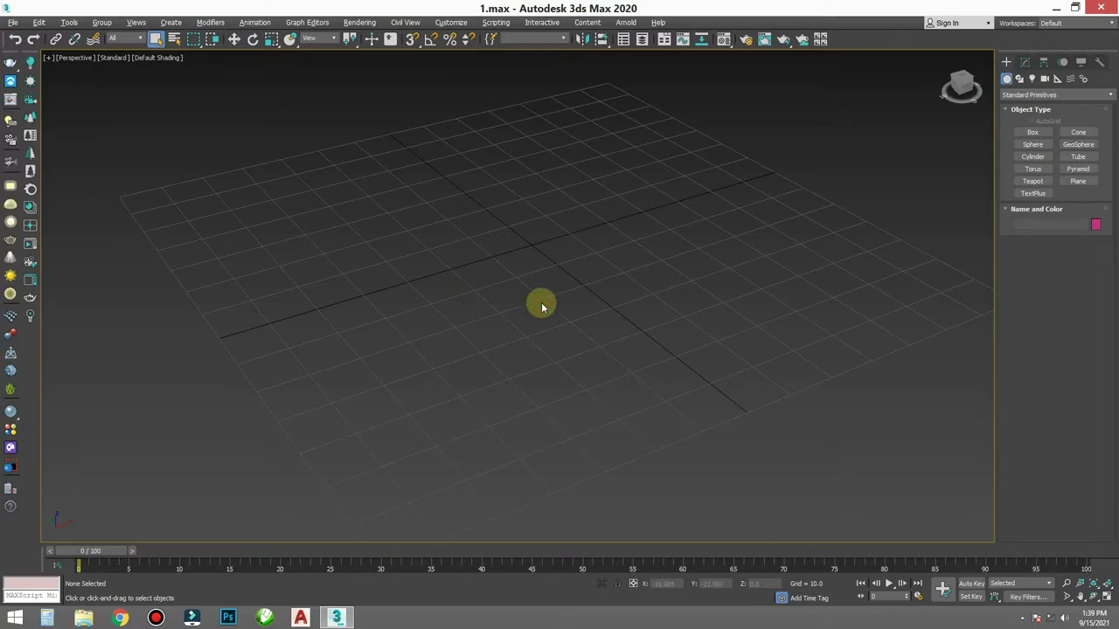
key("alt+w")
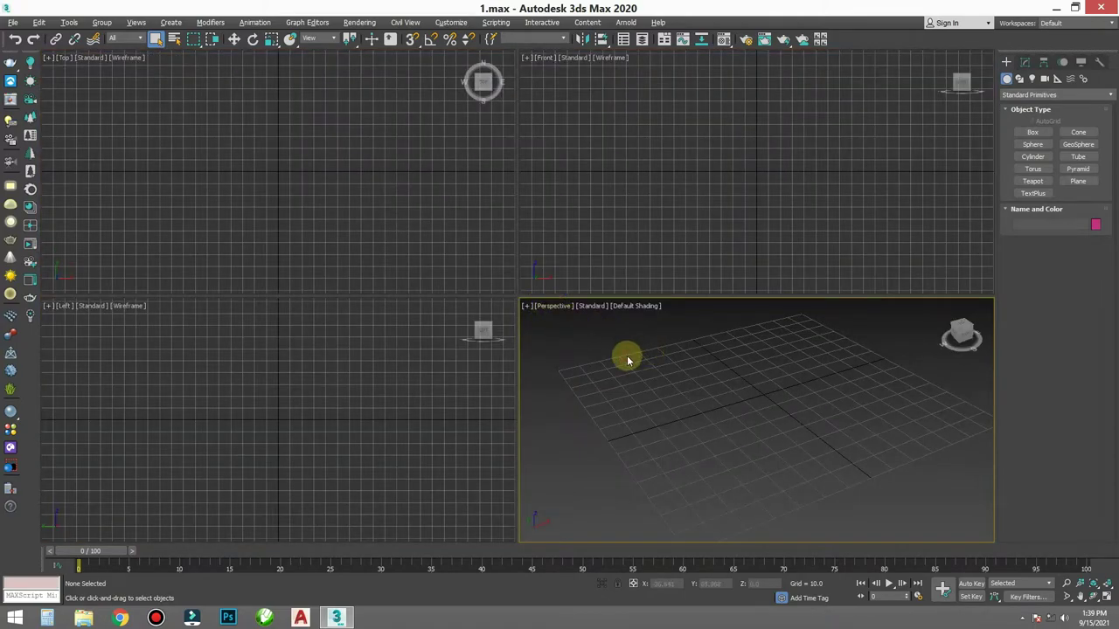
key("alt+w")
key("alt+w")
- Activate the Front and Top views, briefly maximizing the Top view
left_click(612, 218)
left_click(172, 218)
left_click(699, 206)
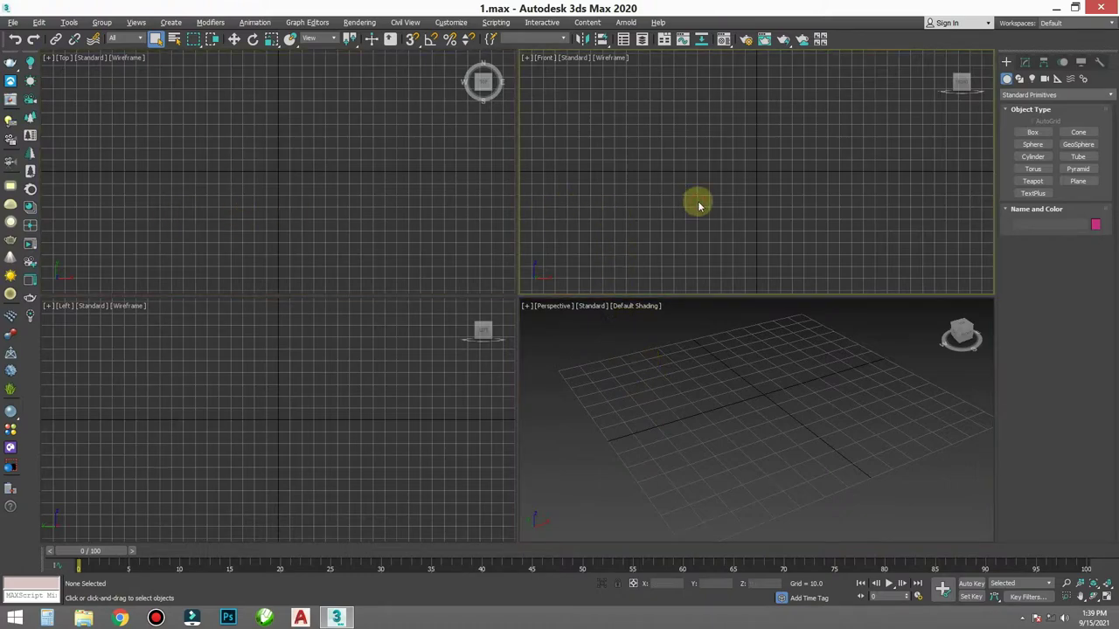
left_click(254, 182)
left_click(637, 195)
left_click(346, 182)
left_click(671, 183)
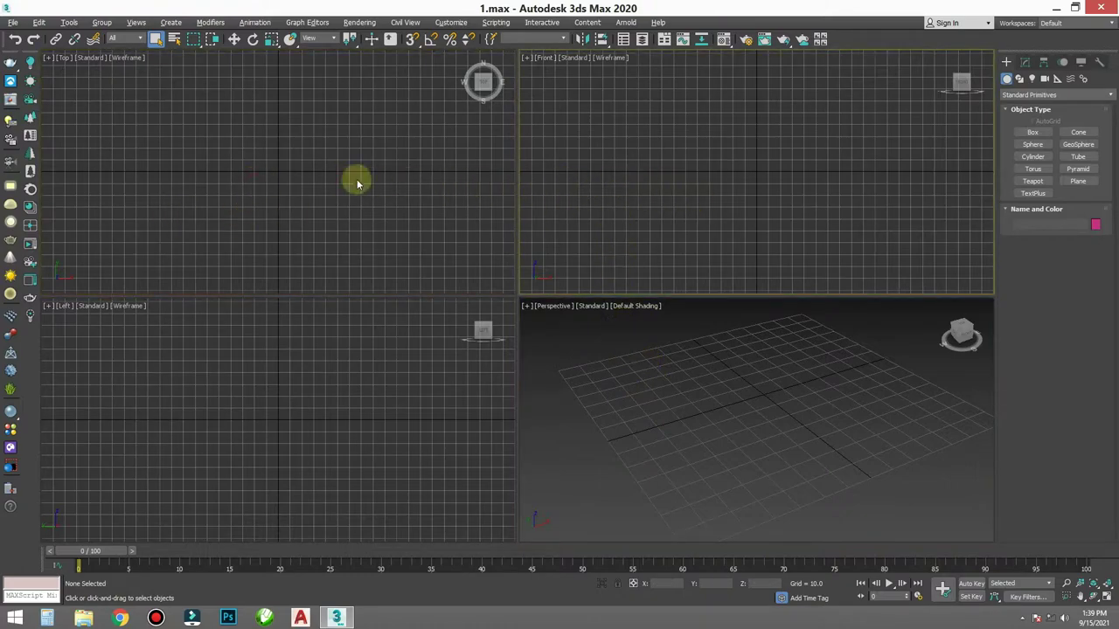
left_click(127, 139)
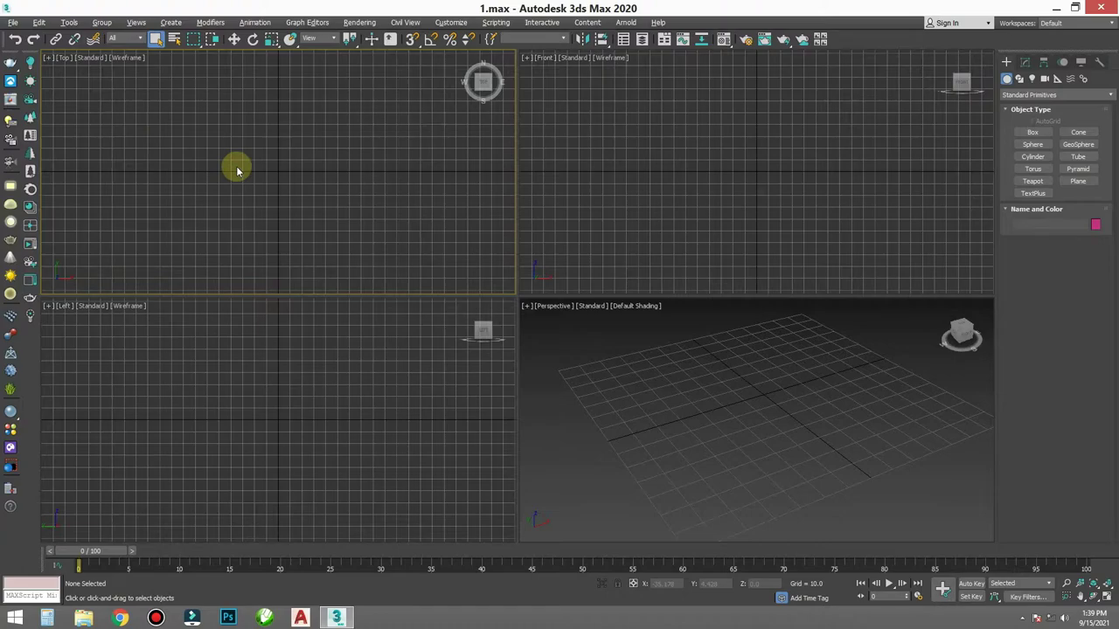
key("alt+w")
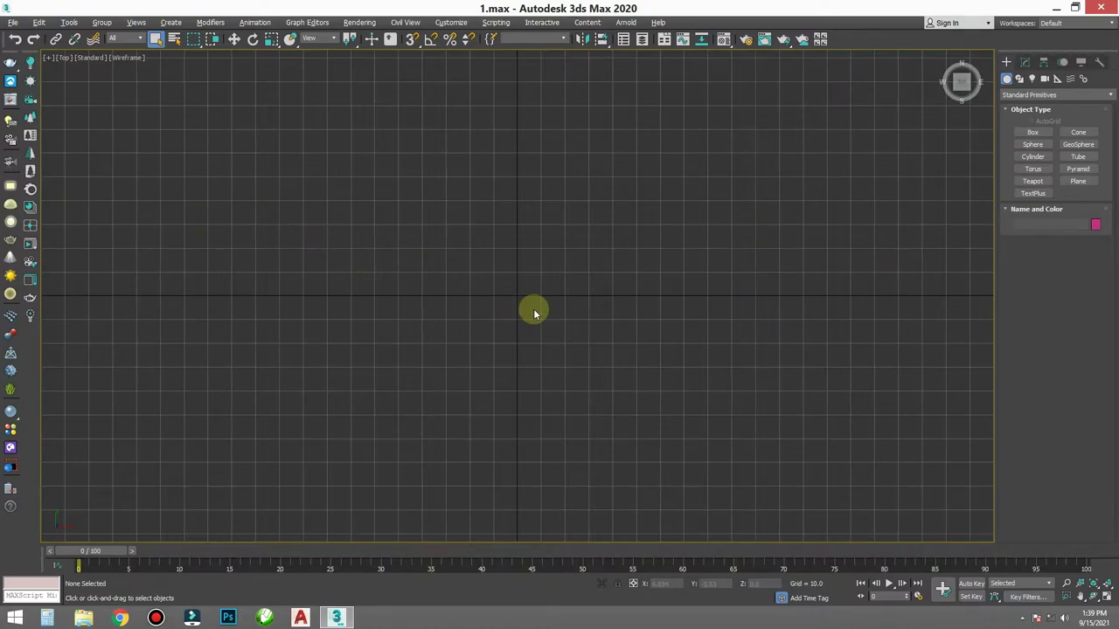
key("alt+w")
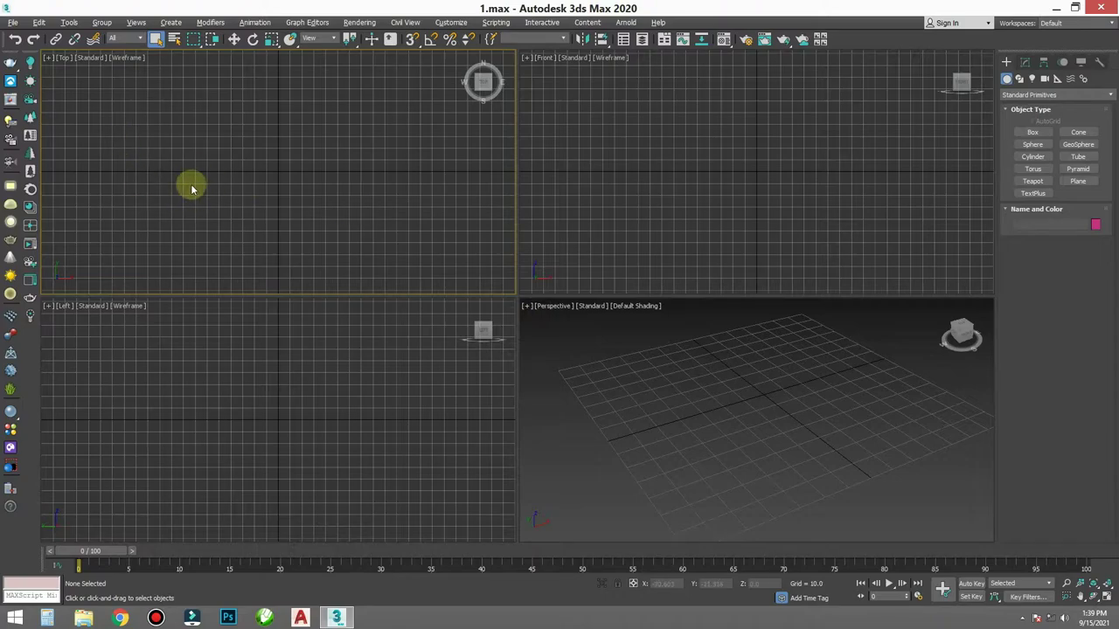
- Make the Perspective view active and maximize it to fill the workspace
left_click(700, 401)
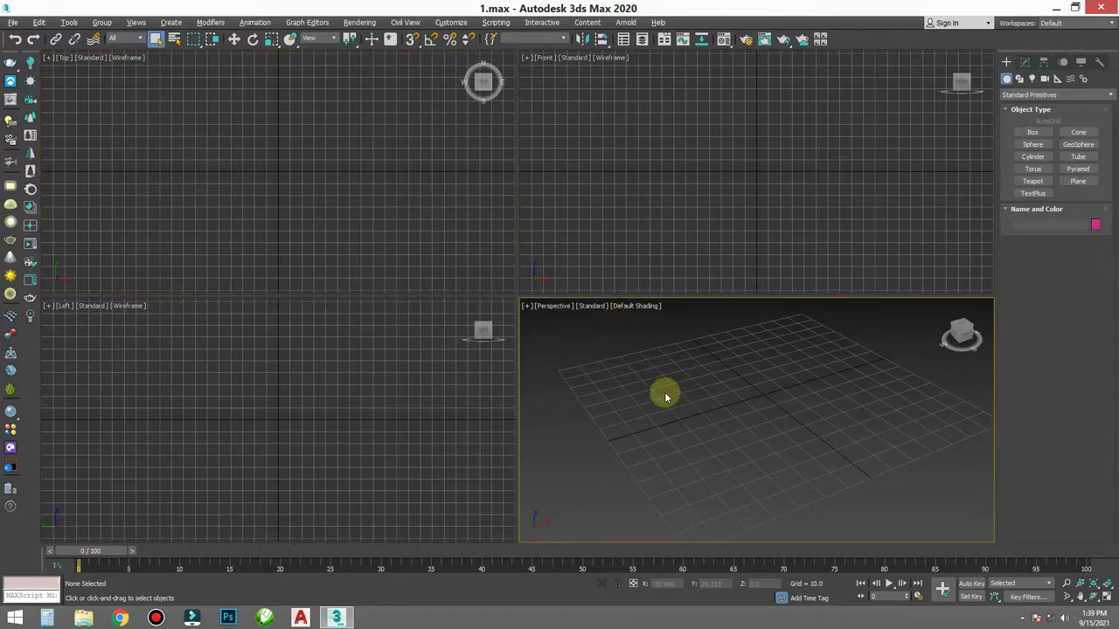
key("alt+w")
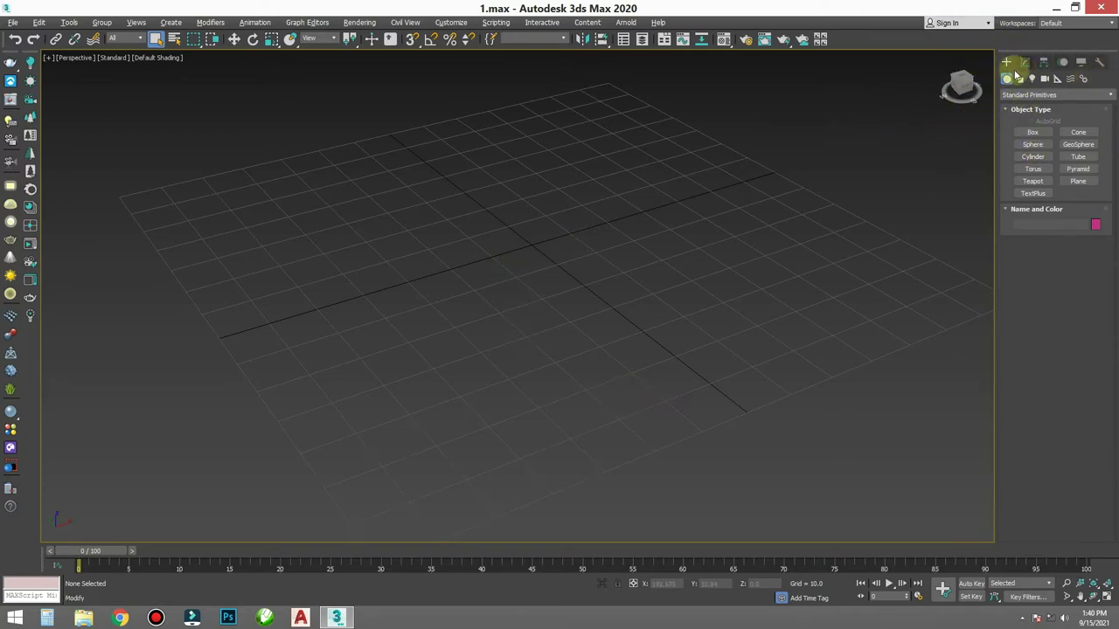
left_click(1033, 134)
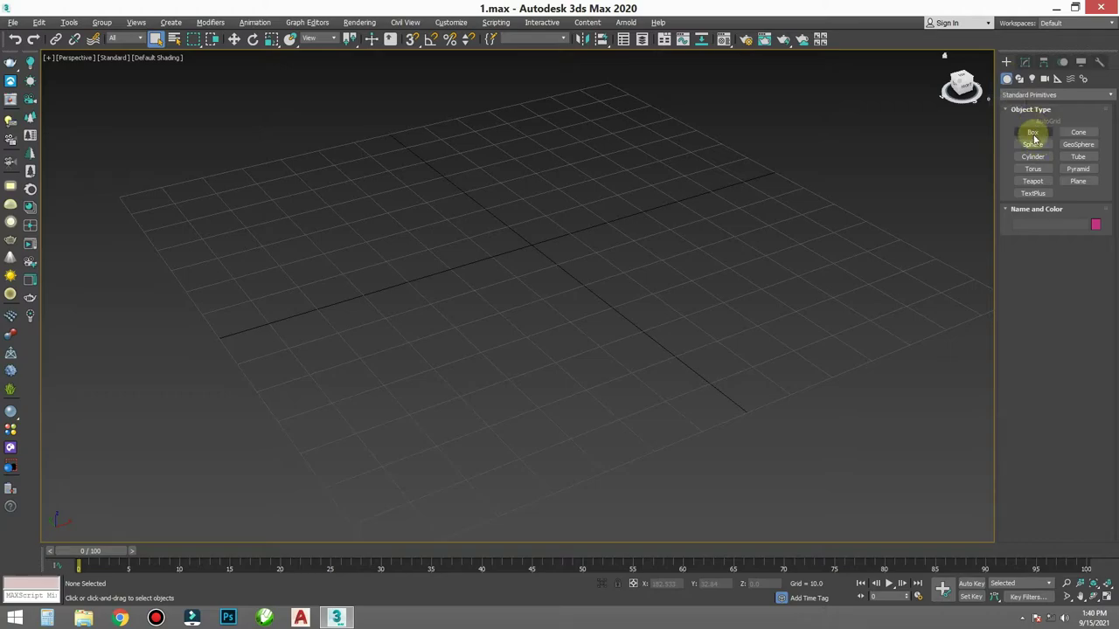
- Draw Box001 on the grid after one cancelled attempt, then nudge it slightly right
left_click_drag(590, 186, 449, 449)
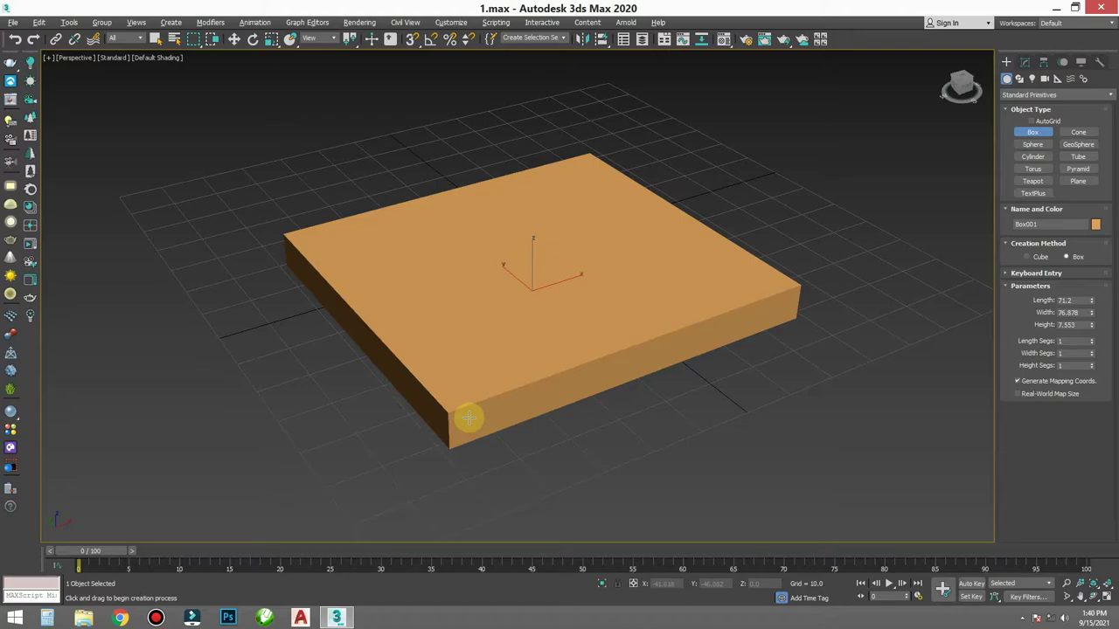
right_click(468, 419)
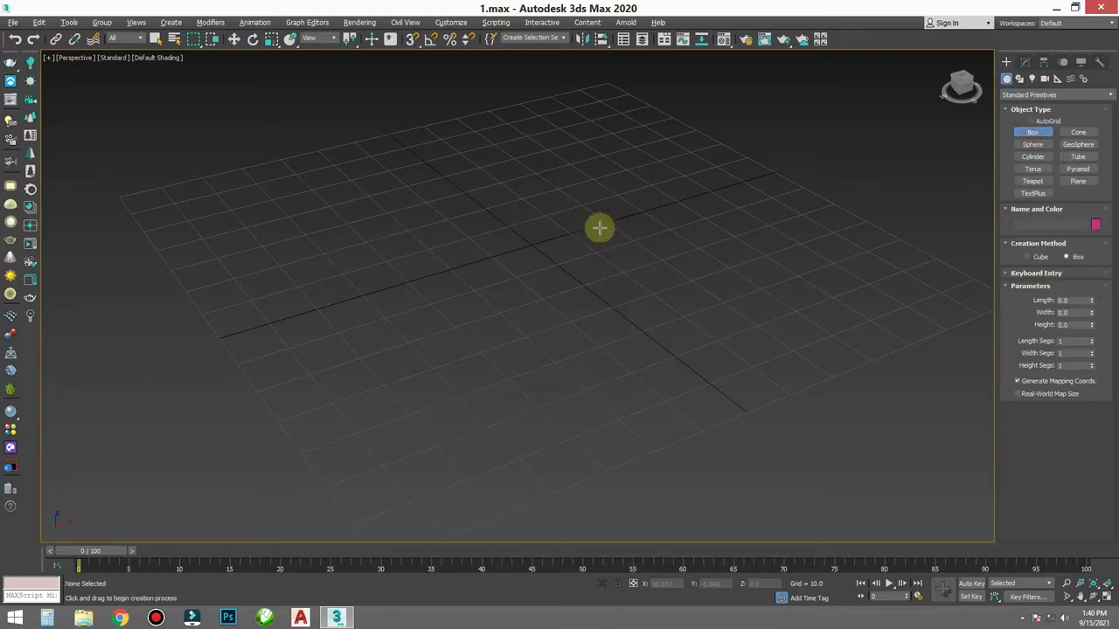
left_click_drag(600, 227, 408, 487)
left_click(422, 405)
right_click(422, 404)
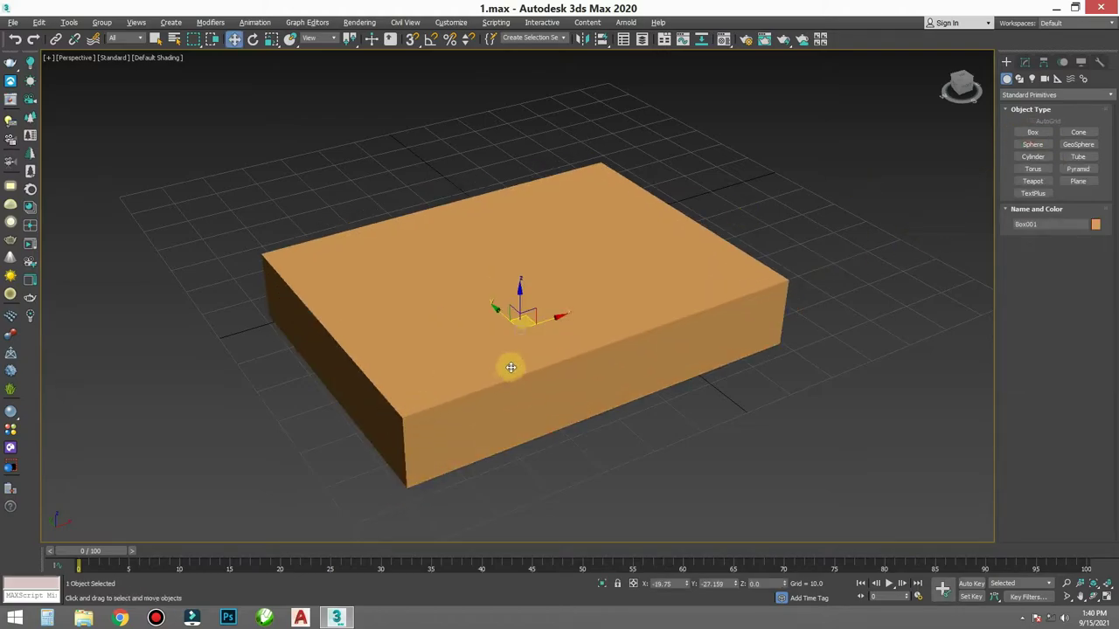
left_click_drag(560, 320, 580, 305)
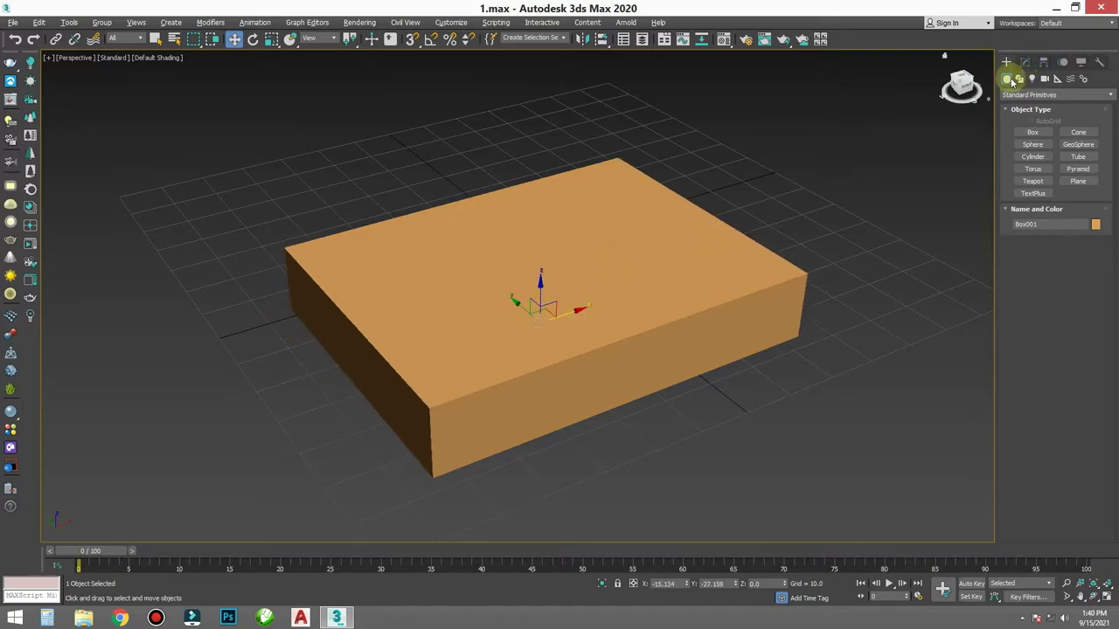
- Set Box001's length to 3000 in the Modify panel
left_click(1030, 63)
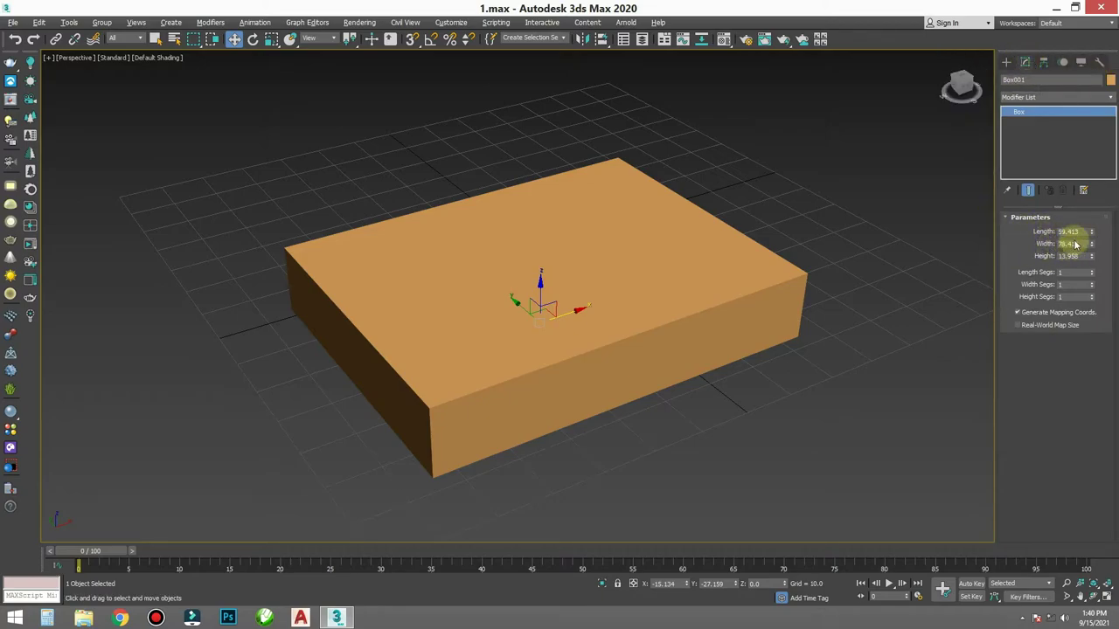
left_click(1072, 232)
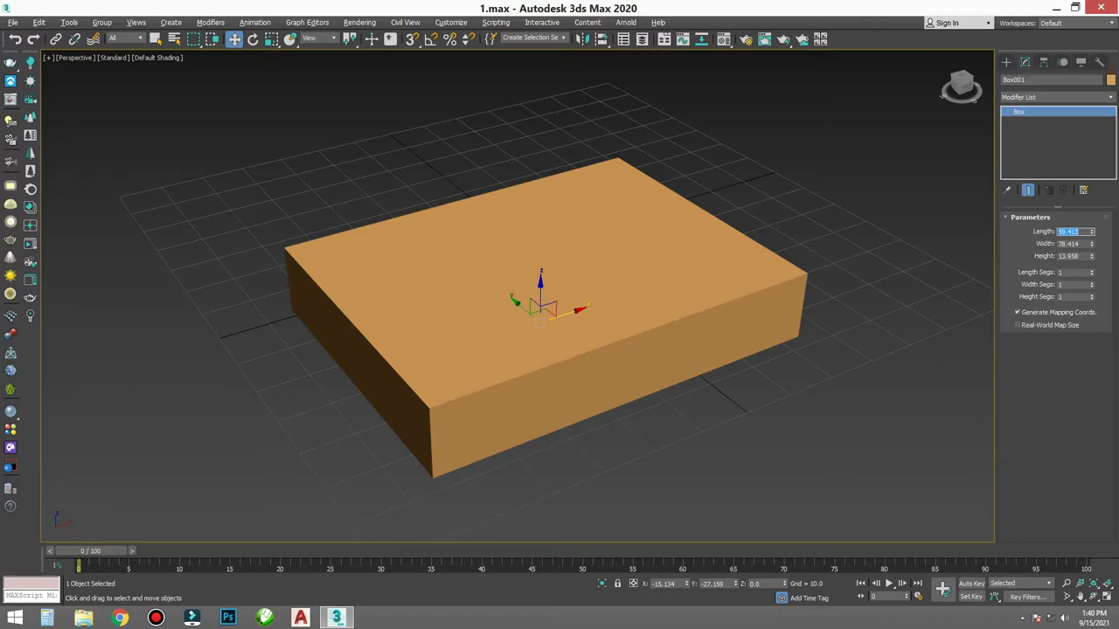
middle_click_drag(789, 265, 767, 246)
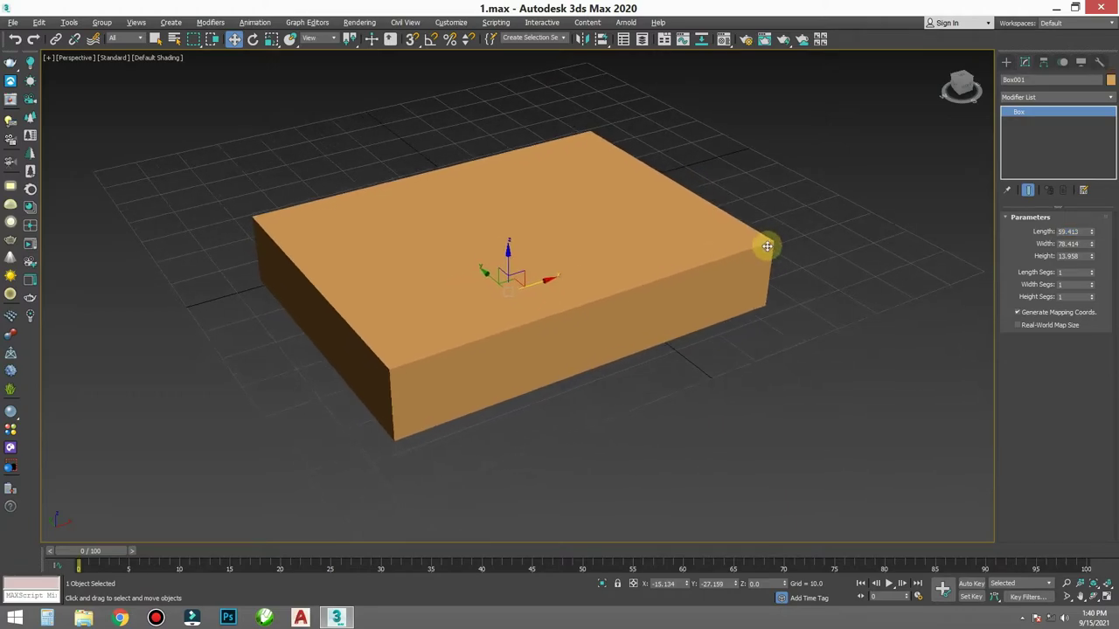
scroll(599, 265, "down", 3)
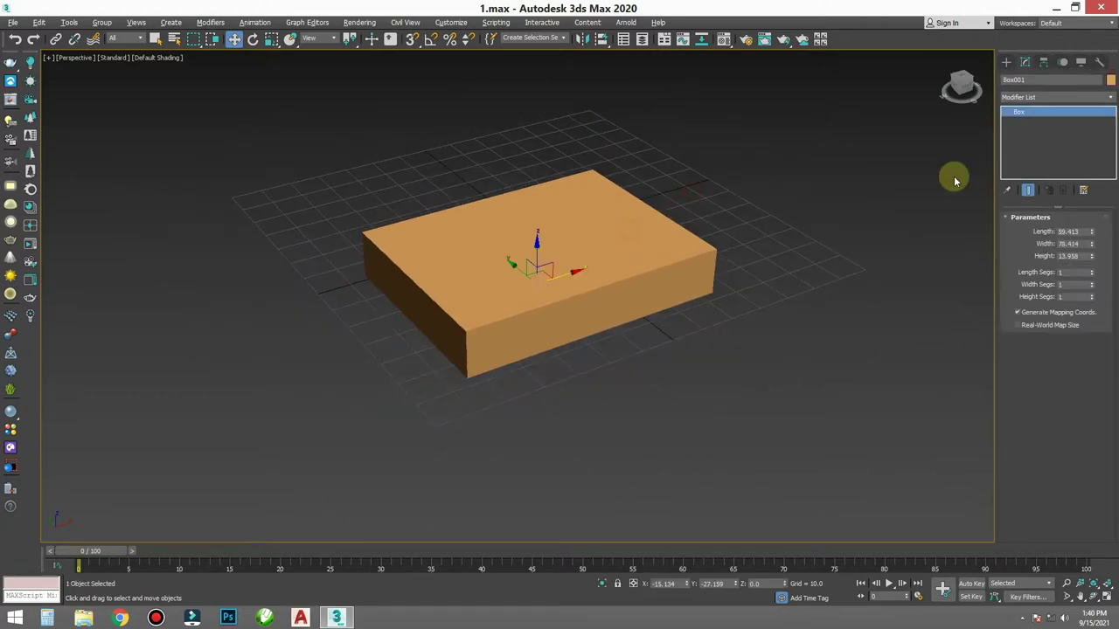
double_click(1073, 230)
type("3m")
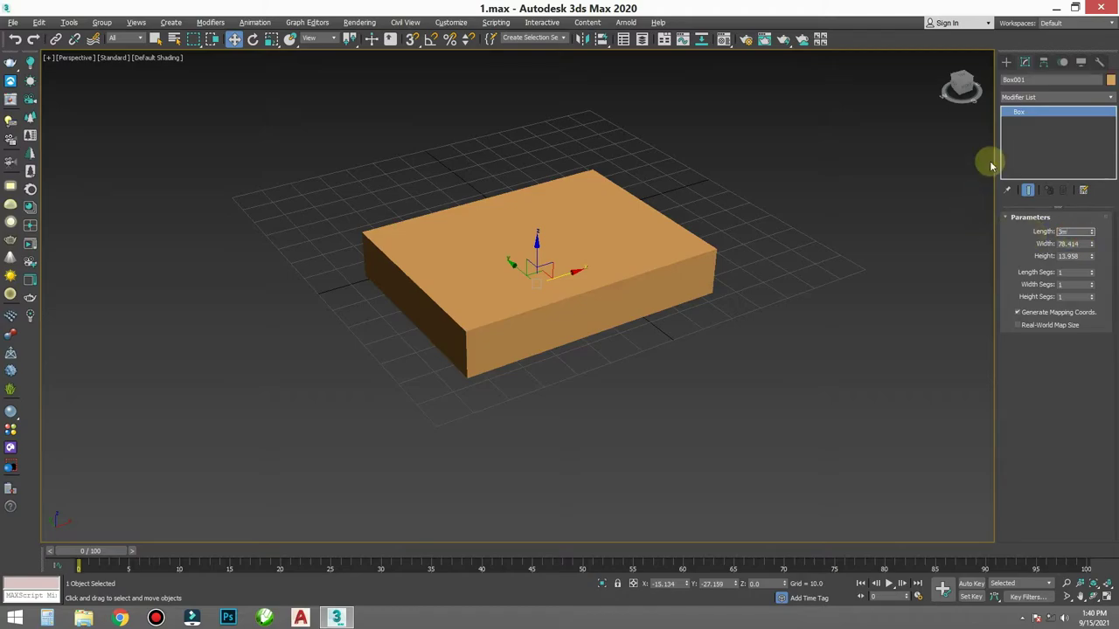
left_click(688, 190)
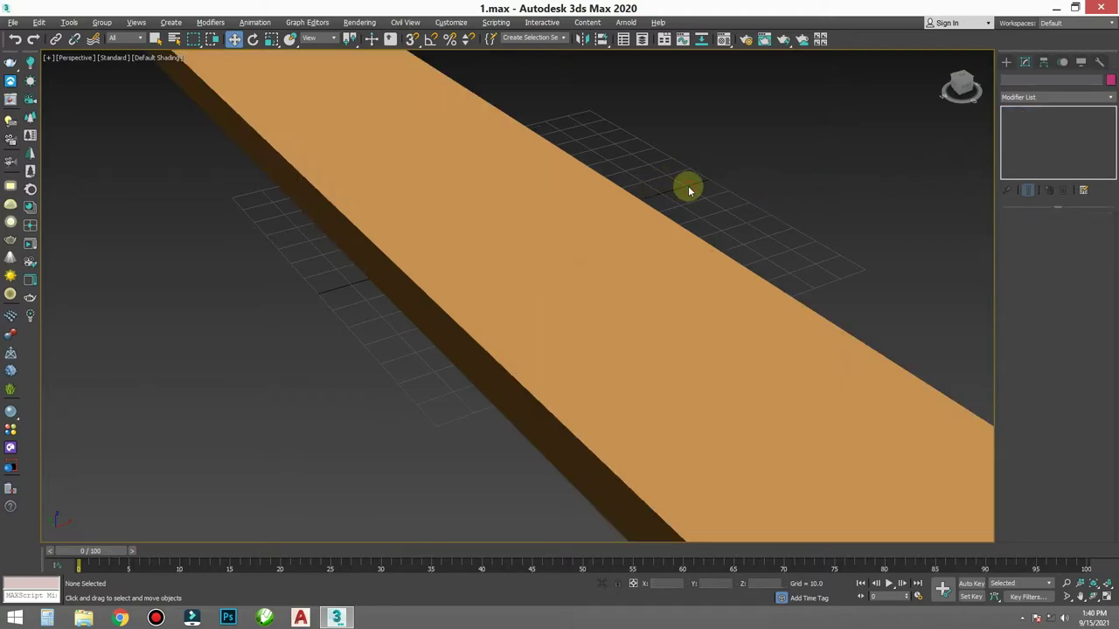
- Set Box001's width to 3000 as well
scroll(646, 218, "down", 3)
left_click(646, 218)
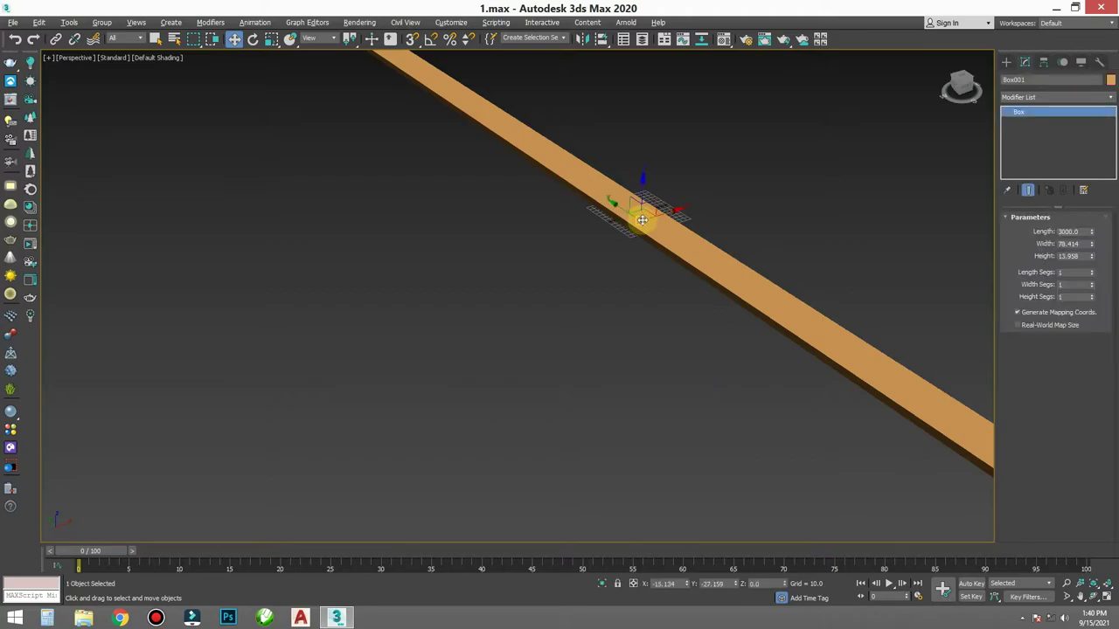
scroll(642, 219, "down", 3)
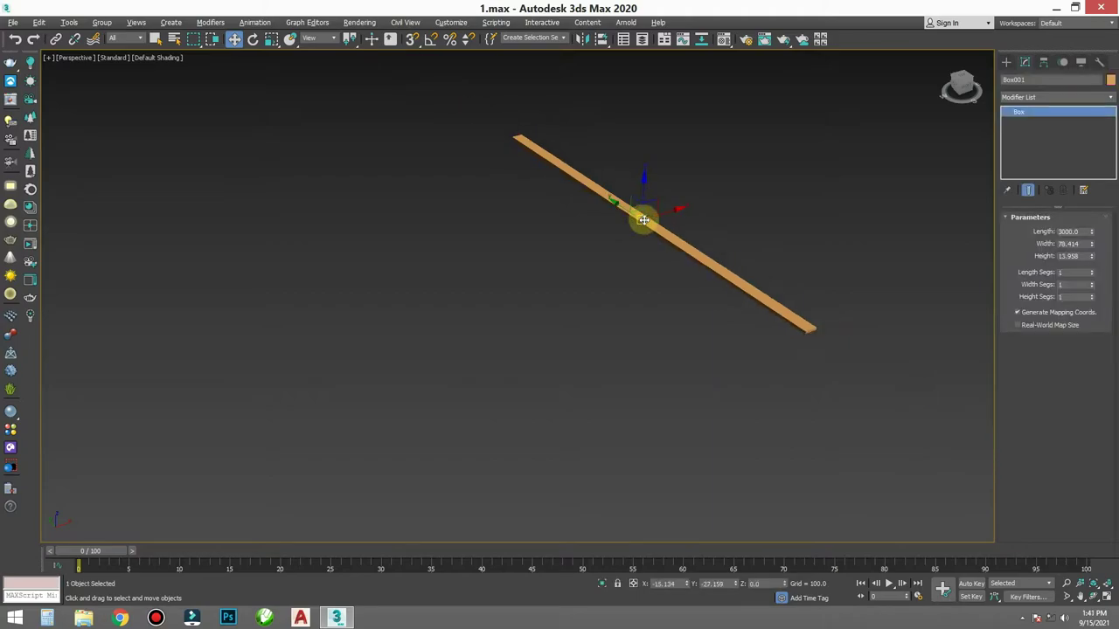
scroll(642, 220, "up", 2)
double_click(1075, 244)
type("3")
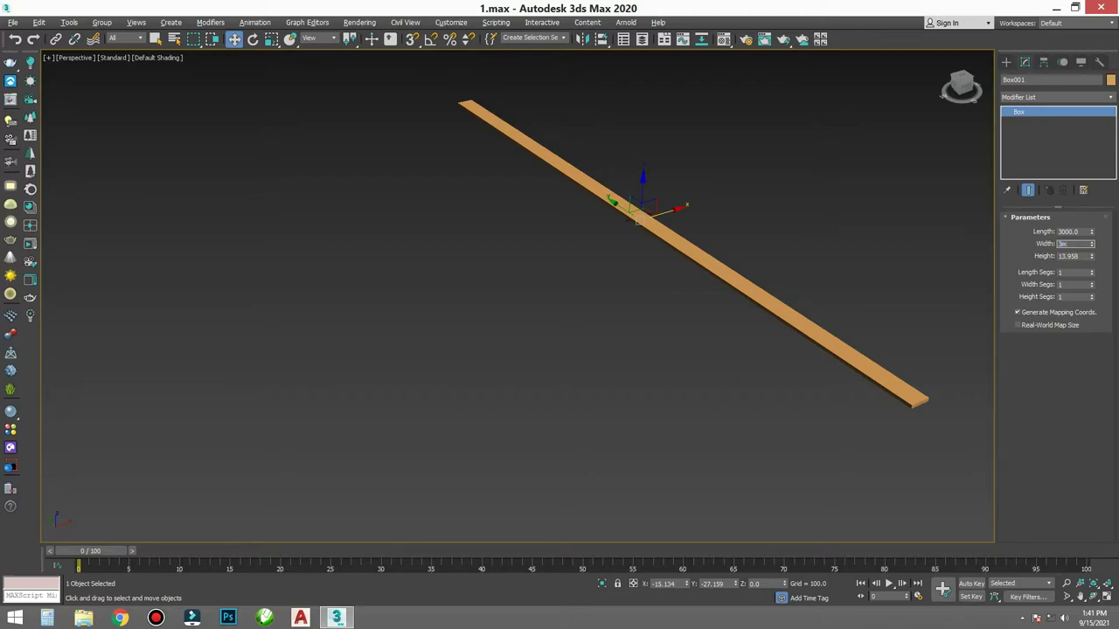
key("Return")
- Set the slab's height to 101.6
scroll(709, 215, "down", 3)
mouse_move(709, 215)
middle_mouse_down()
mouse_move(679, 254)
mouse_move(624, 270)
middle_mouse_up()
double_click(1069, 255)
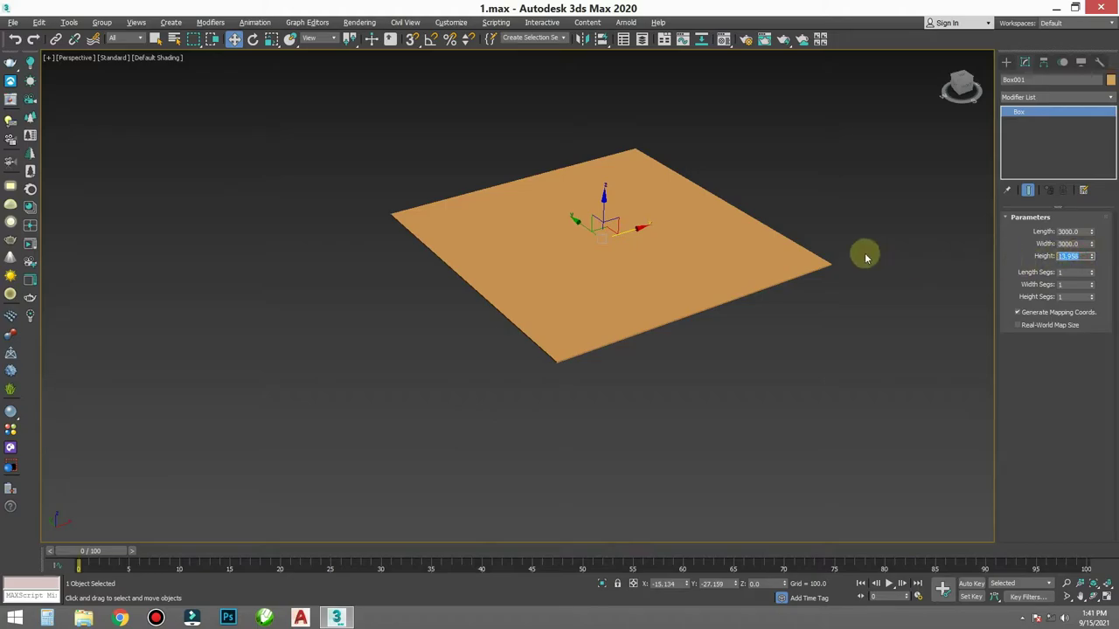
type("4")
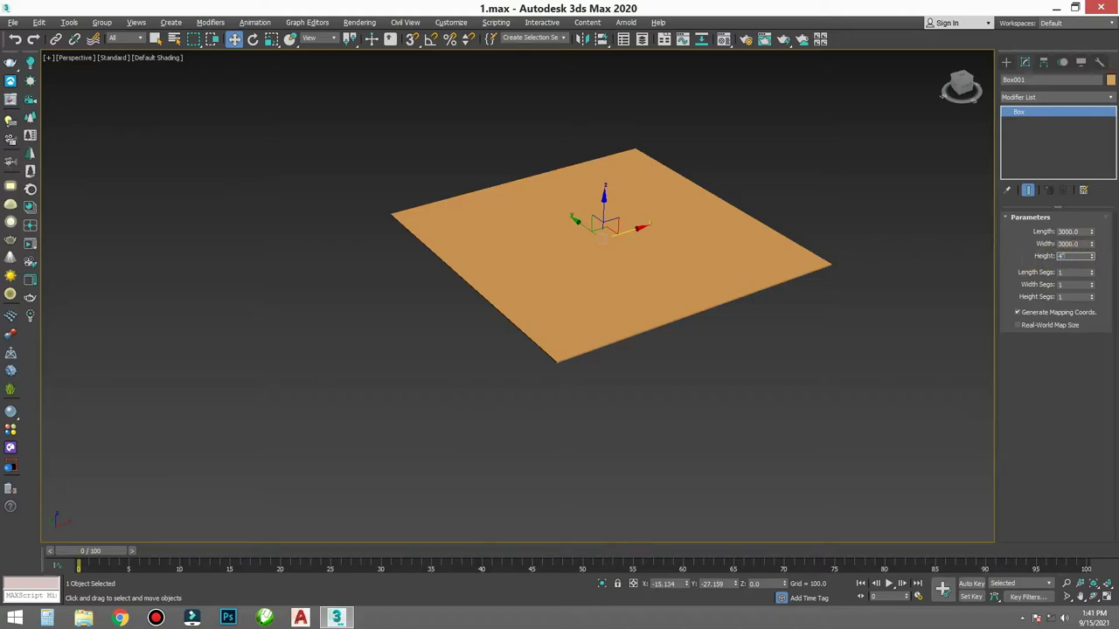
type("00")
key("Return")
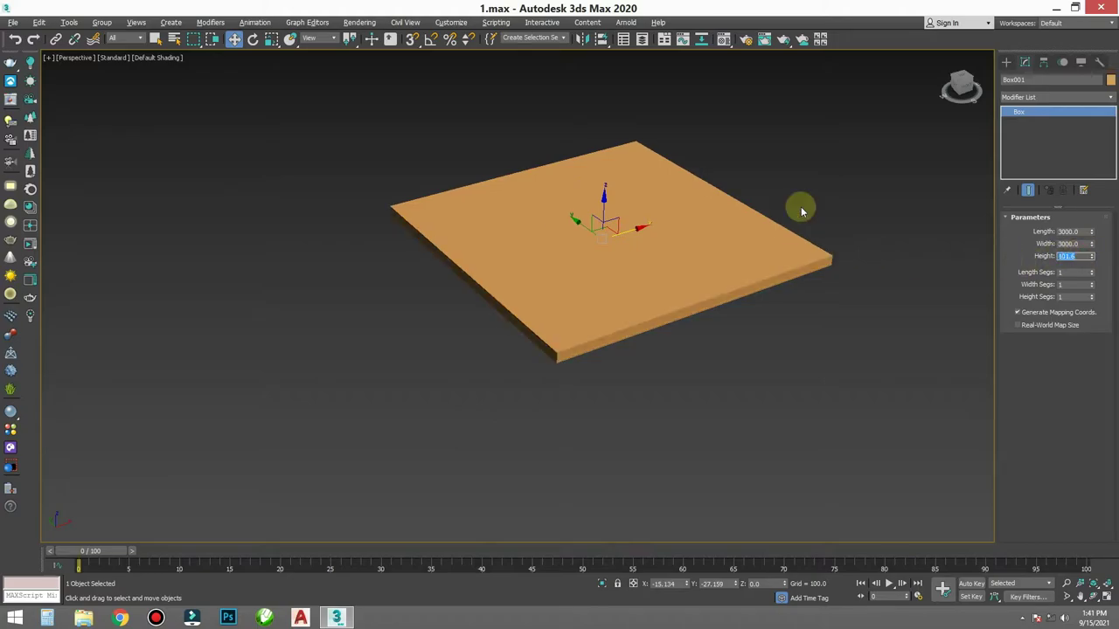
- Deselect the slab and pan the Perspective view to reframe it
left_click(789, 376)
left_click(651, 236)
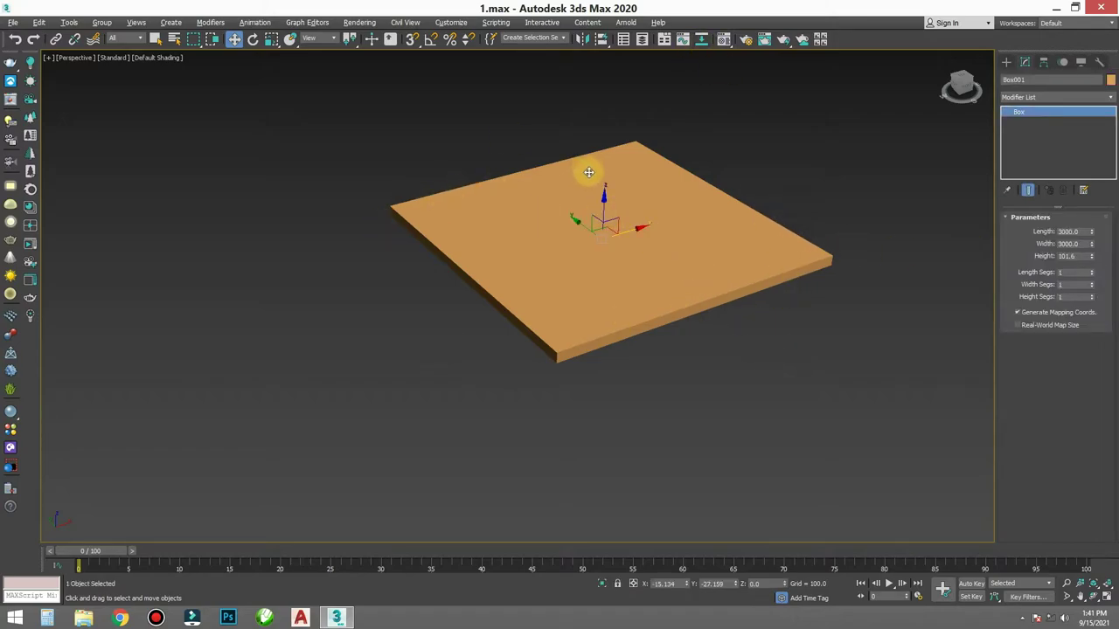
left_click(774, 187)
middle_click_drag(724, 265, 650, 230)
left_click(522, 207)
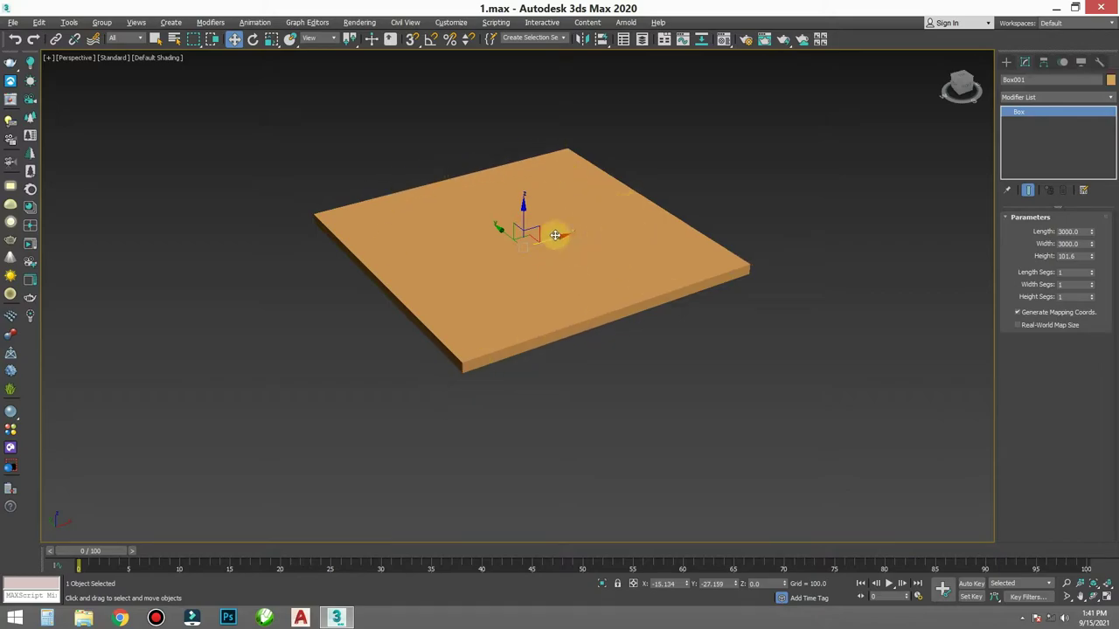
middle_click_drag(656, 294, 684, 360)
left_click(675, 203)
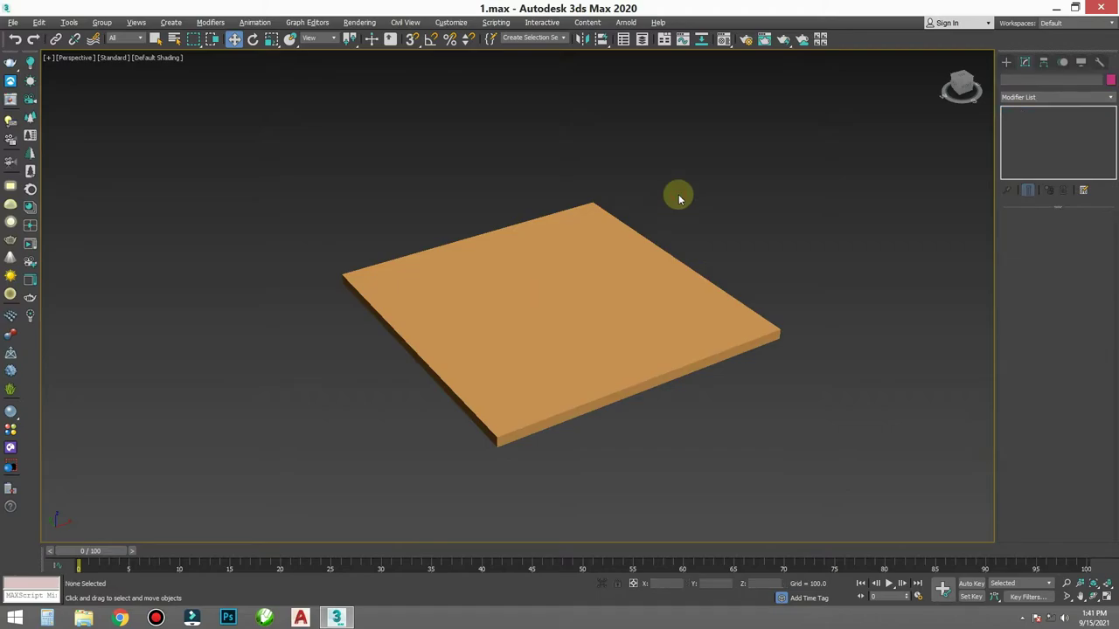
right_click(677, 192)
- Draw a second box, Box002, on top of the floor slab
left_click(530, 153)
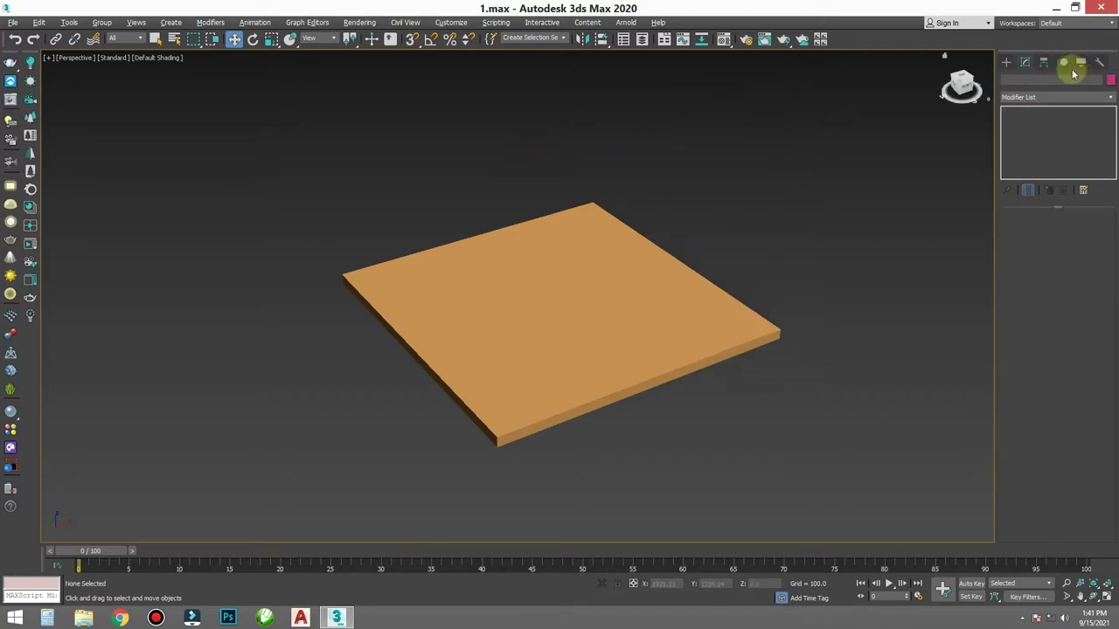
left_click(1006, 62)
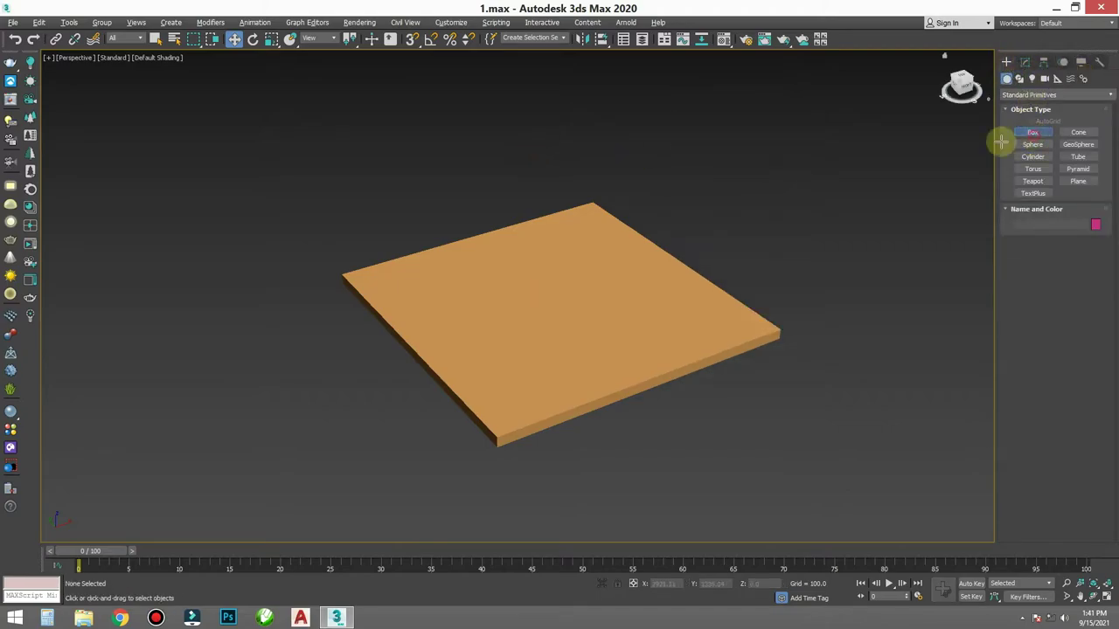
left_click(1034, 132)
left_click_drag(592, 233, 397, 338)
left_click(398, 339)
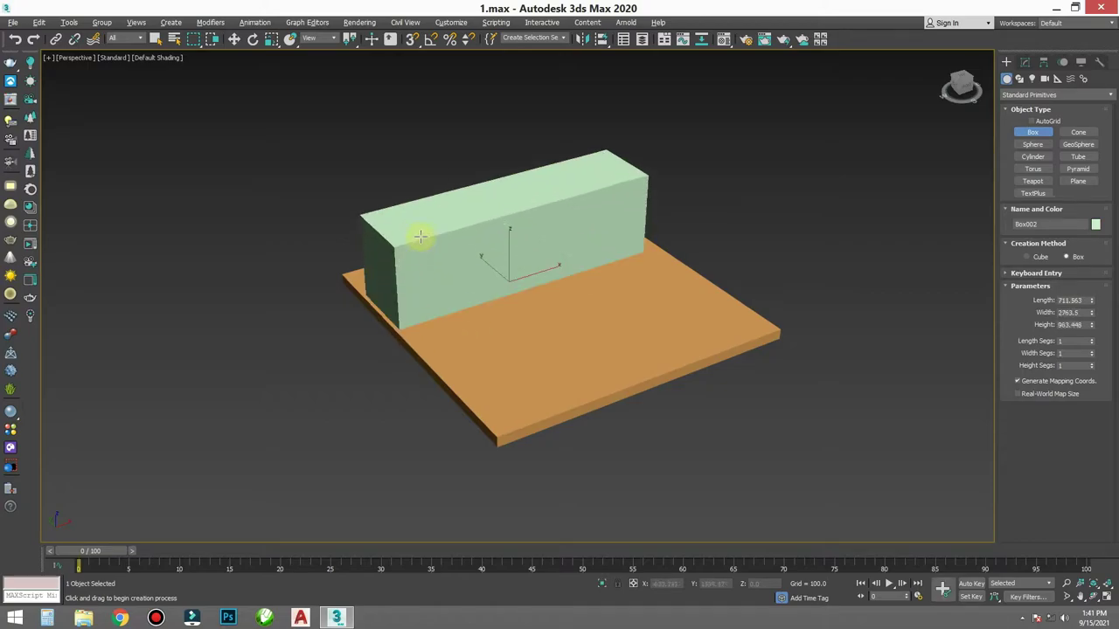
left_click(420, 161)
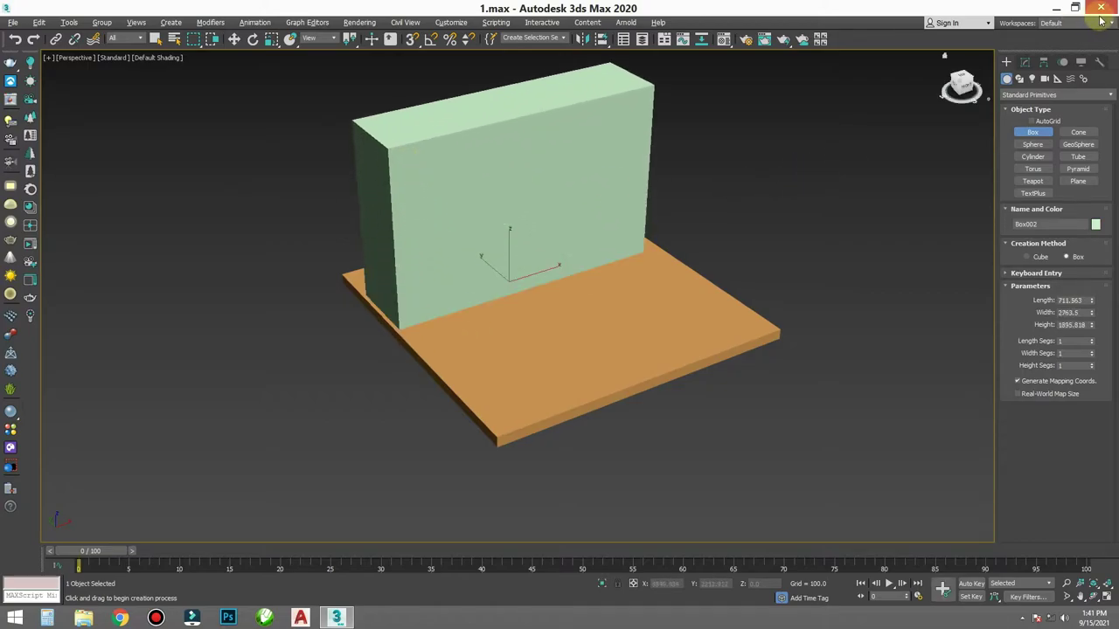
- Give Box002 height 2500, width 3000 and length 100
left_click(1025, 62)
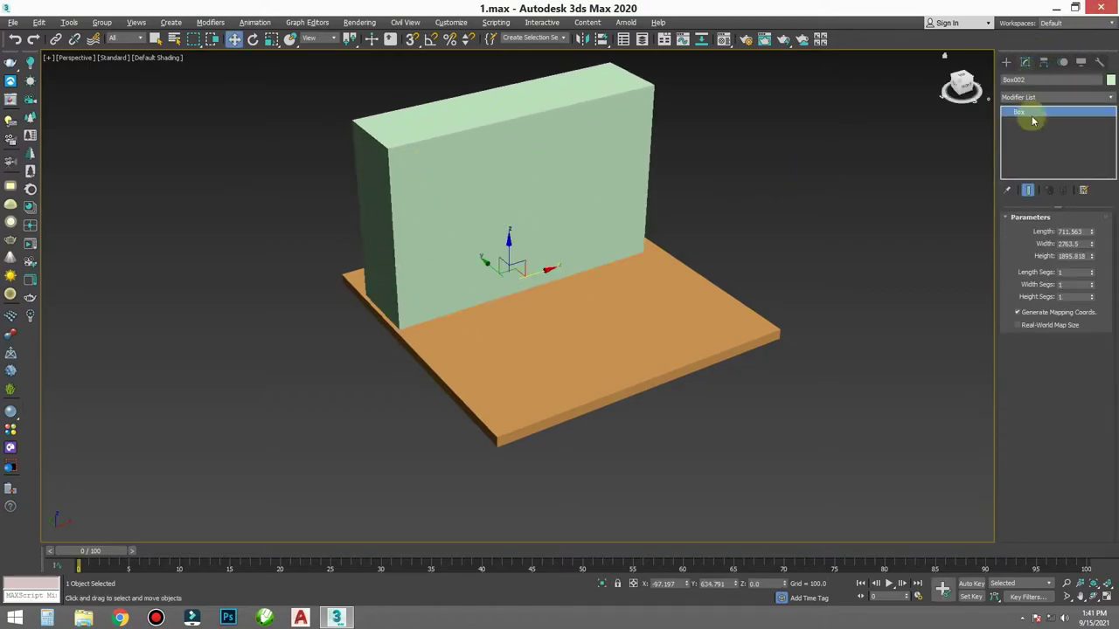
left_click(1069, 255)
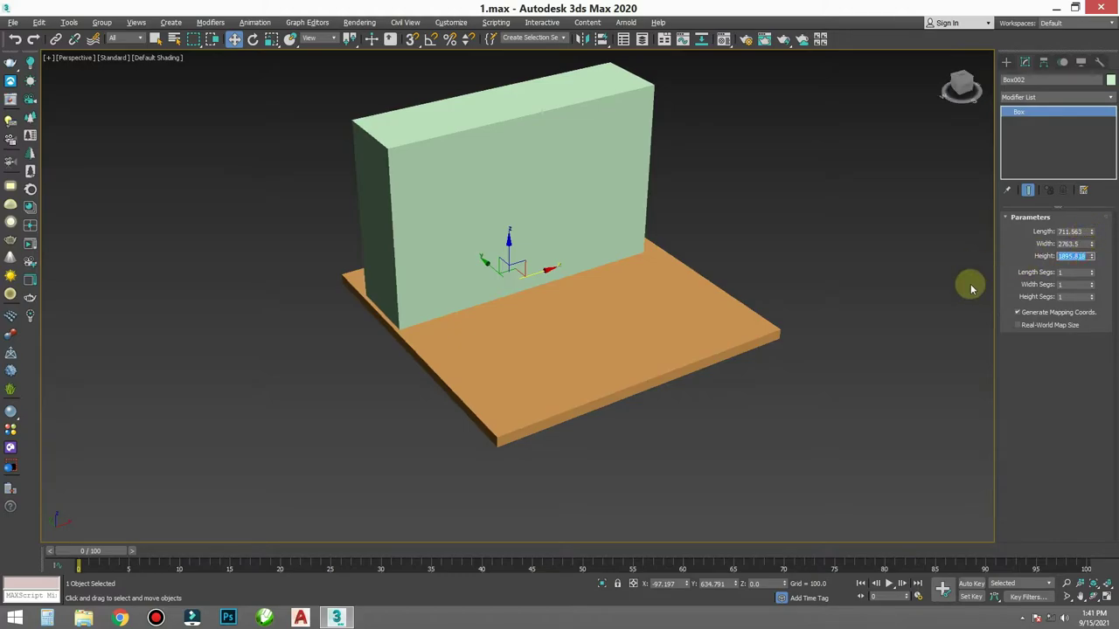
type("2500")
key("Return")
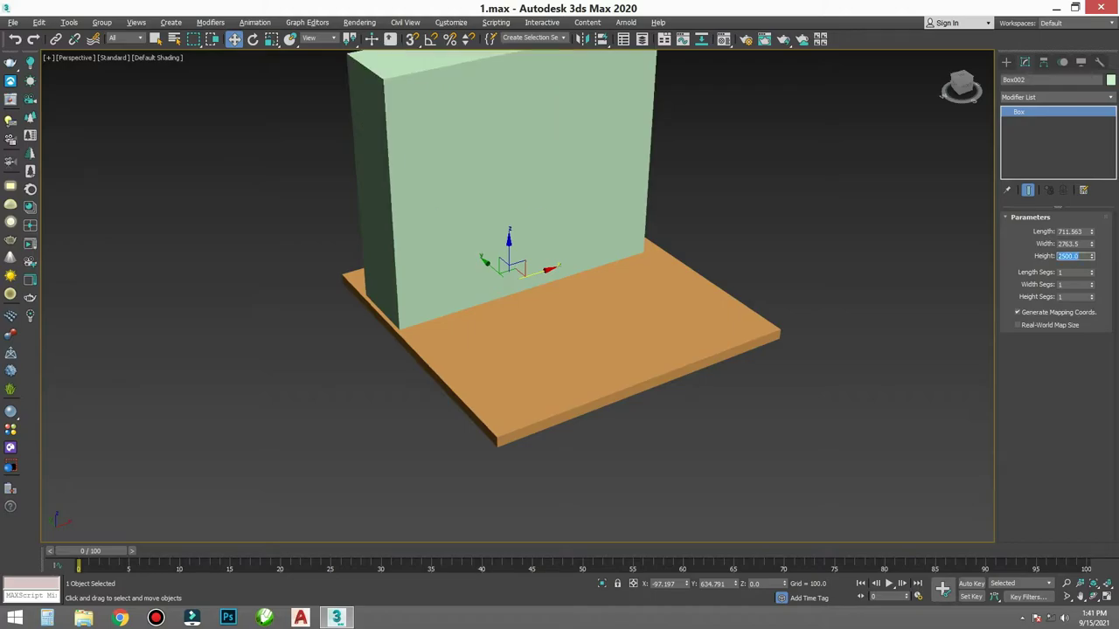
left_click(1058, 243)
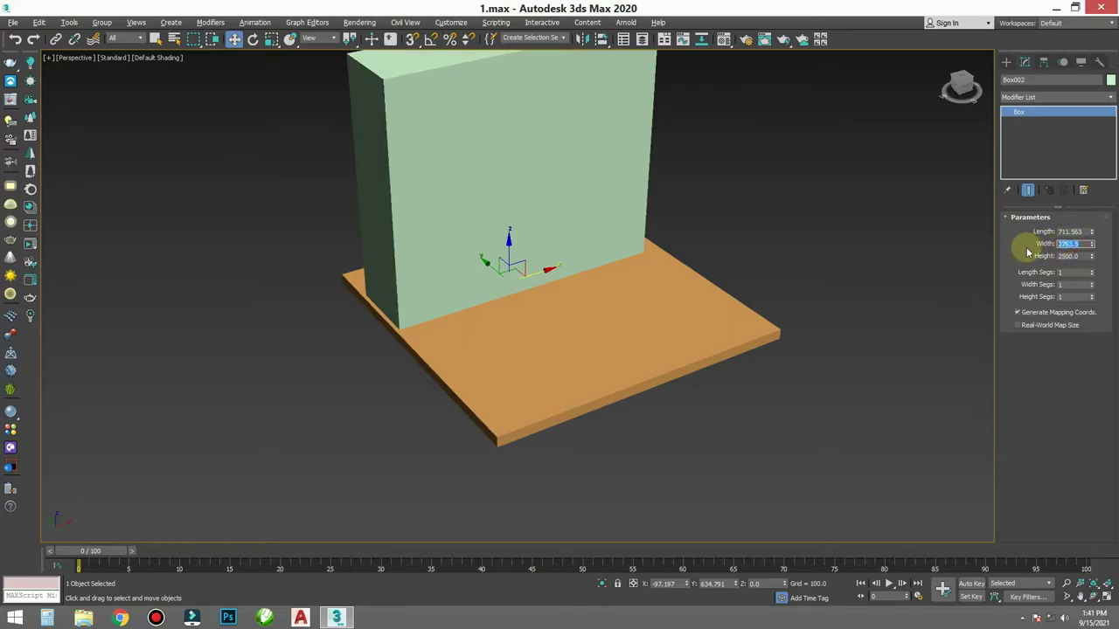
type("3000.0")
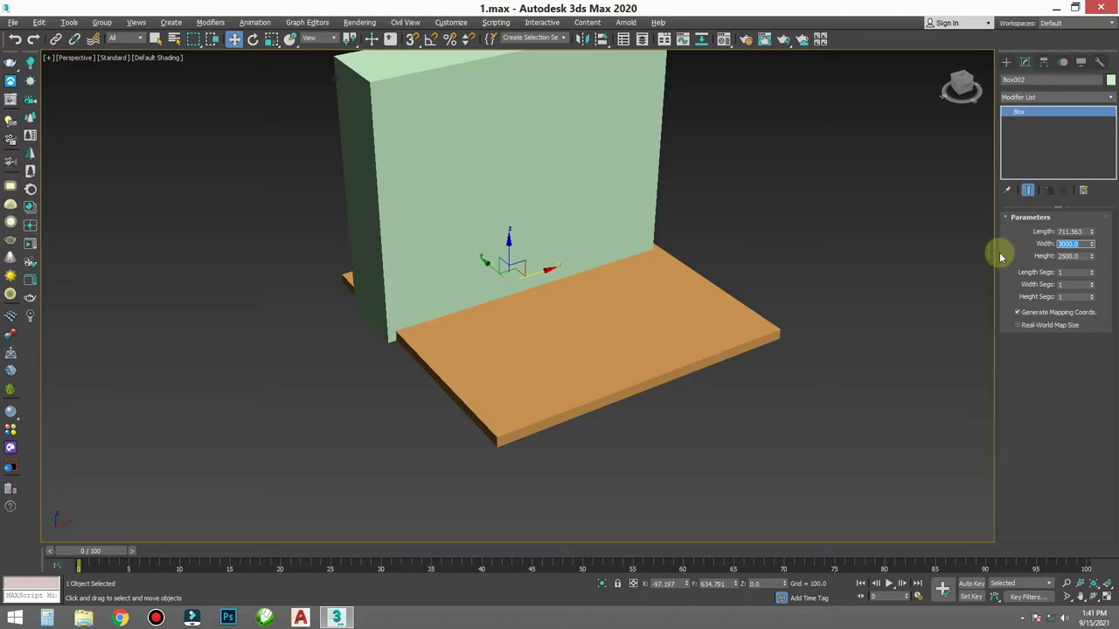
left_click(1082, 231)
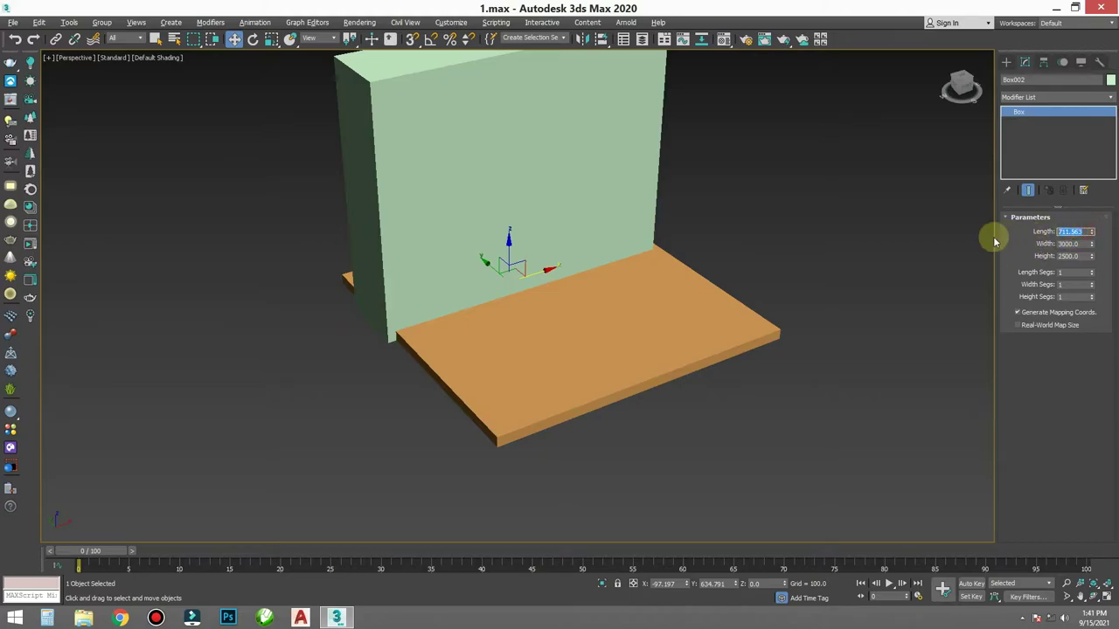
type("100")
key("Return")
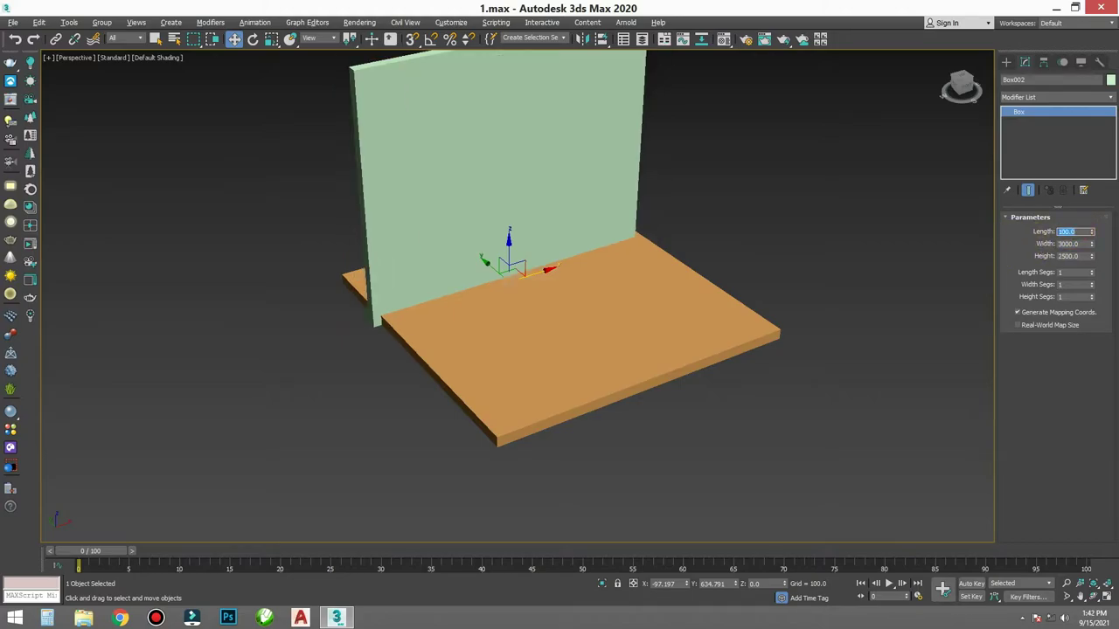
- In Top view, move the wall back along Y toward the slab's far edge
mouse_move(812, 229)
middle_mouse_down()
mouse_move(630, 243)
mouse_move(670, 303)
middle_mouse_up()
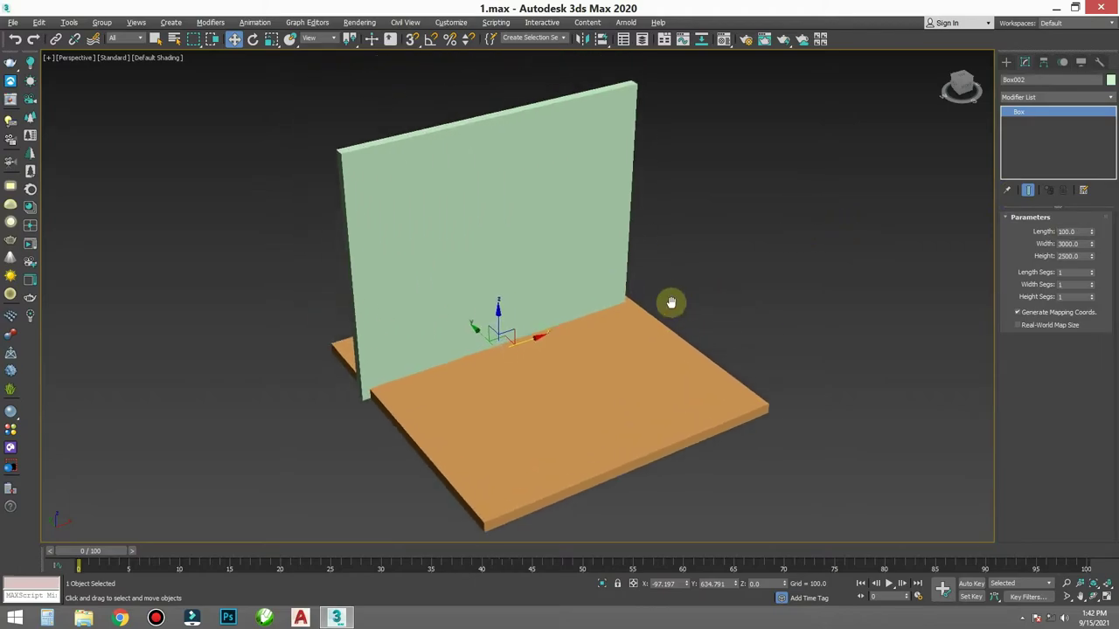
scroll(615, 257, "down", 3)
scroll(599, 257, "up", 2)
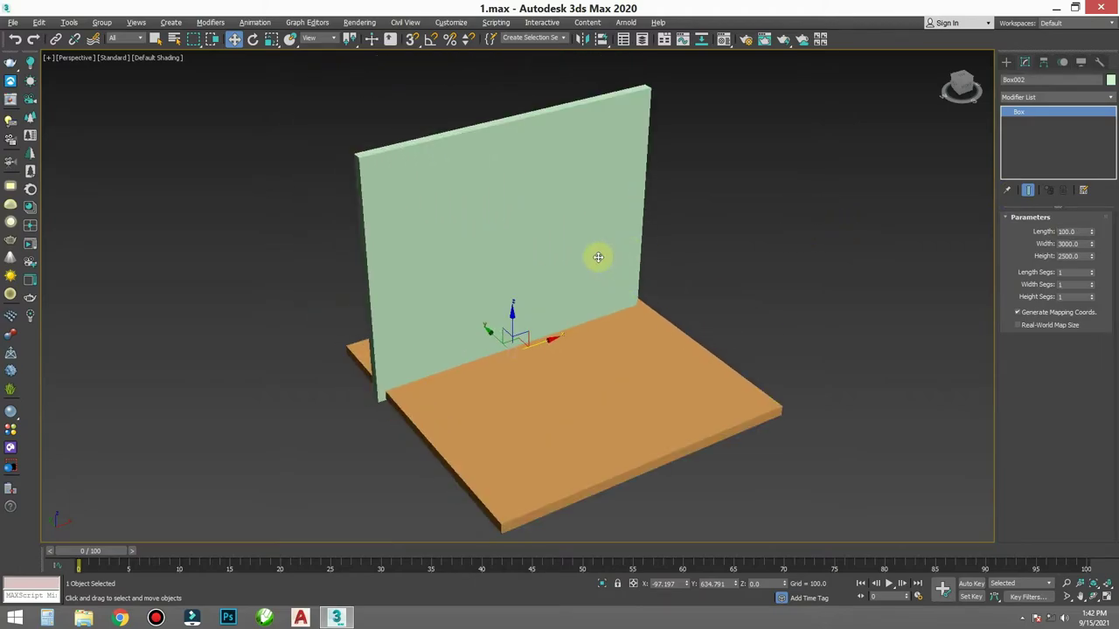
key("t")
scroll(590, 262, "down", 2)
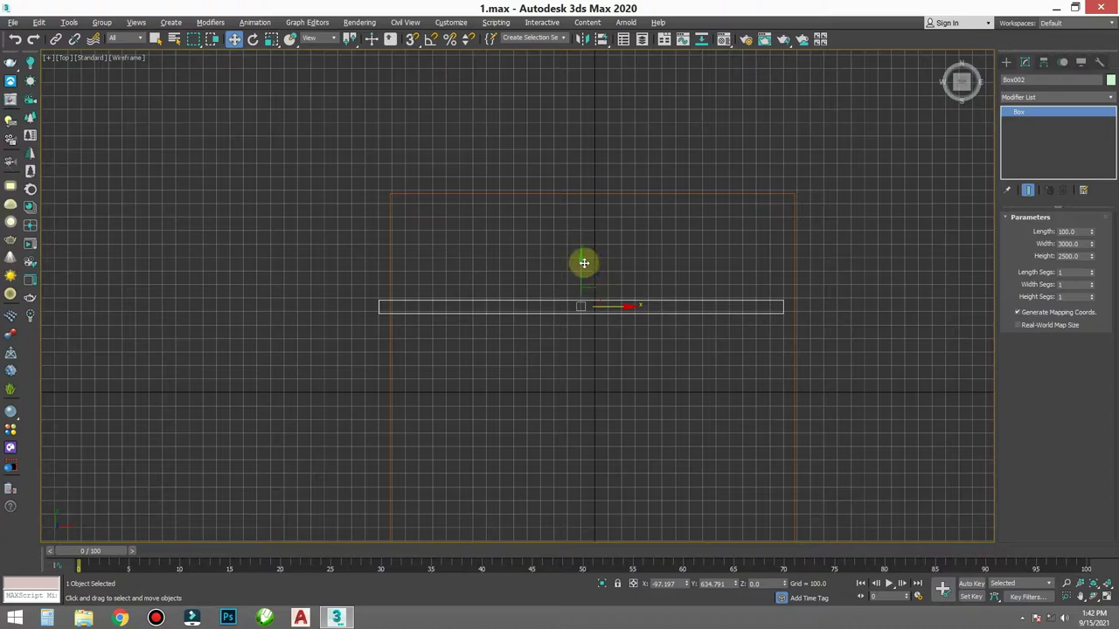
mouse_move(584, 262)
left_mouse_down()
mouse_move(592, 167)
mouse_move(609, 162)
left_mouse_up()
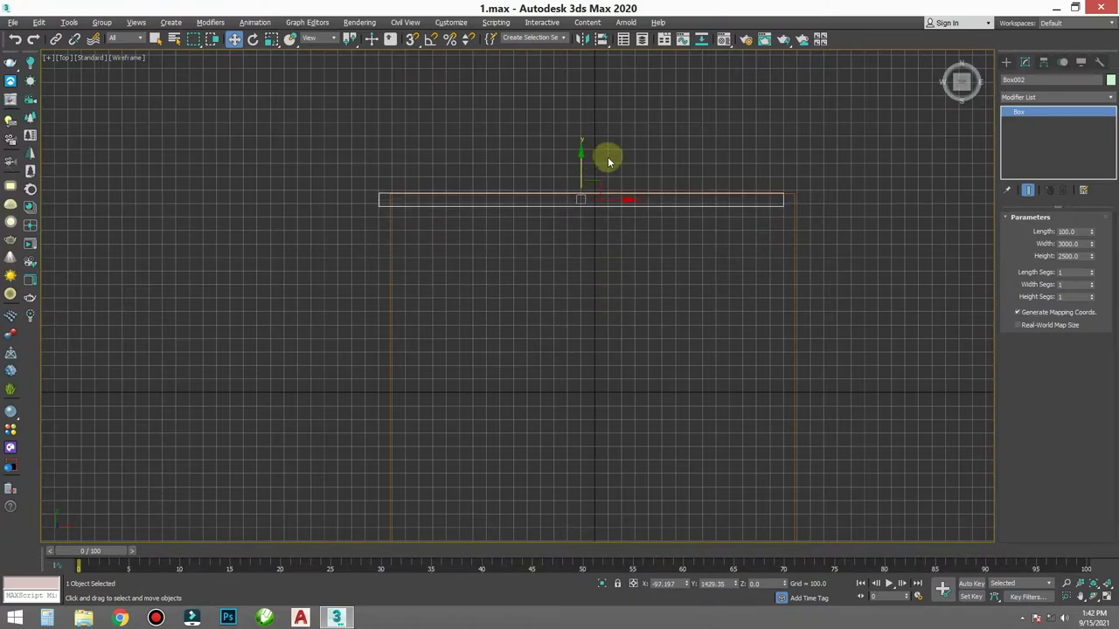
- Zoom in and align the wall exactly with the slab's back edge
scroll(609, 162, "up", 2)
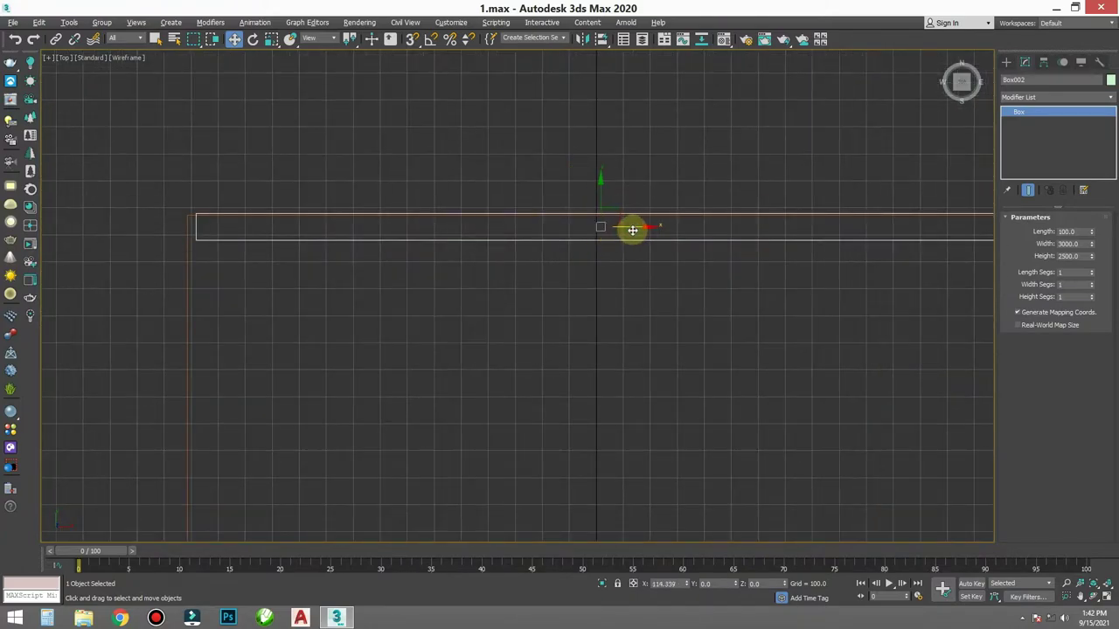
scroll(626, 231, "down", 1)
scroll(641, 289, "up", 1)
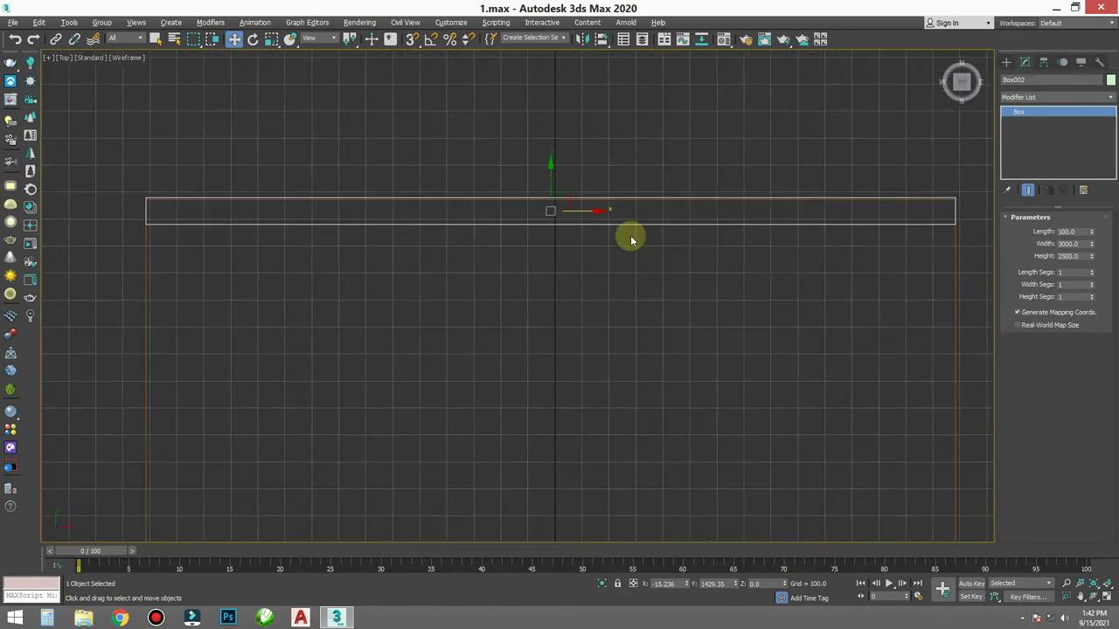
scroll(550, 194, "up", 5)
scroll(537, 201, "up", 4)
scroll(571, 297, "up", 1)
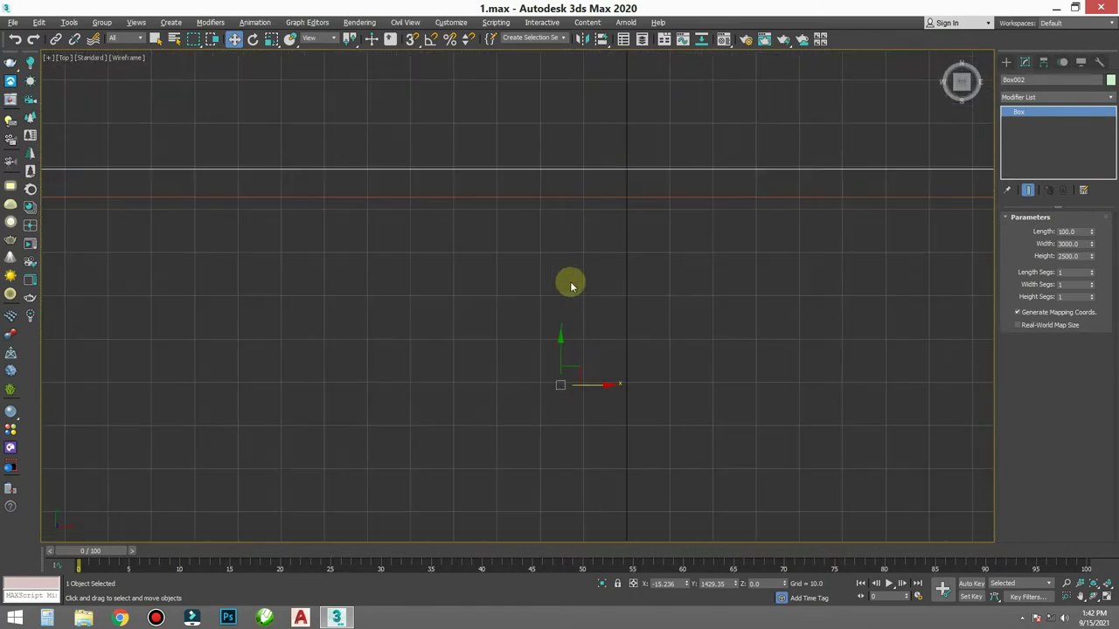
left_click_drag(564, 349, 569, 377)
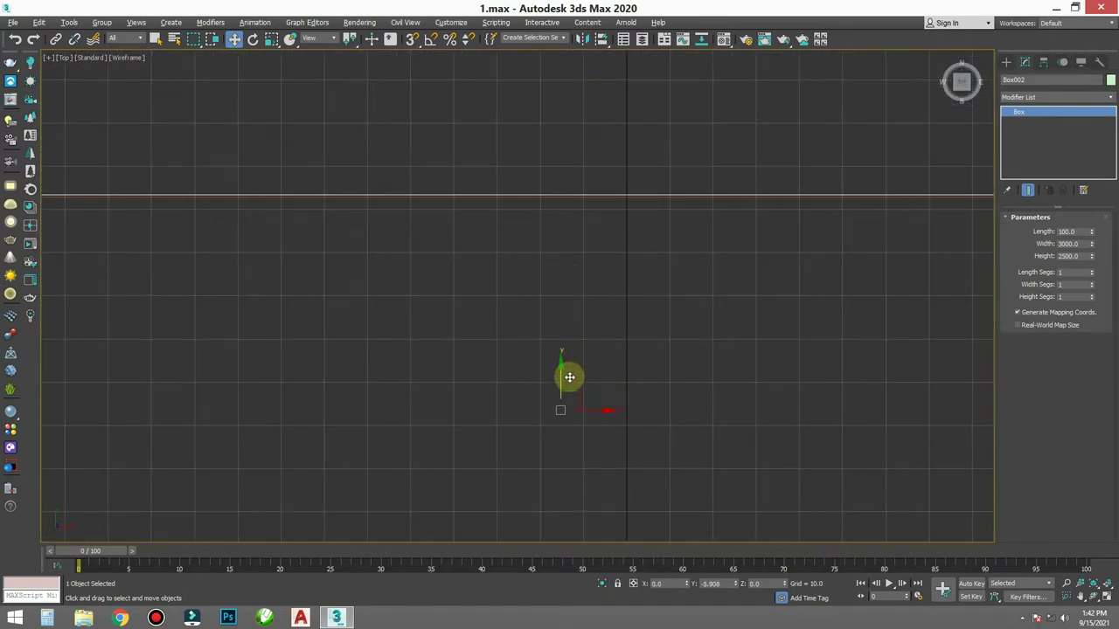
scroll(569, 380, "down", 3)
scroll(577, 374, "down", 2)
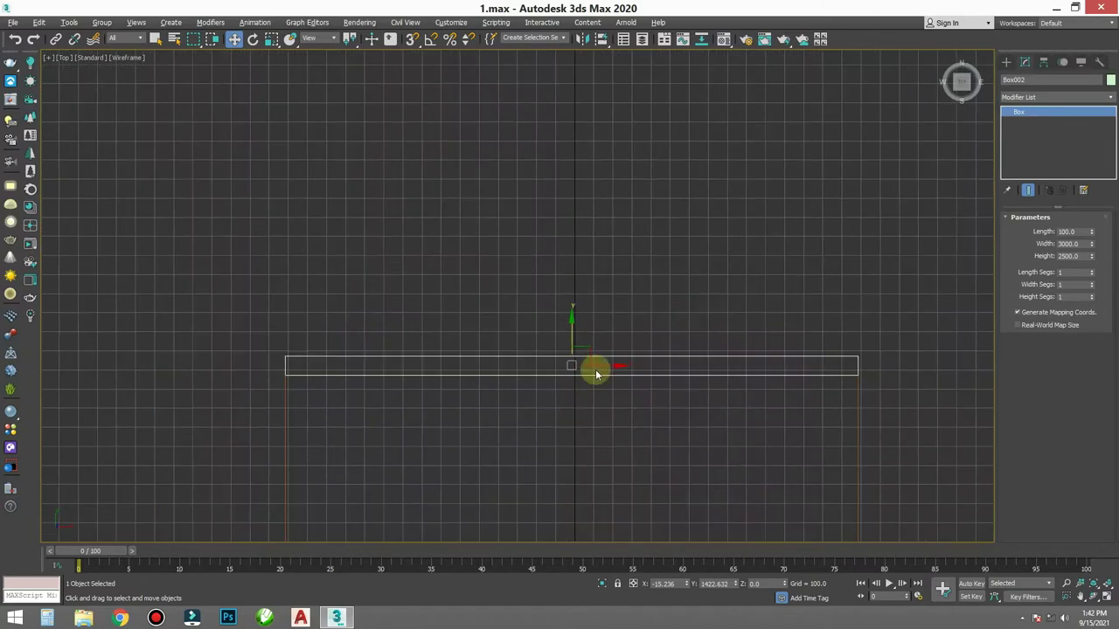
- Return to the Perspective view and reframe the wall-and-slab corner
key("p")
scroll(627, 305, "up", 2)
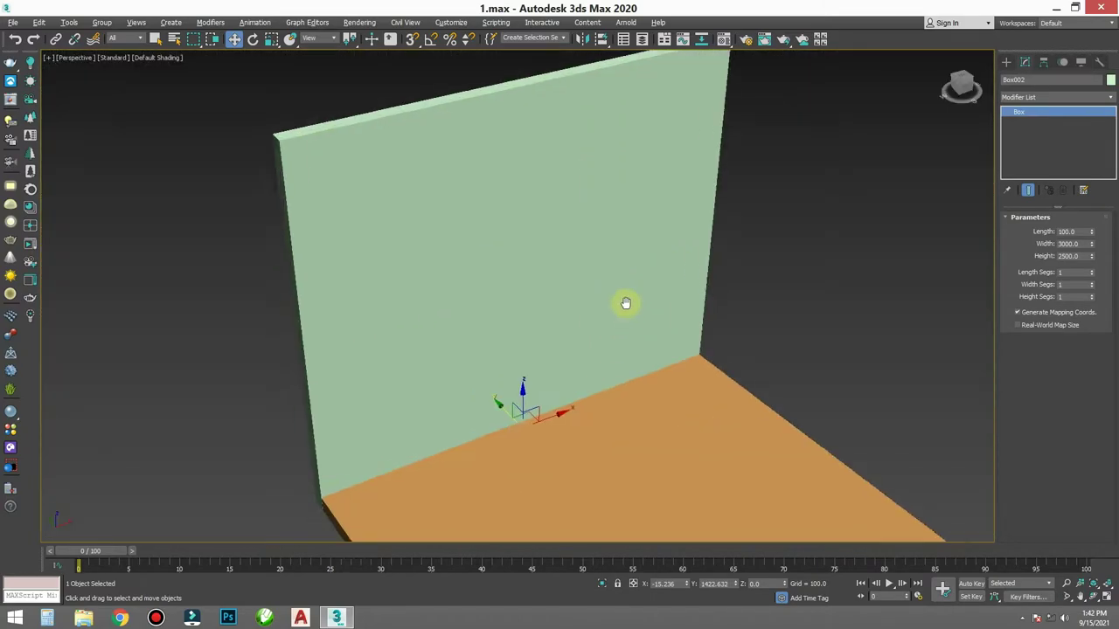
scroll(626, 304, "down", 5)
scroll(626, 304, "up", 3)
middle_click_drag(587, 307, 571, 364)
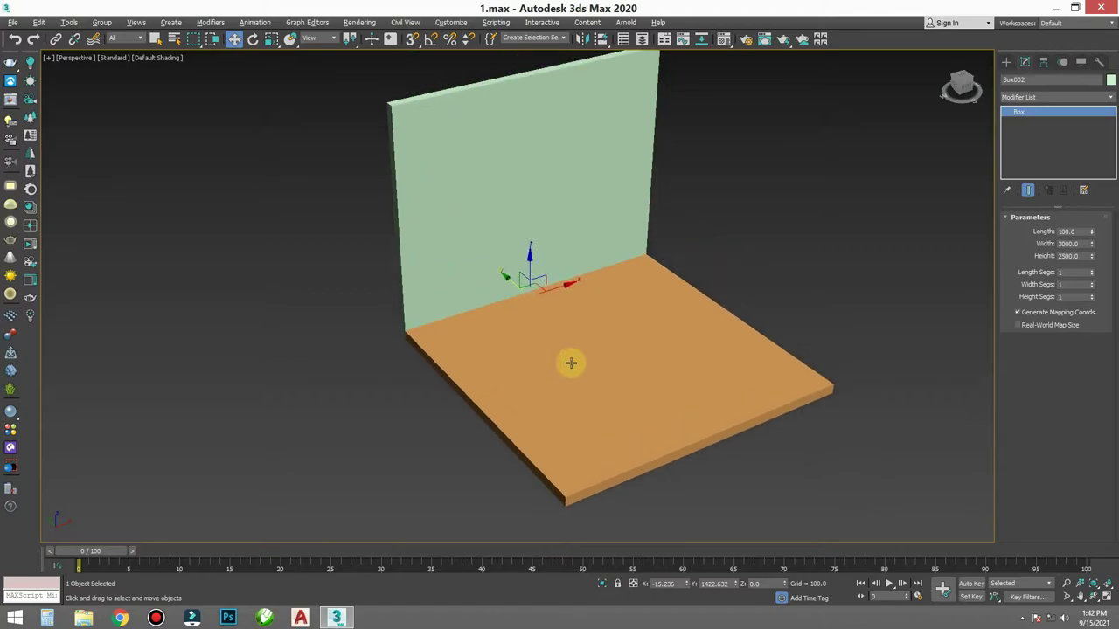
- Create a copy of the wall box rotated 90 degrees
left_click(585, 167)
key("e")
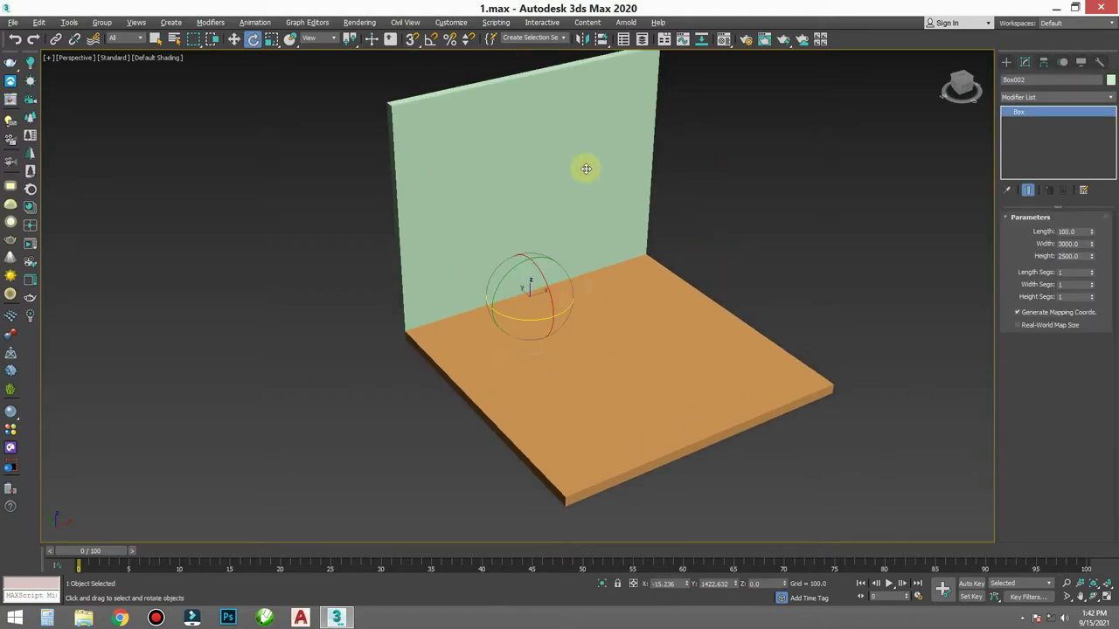
left_click_drag(524, 319, 535, 320, "shift")
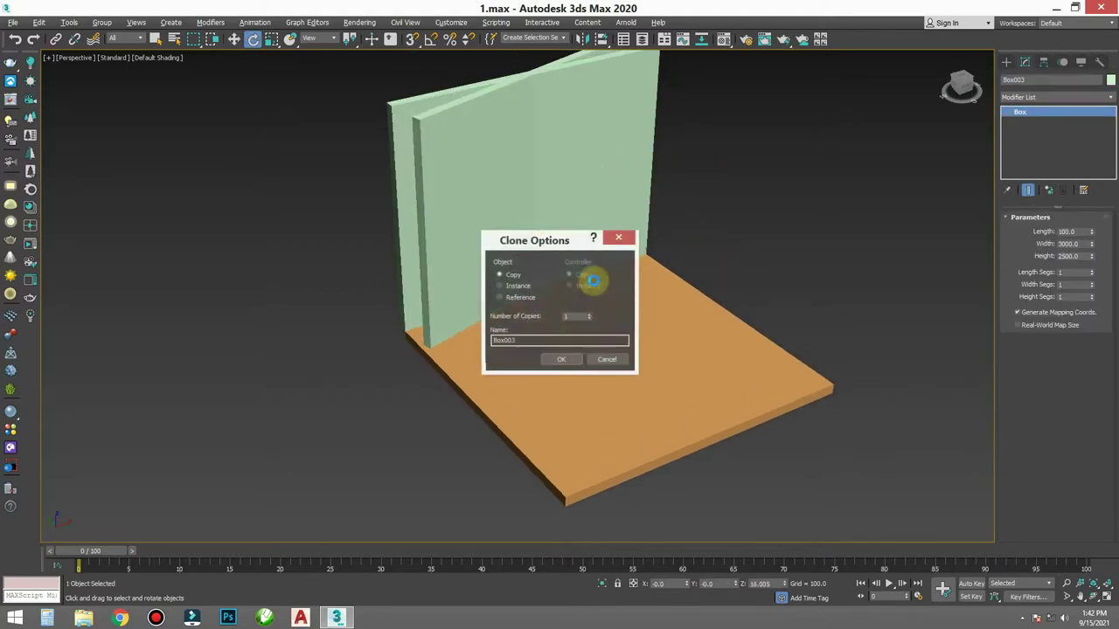
left_click(603, 360)
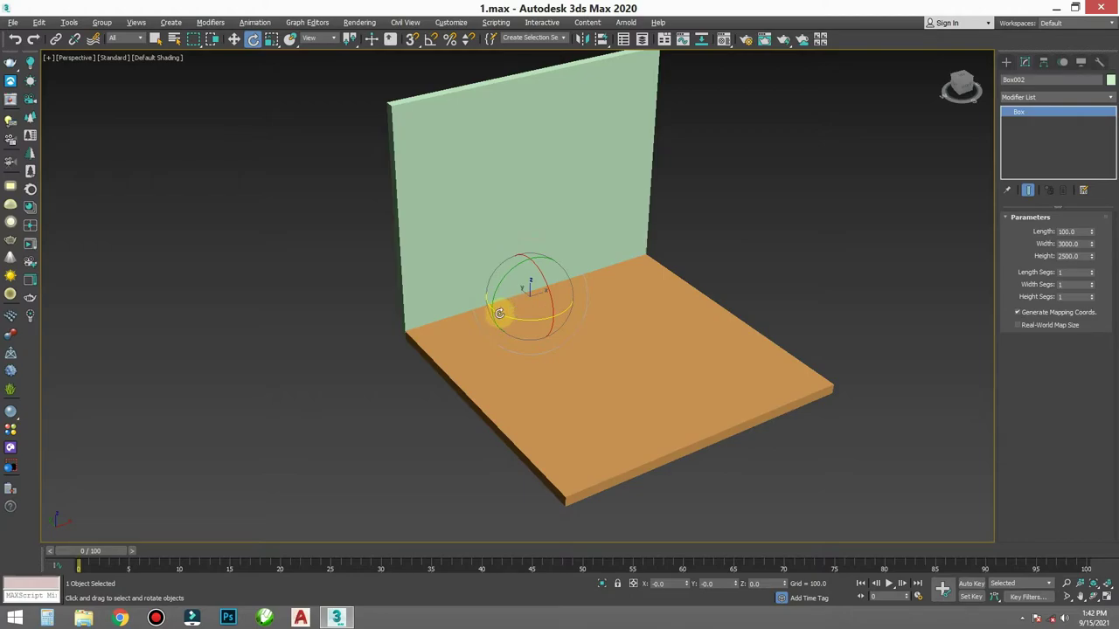
mouse_move(499, 313)
left_mouse_down("shift")
mouse_move(626, 323)
mouse_move(607, 326)
left_mouse_up("shift")
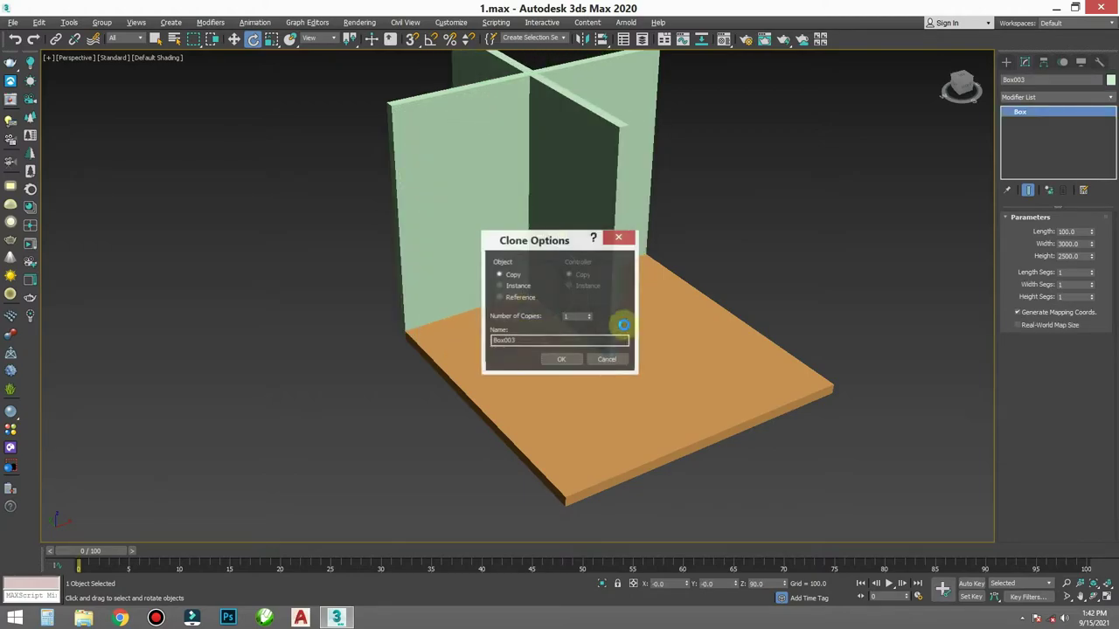
left_click(562, 360)
middle_click_drag(708, 327, 670, 305, "alt")
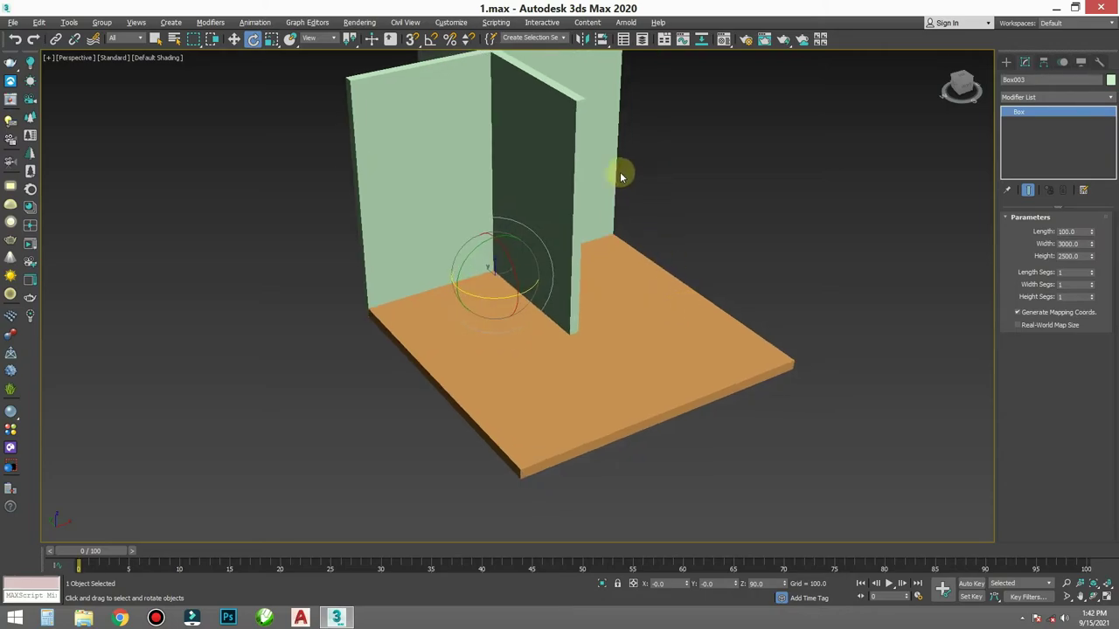
- In Top view, move the wall box flush against the floor slab's left edge, then check it in Perspective
key("w")
key("t")
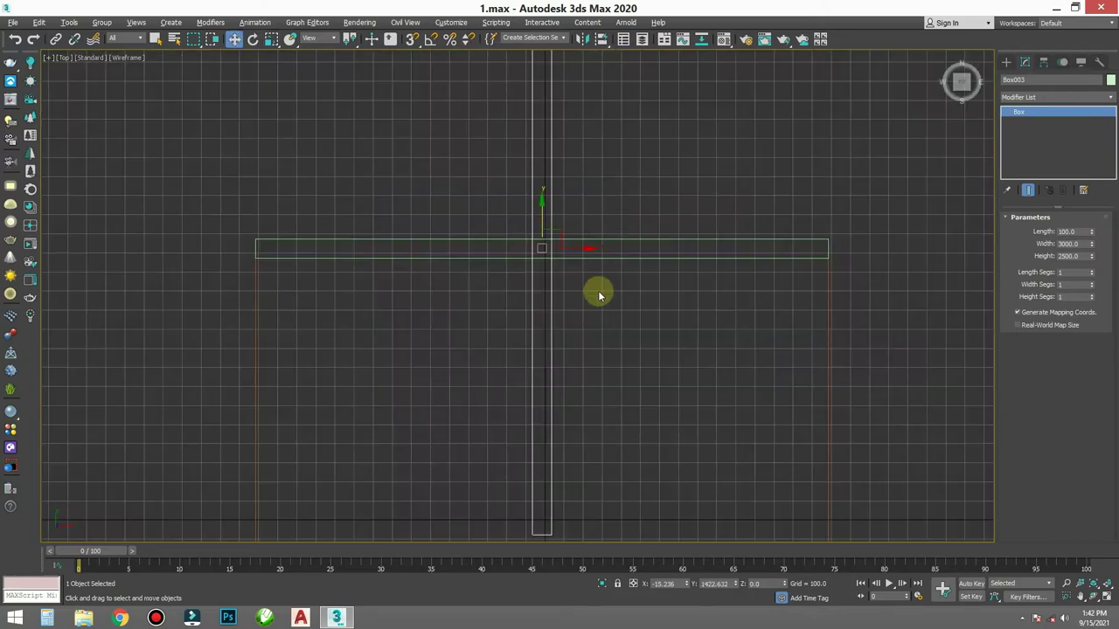
scroll(594, 288, "down", 3)
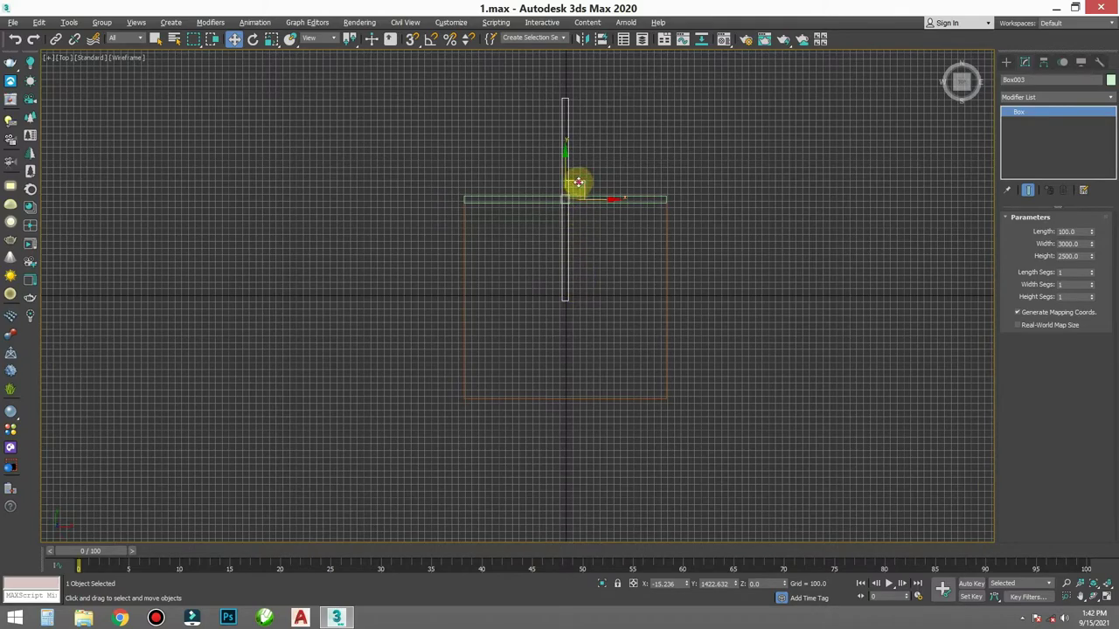
left_click_drag(578, 182, 481, 287)
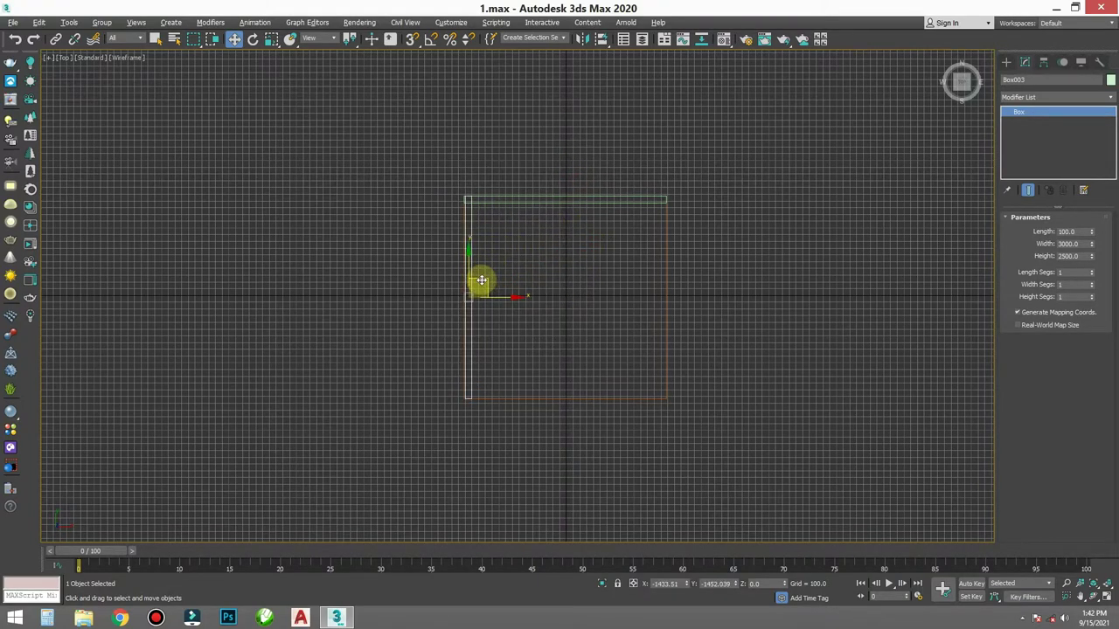
scroll(482, 279, "up", 4)
scroll(497, 289, "up", 5)
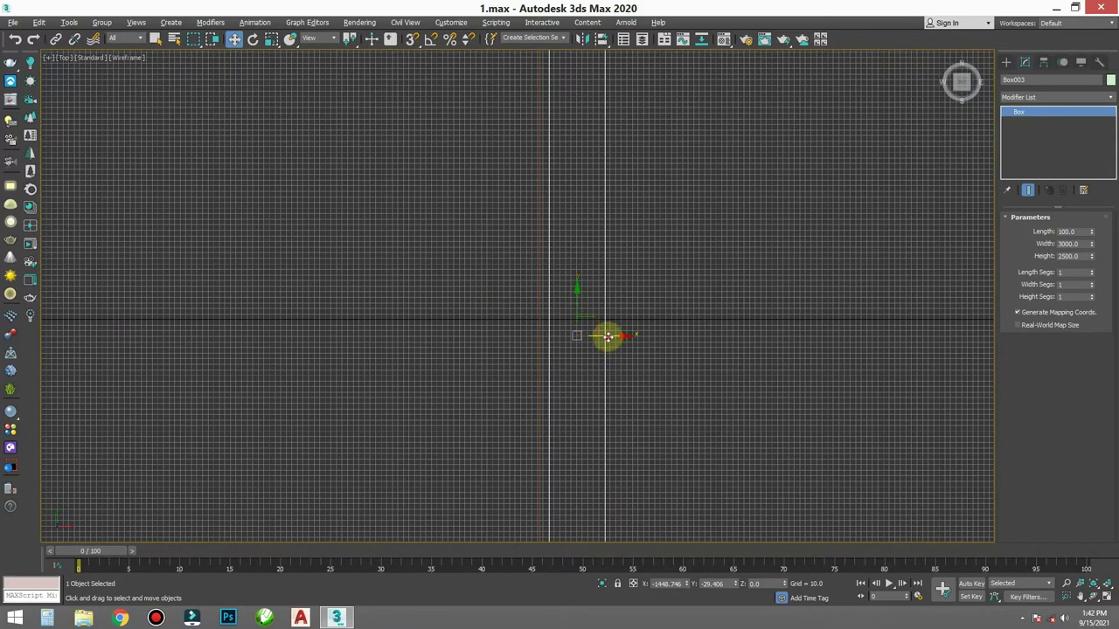
left_click_drag(607, 336, 597, 344)
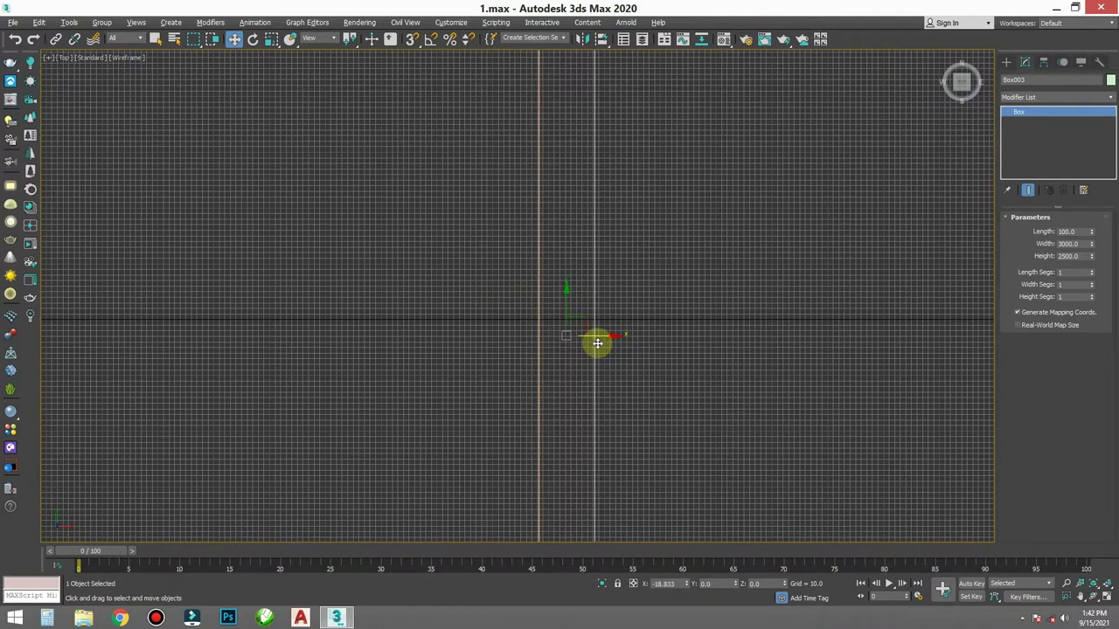
key("p")
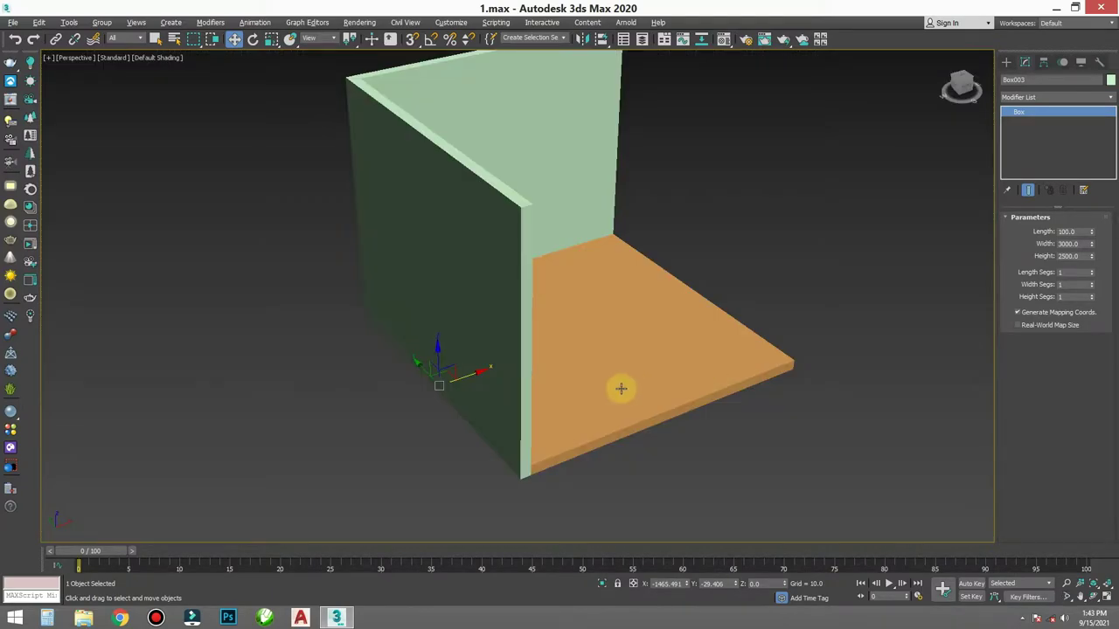
mouse_move(620, 387)
middle_mouse_down("alt")
mouse_move(495, 399)
mouse_move(534, 410)
mouse_move(567, 217)
mouse_move(656, 254)
mouse_move(572, 330)
middle_mouse_up("alt")
- Shift-copy the wall as Box004 toward the floor's right side
left_click_drag(495, 301, 696, 333, "shift")
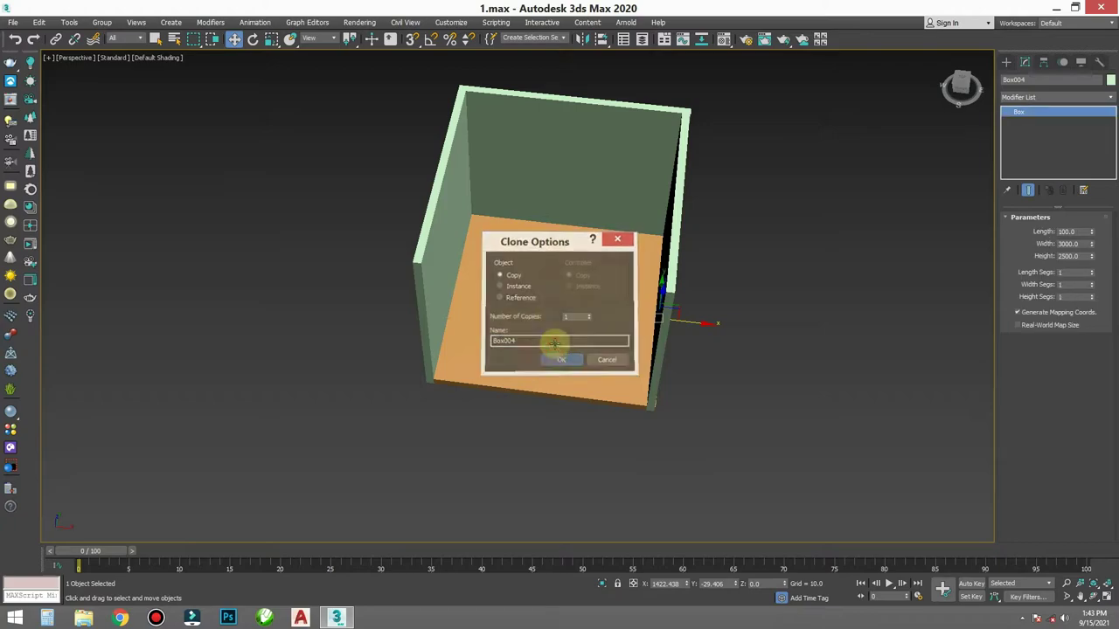
left_click(549, 359)
key("t")
scroll(559, 324, "down", 5)
middle_click_drag(585, 340, 534, 338)
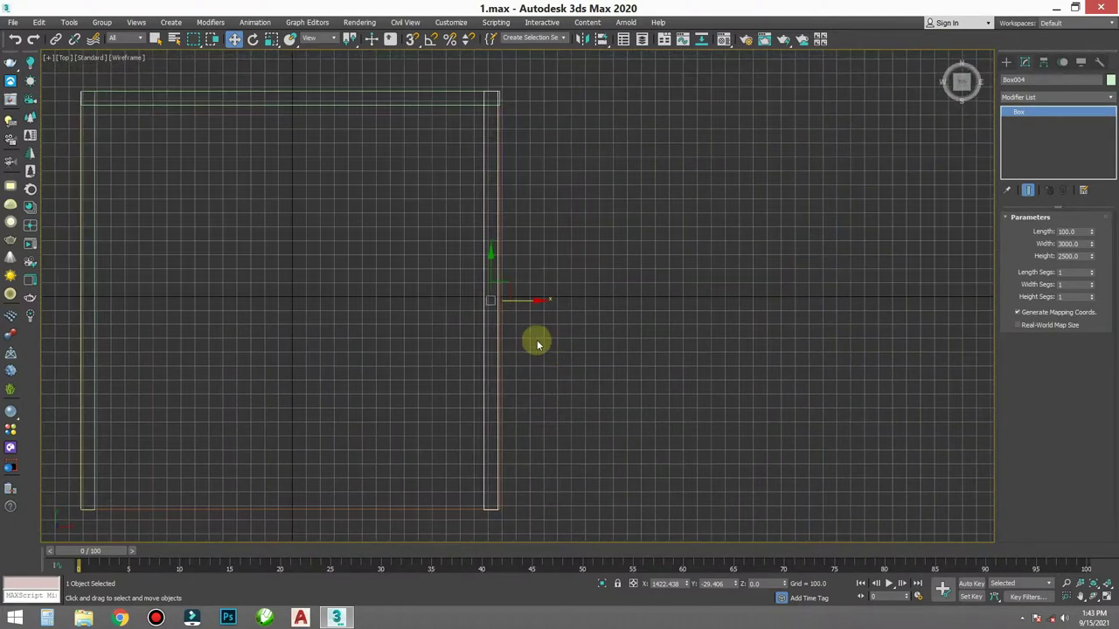
scroll(516, 324, "up", 3)
scroll(491, 304, "up", 5)
scroll(572, 329, "up", 5)
scroll(509, 254, "up", 4)
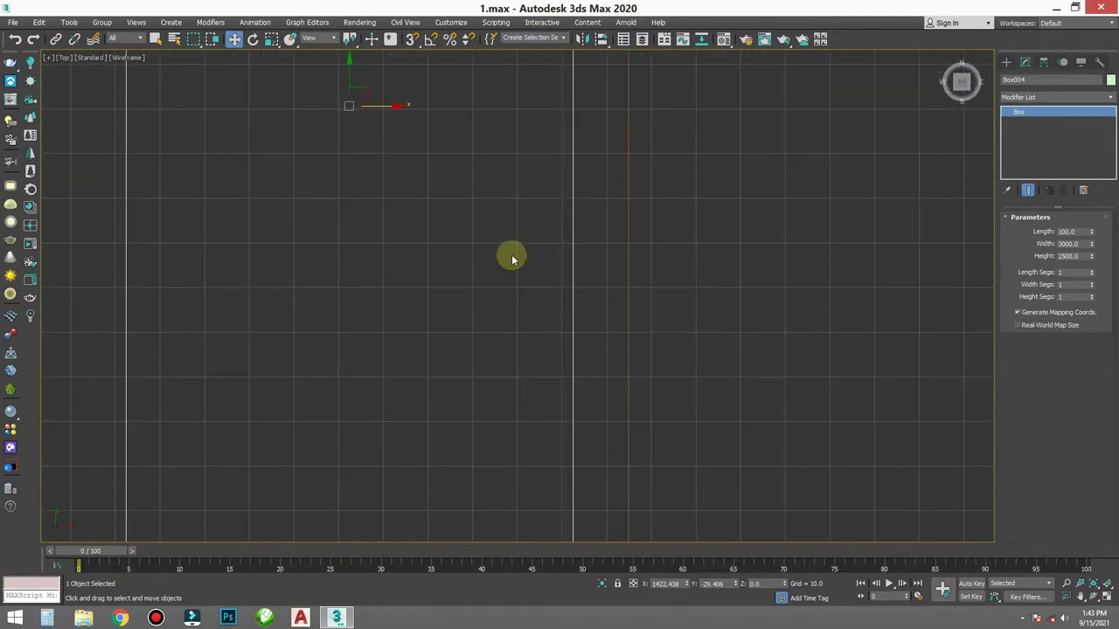
middle_click_drag(509, 254, 605, 439)
- Slide Box004 flush to the floor's right edge and frame the room in Perspective
left_click(508, 292)
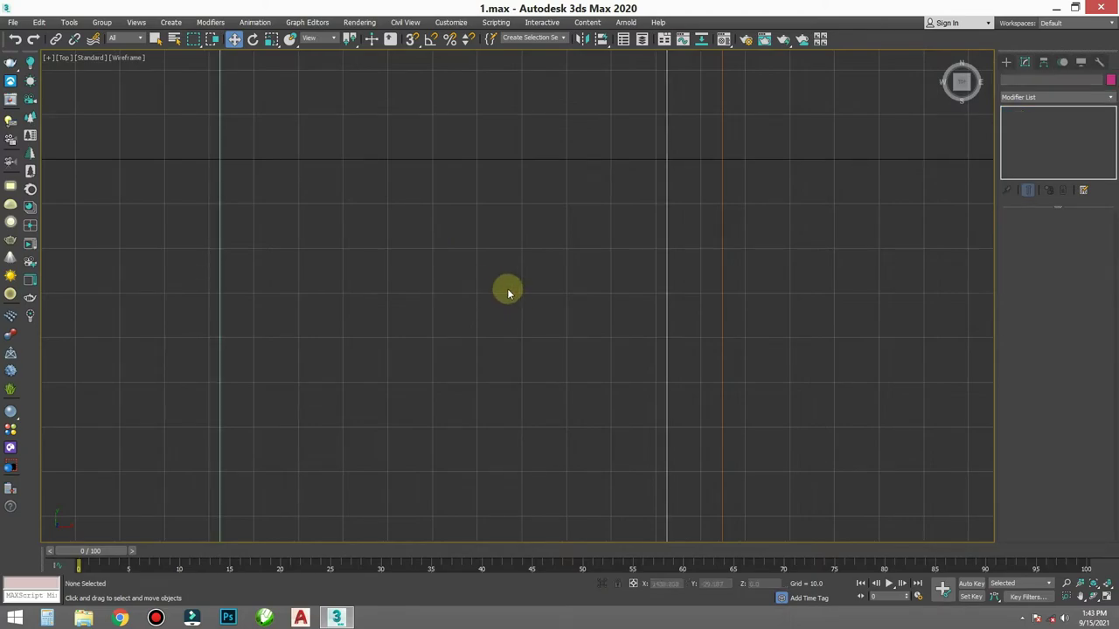
key("ctrl+z")
left_click_drag(472, 291, 528, 298)
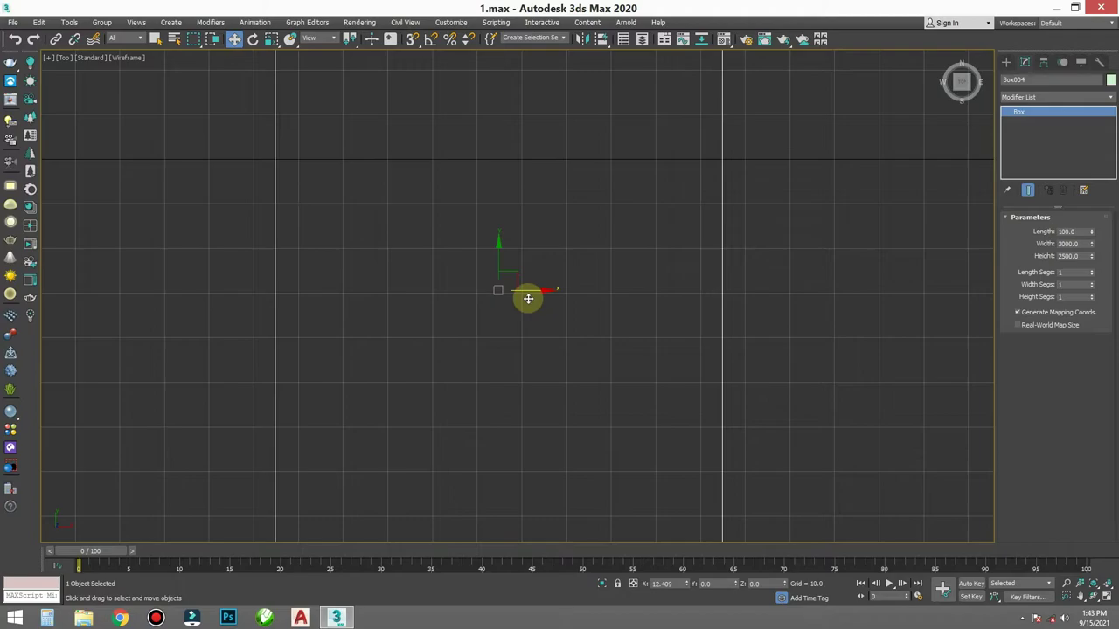
key("p")
key("z")
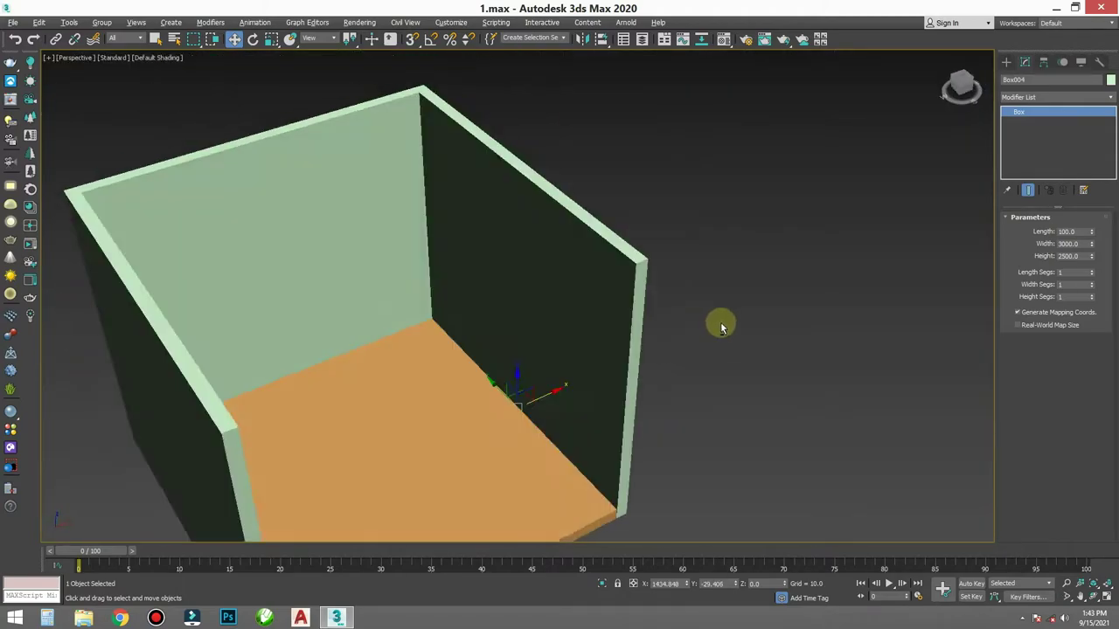
scroll(722, 327, "down", 5)
middle_click_drag(670, 327, 687, 253)
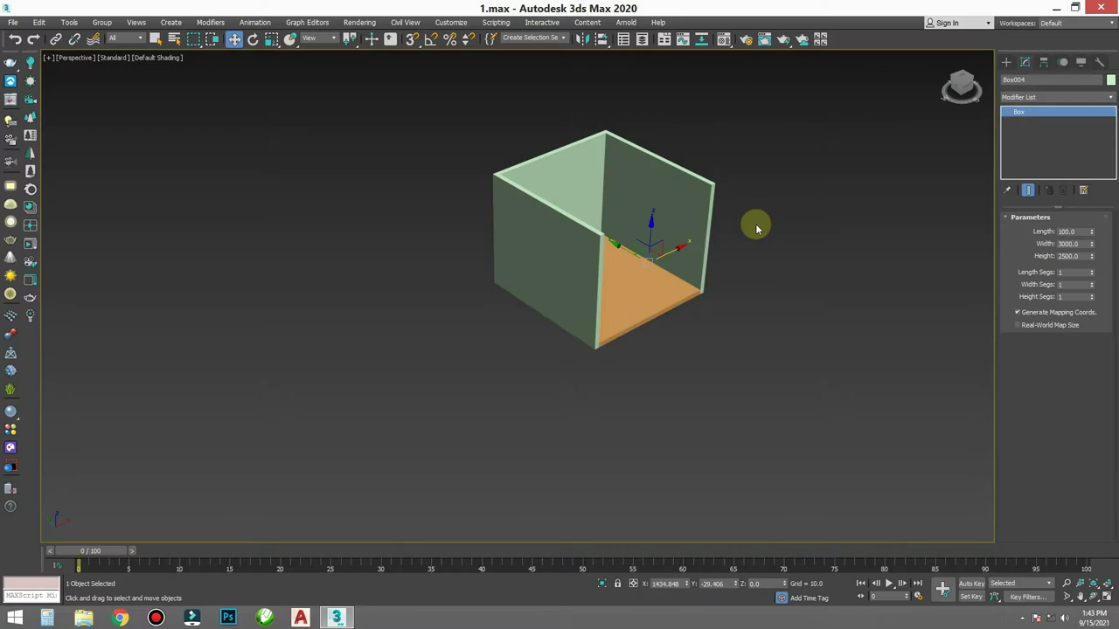
- Select the floor and all three walls and move them together to the left
left_click_drag(787, 187, 559, 398)
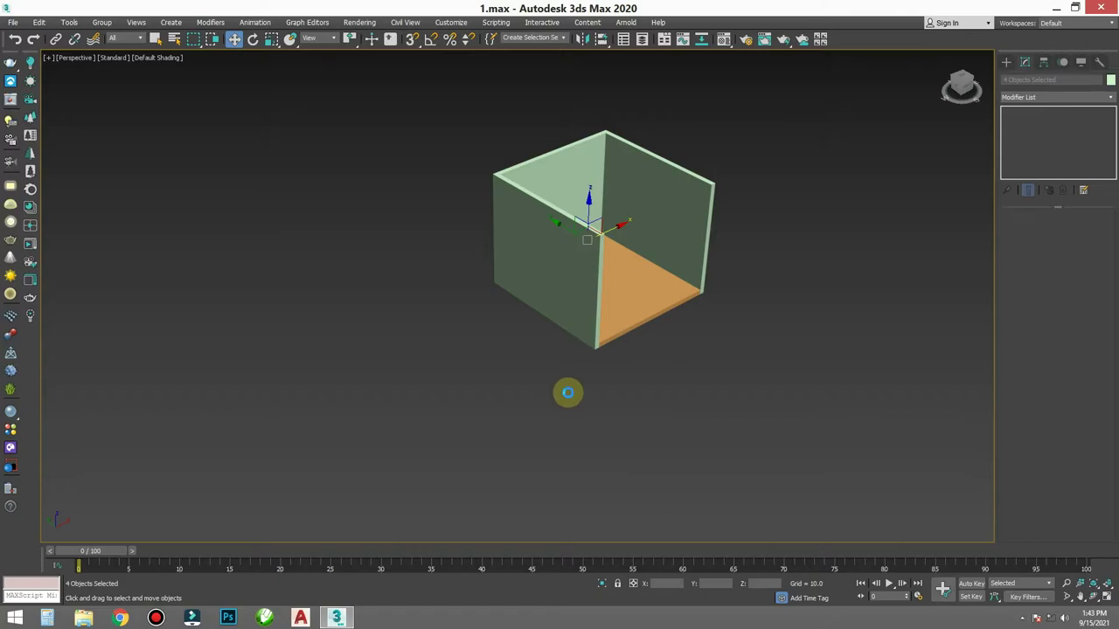
left_click_drag(814, 180, 501, 361)
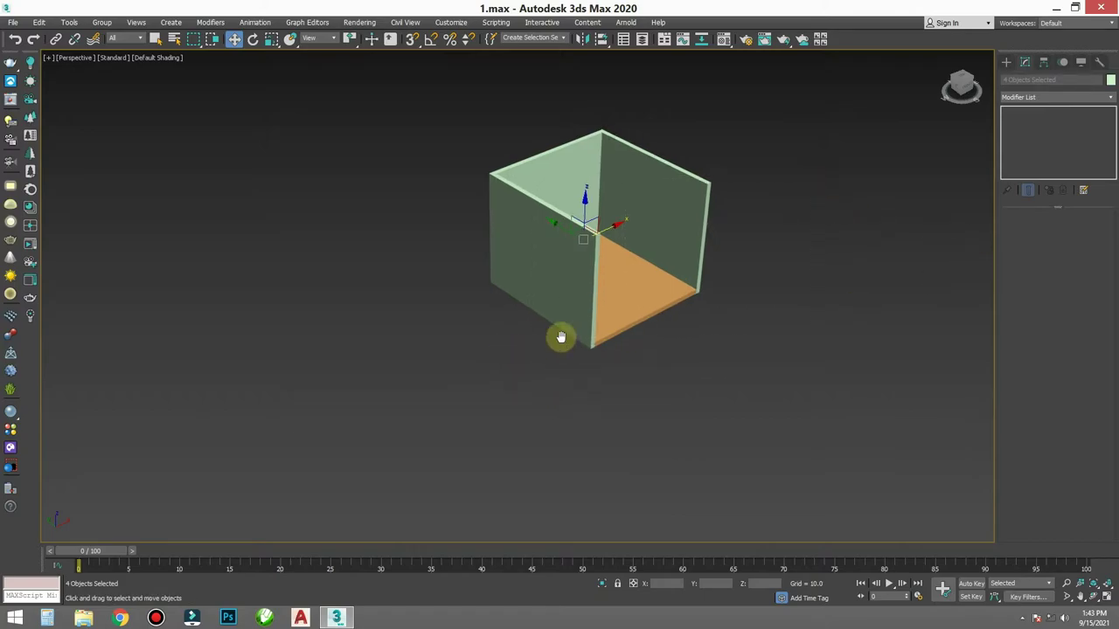
mouse_move(562, 335)
left_mouse_down()
mouse_move(487, 252)
mouse_move(180, 297)
left_mouse_up()
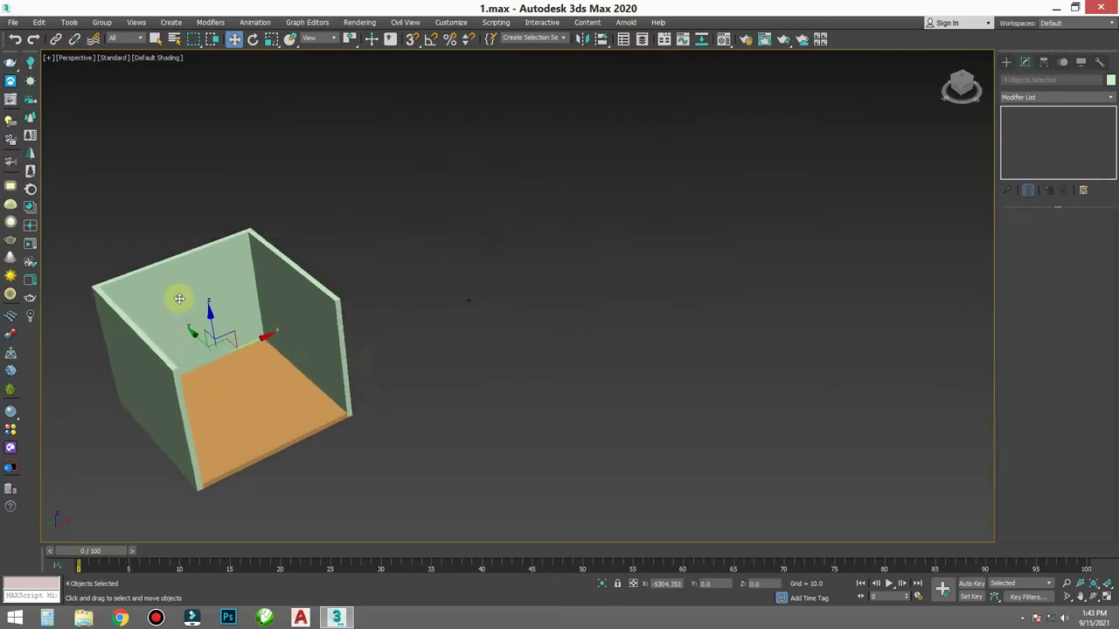
left_click(454, 319)
- Zoom to fit the room, restore the four-viewport layout and activate the Left view
scroll(507, 350, "down", 3)
middle_click_drag(469, 375, 722, 375, "alt")
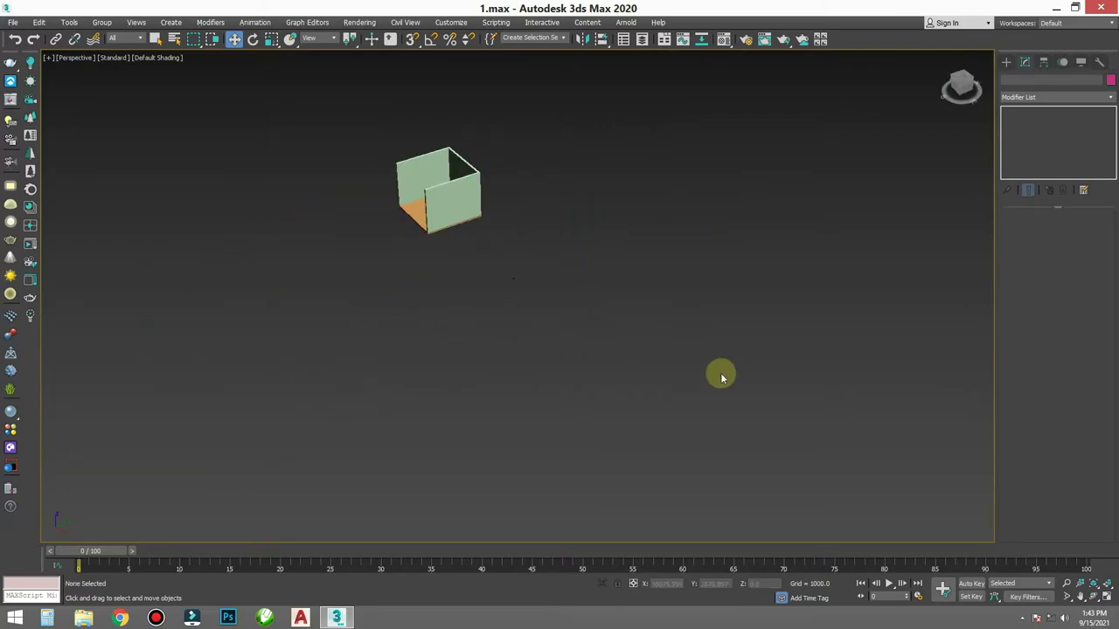
scroll(442, 300, "up", 5)
scroll(582, 299, "down", 3)
mouse_move(582, 300)
middle_mouse_down()
mouse_move(314, 351)
mouse_move(452, 342)
mouse_move(573, 355)
middle_mouse_up()
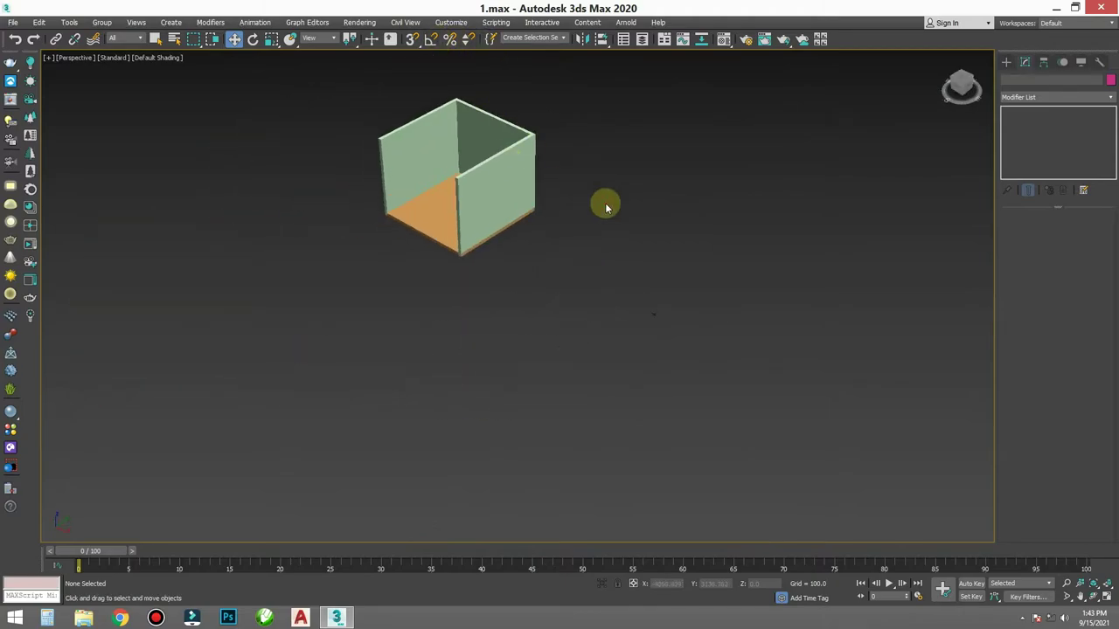
key("z")
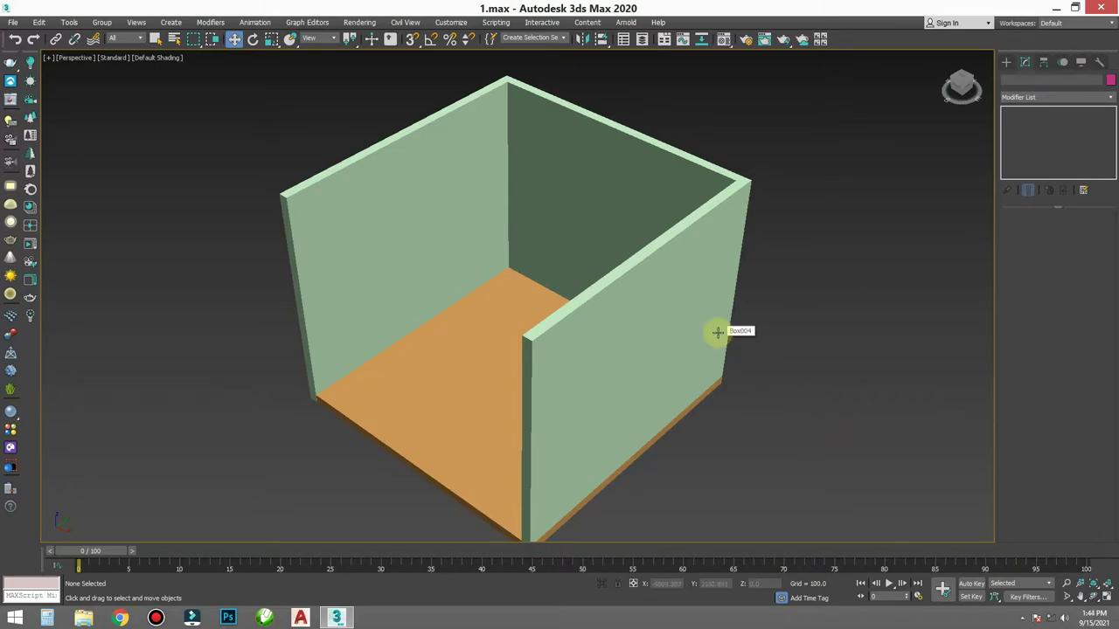
key("alt+w")
left_click(346, 385)
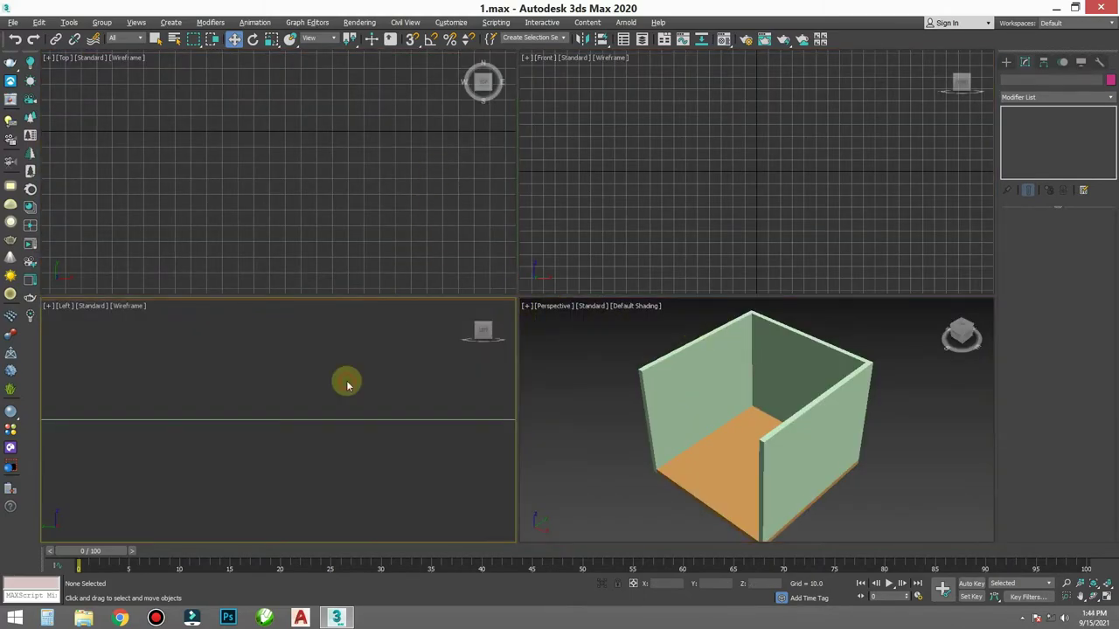
- With the Top view active, set the viewport background to Use Files for all views
left_click(585, 396)
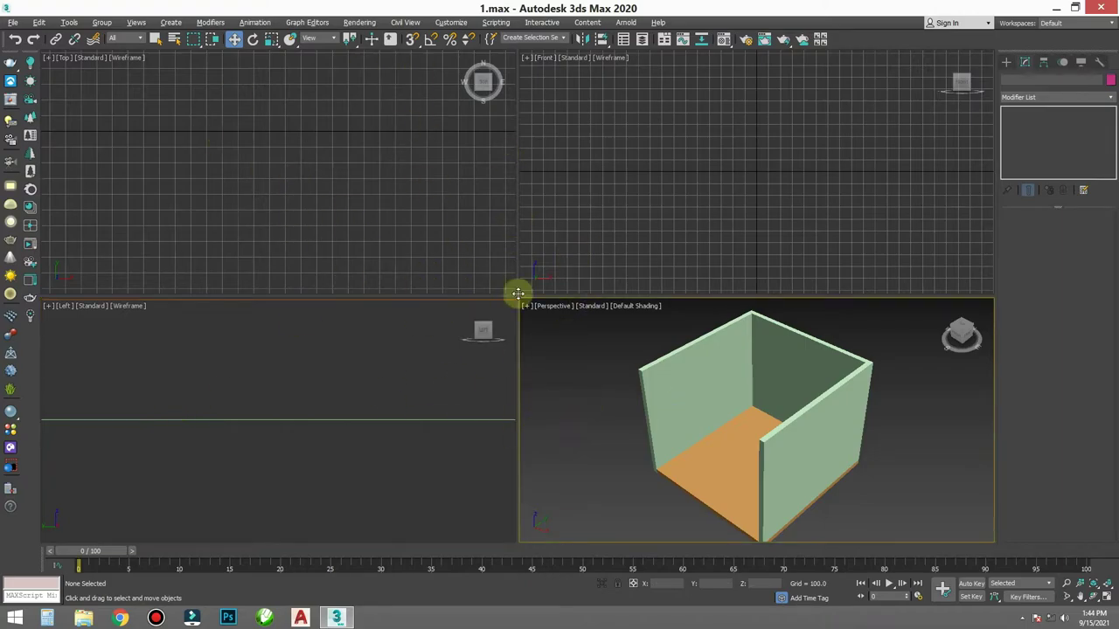
left_click(441, 206)
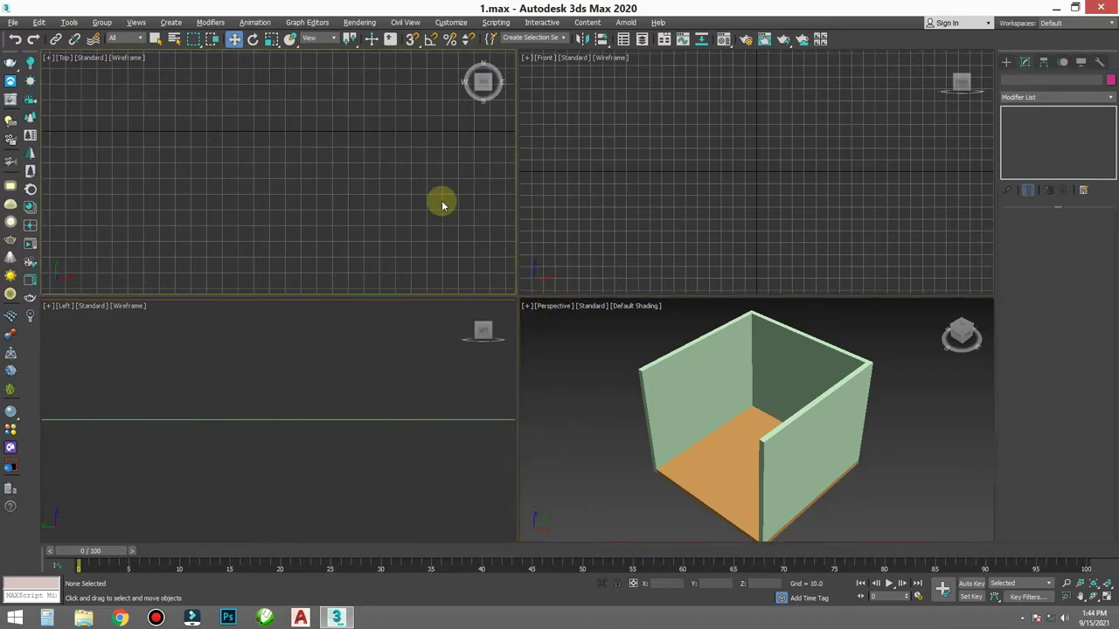
key("alt+b")
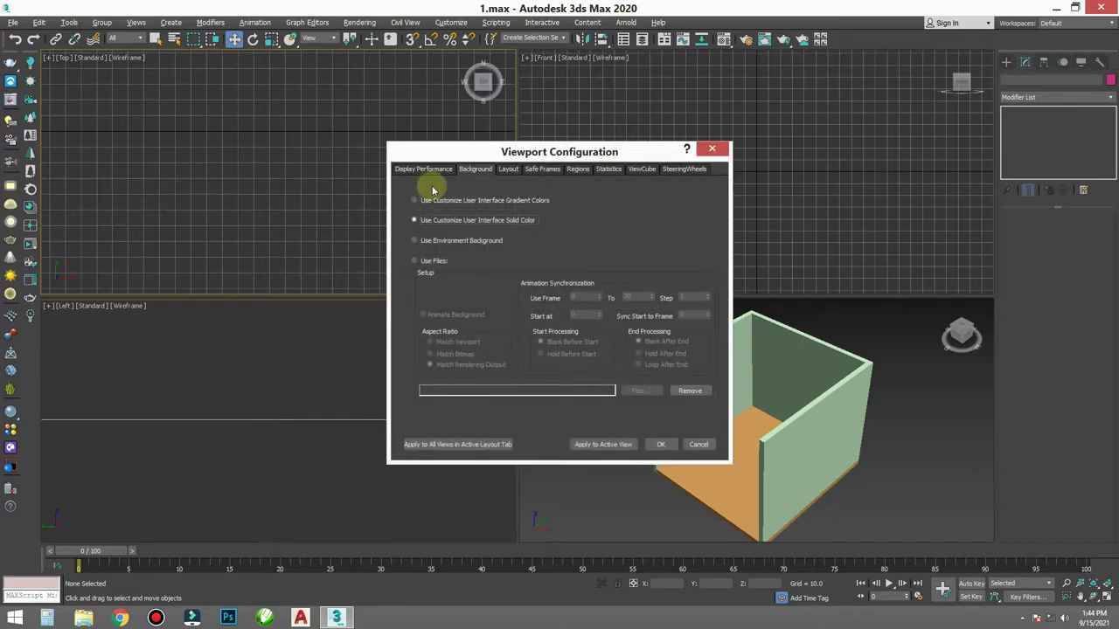
left_click_drag(455, 160, 484, 134)
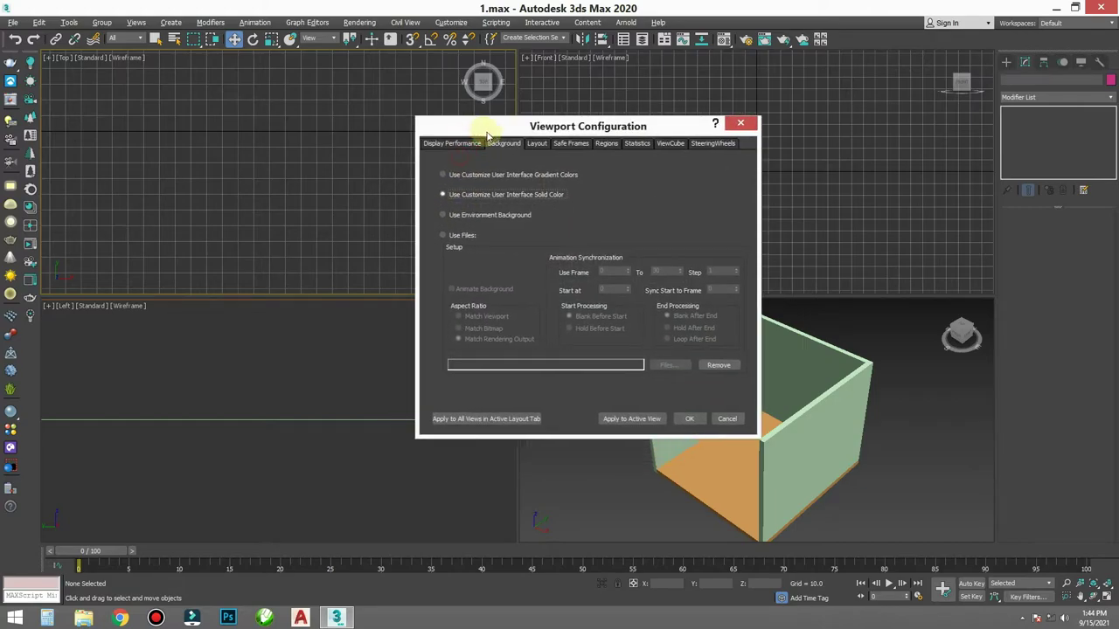
left_click(443, 236)
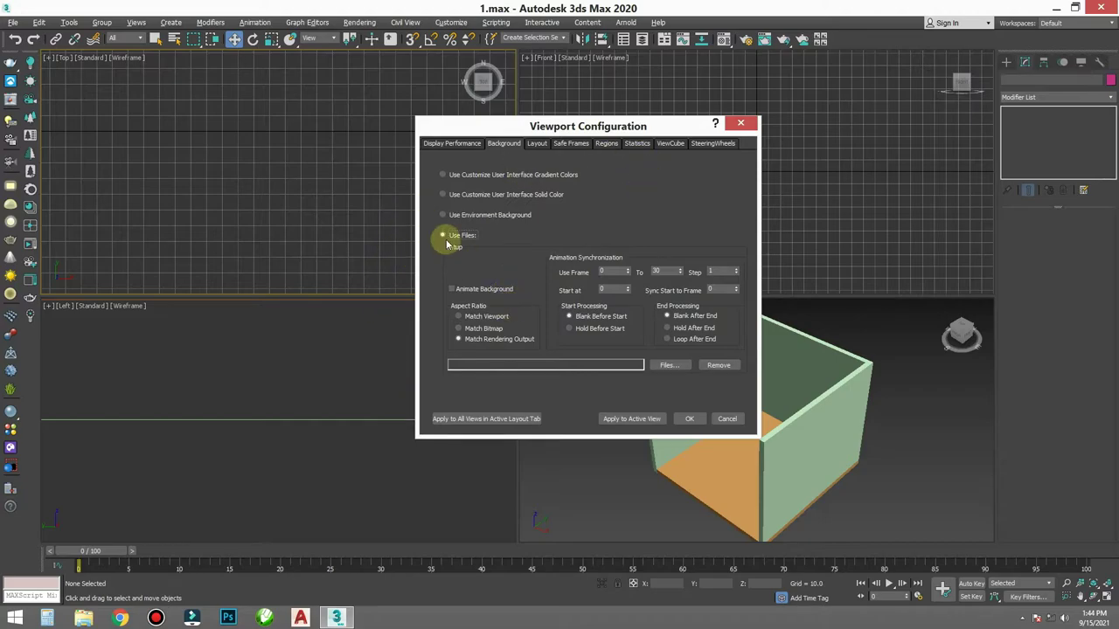
left_click(490, 420)
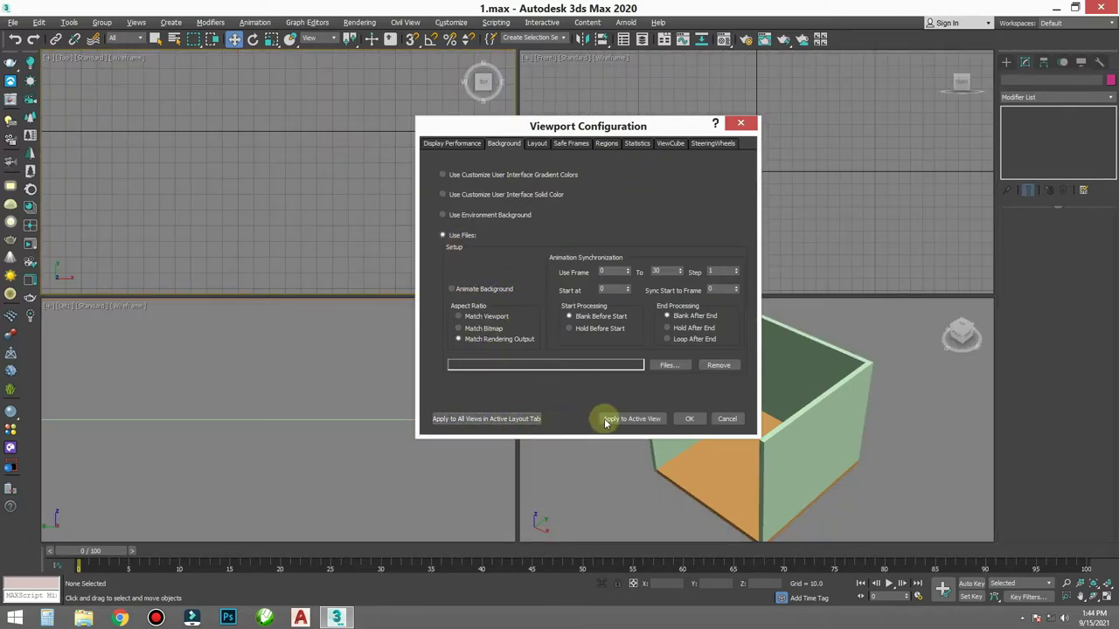
left_click(698, 418)
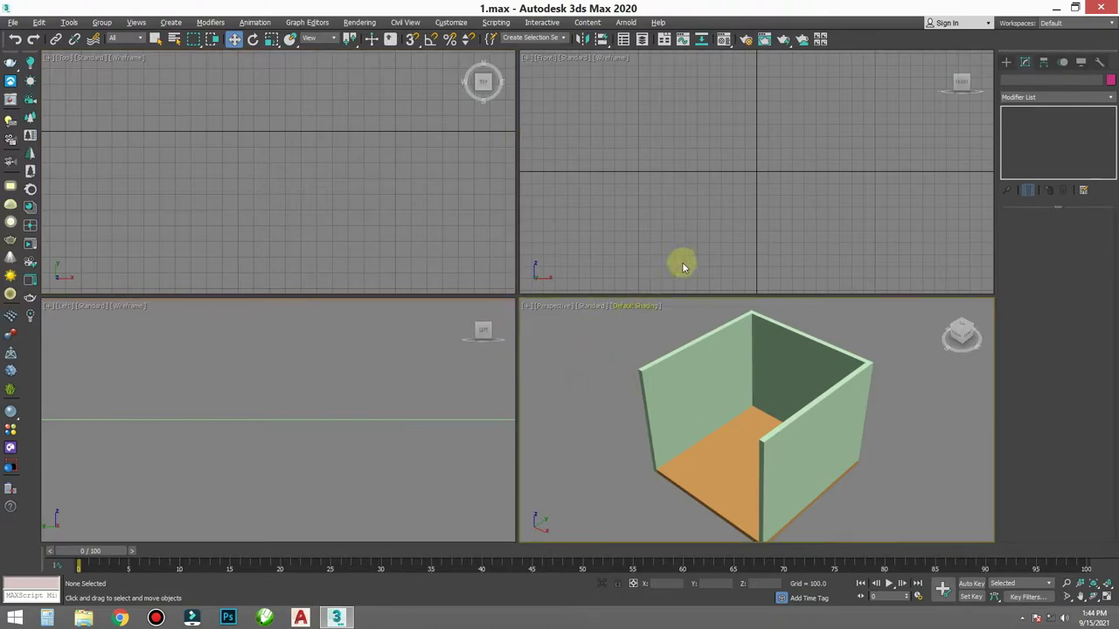
- Maximize the view and centre the room outline in the Top view
key("alt+w")
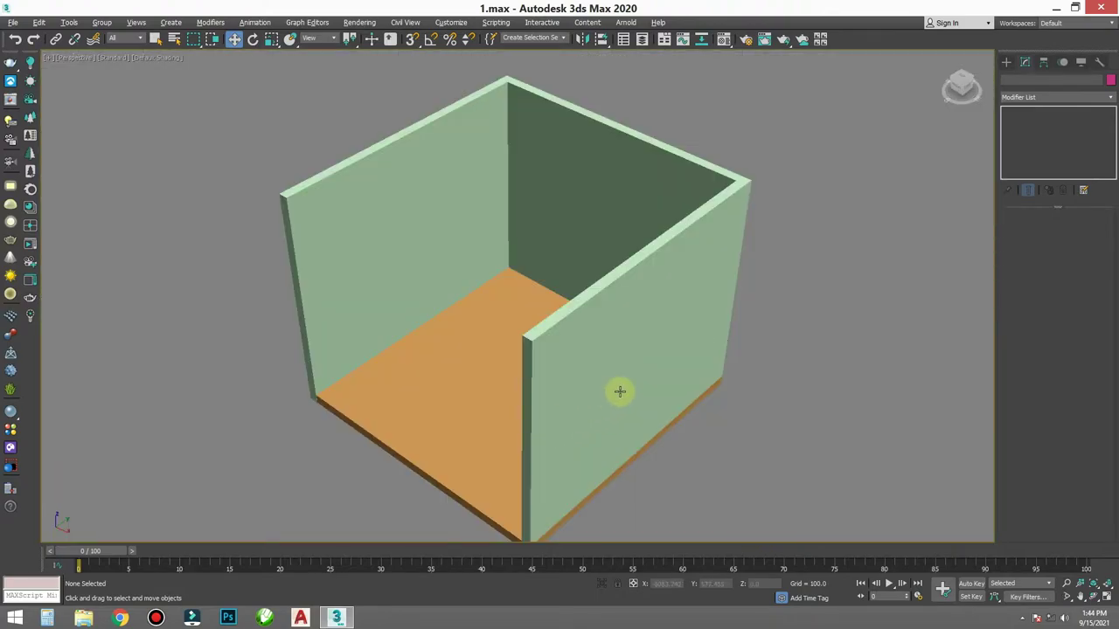
scroll(624, 318, "down", 5)
scroll(624, 313, "down", 3)
key("t")
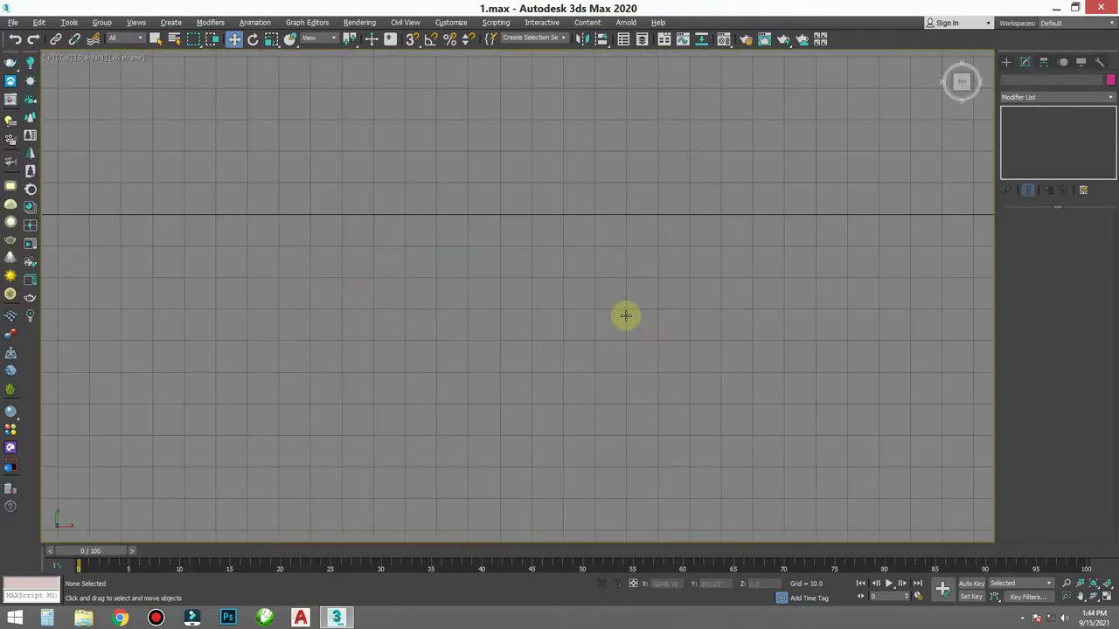
scroll(626, 316, "down", 5)
middle_click_drag(617, 314, 492, 367)
scroll(492, 367, "down", 2)
scroll(561, 372, "up", 2)
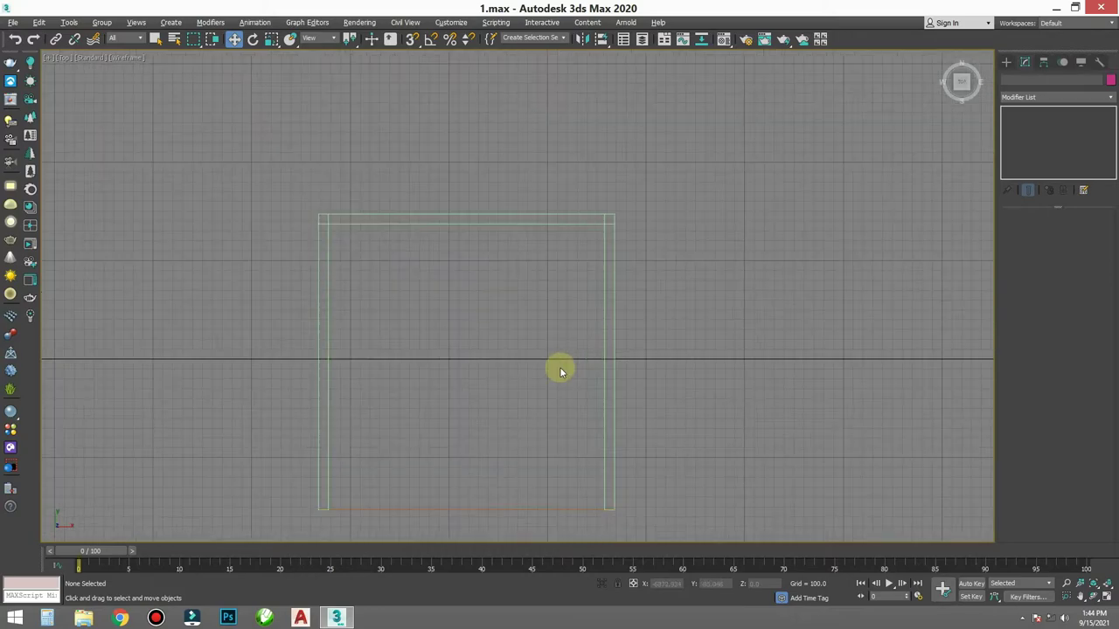
scroll(560, 371, "down", 2)
scroll(612, 389, "down", 3)
middle_click_drag(582, 420, 468, 374)
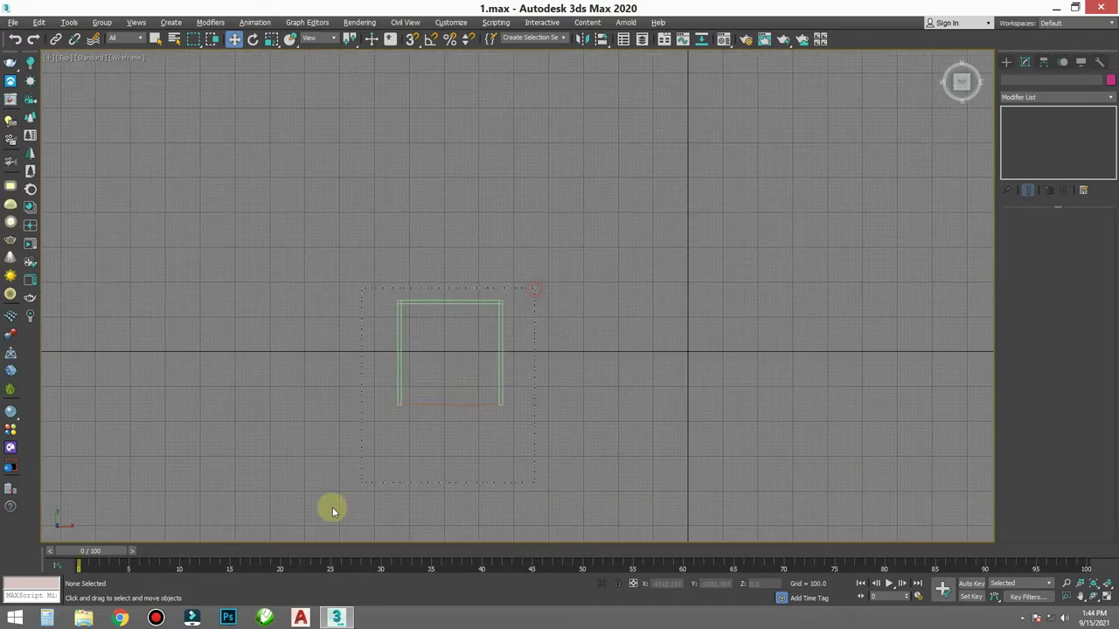
- Move the four room pieces up and right, check them in Perspective, then zoom in from Top
left_click_drag(332, 511, 332, 511)
left_click_drag(463, 327, 604, 264)
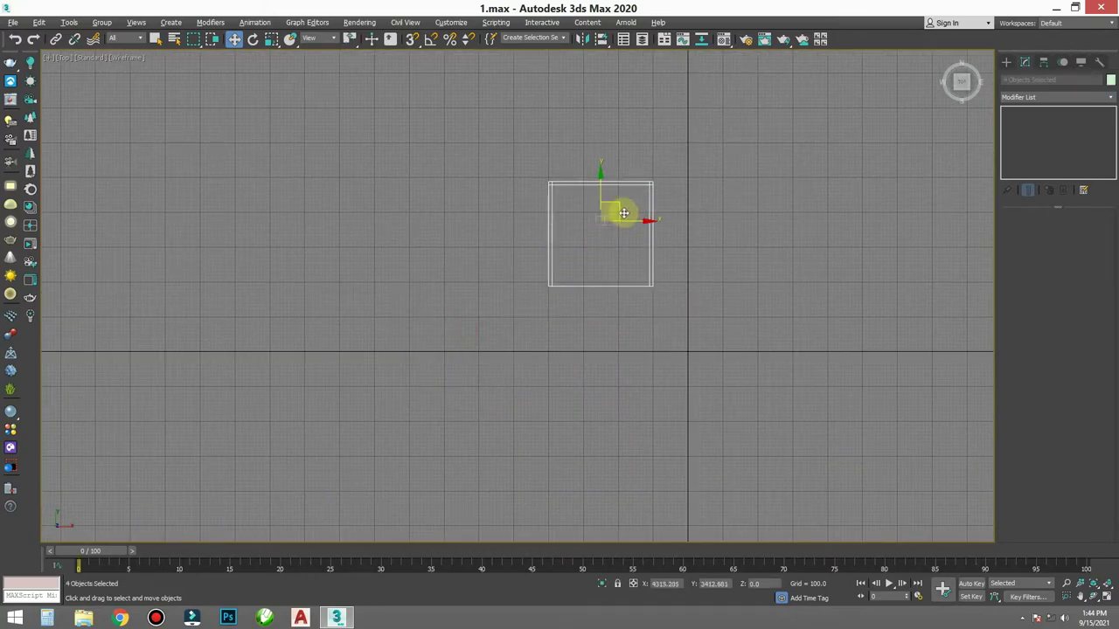
left_click(705, 251)
key("p")
key("z")
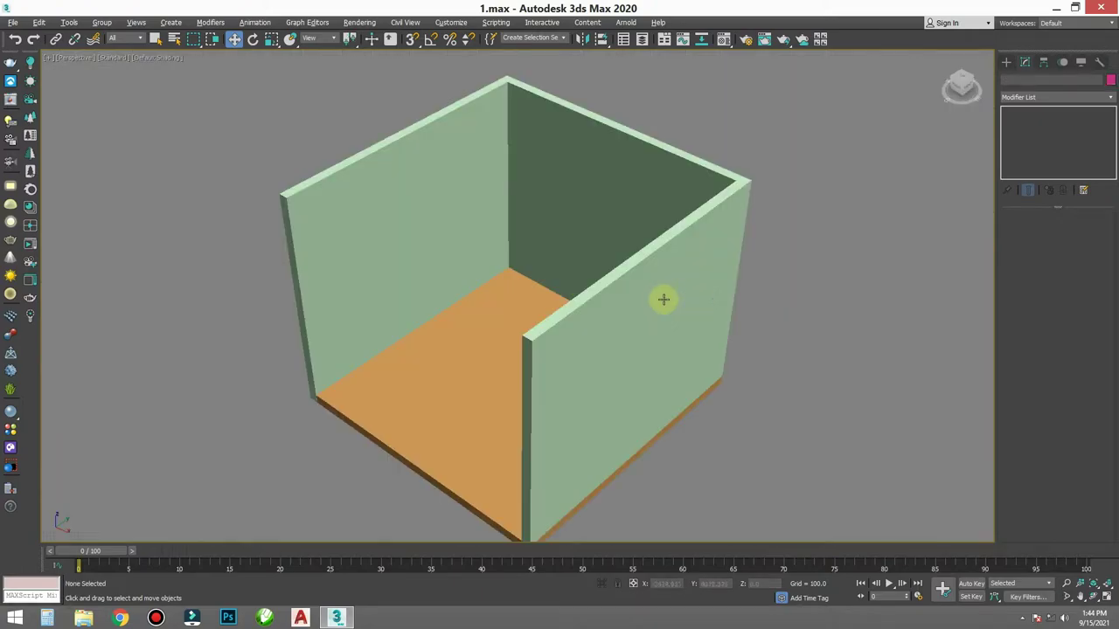
key("t")
scroll(705, 323, "up", 3)
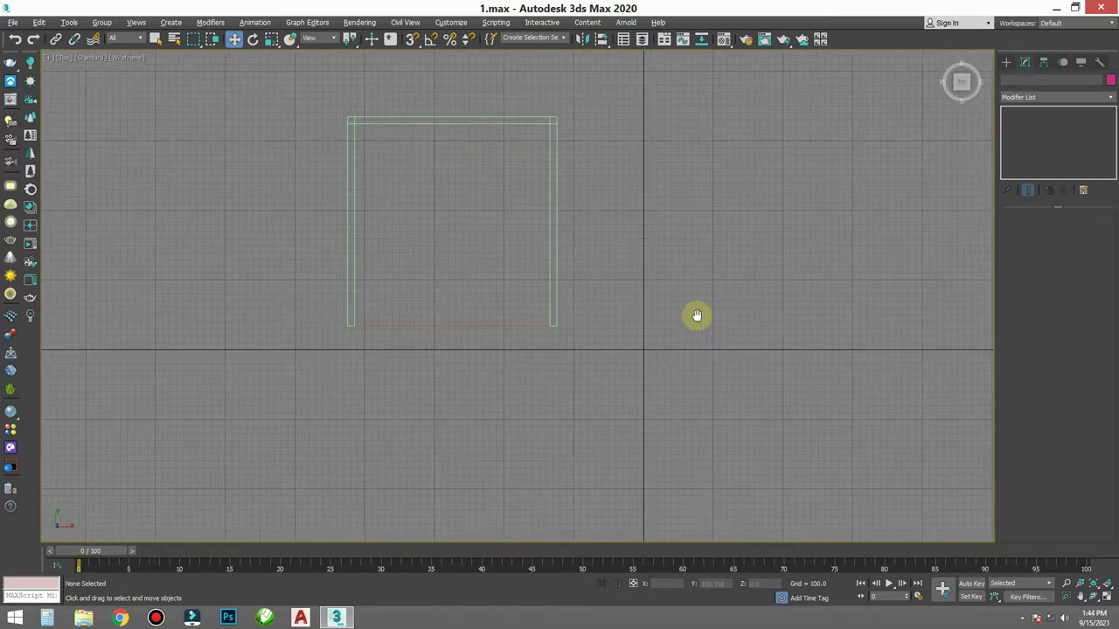
scroll(690, 311, "up", 2)
- Draw a 1000 by 1000 test rectangle in the Top view
right_click(593, 271, "ctrl")
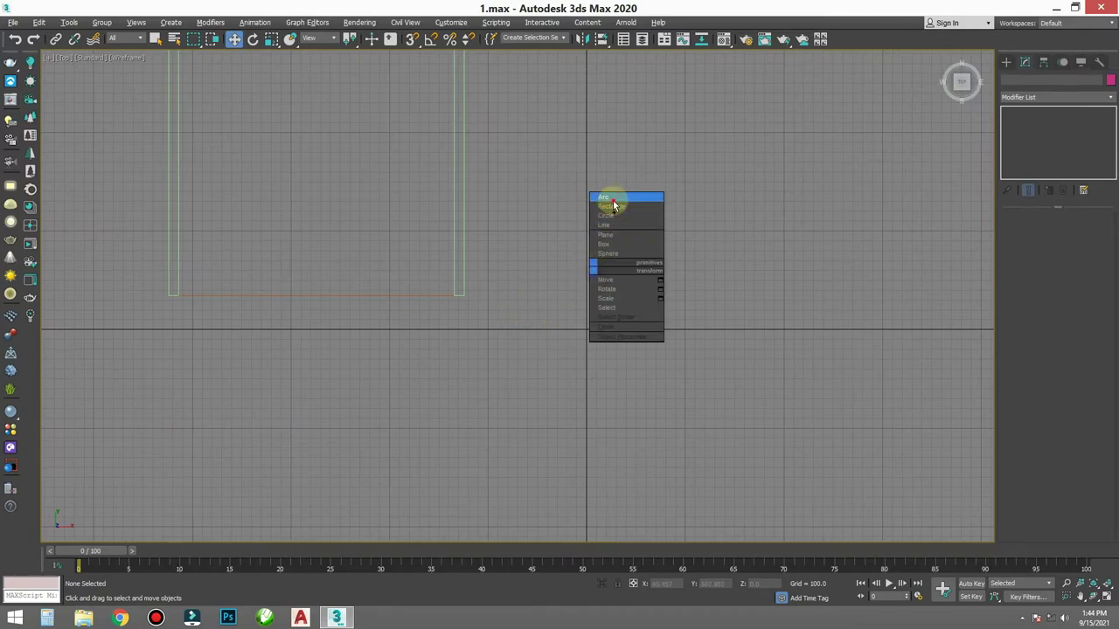
left_click(607, 196)
right_click(592, 231, "ctrl")
left_click(620, 170)
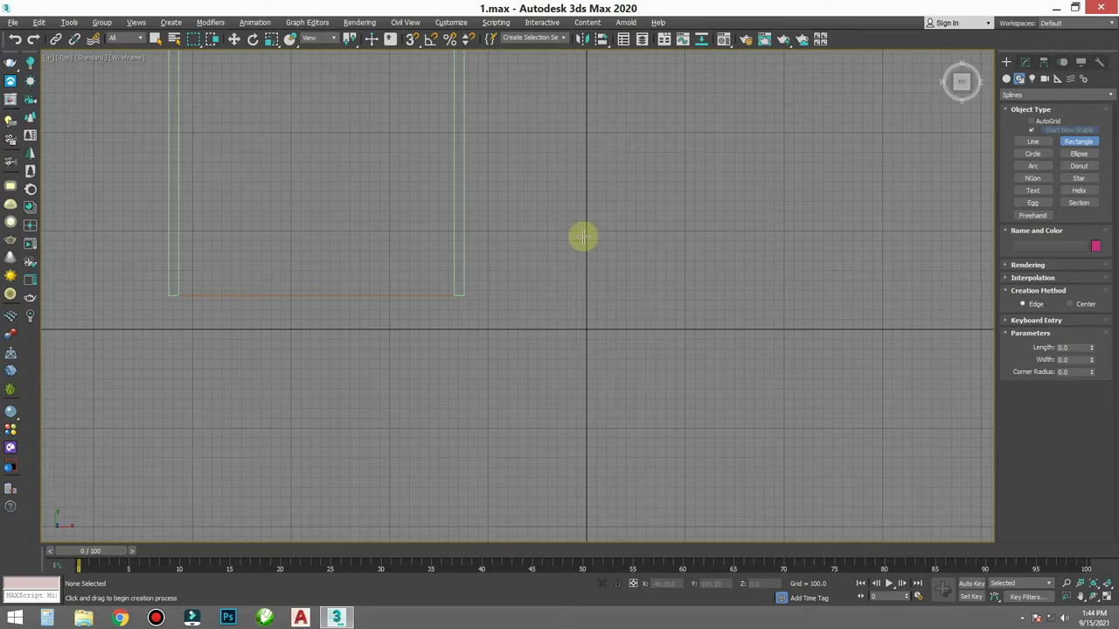
left_click_drag(585, 231, 686, 331)
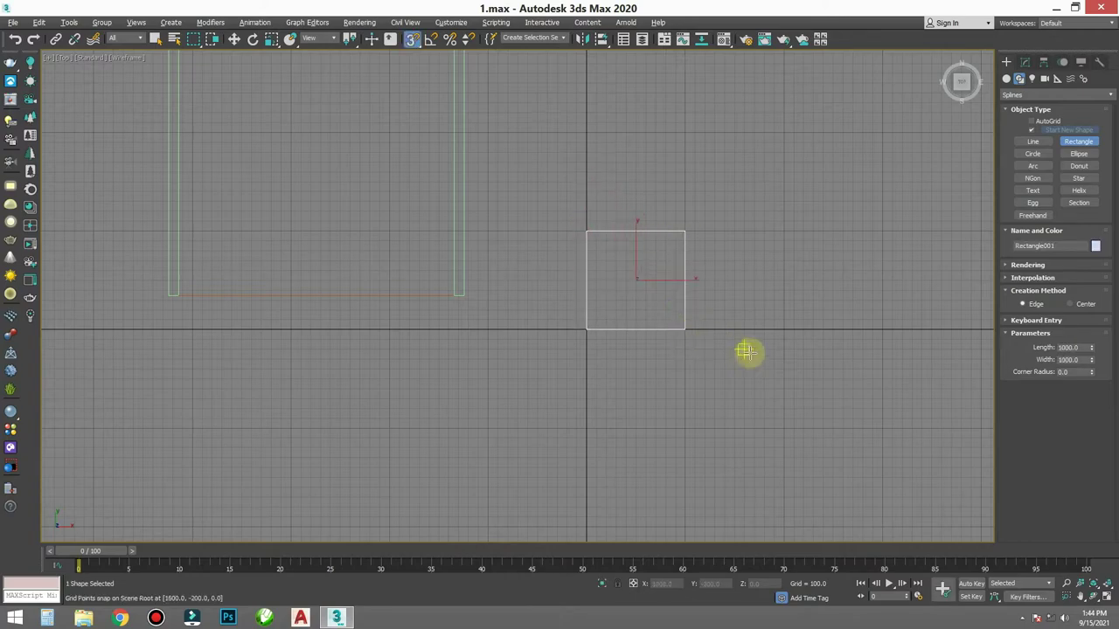
- Zoom in and draw a small 10 by 10 test rectangle
middle_click_drag(746, 350, 737, 354)
scroll(737, 354, "up", 2)
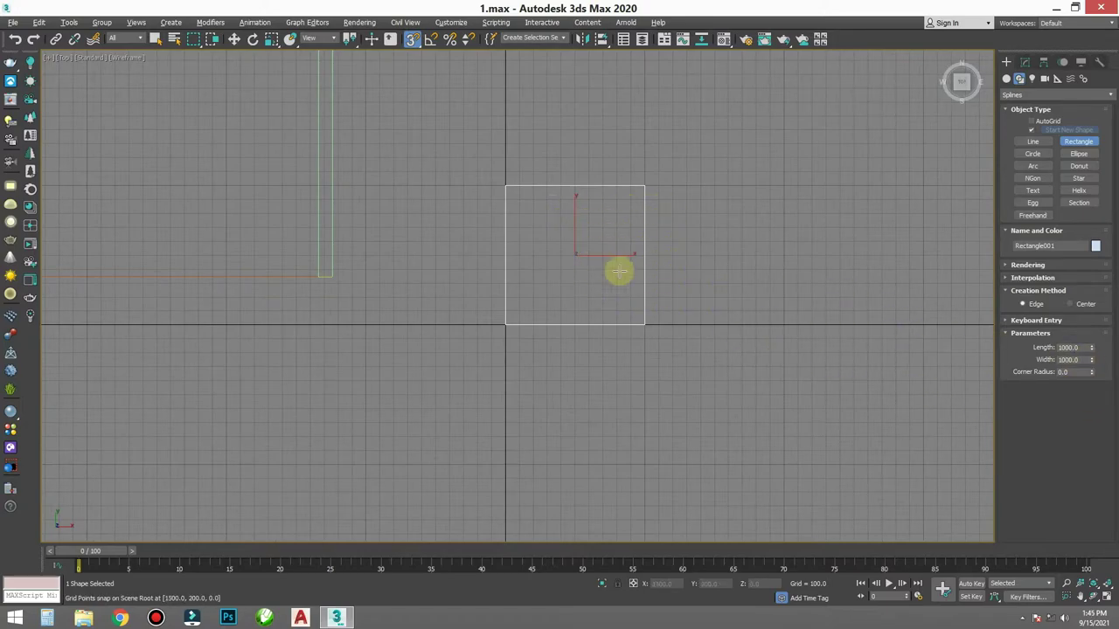
scroll(549, 263, "up", 3)
scroll(557, 308, "up", 2)
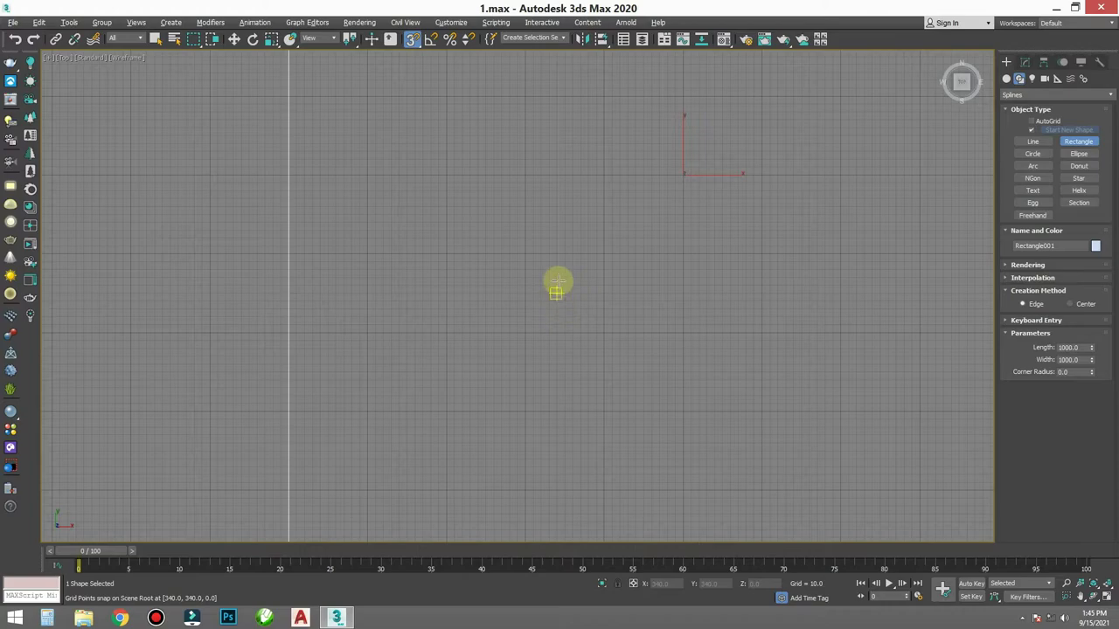
scroll(557, 285, "up", 3)
left_click_drag(507, 376, 540, 360)
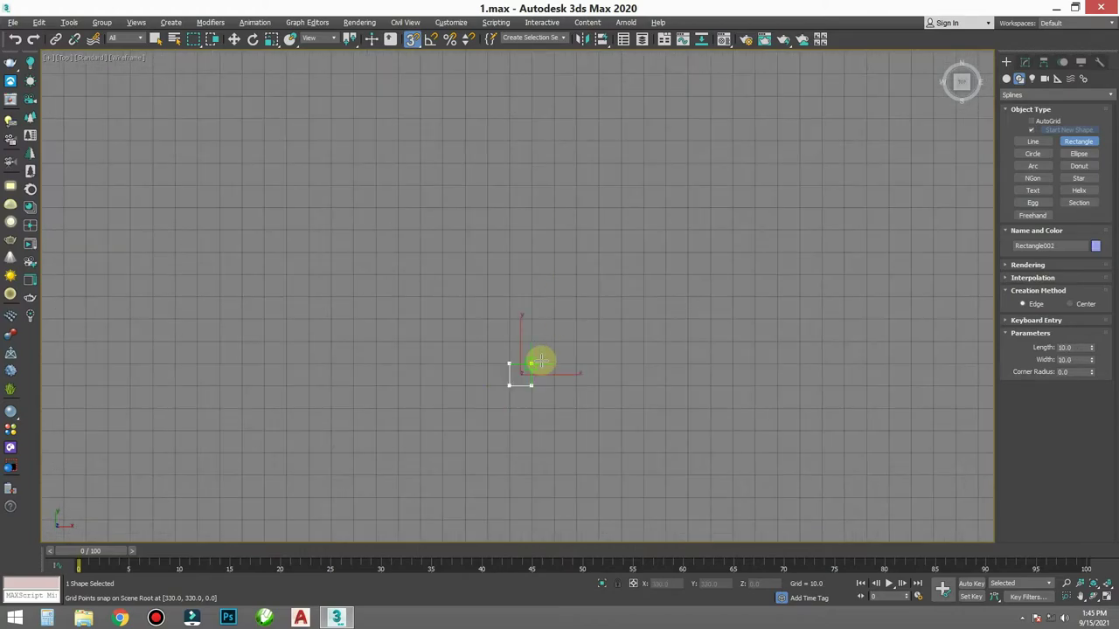
- Exit the Rectangle tool and delete the test rectangles
scroll(577, 364, "down", 3)
scroll(671, 358, "down", 2)
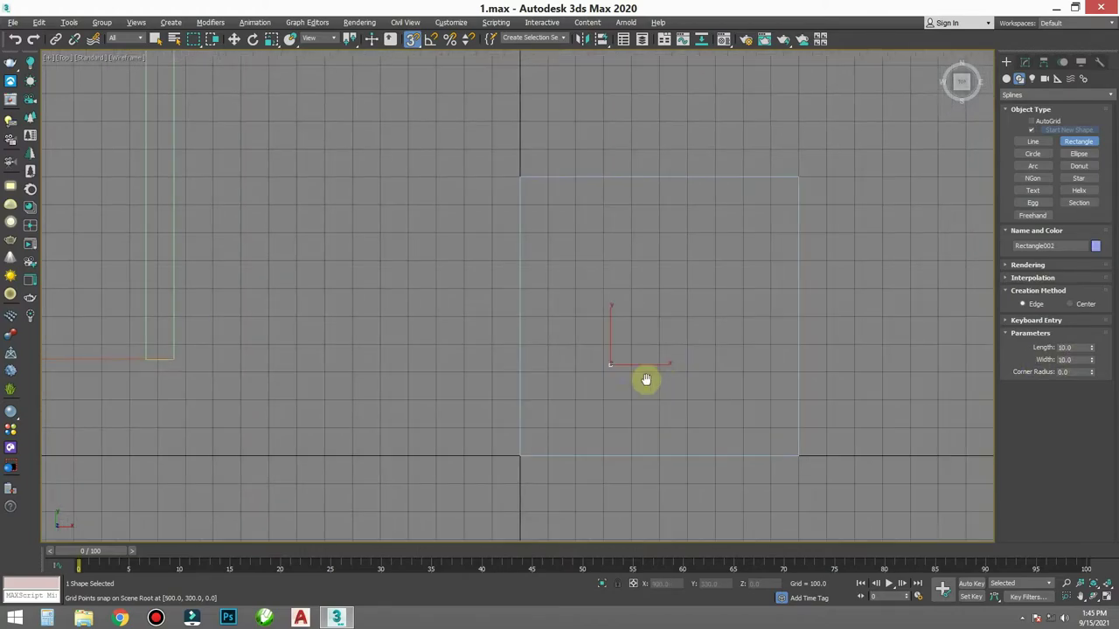
scroll(644, 380, "down", 2)
key("w")
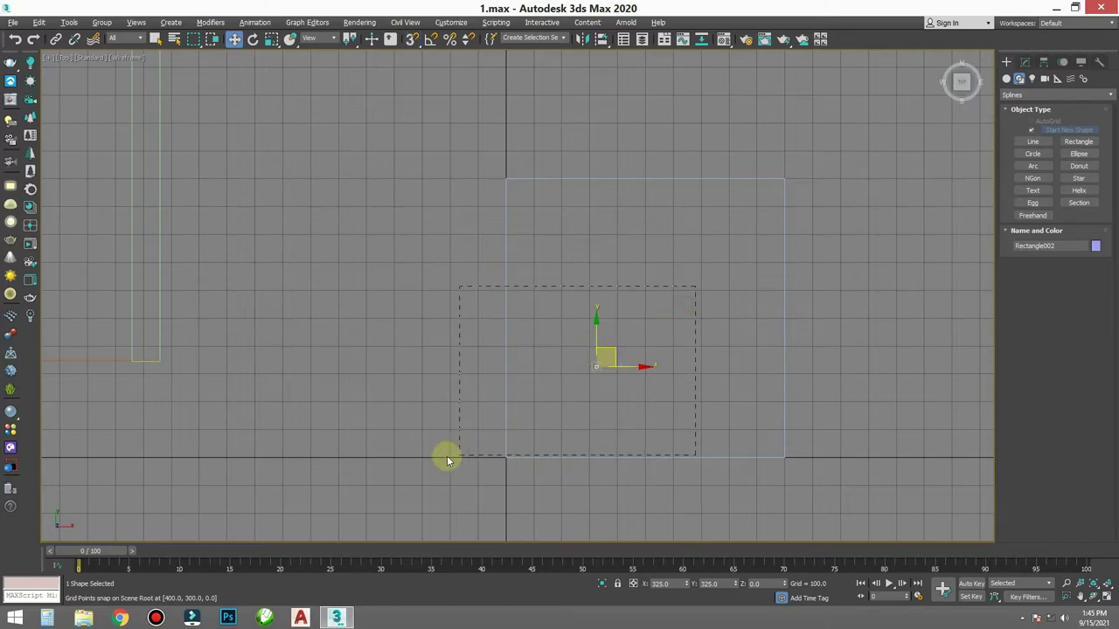
key("Delete")
- In Grid and Snap Settings, set snap angle to 45 degrees and home grid spacing to 100
key("p")
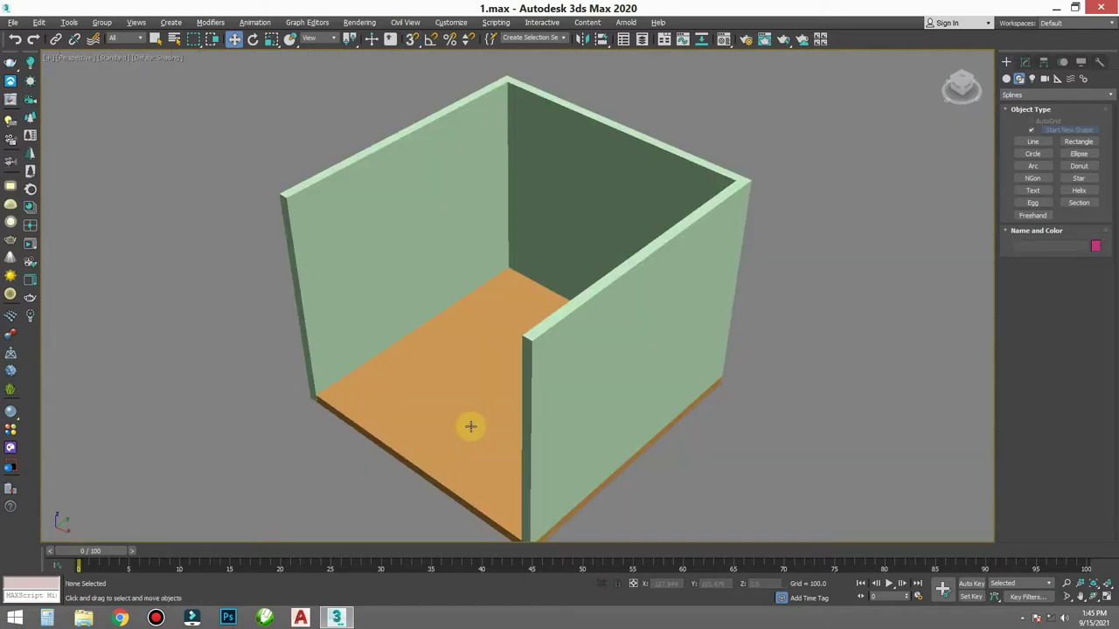
mouse_move(513, 357)
middle_mouse_down()
mouse_move(532, 237)
mouse_move(502, 312)
mouse_move(499, 290)
middle_mouse_up()
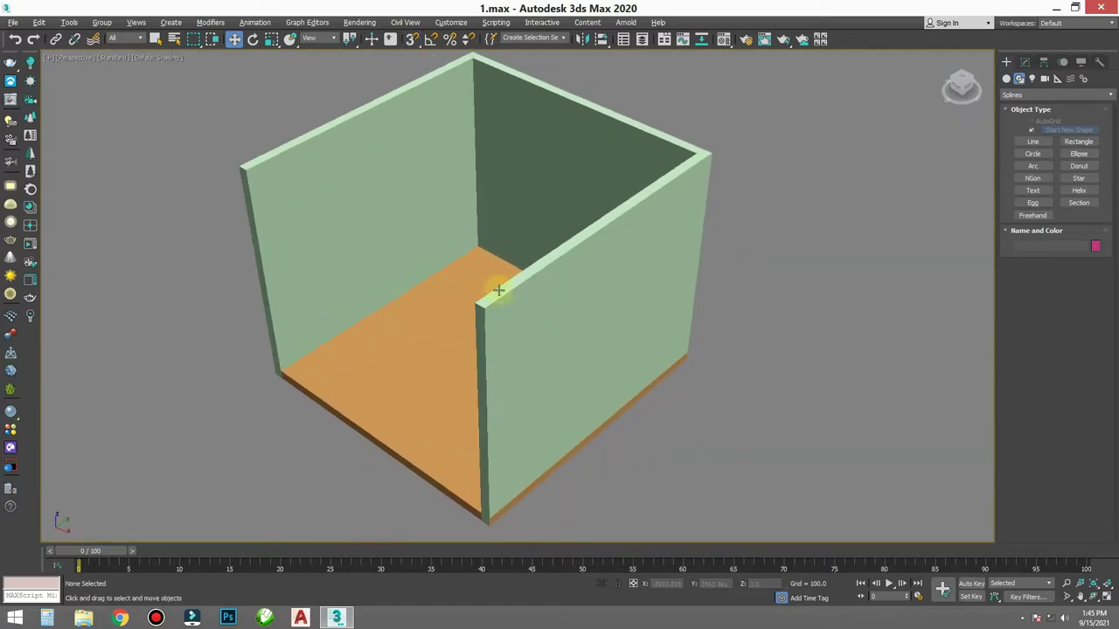
right_click(430, 39)
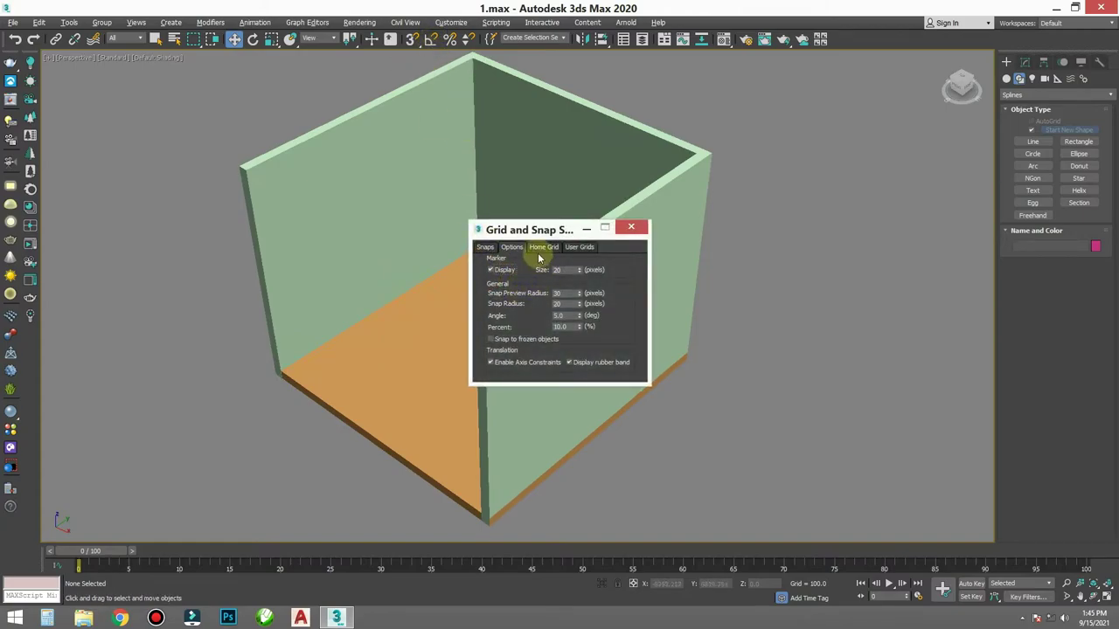
left_click_drag(524, 229, 678, 175)
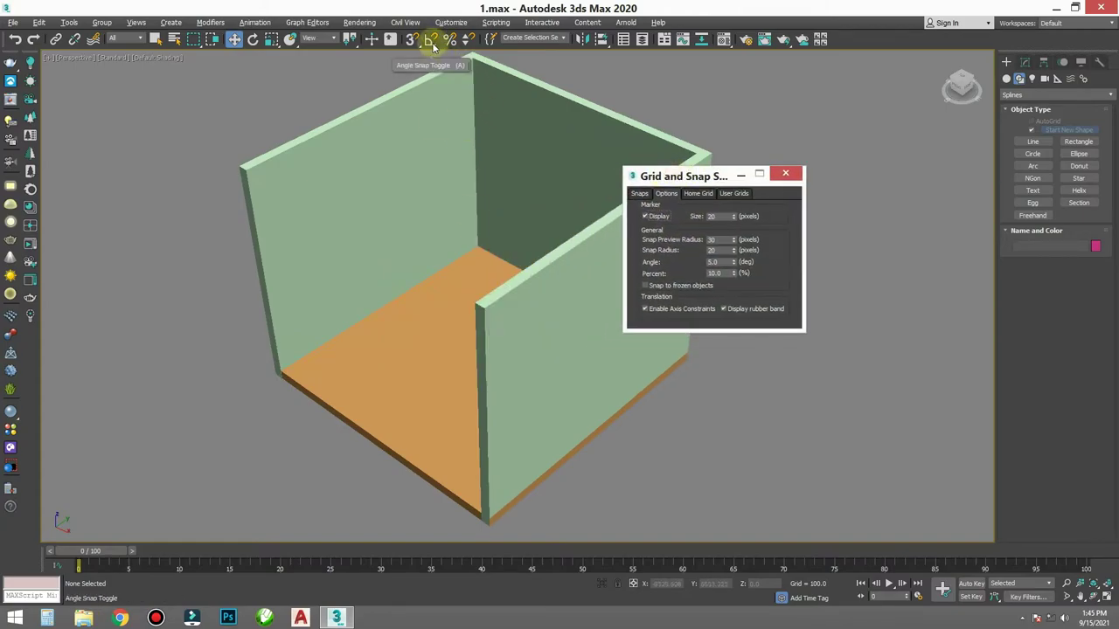
mouse_move(431, 39)
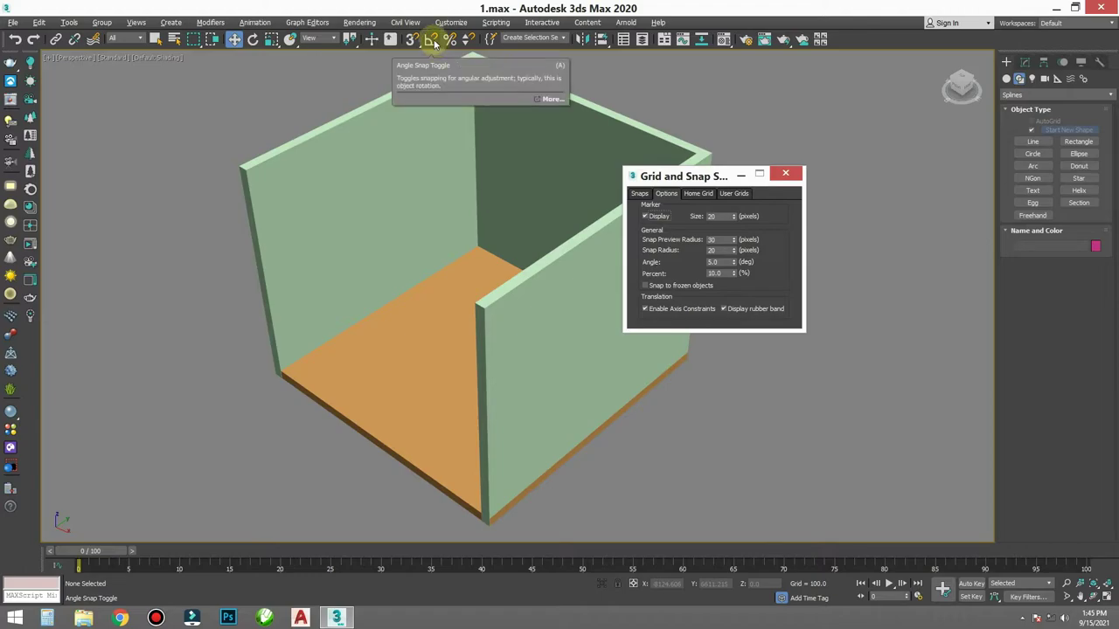
left_click_drag(700, 184, 761, 186)
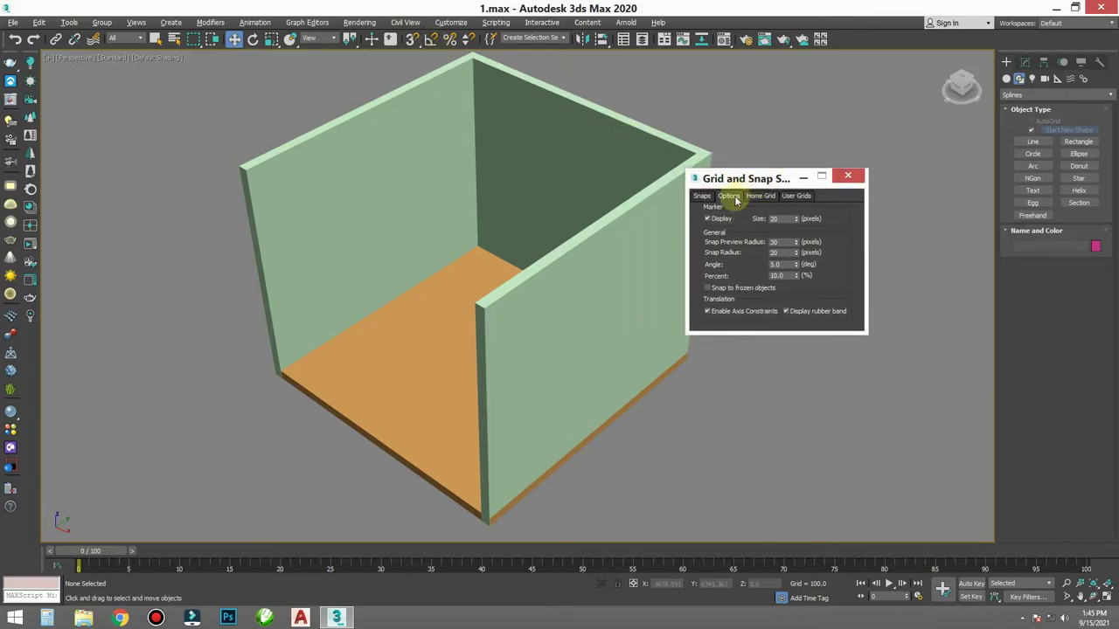
double_click(776, 264)
type("45")
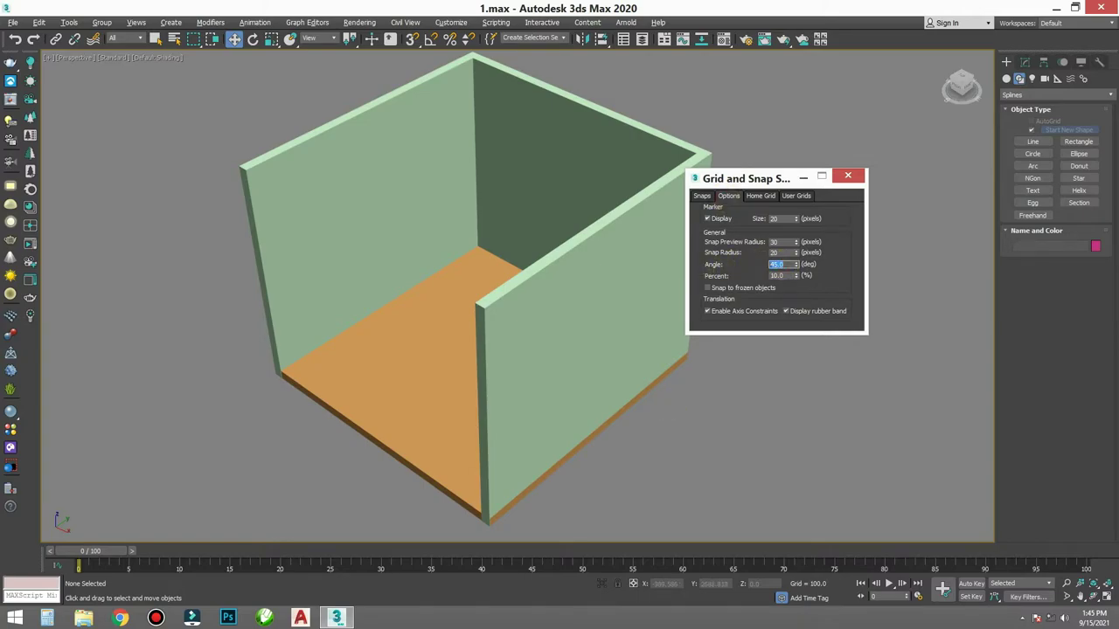
left_click(760, 196)
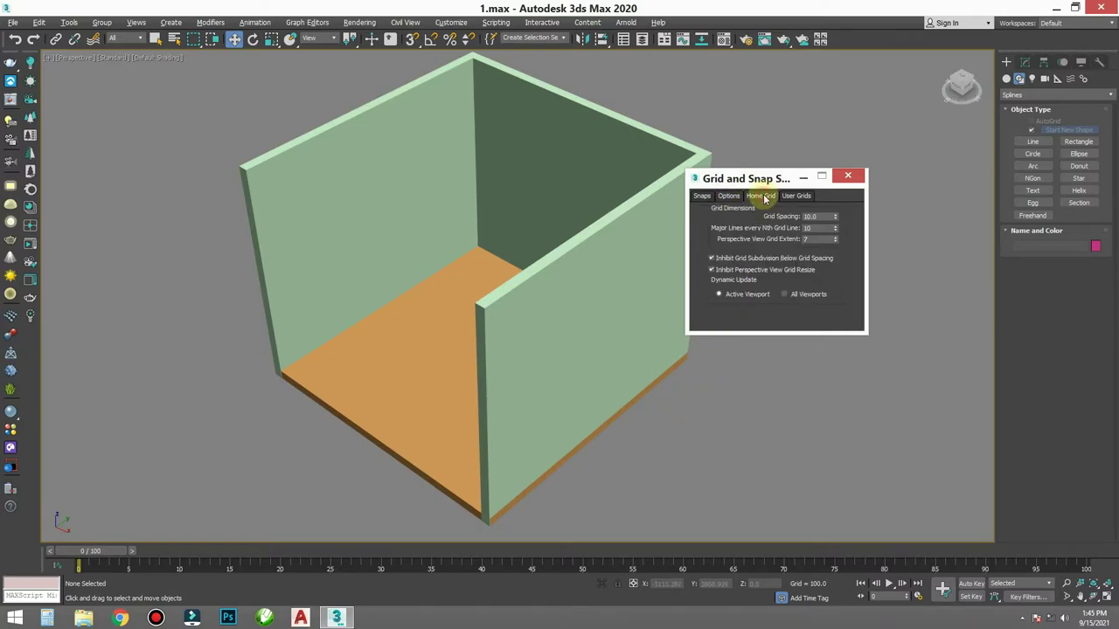
double_click(813, 216)
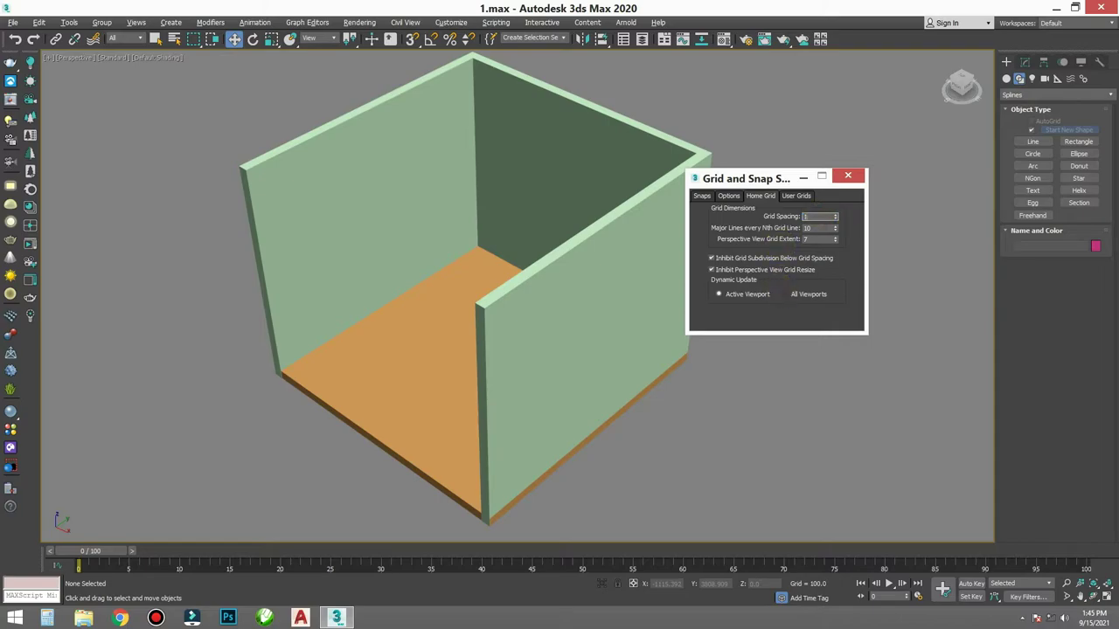
left_click(858, 176)
- Zoom into the Top view and activate the Rectangle tool
key("t")
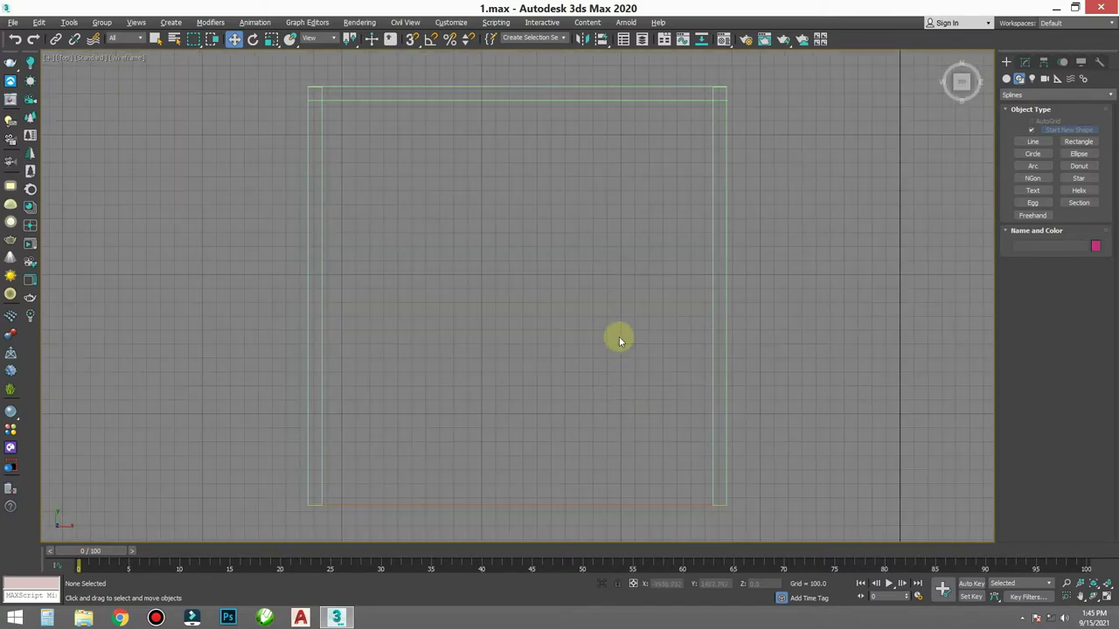
middle_click_drag(618, 341, 572, 332)
scroll(727, 429, "up", 2)
scroll(565, 428, "up", 2)
scroll(562, 428, "up", 3)
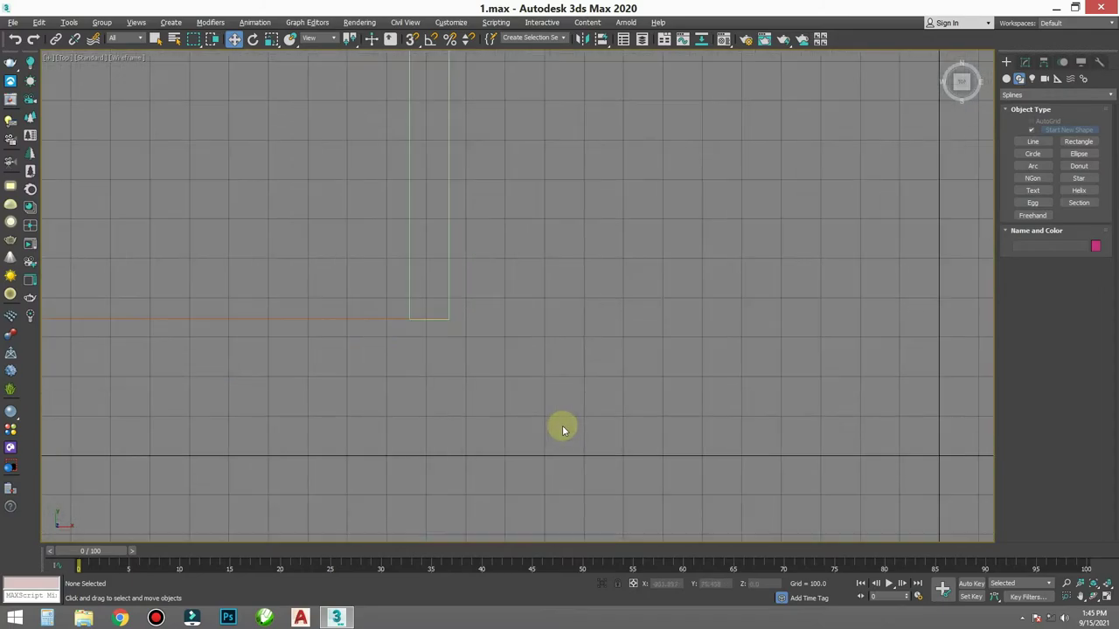
right_click(562, 428)
left_click(577, 350)
scroll(651, 429, "down", 3)
middle_click_drag(654, 430, 578, 431)
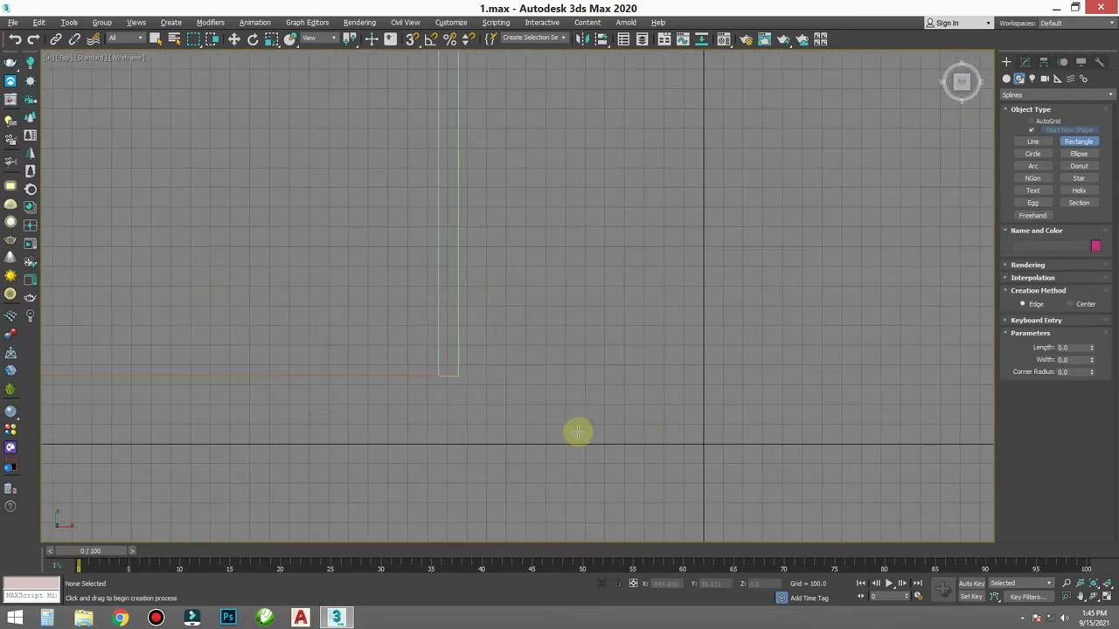
- With snaps on, draw a grid-snapped 1000 by 1000 rectangle
scroll(578, 432, "down", 3)
scroll(691, 422, "up", 3)
middle_click_drag(657, 422, 644, 384)
right_click(635, 271)
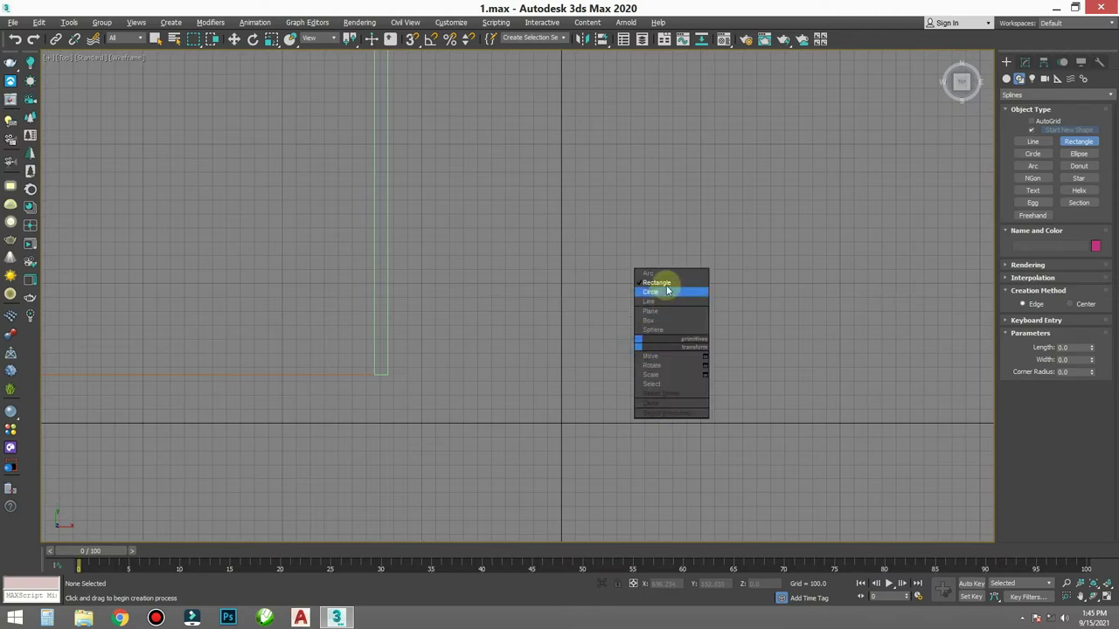
left_click(658, 282)
key("s")
left_click_drag(559, 425, 704, 294)
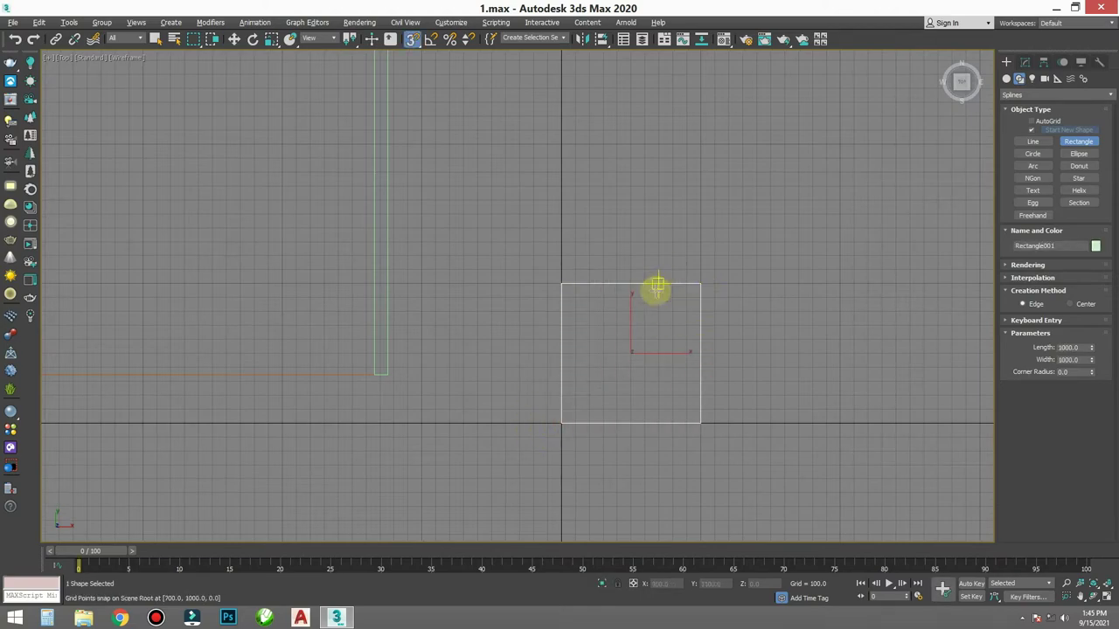
- Draw a small snapped square inside the large rectangle and another small rectangle beside it
right_click(652, 390)
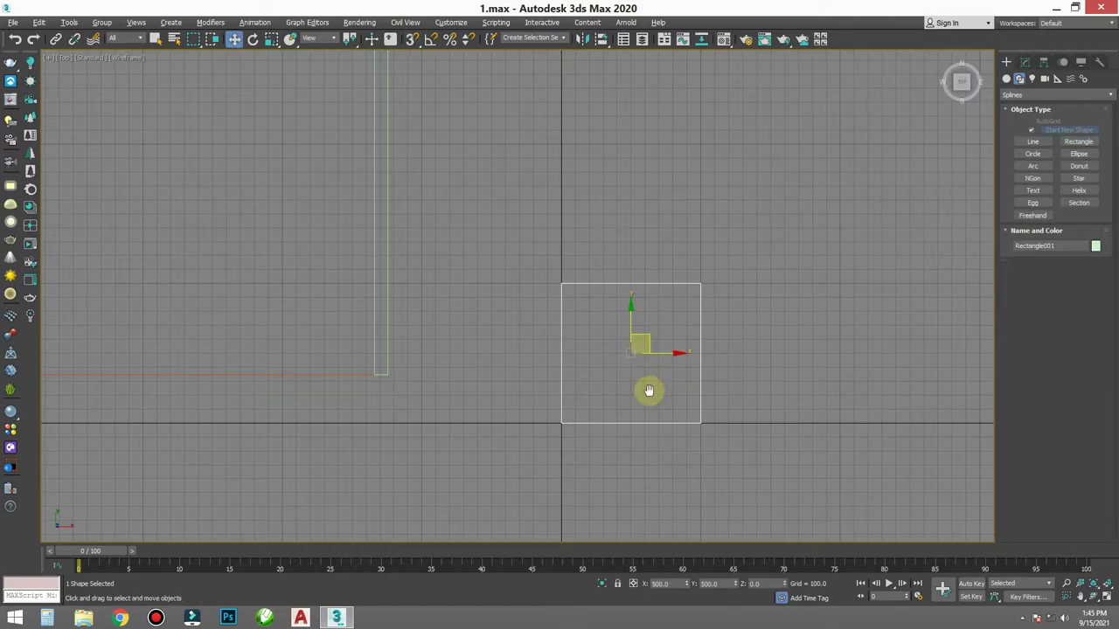
middle_click_drag(650, 390, 617, 357)
scroll(568, 363, "up", 3)
right_click(525, 365)
left_click(544, 302)
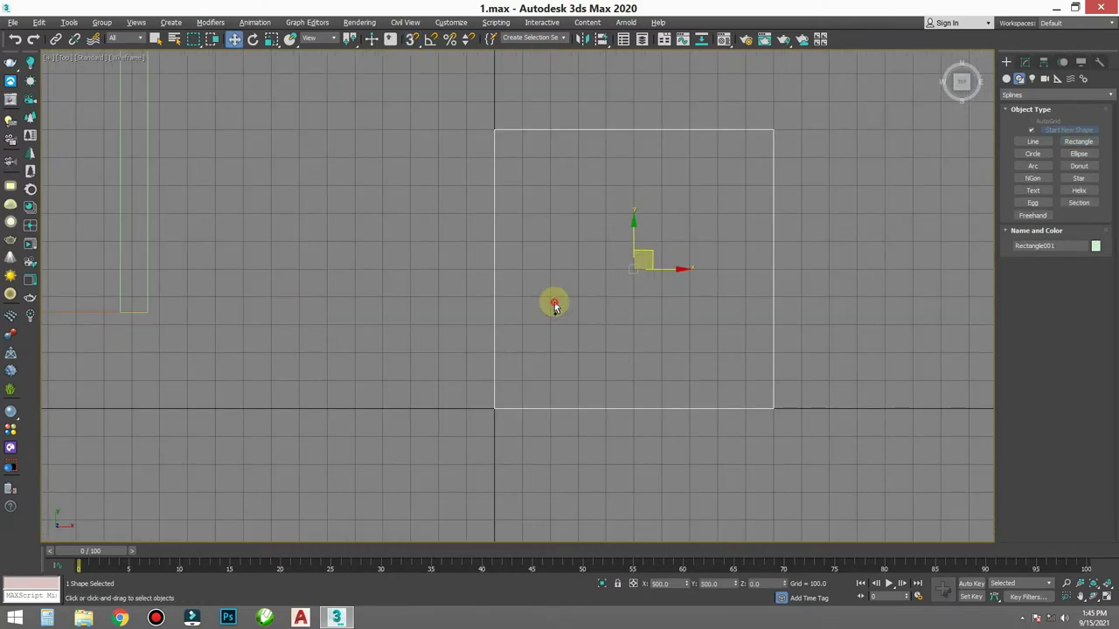
key("s")
left_click_drag(555, 250, 551, 242)
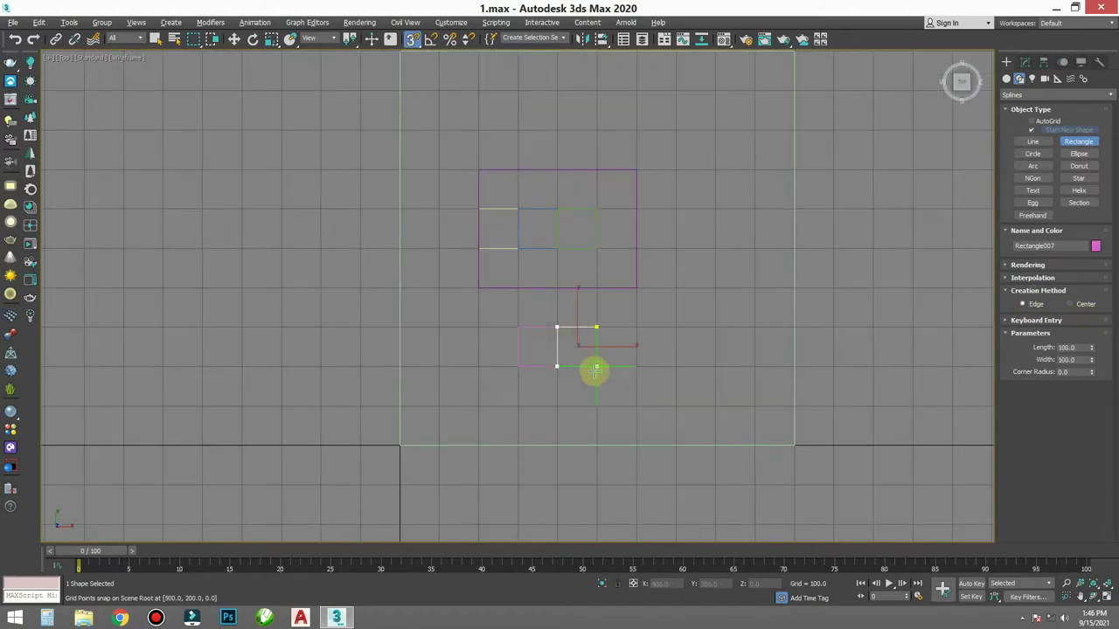
left_click_drag(594, 371, 639, 359)
- Window-select all eight test rectangles and delete them
scroll(637, 358, "down", 3)
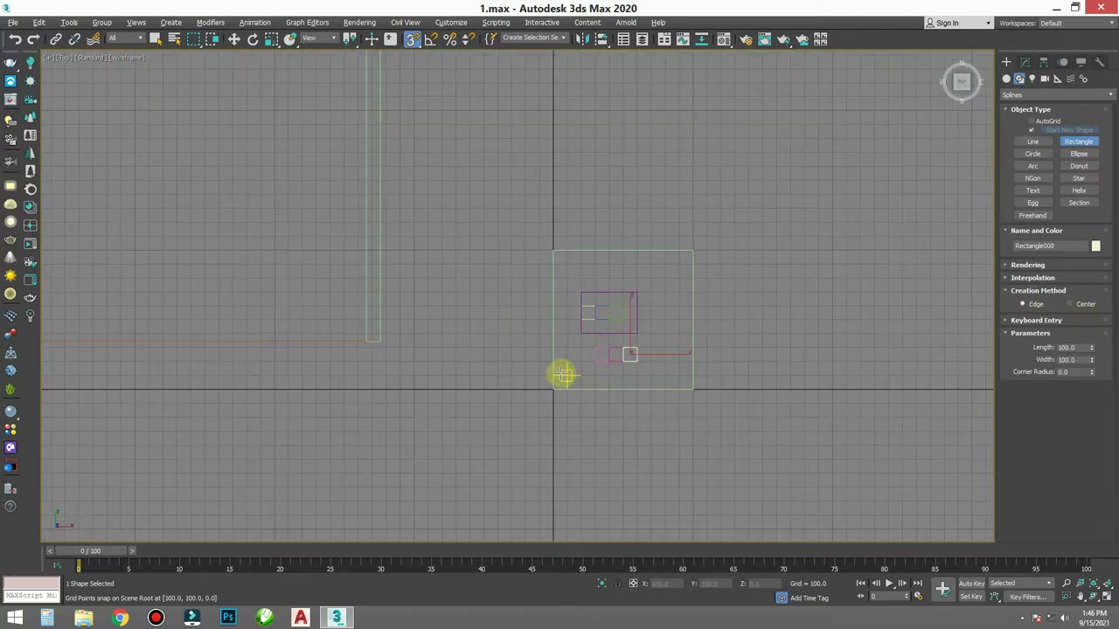
right_click(556, 374)
left_click_drag(746, 190, 496, 462)
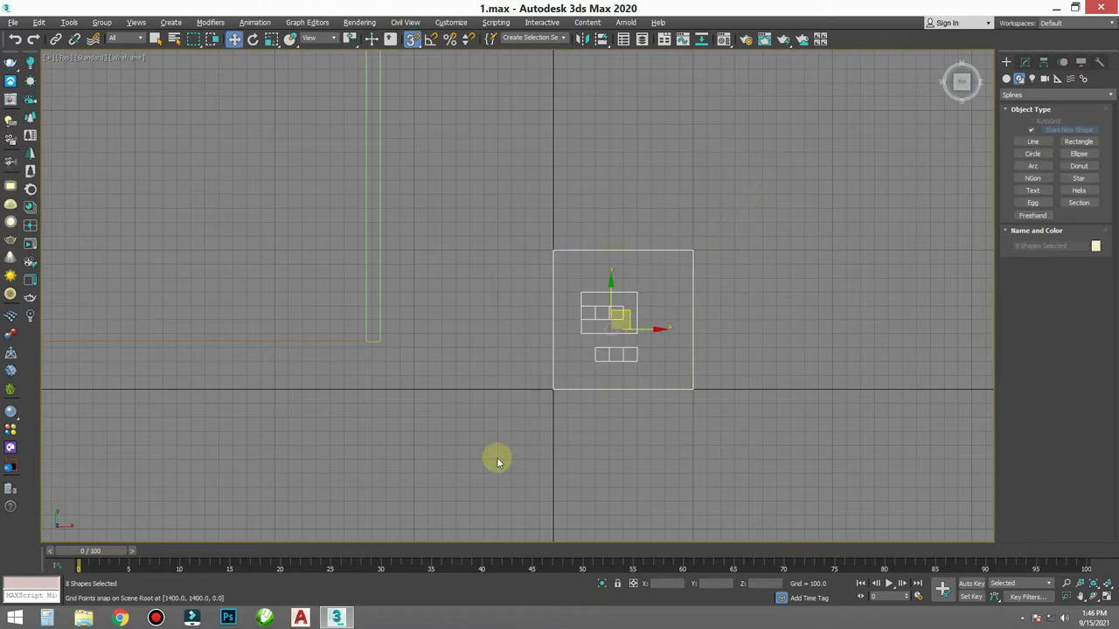
key("Delete")
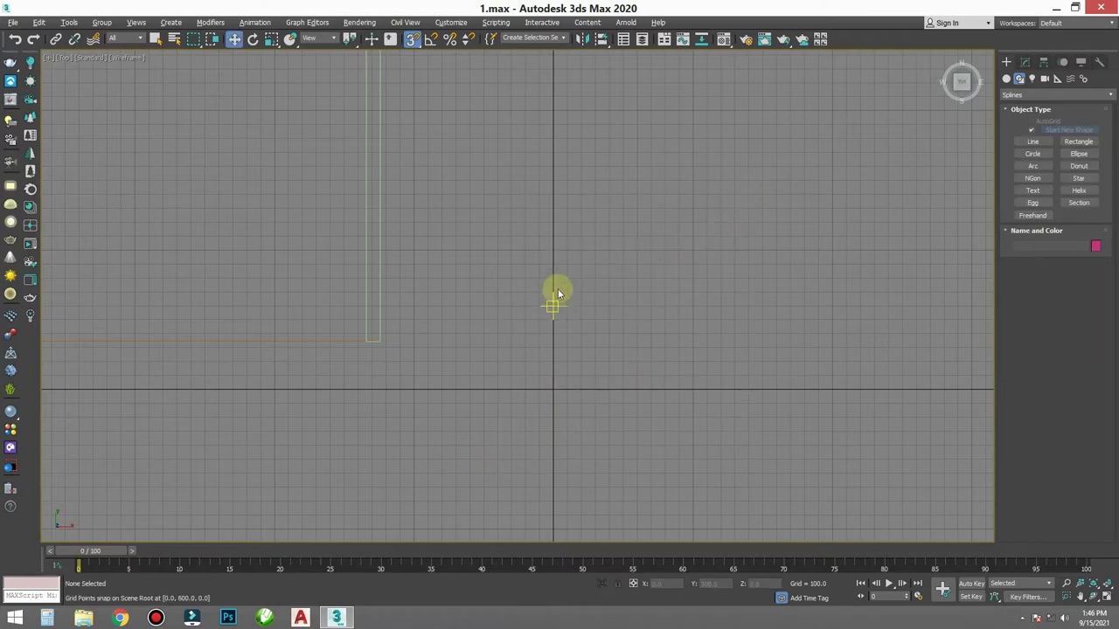
- Draw another 1000 by 1000 test rectangle, then return to the Move tool
right_click(558, 254)
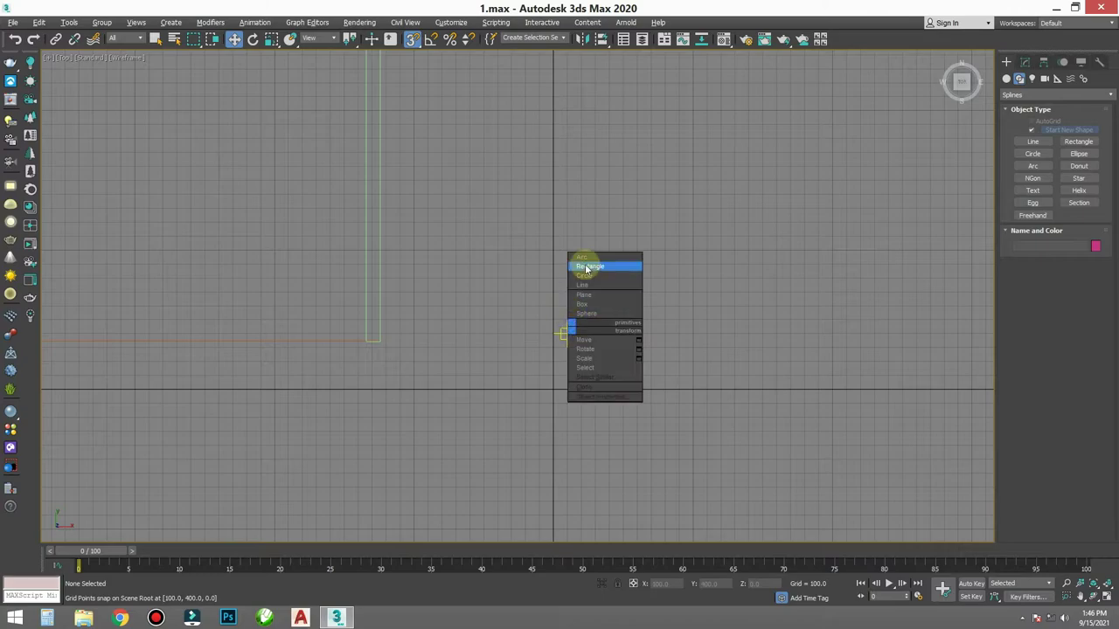
left_click(577, 258)
left_click_drag(553, 251, 693, 389)
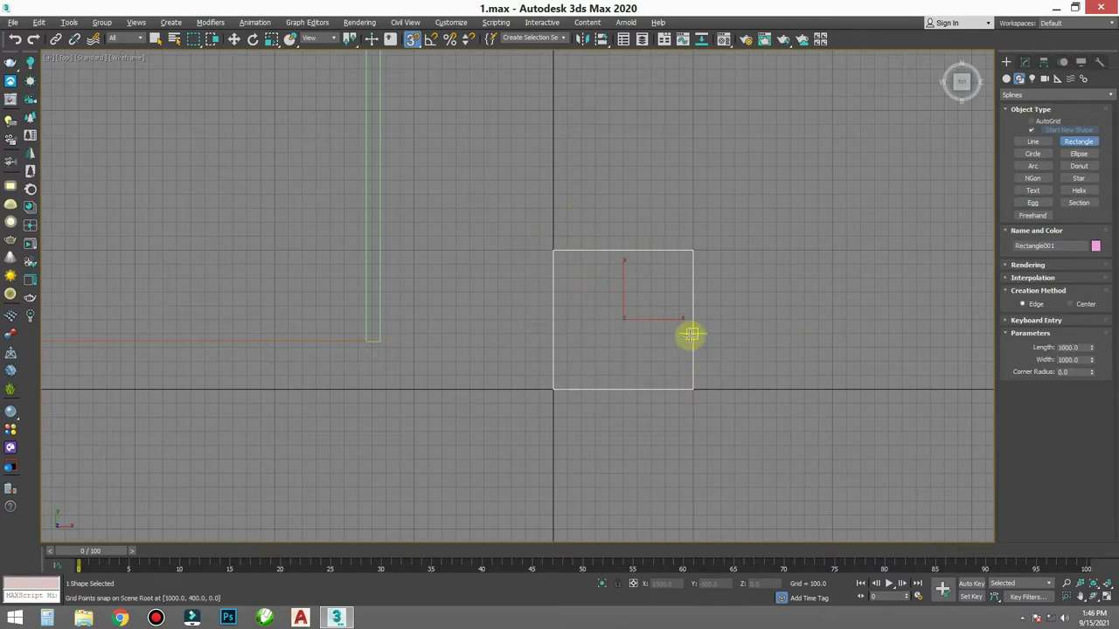
scroll(673, 354, "up", 3)
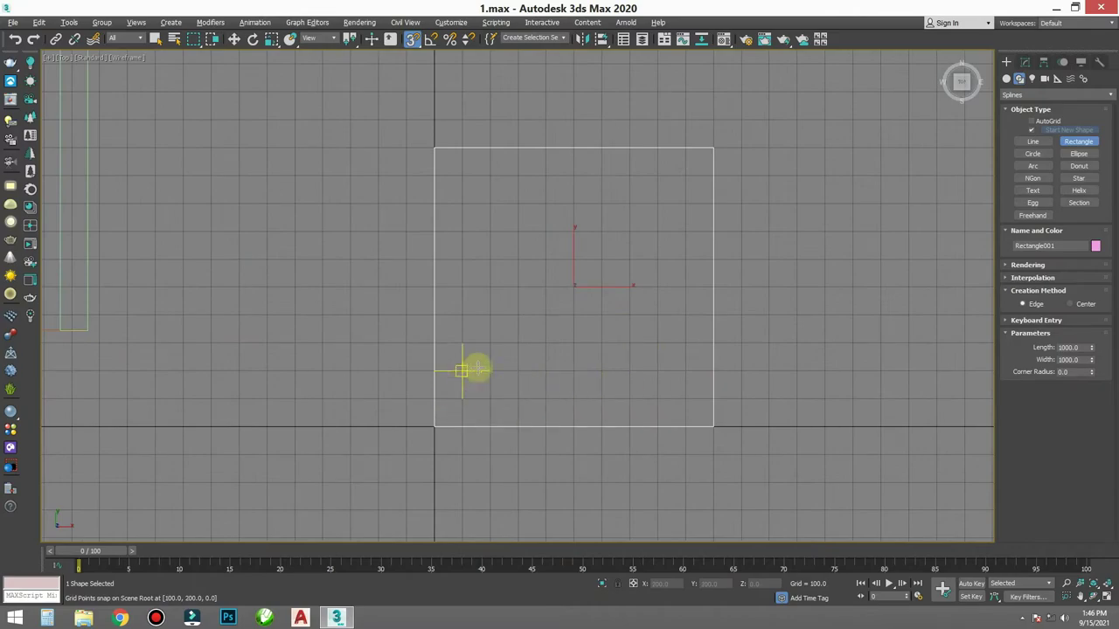
mouse_move(473, 401)
middle_mouse_down()
mouse_move(472, 420)
mouse_move(407, 424)
middle_mouse_up()
key("w")
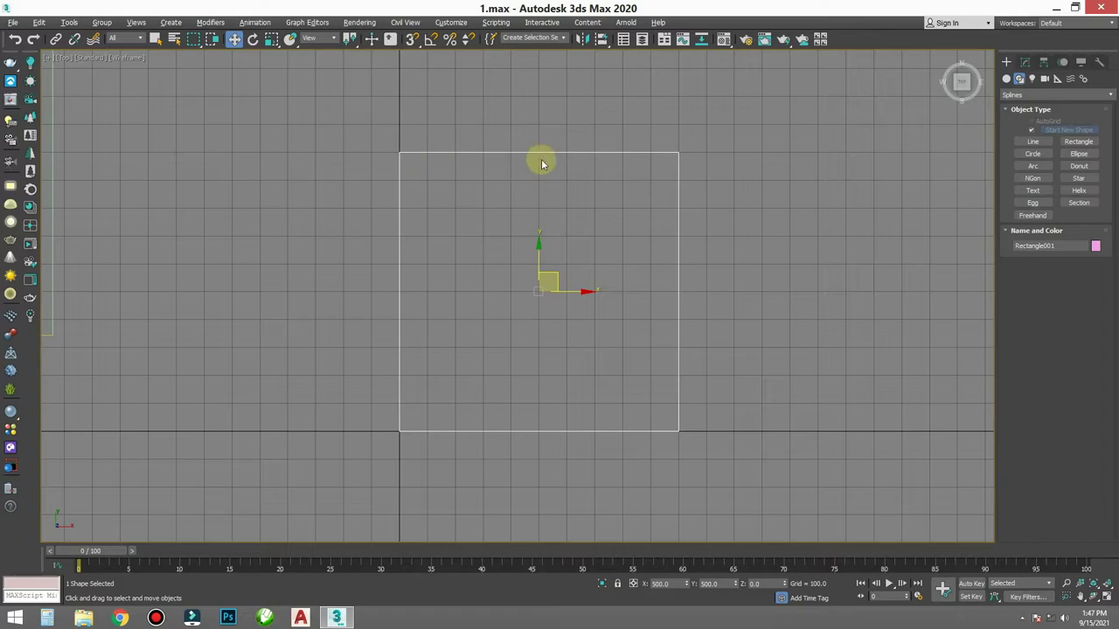
- Recentre the view on the rectangle and delete it
scroll(461, 405, "down", 5)
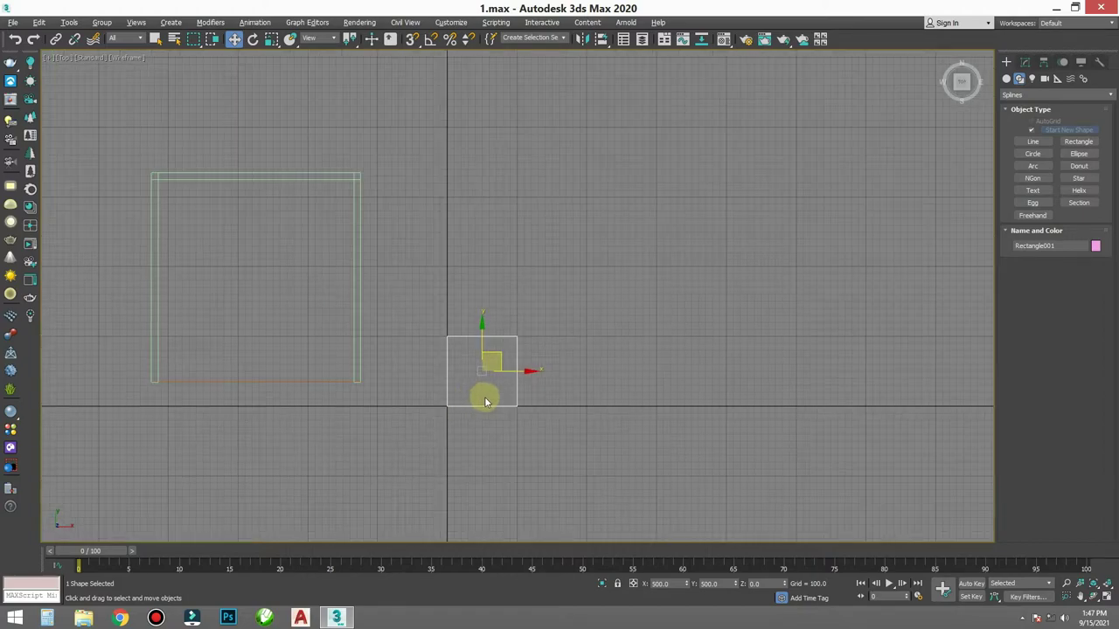
middle_click_drag(487, 402, 501, 386)
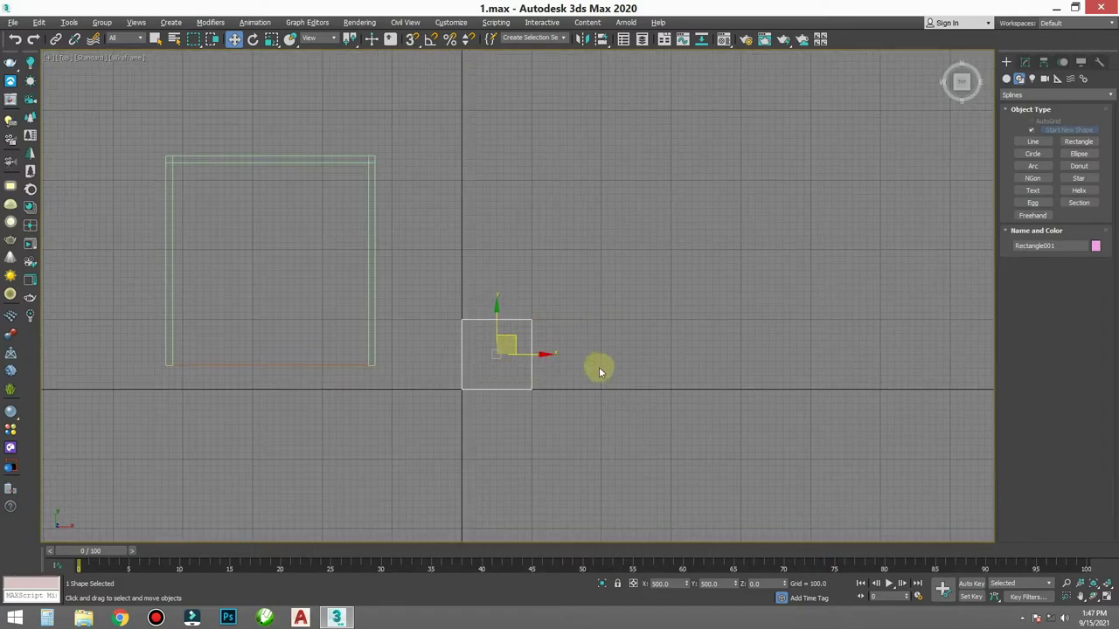
scroll(514, 352, "up", 2)
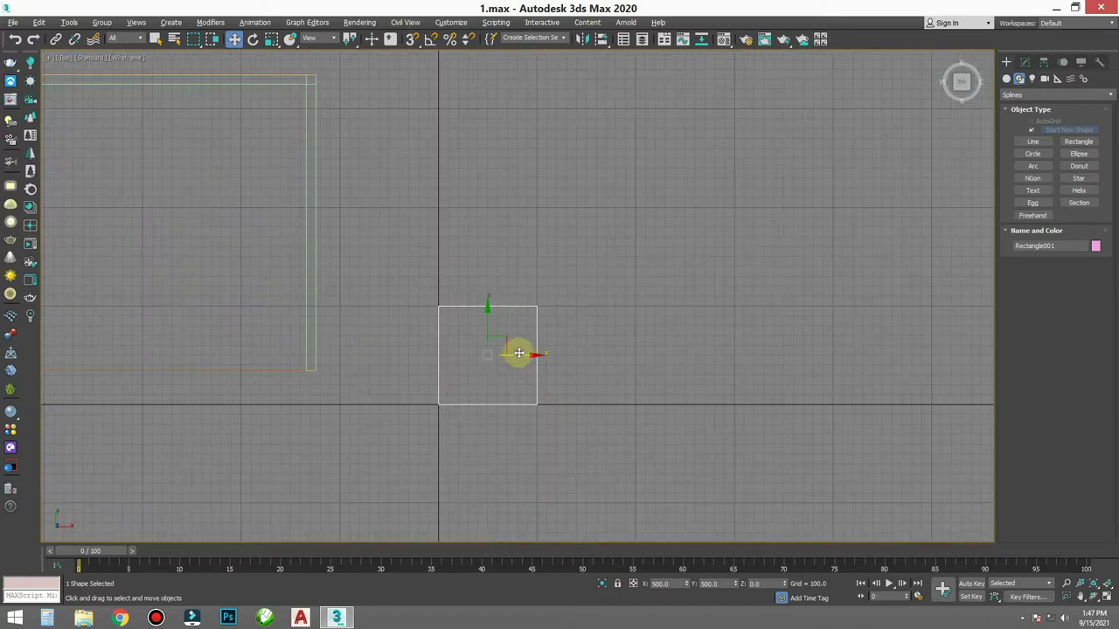
middle_click_drag(515, 352, 551, 359)
scroll(552, 359, "up", 2)
scroll(507, 382, "up", 2)
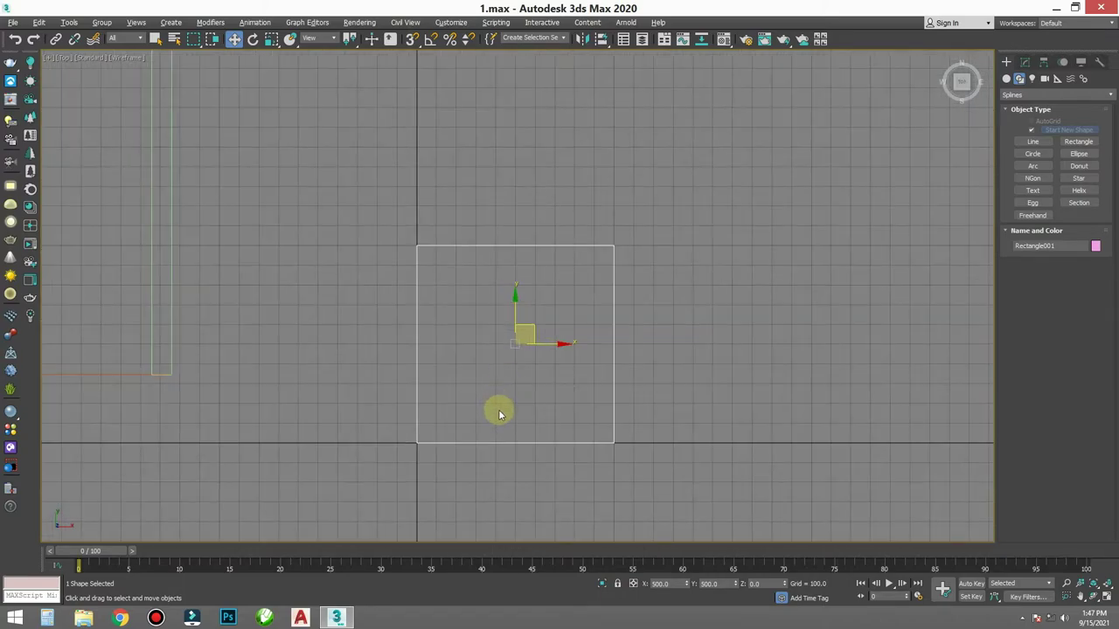
key("Delete")
scroll(499, 425, "up", 1)
right_click(431, 269)
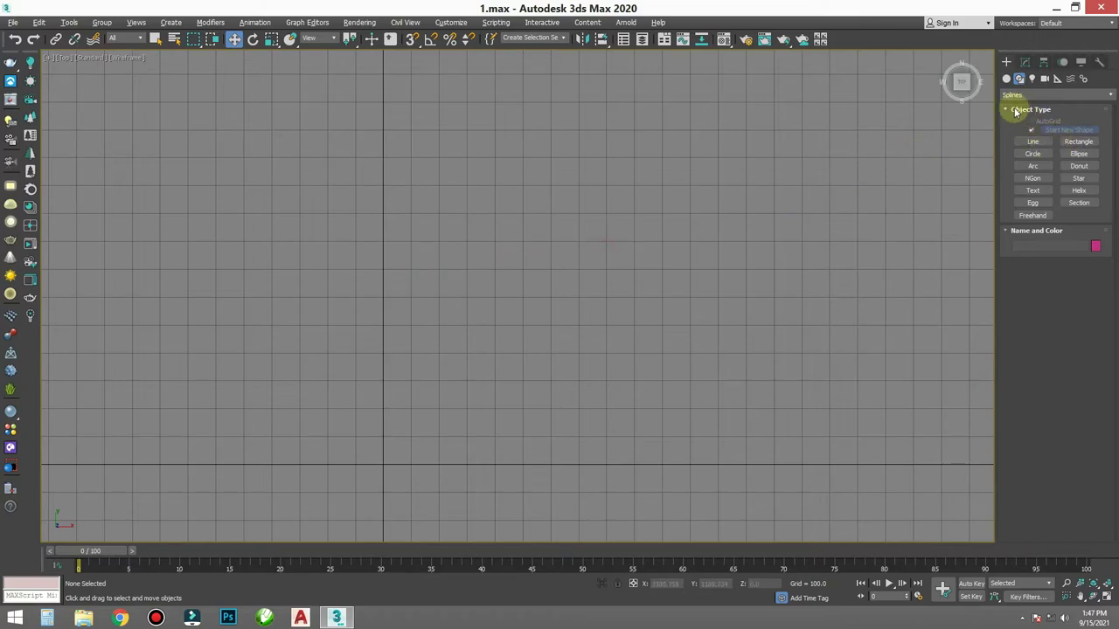
- Create a grid-snapped 300 by 300 box from the origin, height -100
left_click(1006, 78)
left_click(1030, 132)
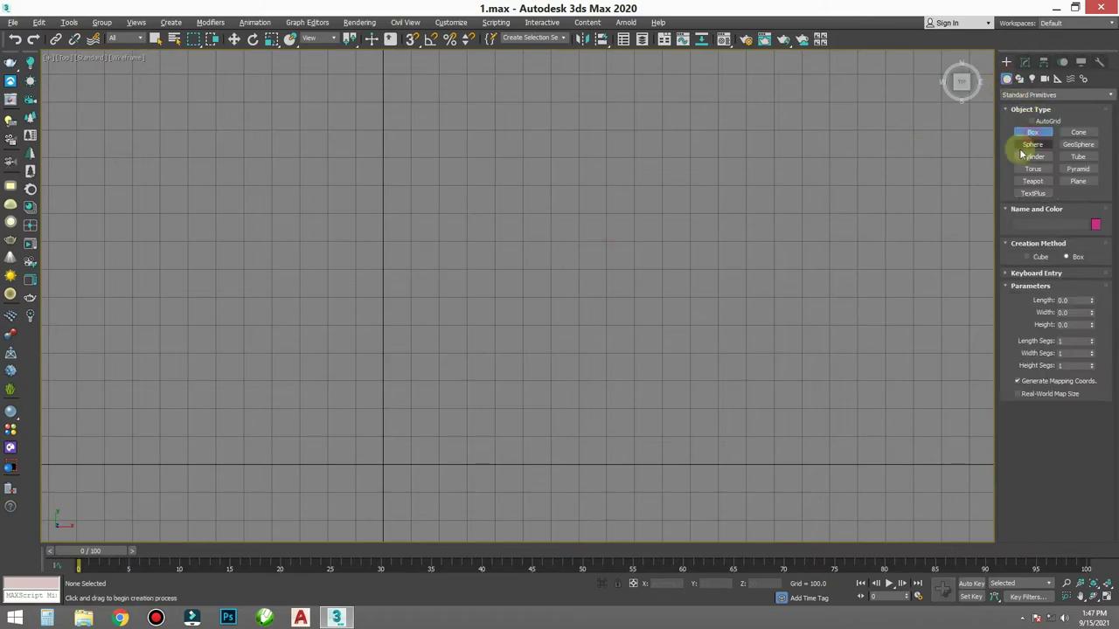
middle_click_drag(400, 417, 444, 387)
key("s")
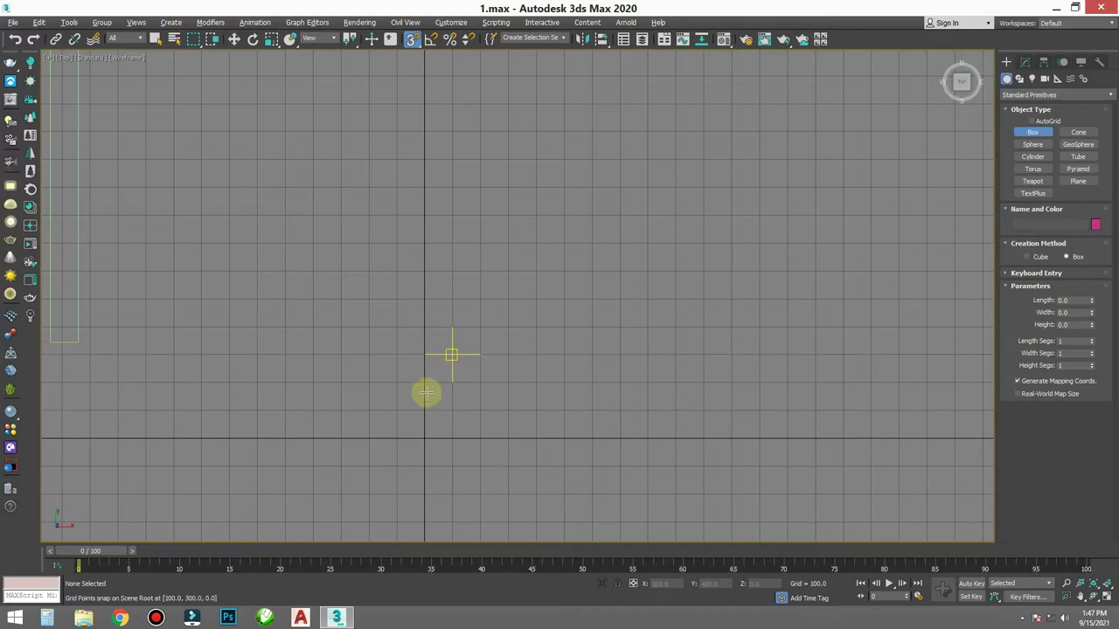
middle_click_drag(443, 403, 419, 377)
scroll(418, 377, "down", 3)
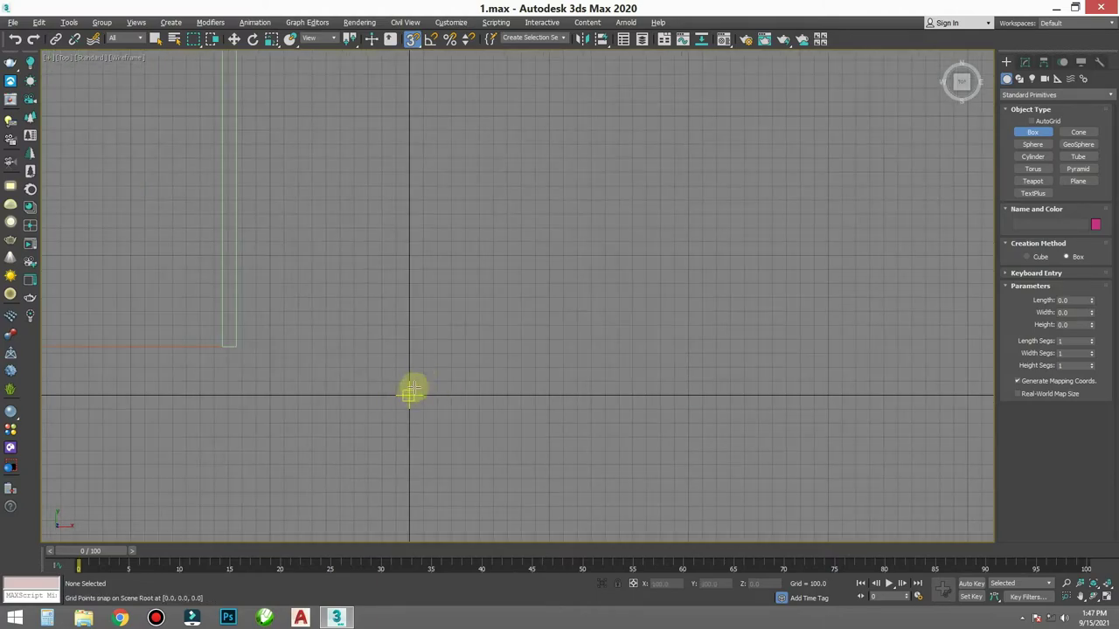
left_click_drag(408, 395, 451, 353)
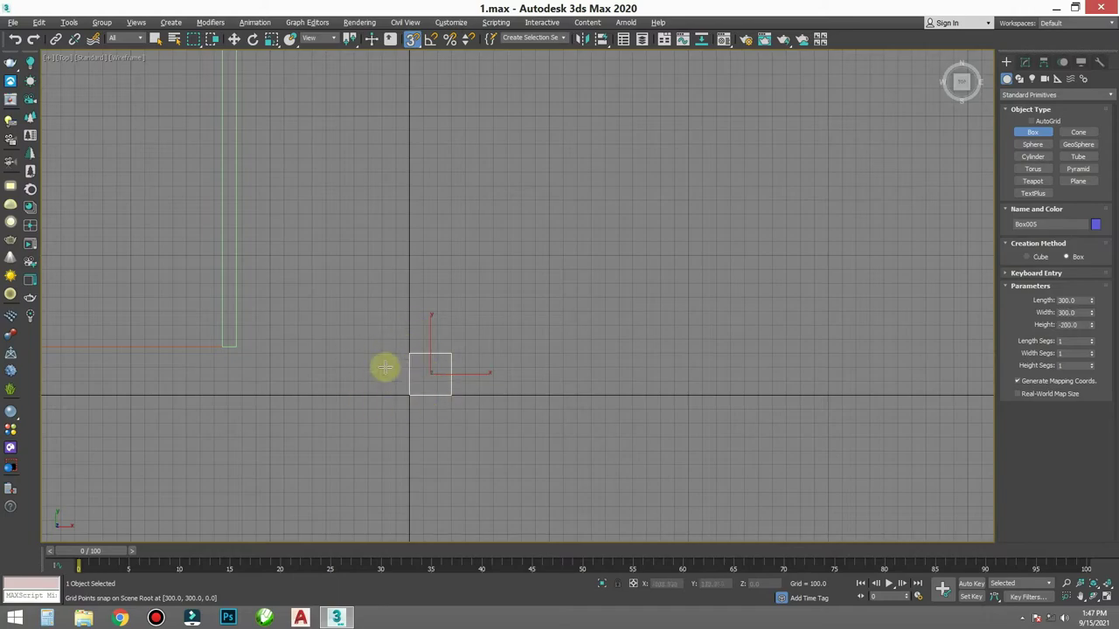
left_click(418, 375)
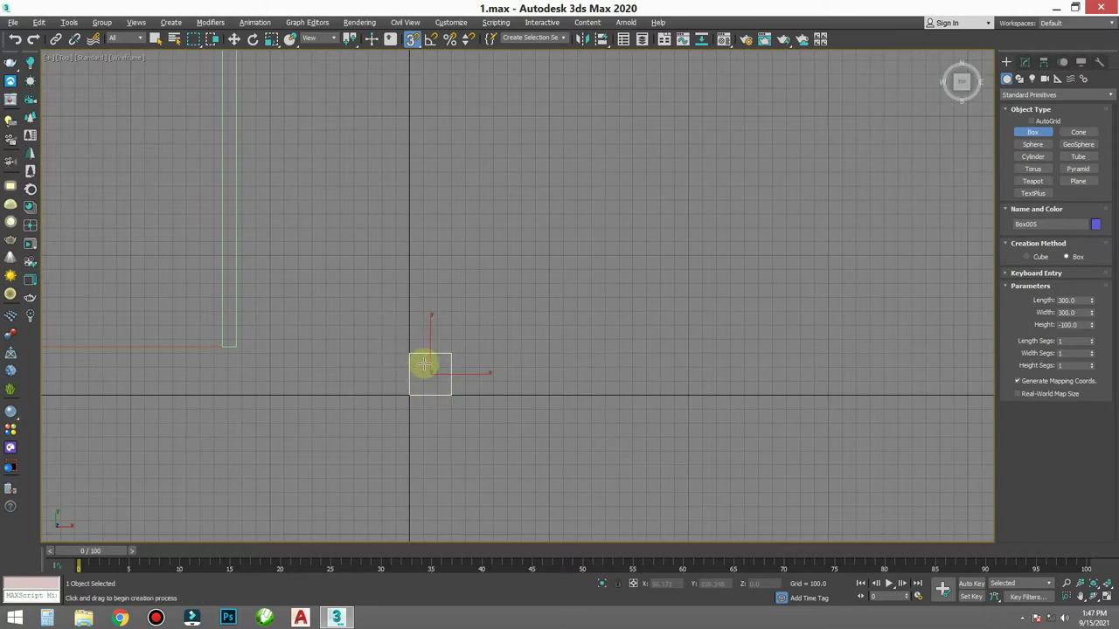
- Draw grid-snapped rectangles: 300 by 300 at the origin and 600 by 600 to its right
right_click(429, 343)
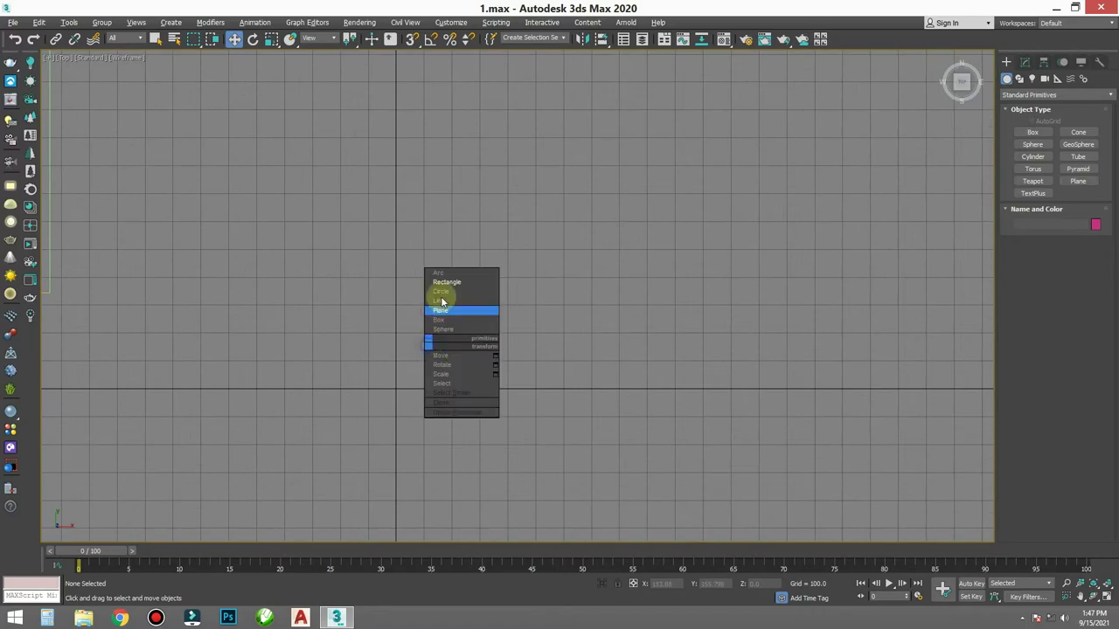
left_click(454, 283)
key("s")
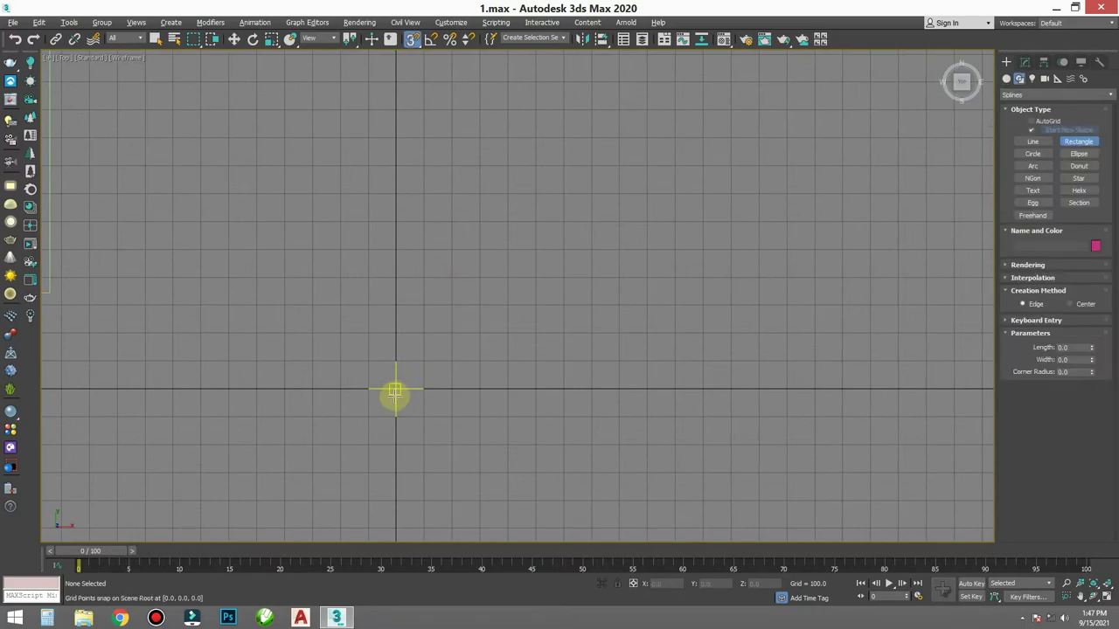
left_click(392, 393)
left_click_drag(392, 393, 480, 305)
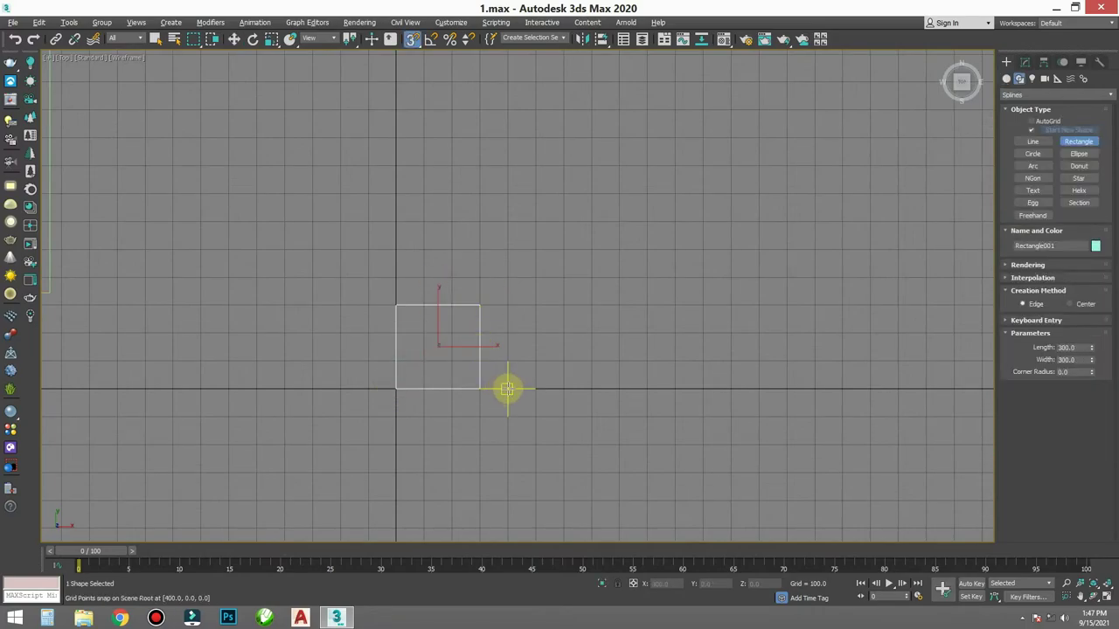
mouse_move(507, 389)
left_mouse_down()
mouse_move(671, 254)
mouse_move(648, 247)
mouse_move(675, 225)
left_mouse_up()
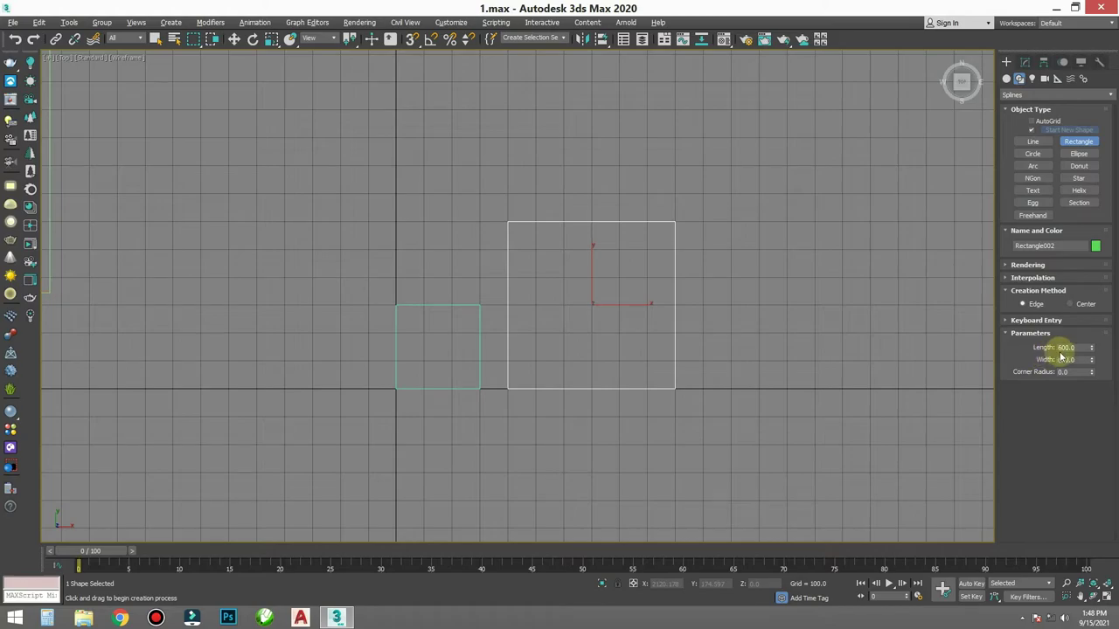
middle_click_drag(683, 359, 654, 352)
key("w")
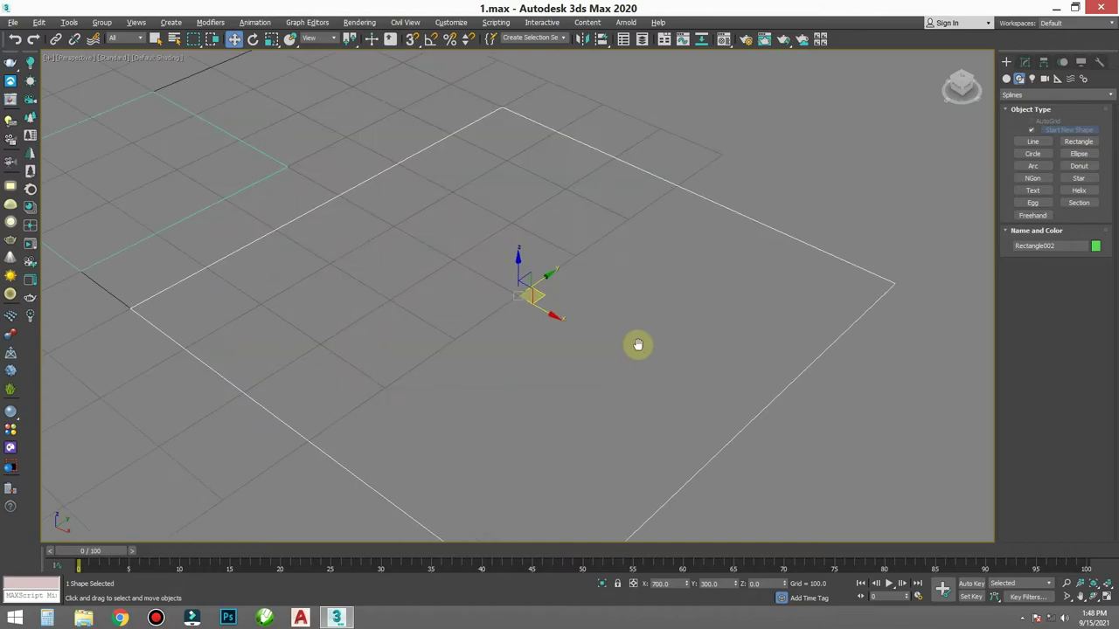
- Add an Extrude modifier with Amount 3 to the 600 by 600 rectangle
scroll(640, 299, "down", 2)
scroll(704, 292, "down", 3)
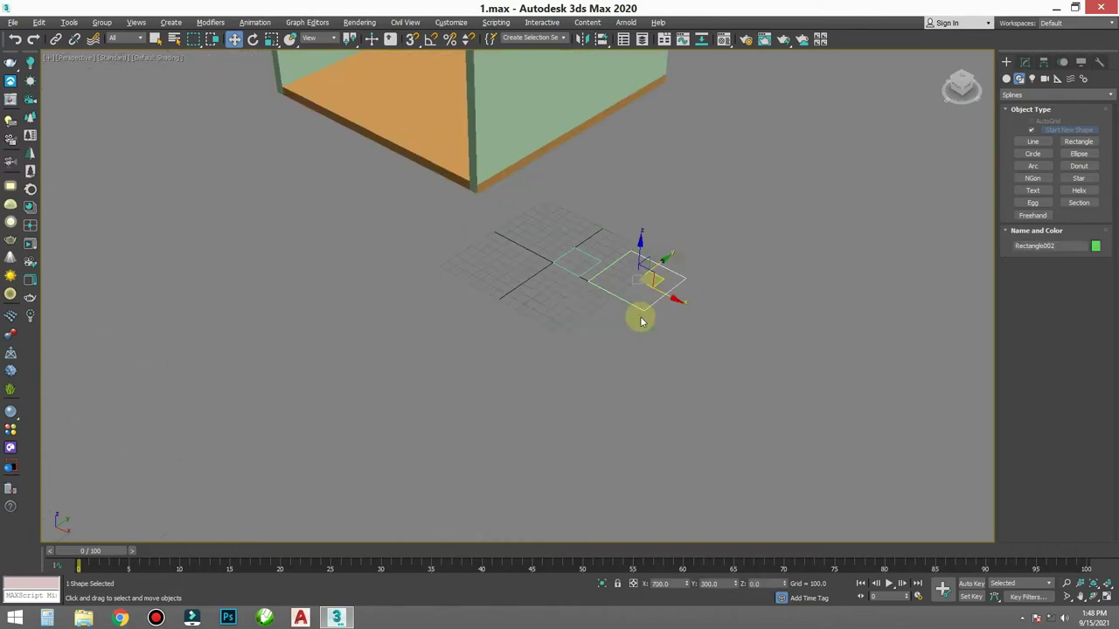
scroll(639, 303, "up", 5)
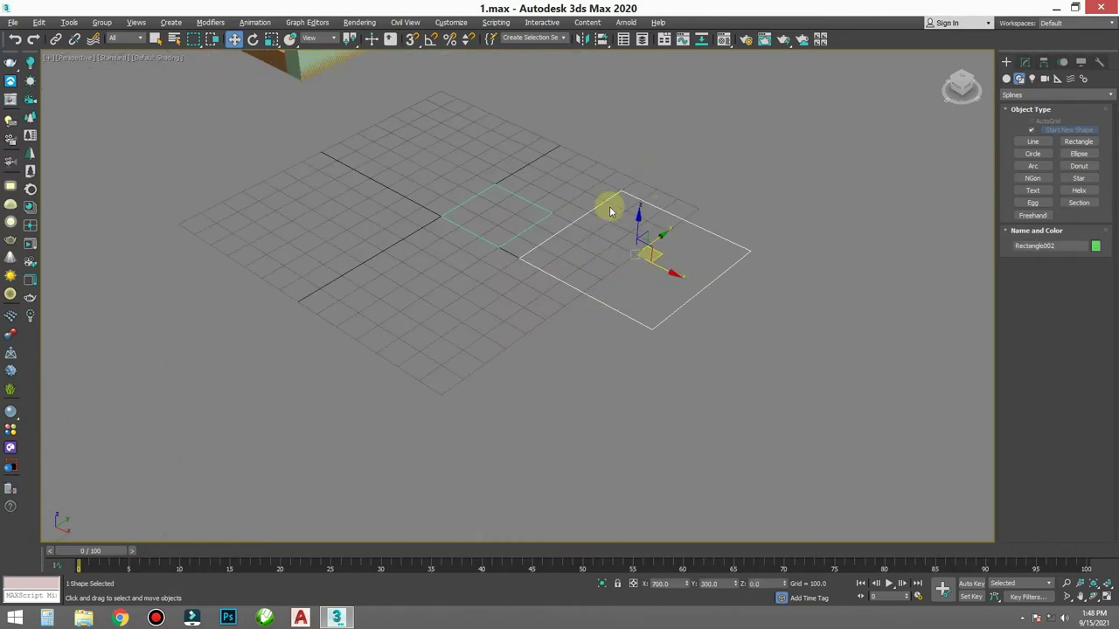
scroll(667, 274, "down", 2)
scroll(655, 265, "up", 4)
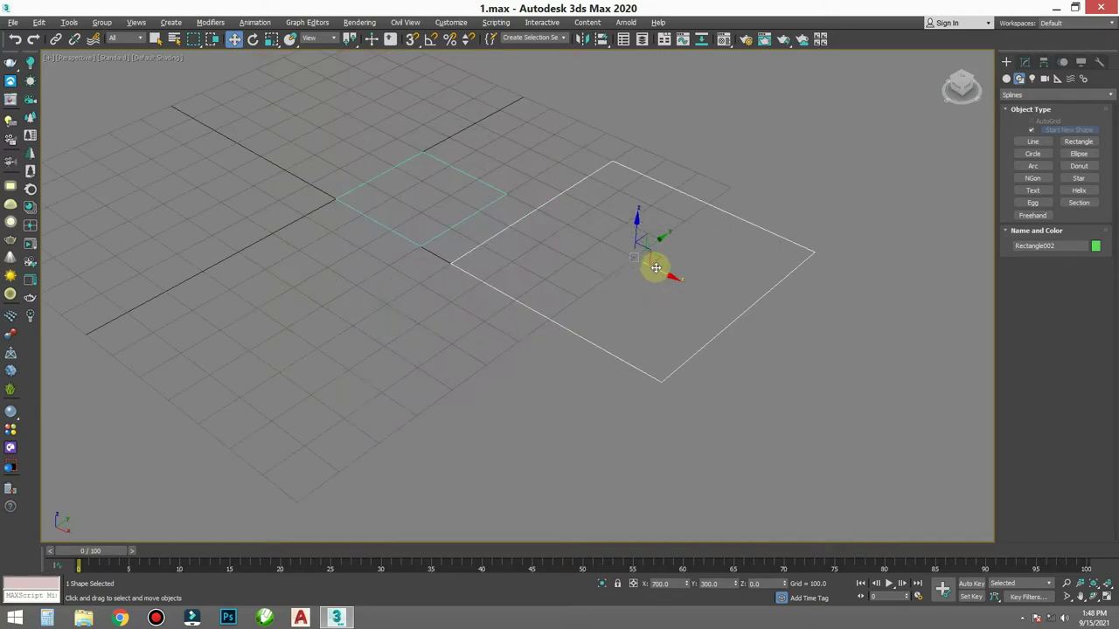
left_click(1025, 63)
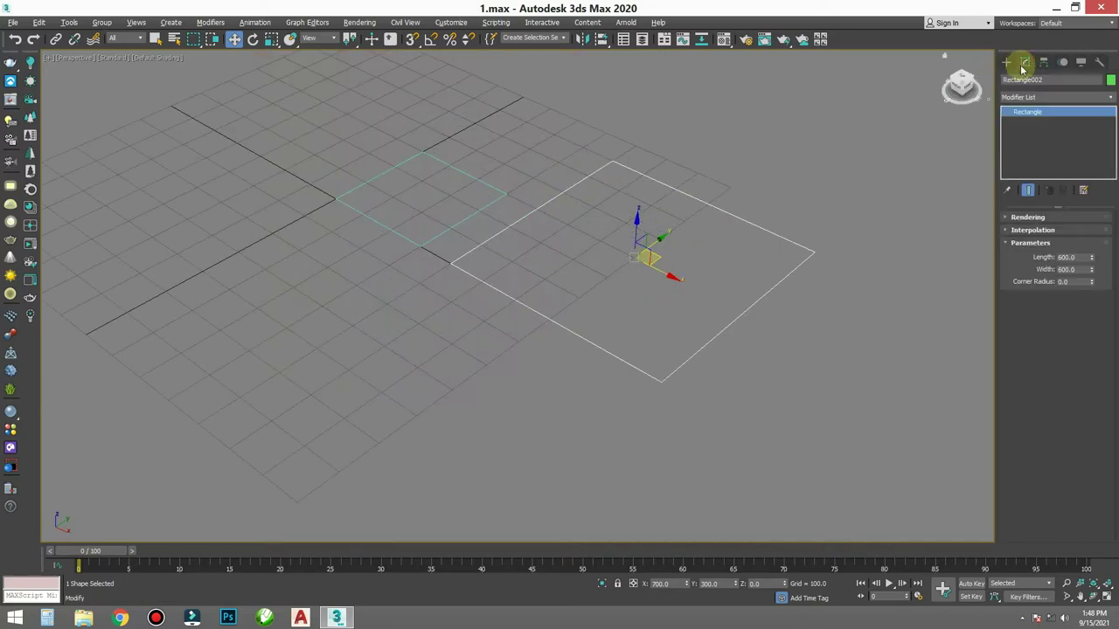
left_click(1011, 98)
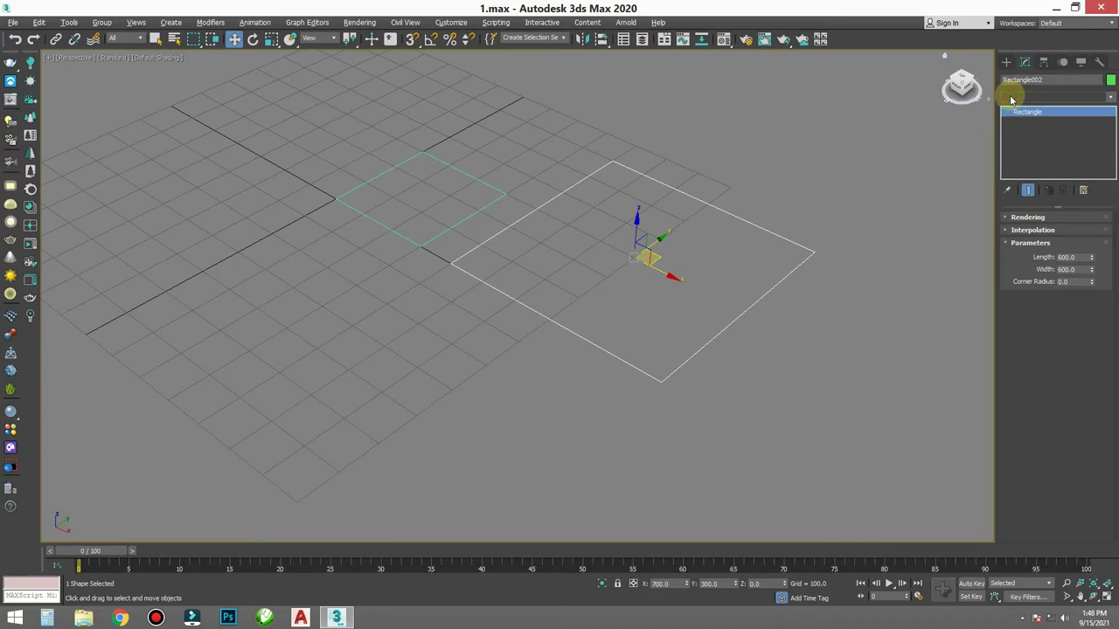
type("ext")
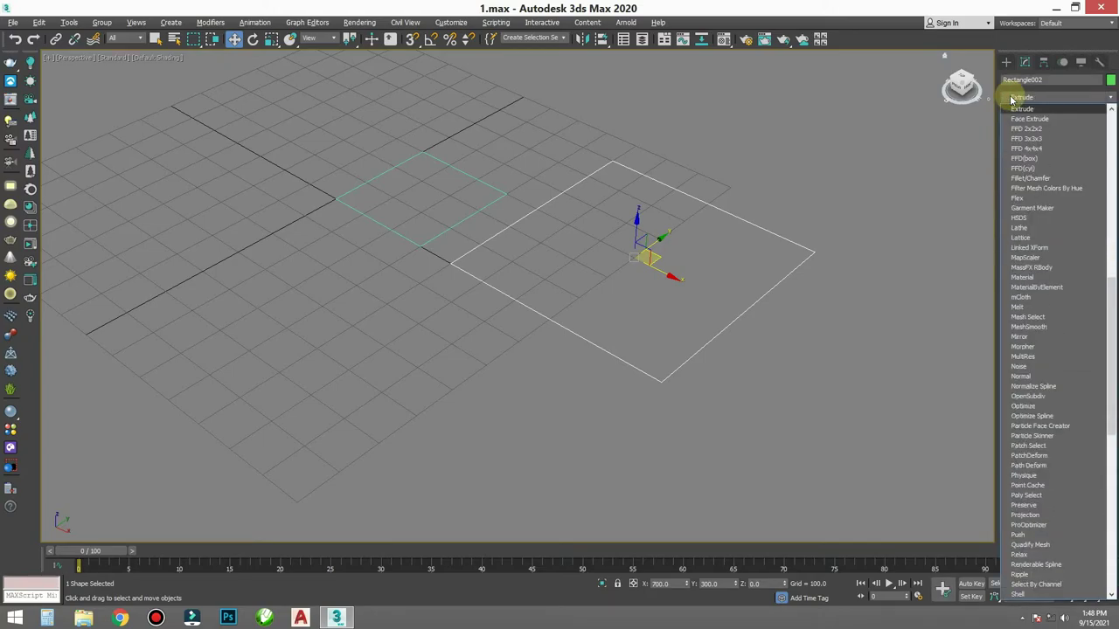
key("Return")
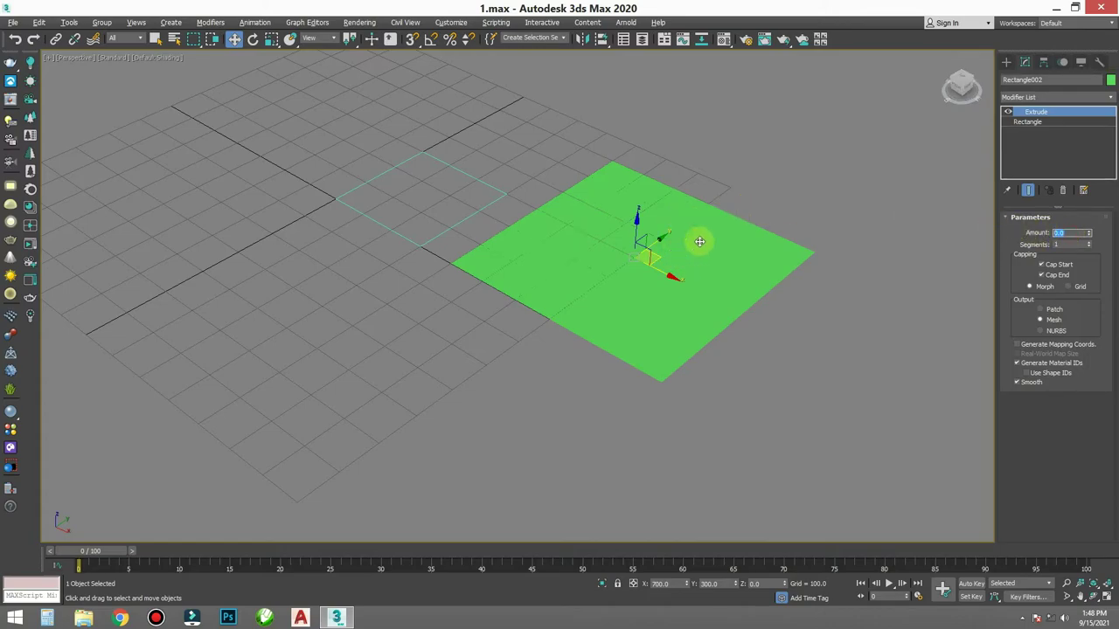
type("3")
key("Return")
mouse_move(783, 203)
middle_mouse_down()
mouse_move(662, 282)
mouse_move(562, 275)
middle_mouse_up()
scroll(664, 284, "down", 2)
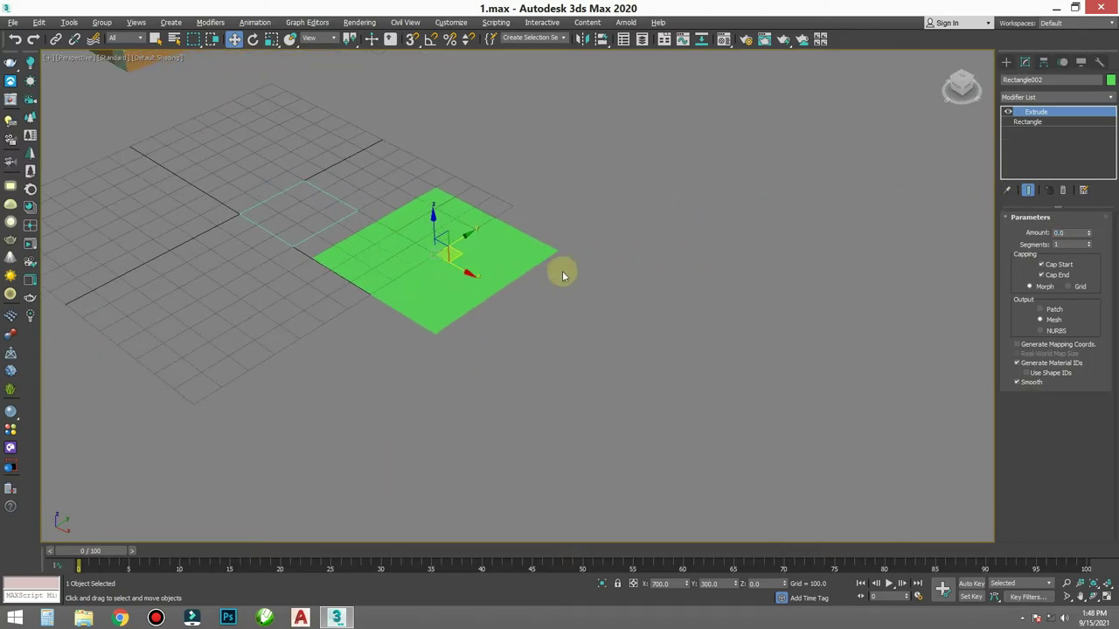
- Draw a grid-snapped 500 by 500 rectangle, Rectangle003, left of the origin
right_click(621, 218)
left_click(655, 170)
mouse_move(440, 260)
middle_mouse_down()
mouse_move(501, 301)
mouse_move(562, 309)
middle_mouse_up()
key("s")
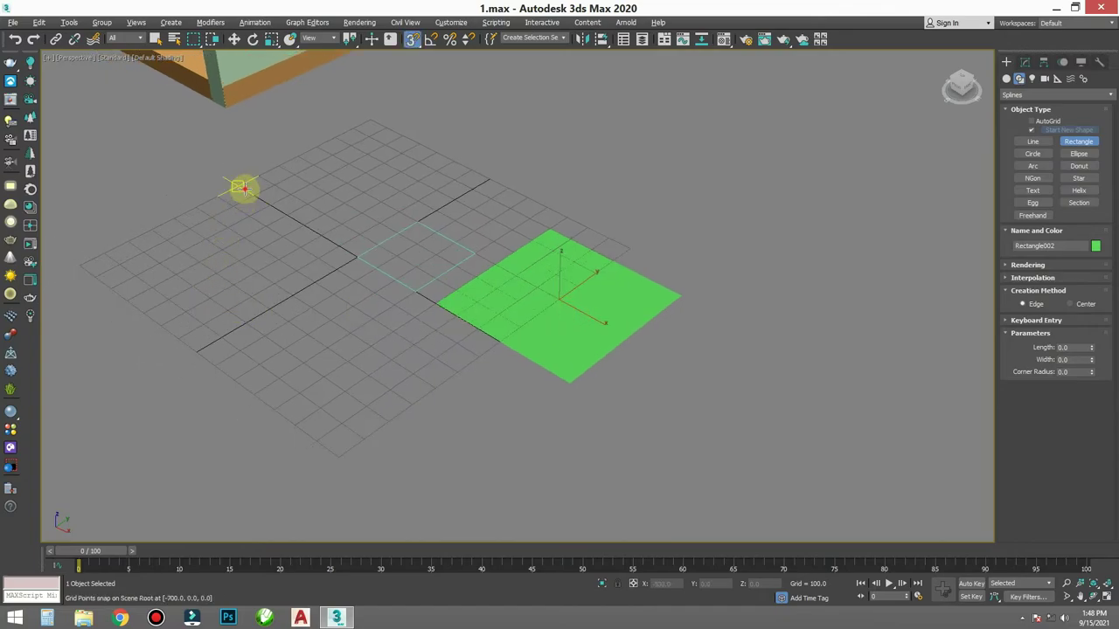
left_click_drag(243, 187, 212, 322)
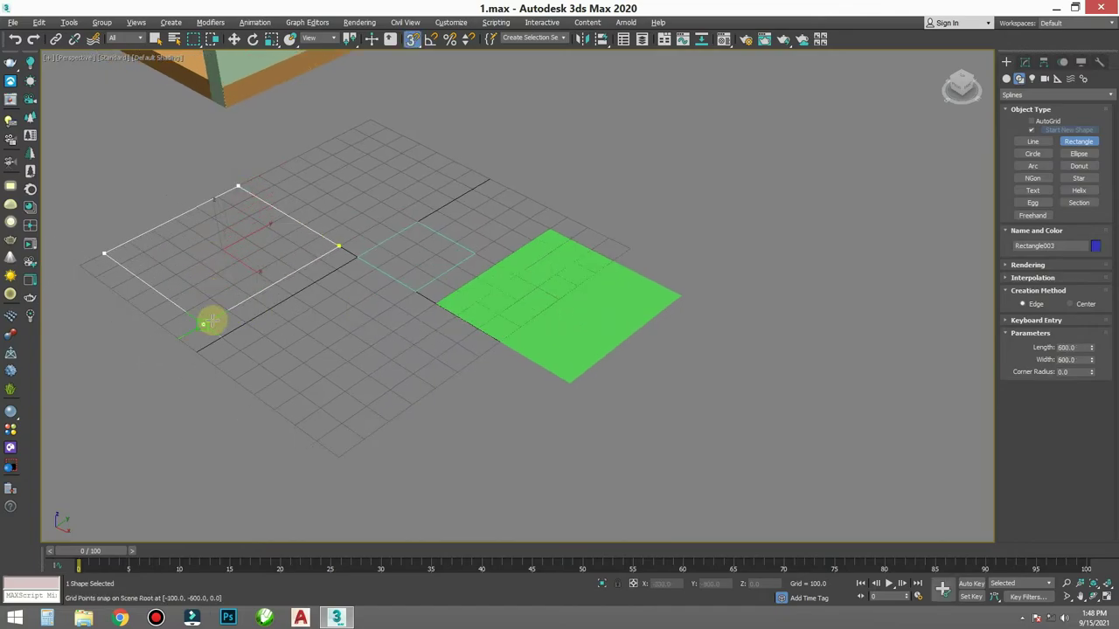
key("s")
key("w")
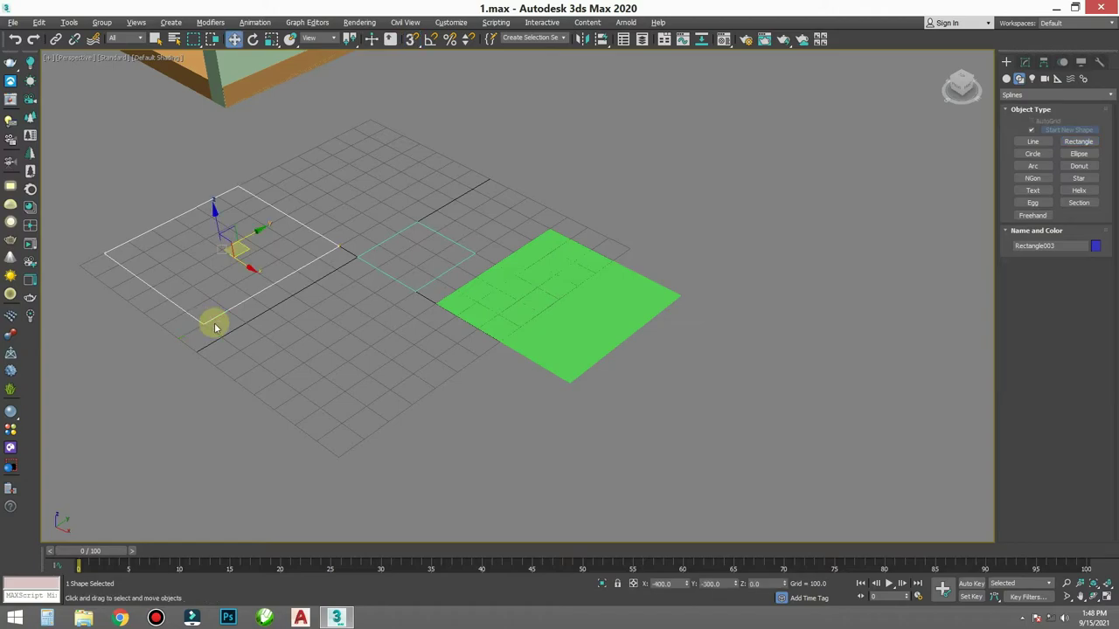
middle_click_drag(213, 320, 394, 294)
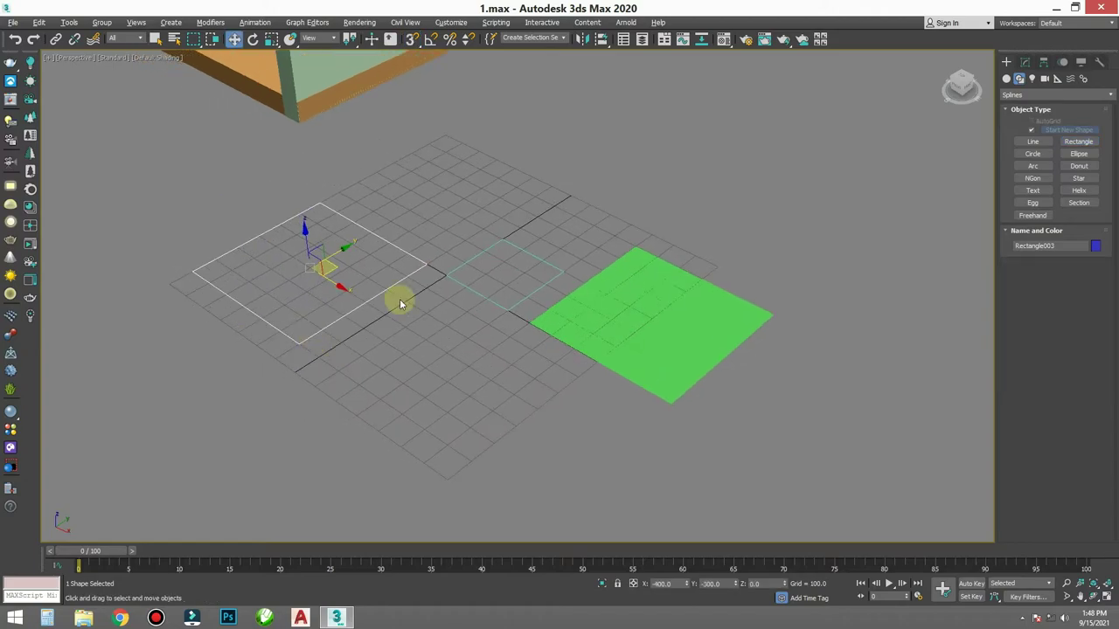
- Apply an Extrude modifier with Amount 900 to Rectangle003
left_click(1025, 62)
left_click(1028, 96)
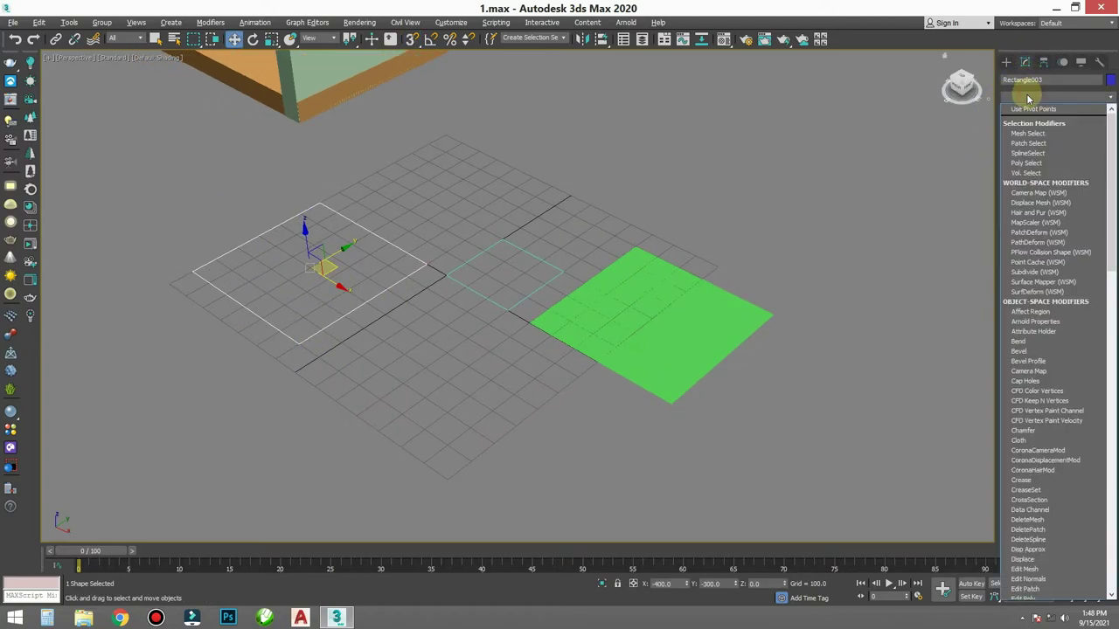
scroll(1032, 123, "down", 10)
left_click(1033, 144)
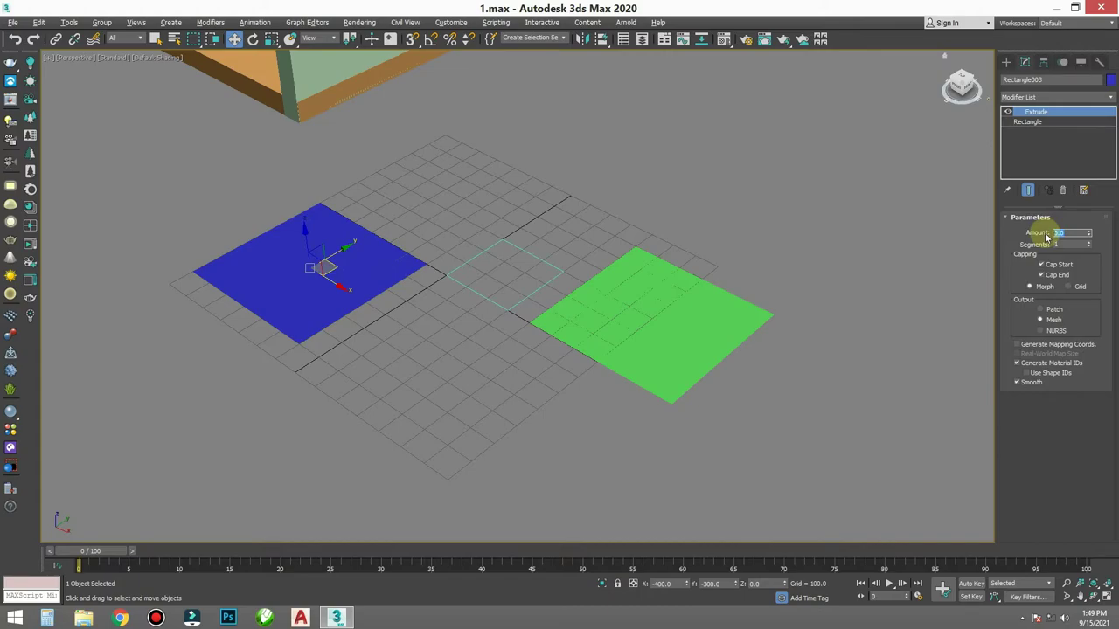
type("900")
key("Return")
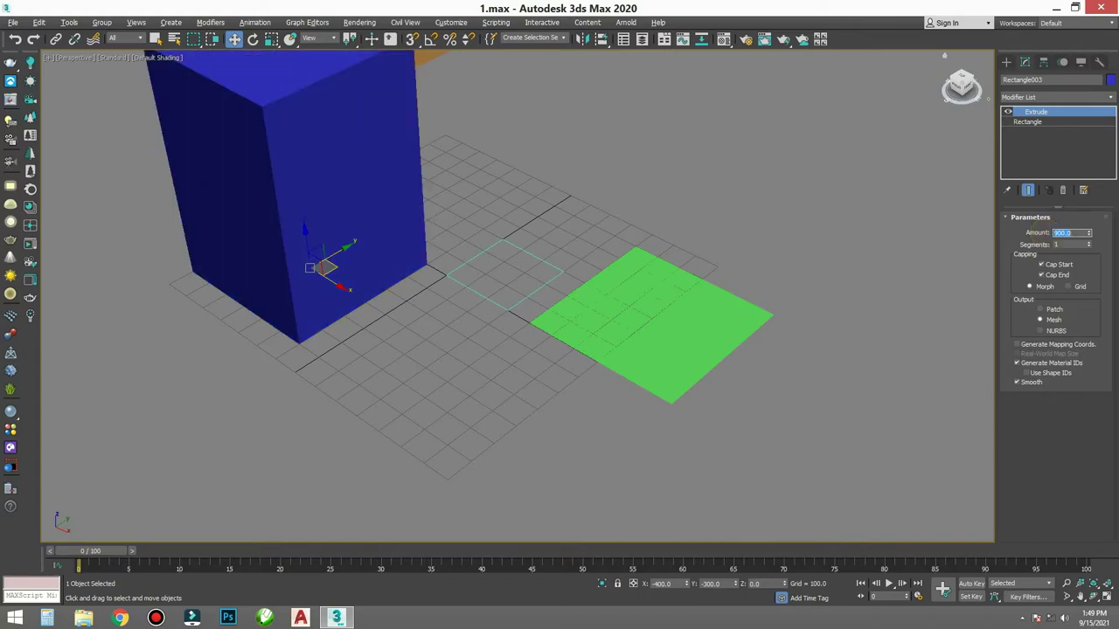
scroll(466, 255, "down", 2)
middle_click_drag(467, 254, 576, 316)
scroll(549, 294, "down", 2)
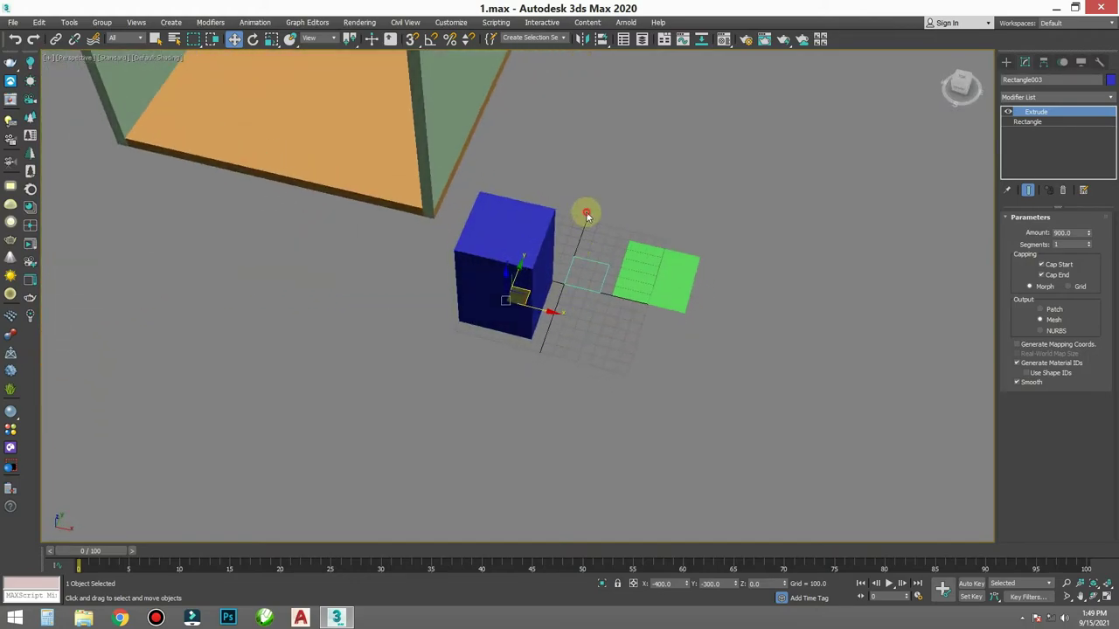
- Select the blue box, green slab and small square together and delete them
mouse_move(587, 231)
middle_mouse_down("alt")
mouse_move(554, 292)
mouse_move(597, 285)
mouse_move(552, 295)
mouse_move(420, 254)
middle_mouse_up("alt")
scroll(554, 285, "up", 3)
scroll(590, 302, "down", 3)
scroll(600, 307, "up", 2)
middle_click_drag(490, 275, 477, 180, "alt")
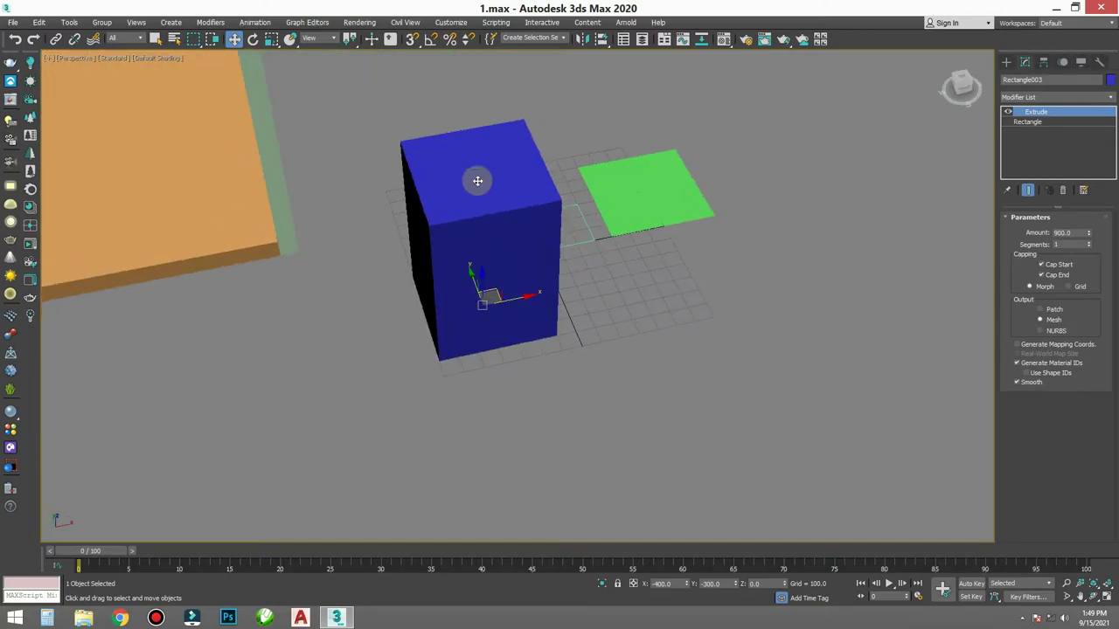
left_click(765, 281)
left_click(518, 214)
middle_click_drag(518, 214, 699, 324, "alt")
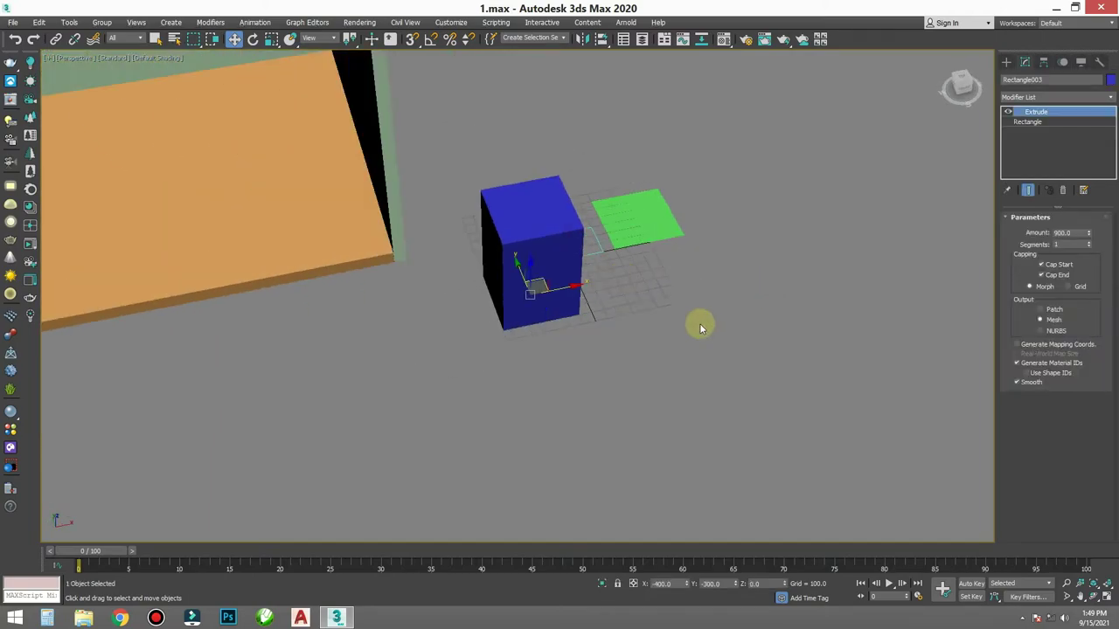
scroll(699, 323, "up", 3)
left_click_drag(471, 325, 468, 327)
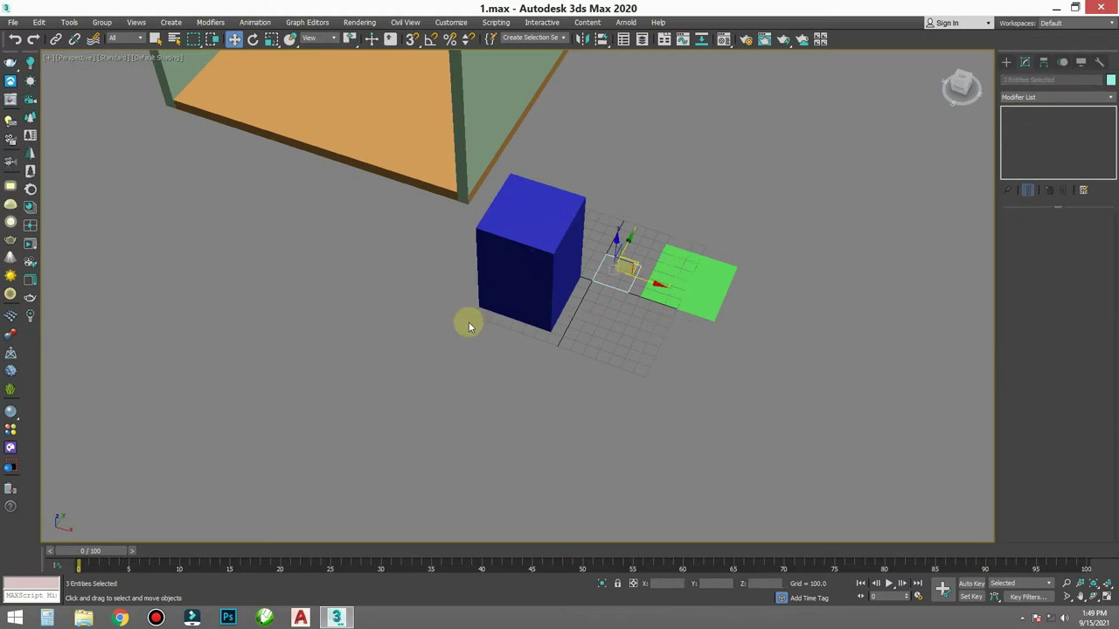
key("Delete")
- Inspect the remaining room objects, then switch to a Top wireframe view
mouse_move(467, 324)
middle_mouse_down("alt")
mouse_move(522, 325)
mouse_move(371, 193)
mouse_move(467, 292)
mouse_move(507, 257)
middle_mouse_up("alt")
key("ctrl+a")
scroll(483, 300, "down", 3)
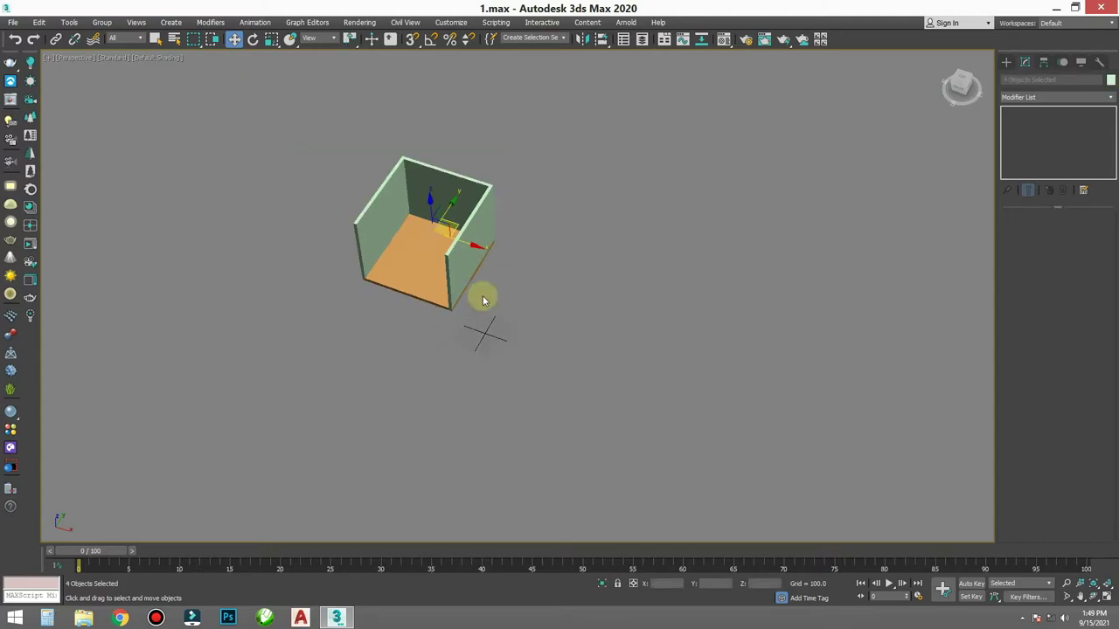
mouse_move(482, 300)
middle_mouse_down("alt")
mouse_move(372, 307)
mouse_move(429, 250)
mouse_move(408, 280)
middle_mouse_up("alt")
scroll(429, 250, "up", 2)
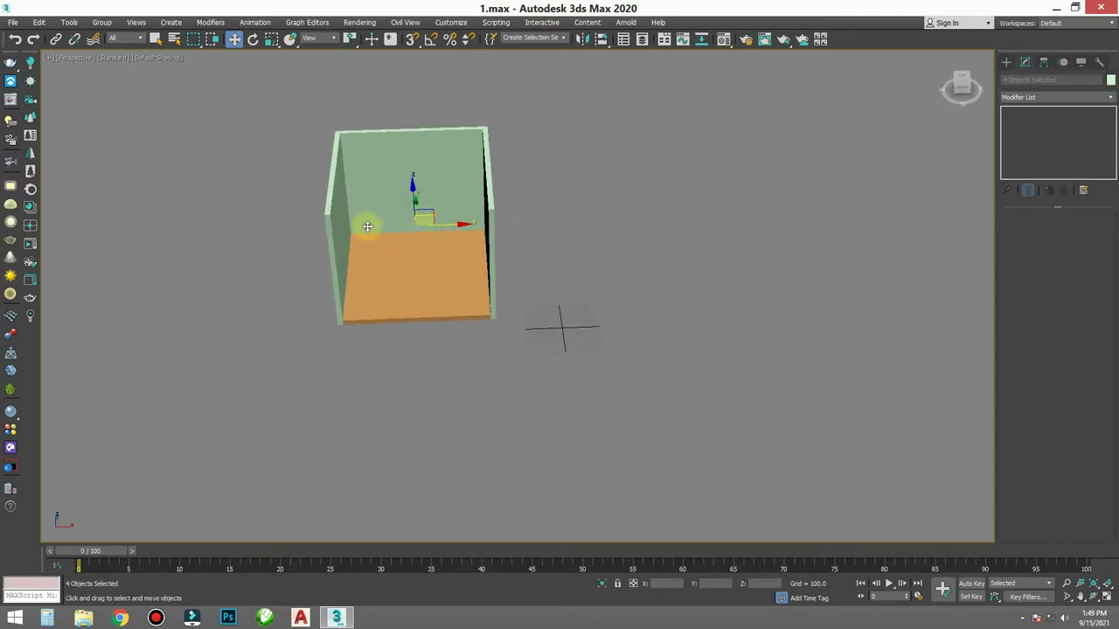
middle_click_drag(568, 191, 504, 234)
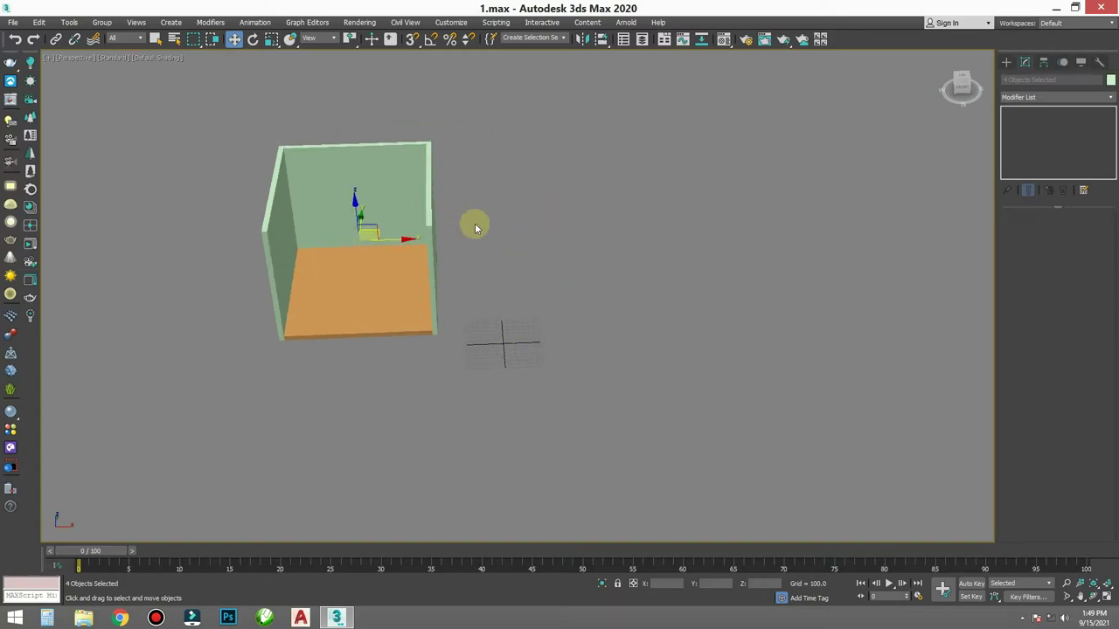
left_click(487, 183)
left_click_drag(487, 183, 262, 367)
left_click(533, 253)
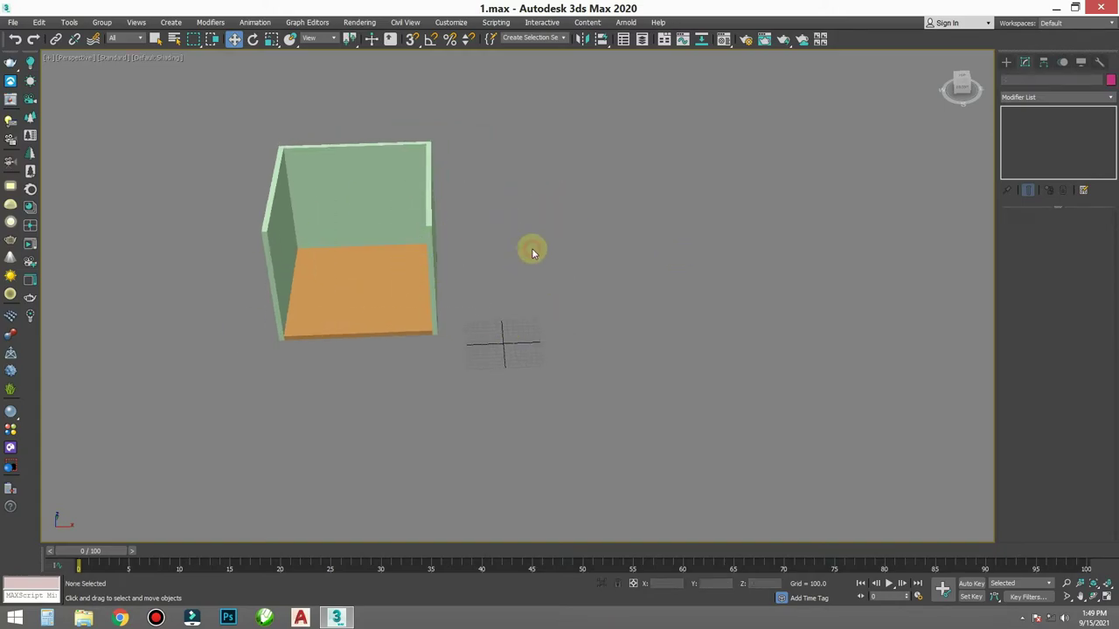
key("t")
scroll(560, 223, "up", 1)
scroll(589, 195, "down", 2)
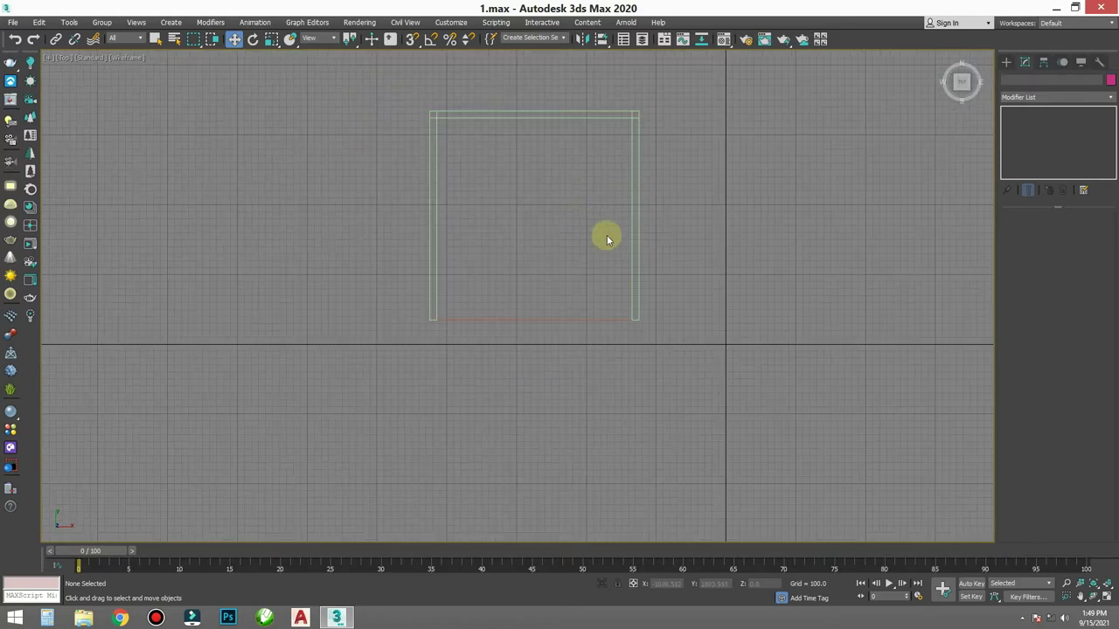
middle_click_drag(606, 237, 575, 315)
scroll(575, 314, "down", 1)
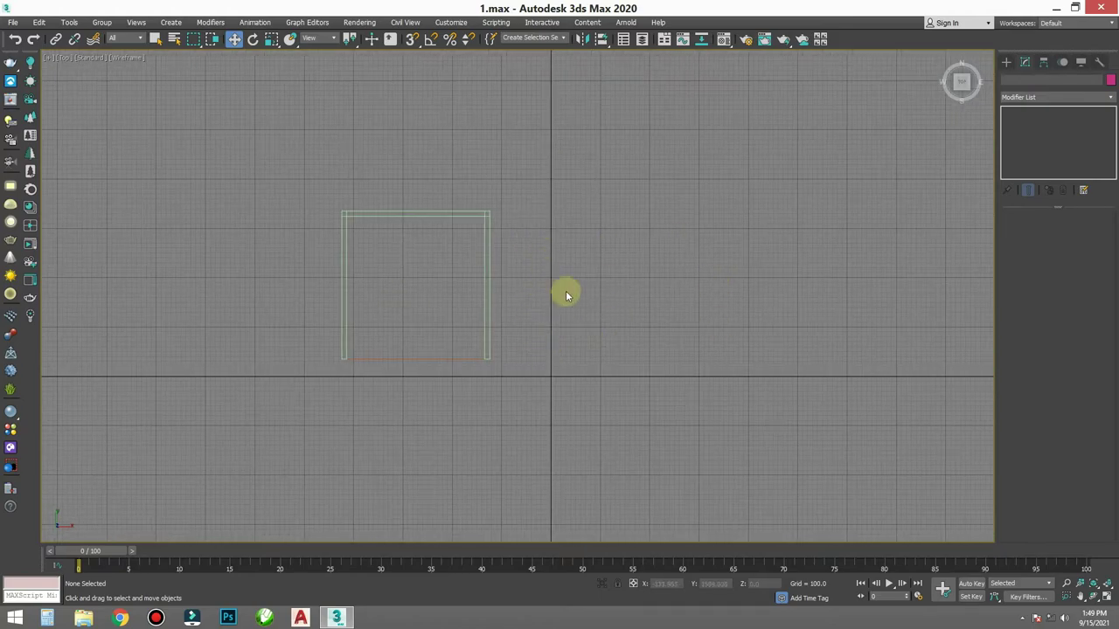
mouse_move(652, 355)
middle_mouse_down()
mouse_move(638, 329)
mouse_move(670, 288)
mouse_move(610, 306)
middle_mouse_up()
scroll(669, 289, "down", 1)
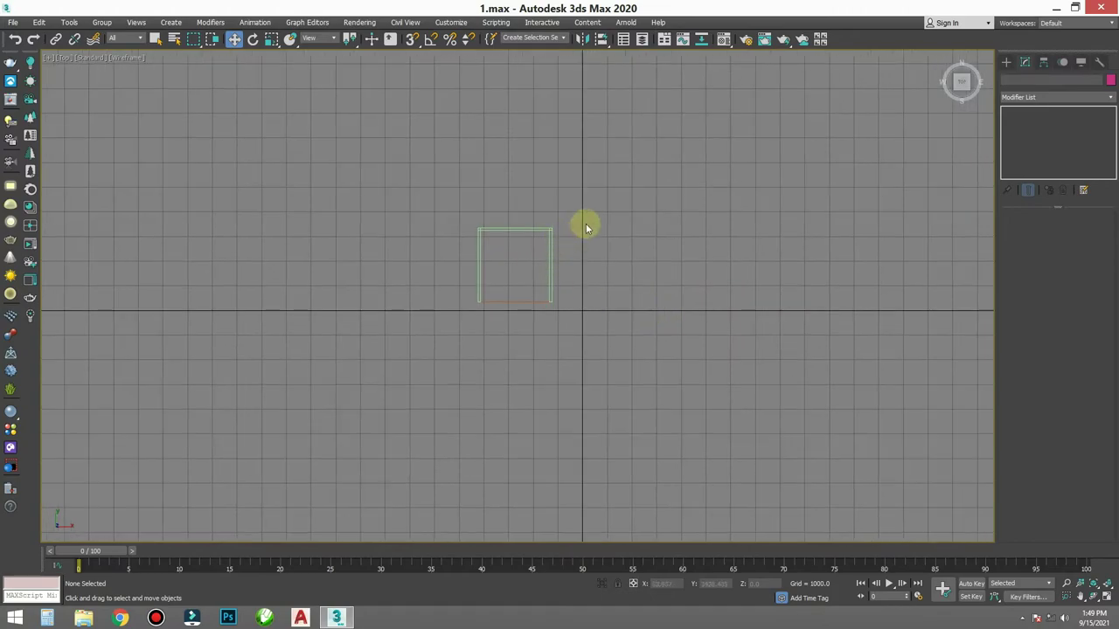
left_click(577, 352)
left_click_drag(603, 297, 568, 334)
middle_click_drag(598, 278, 466, 369)
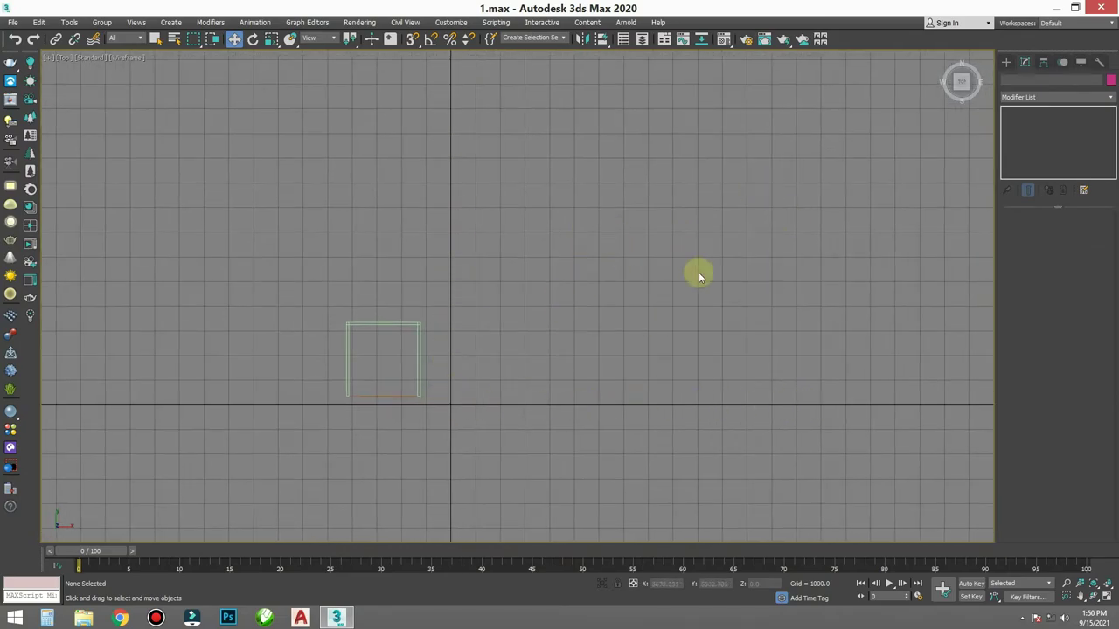
scroll(656, 219, "down", 4)
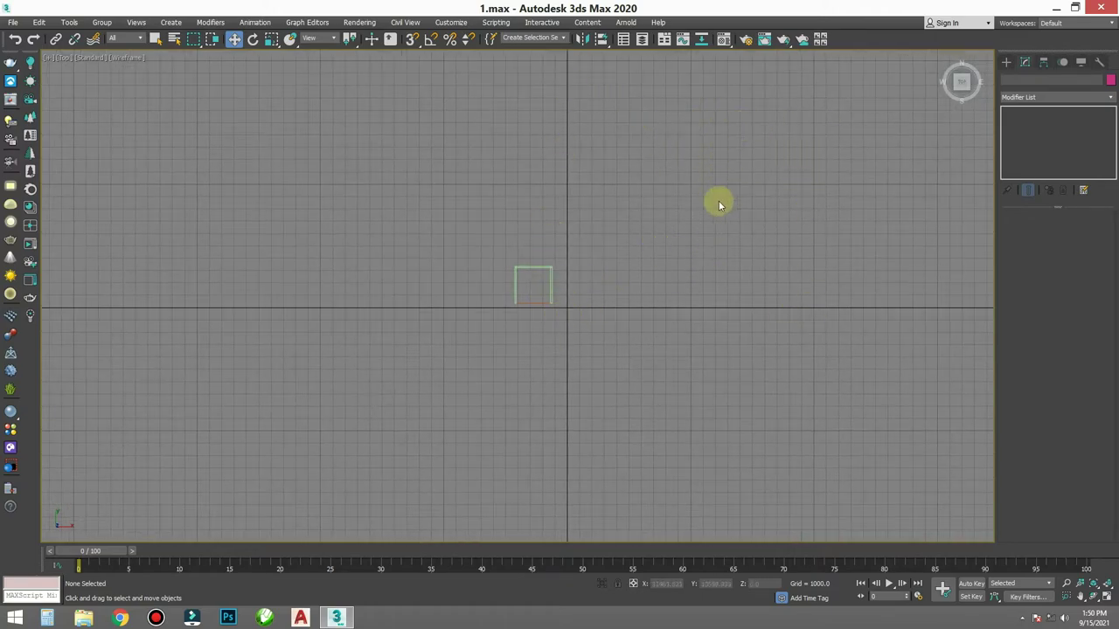
middle_click_drag(724, 161, 598, 245)
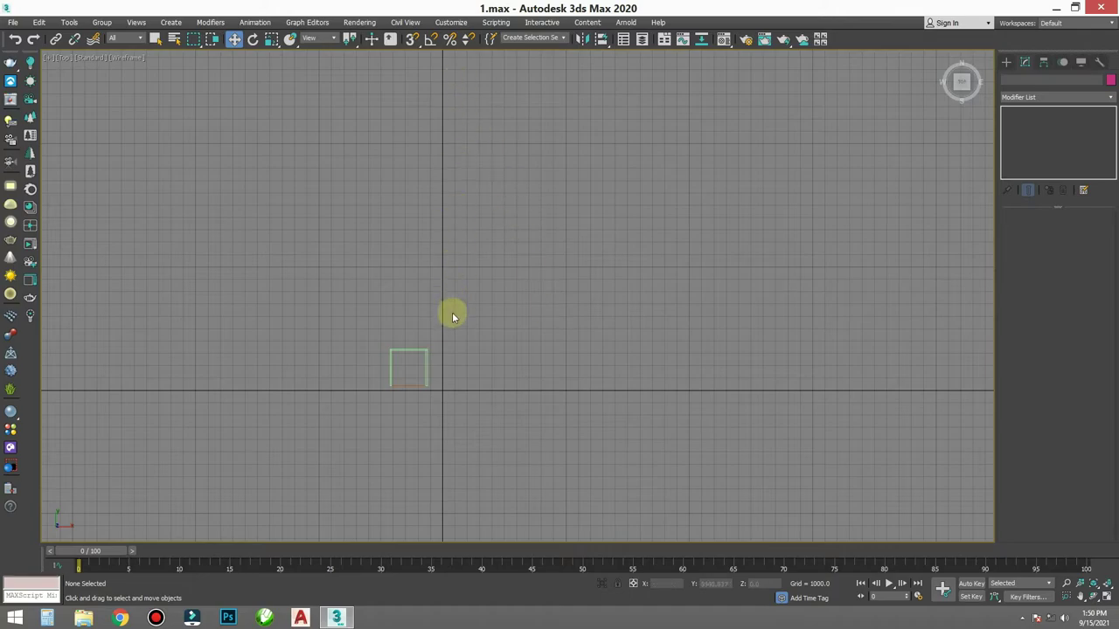
middle_click_drag(694, 316, 682, 327)
scroll(689, 327, "down", 2)
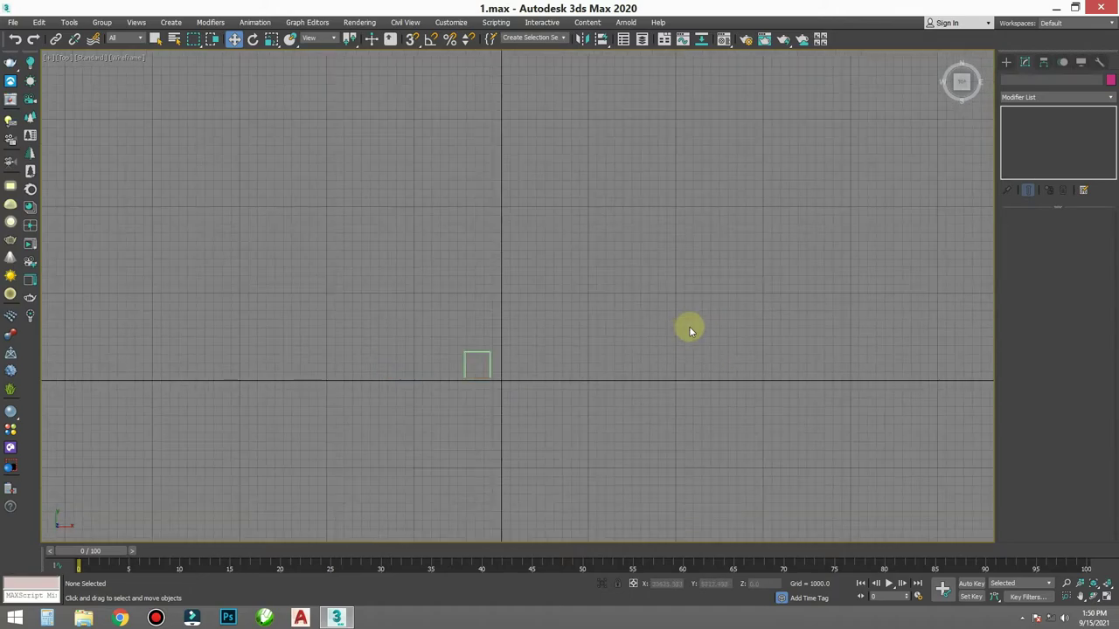
scroll(642, 317, "up", 2)
scroll(607, 322, "up", 3)
scroll(607, 321, "up", 2)
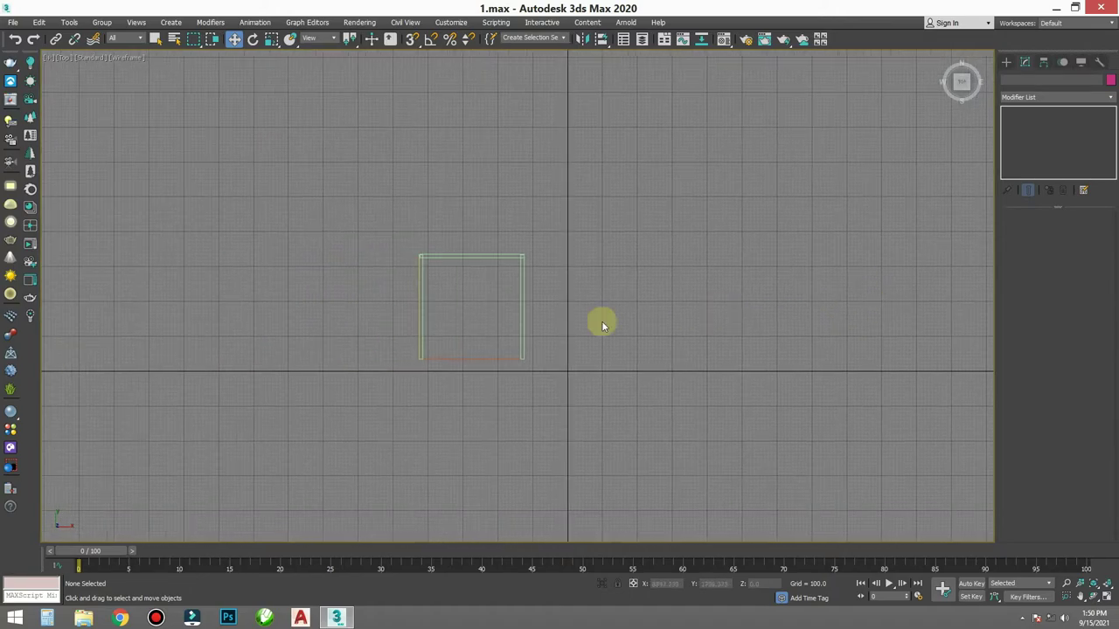
scroll(602, 321, "up", 2)
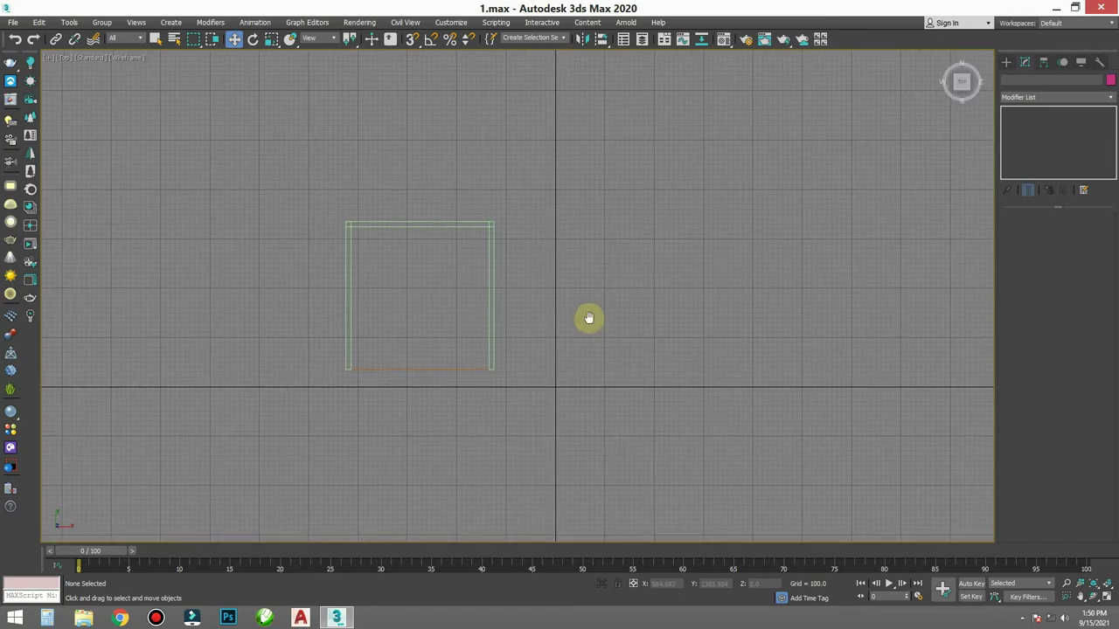
- Draw a grid-snapped 3100 by 3000 rectangle from the origin beside the room
right_click(597, 205)
left_click(628, 137)
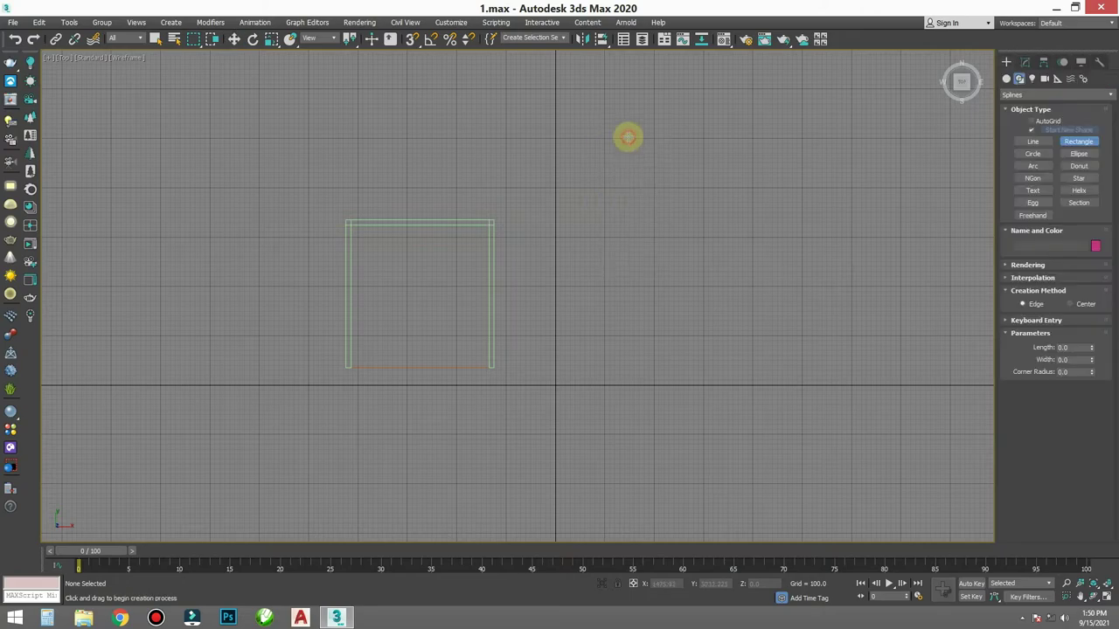
key("s")
scroll(550, 381, "up", 1)
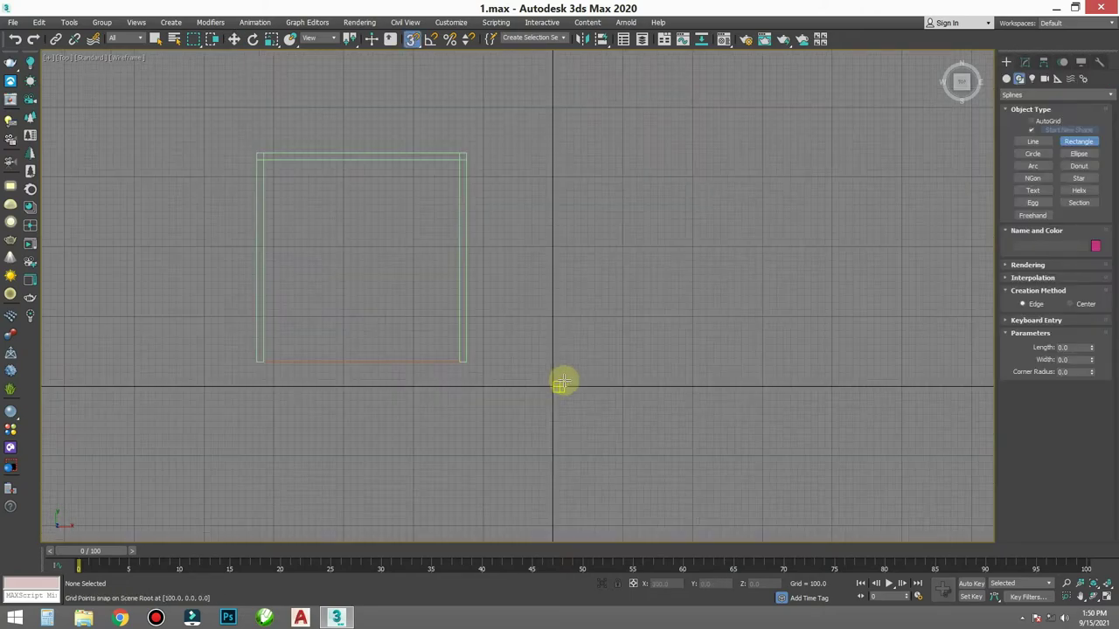
middle_click_drag(565, 382, 541, 360)
left_click_drag(492, 397, 556, 196)
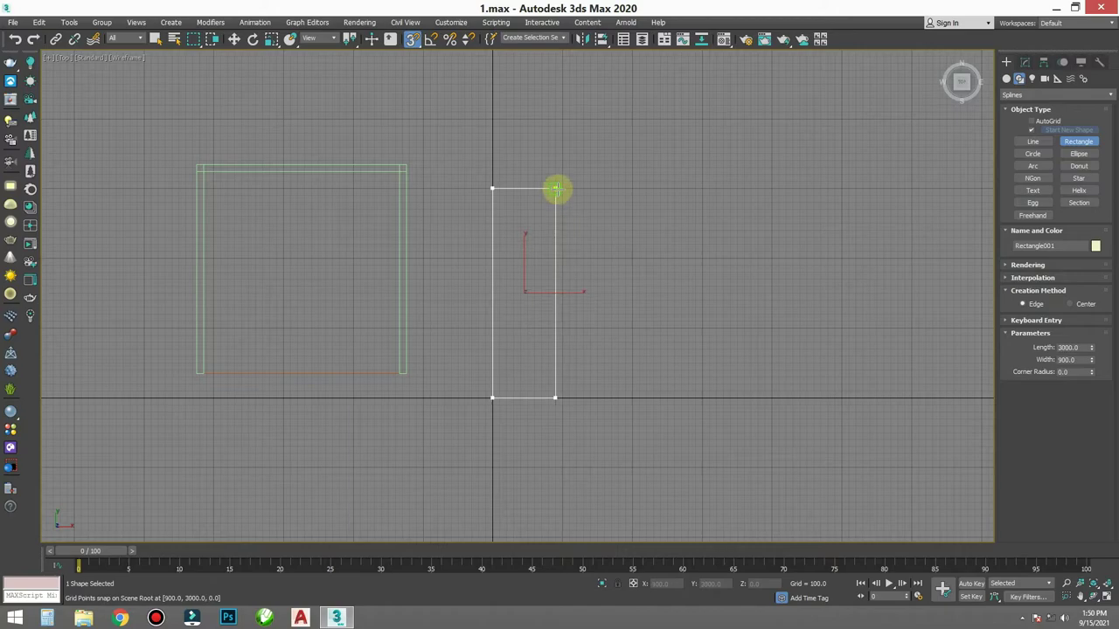
left_click_drag(556, 189, 700, 188)
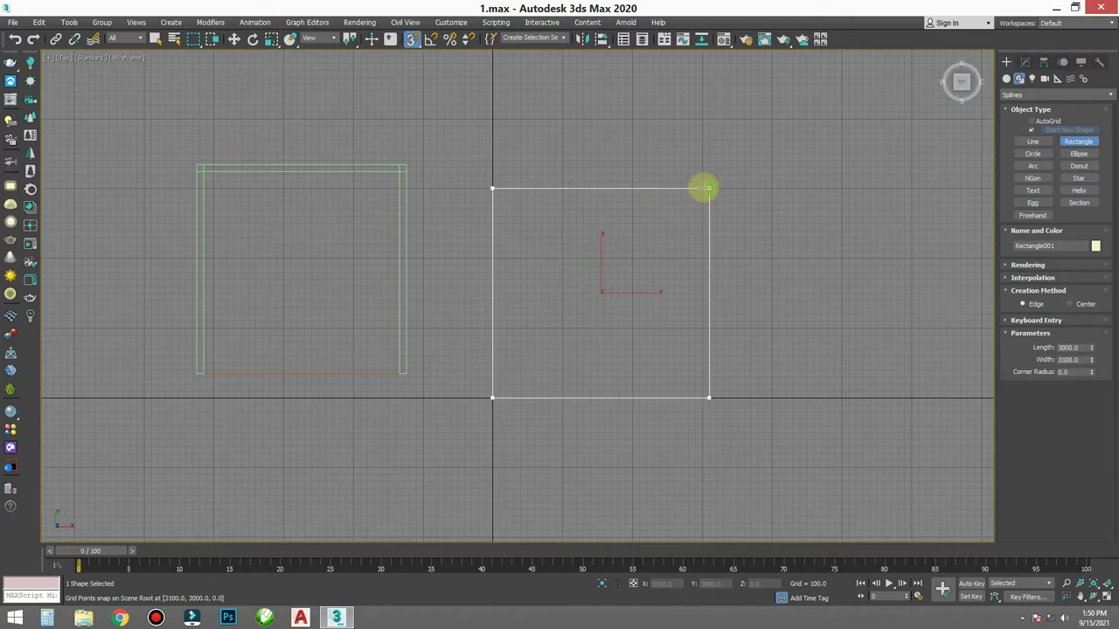
key("w")
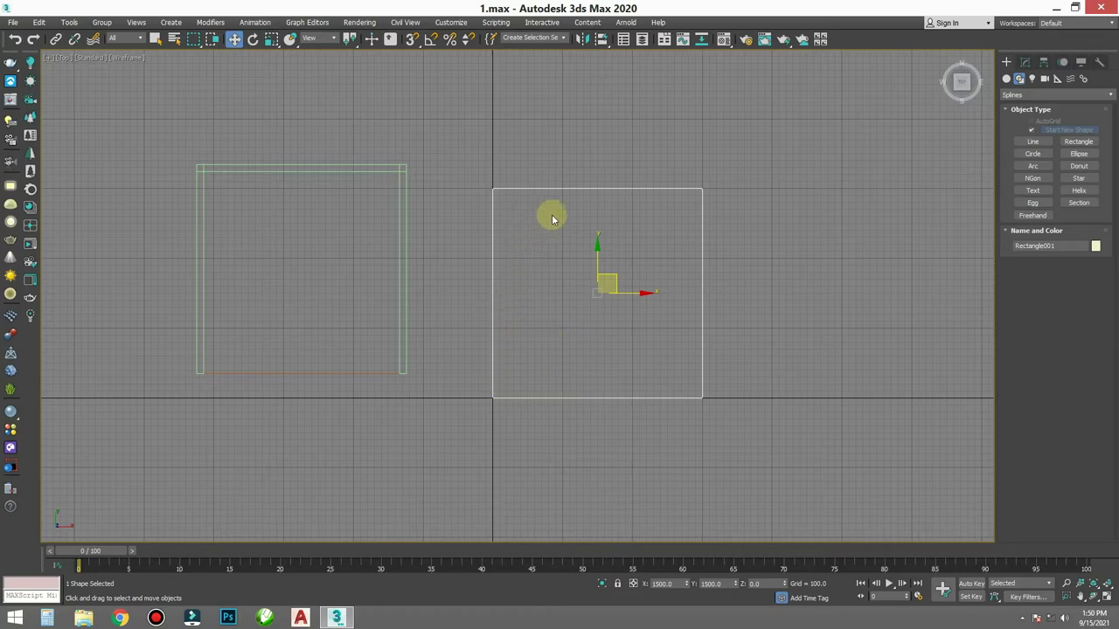
middle_click_drag(650, 328, 636, 327)
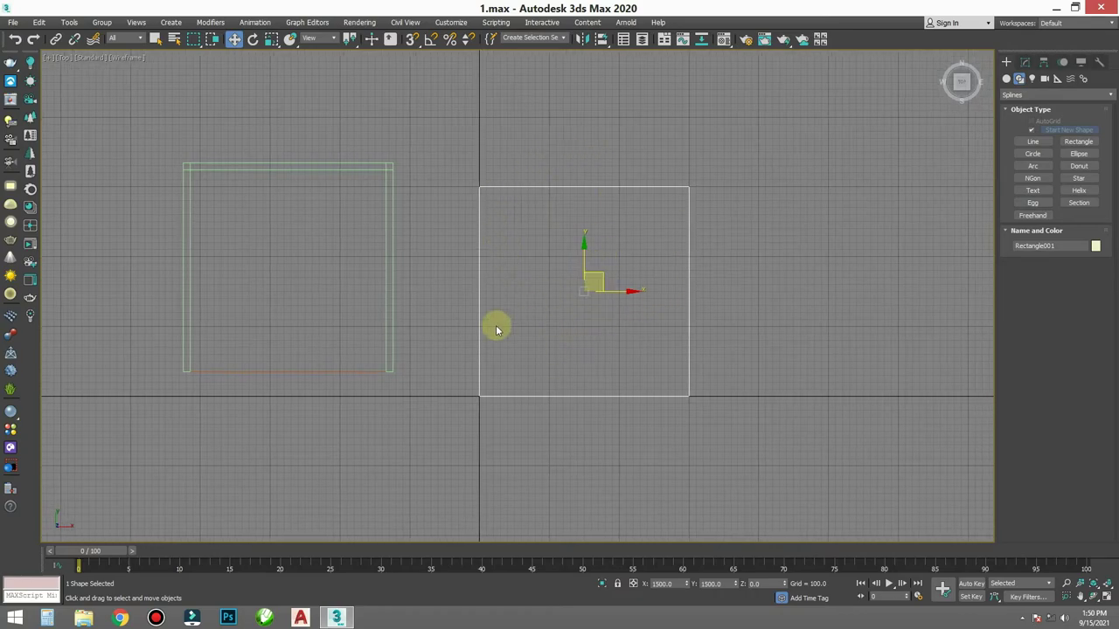
- Activate the Line tool with grid snapping and zoom onto Rectangle001
left_click(506, 256)
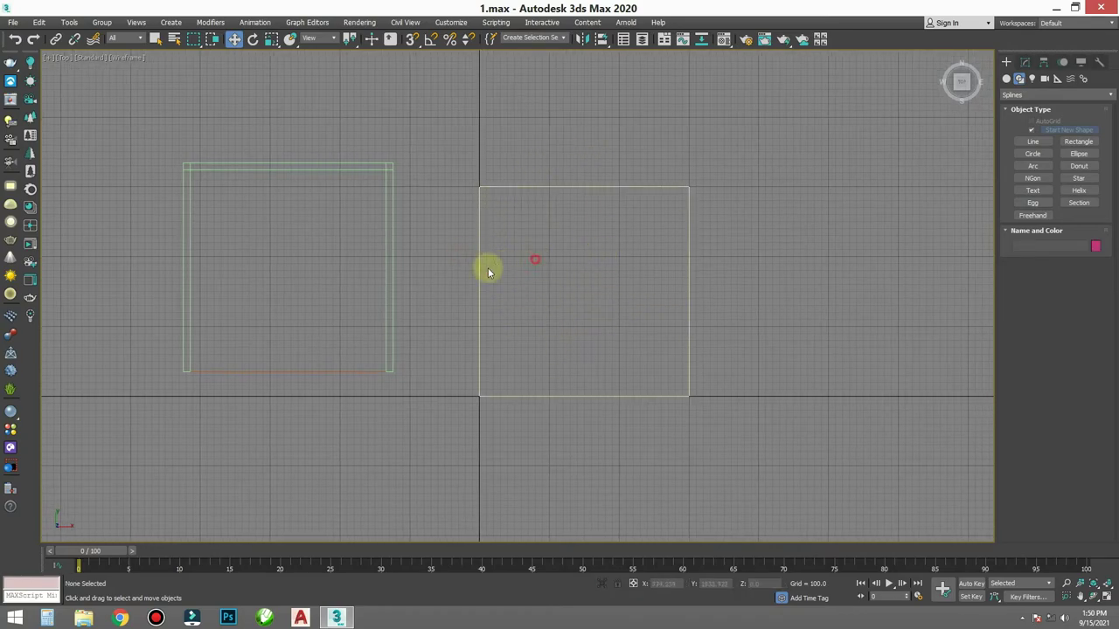
left_click(479, 271)
left_click(445, 247)
right_click(500, 245)
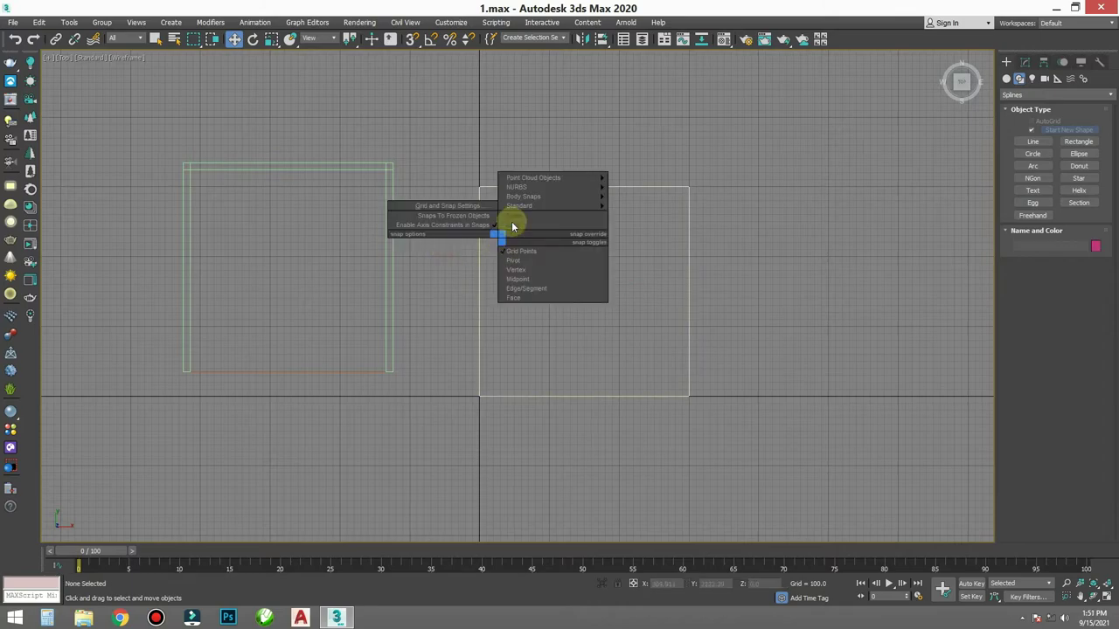
right_click(524, 278, "ctrl")
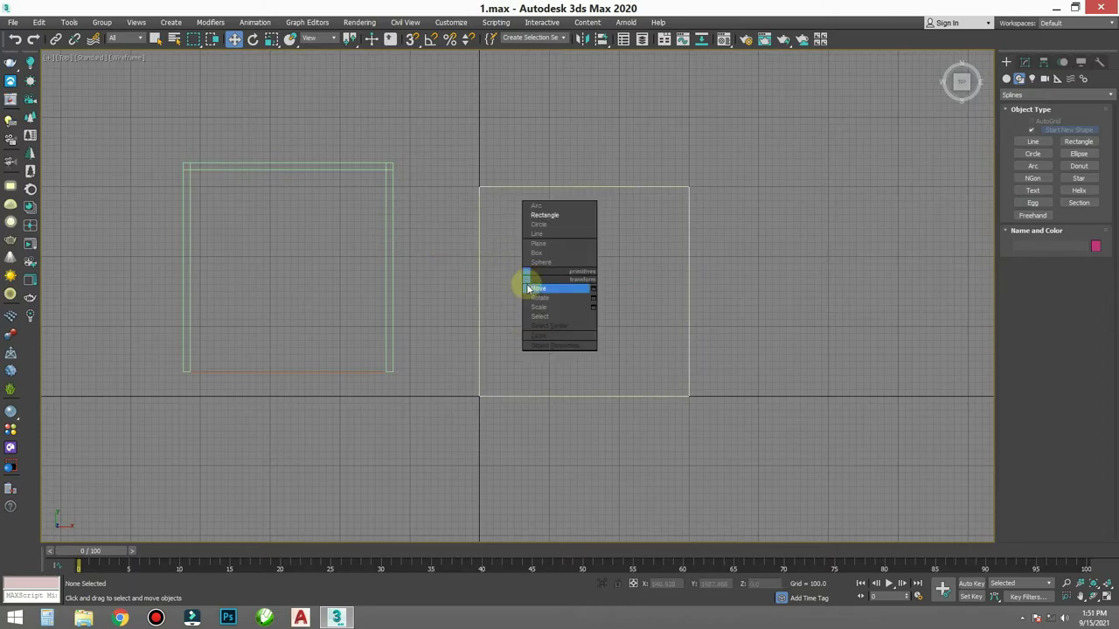
left_click(545, 234)
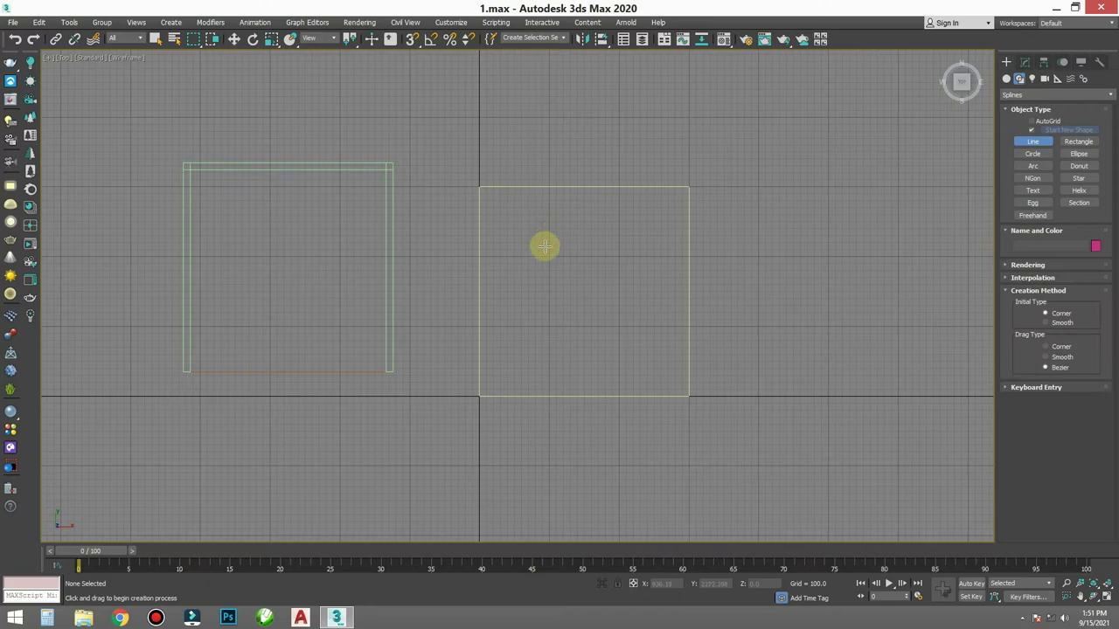
key("s")
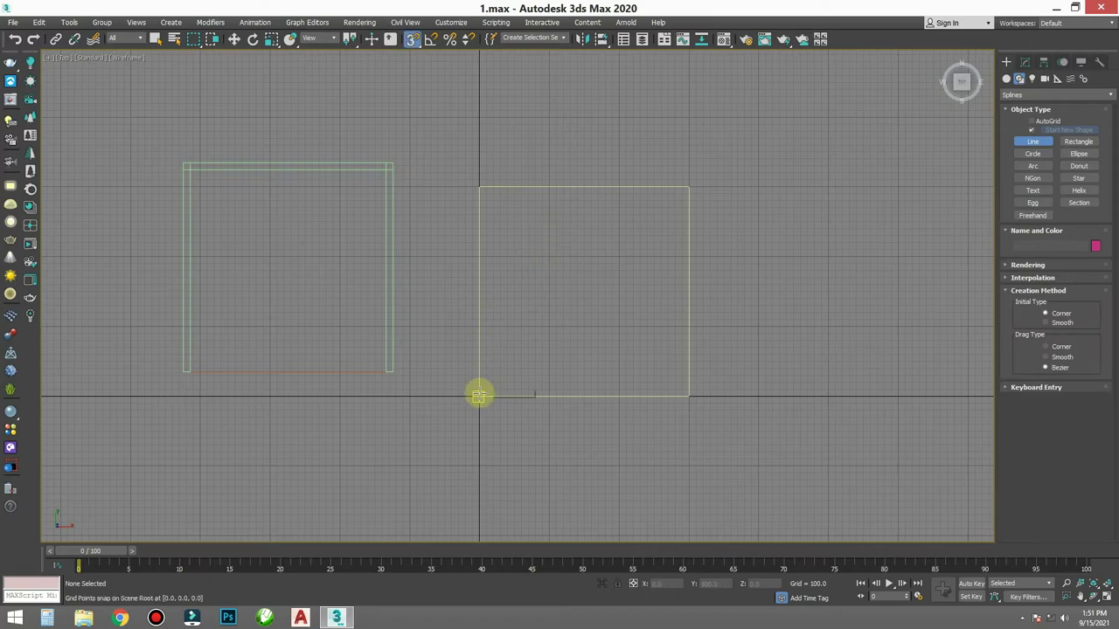
mouse_move(534, 329)
middle_mouse_down()
mouse_move(551, 287)
mouse_move(477, 414)
middle_mouse_up()
scroll(568, 297, "up", 3)
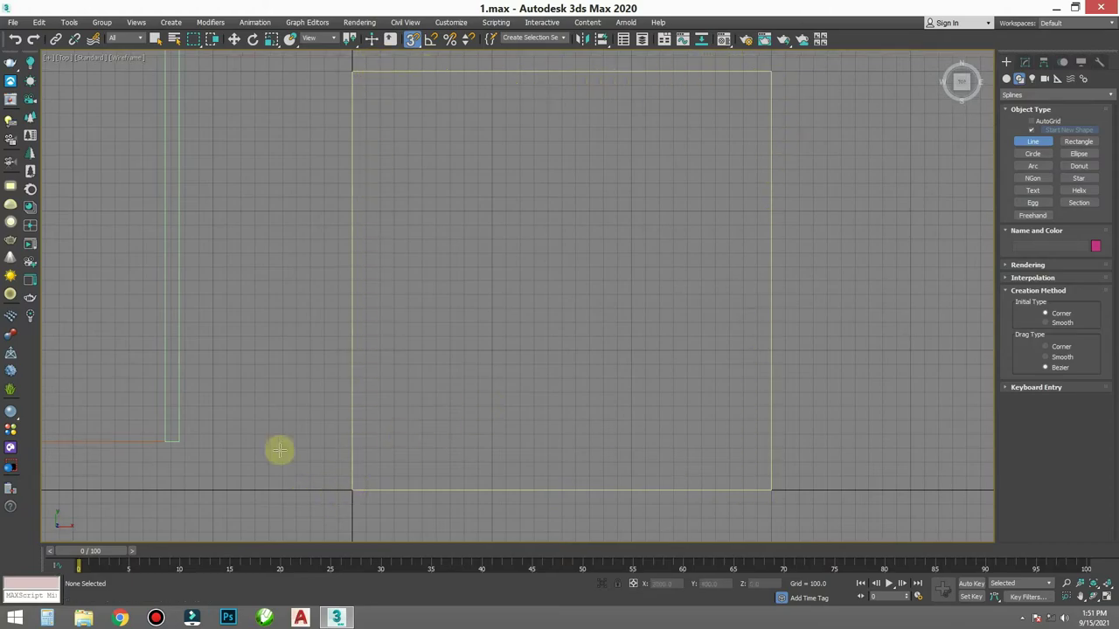
- Trace a closed outline along the rectangle's edges with a 100-unit inner offset
left_click(352, 490)
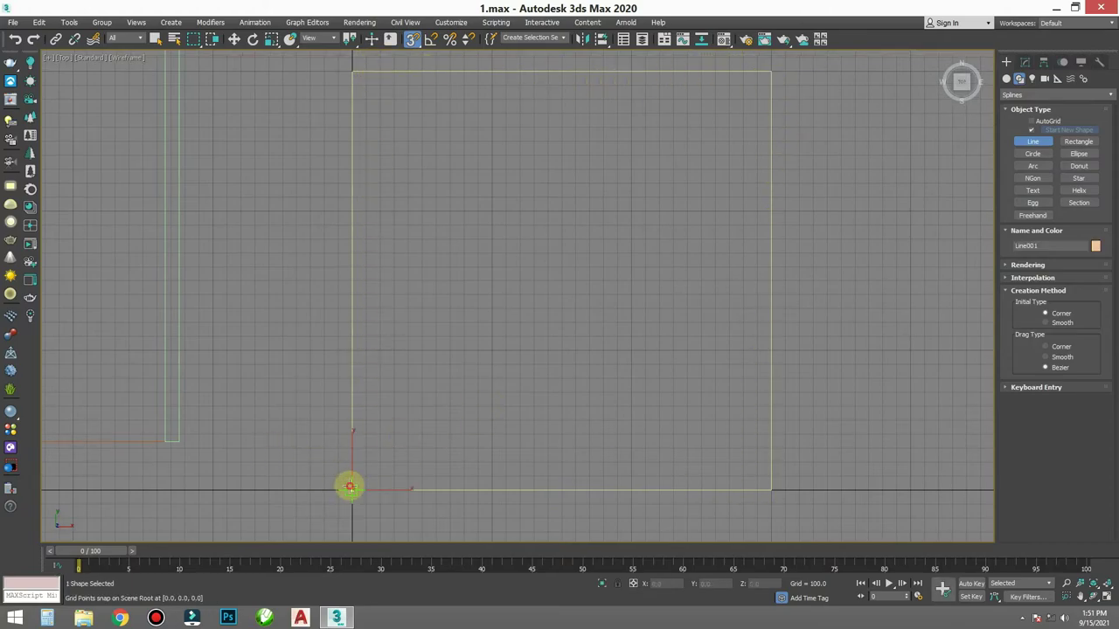
left_click(352, 70)
left_click(770, 70)
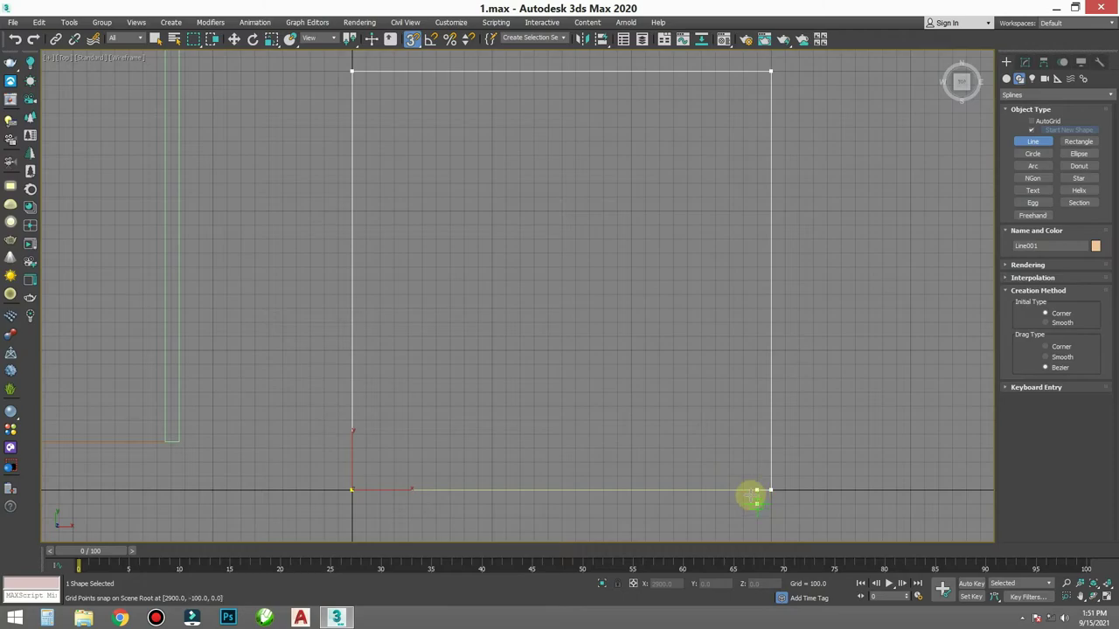
left_click(753, 491)
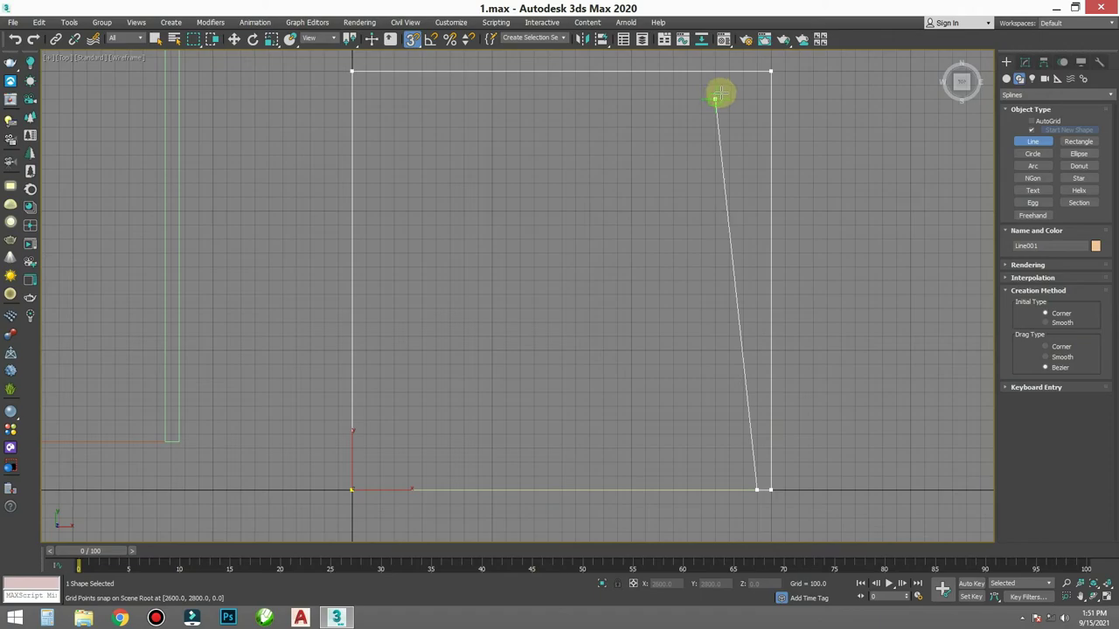
left_click(755, 87)
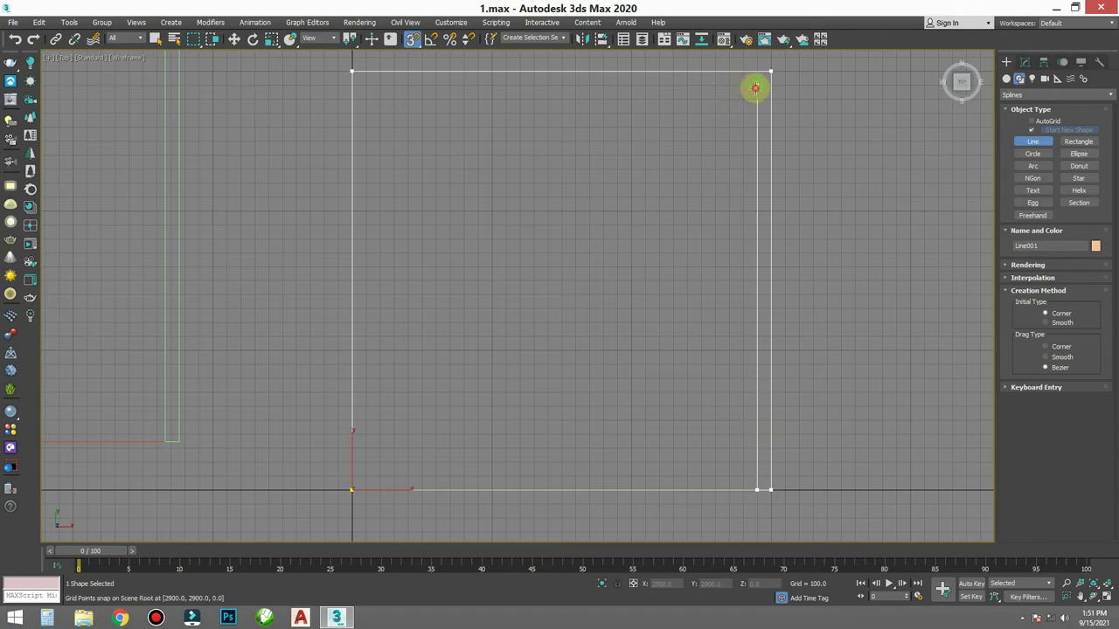
left_click(367, 85)
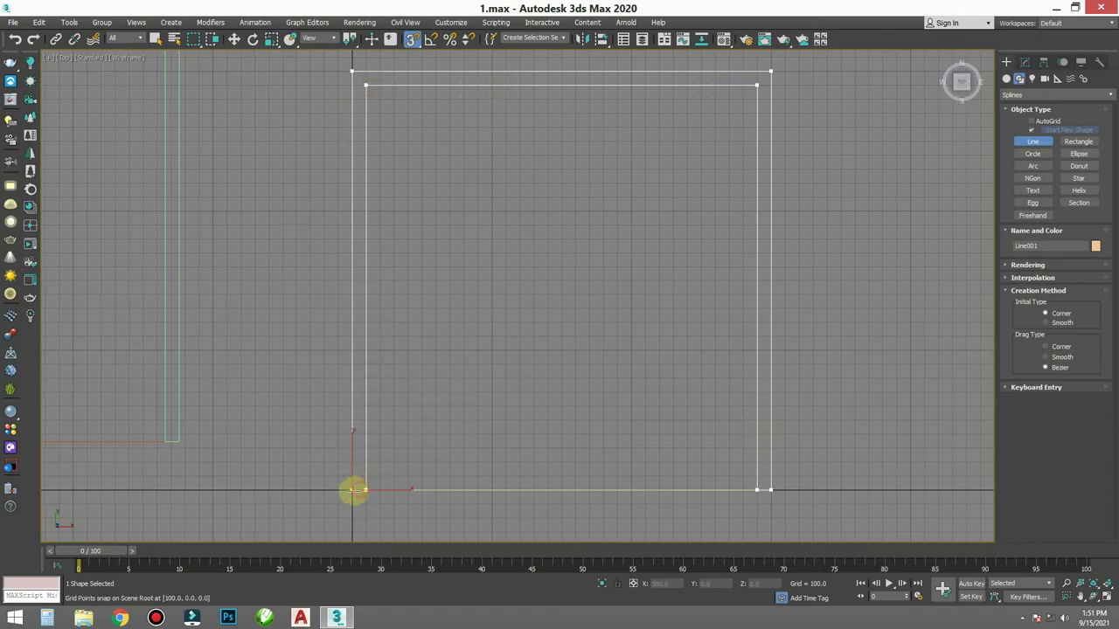
left_click(347, 494)
left_click(532, 353)
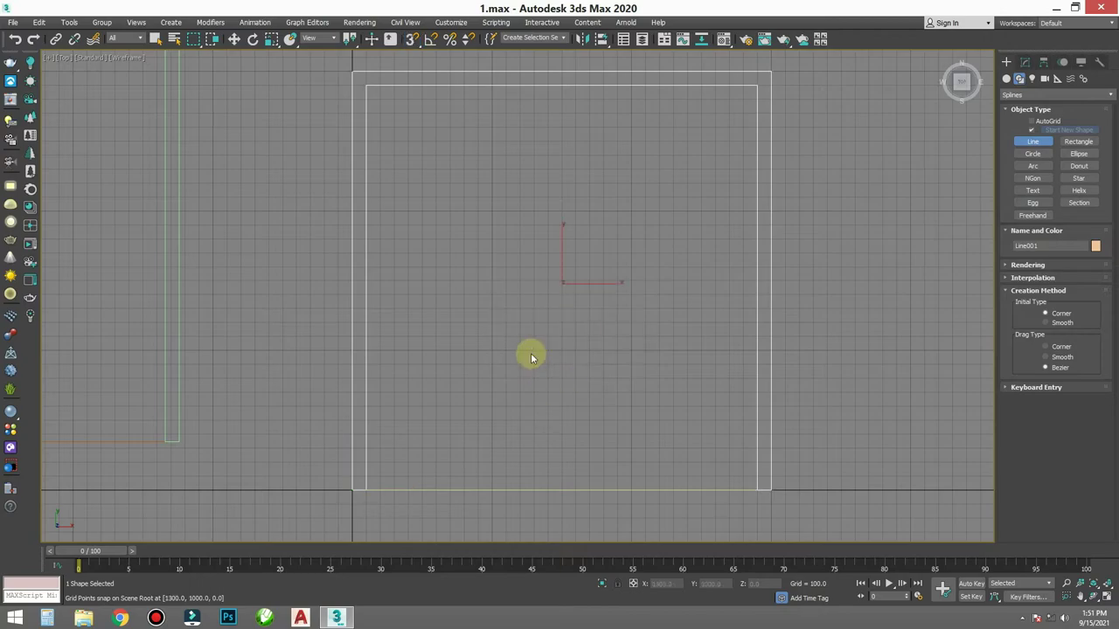
- Return to the perspective view and select the traced outline Line001
key("w")
key("p")
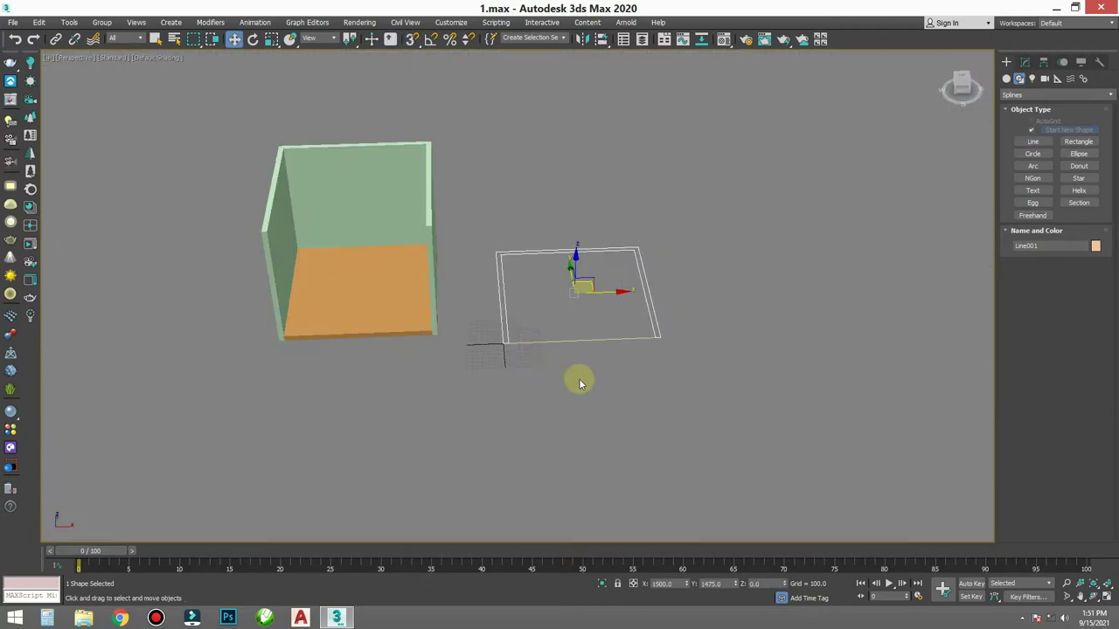
left_click(591, 380)
scroll(610, 365, "up", 3)
left_click(589, 320)
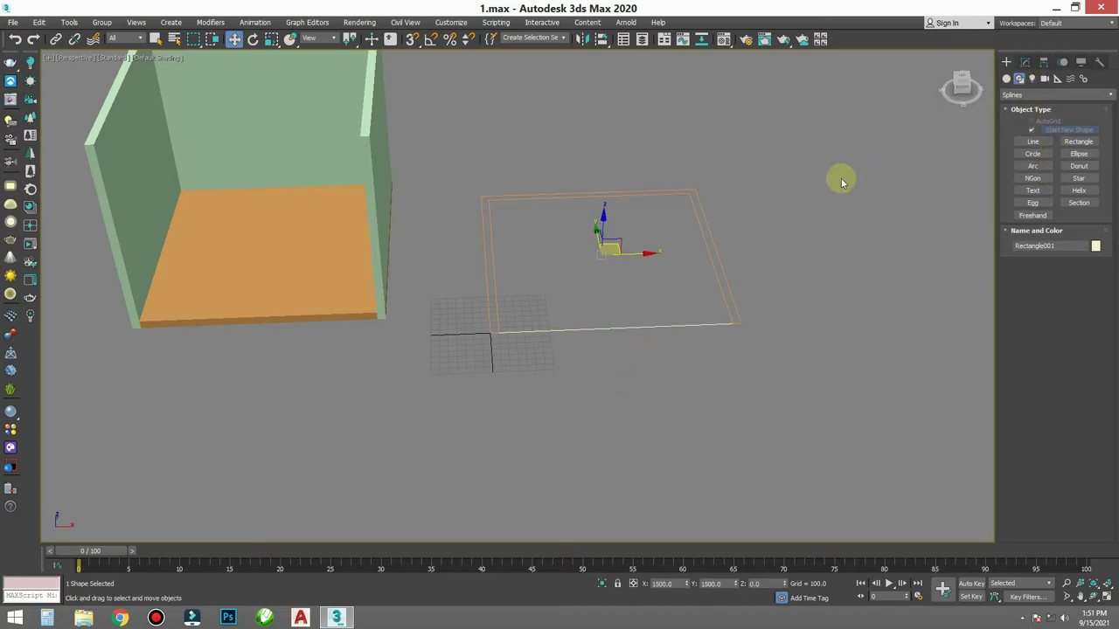
left_click(765, 207)
left_click(707, 233)
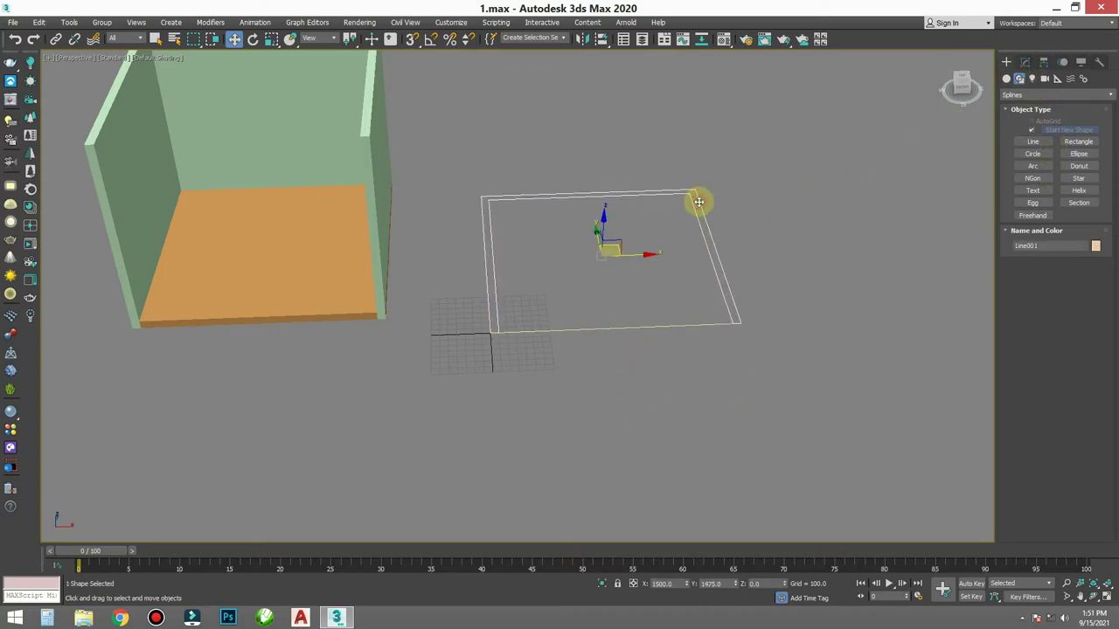
- Add an Extrude modifier to Line001 with Amount 2400
left_click(1025, 62)
left_click(1030, 98)
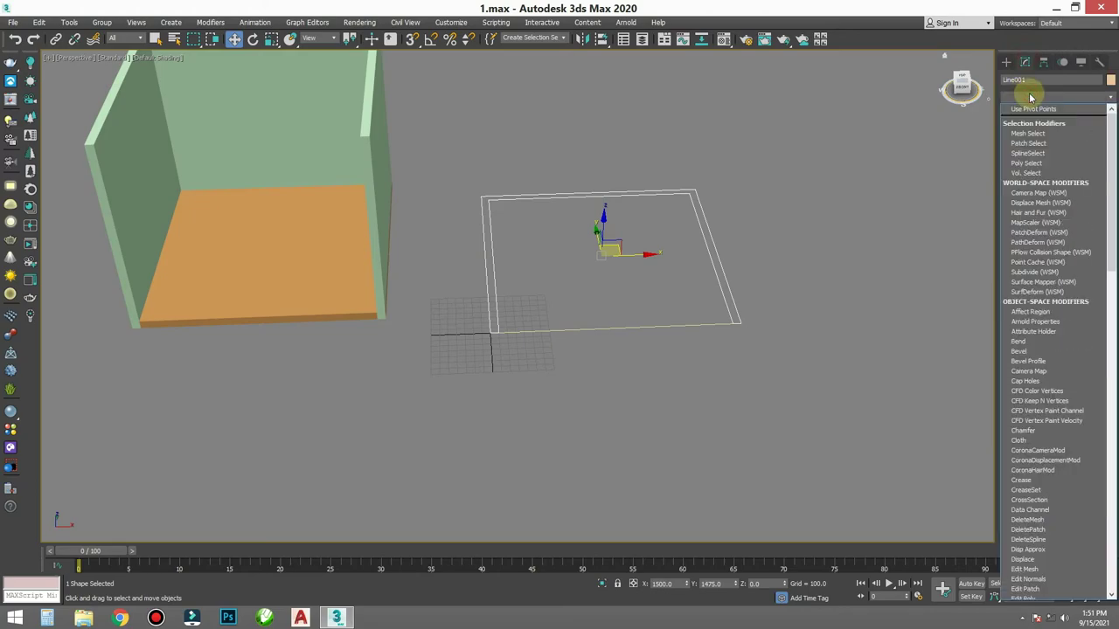
type("ext")
key("Return")
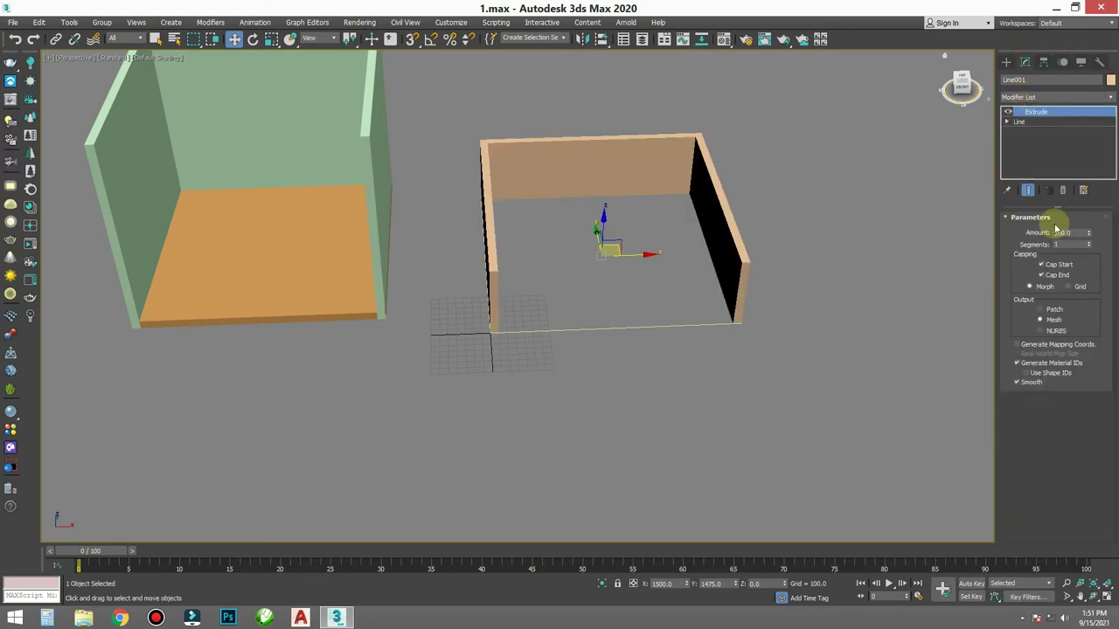
double_click(1077, 232)
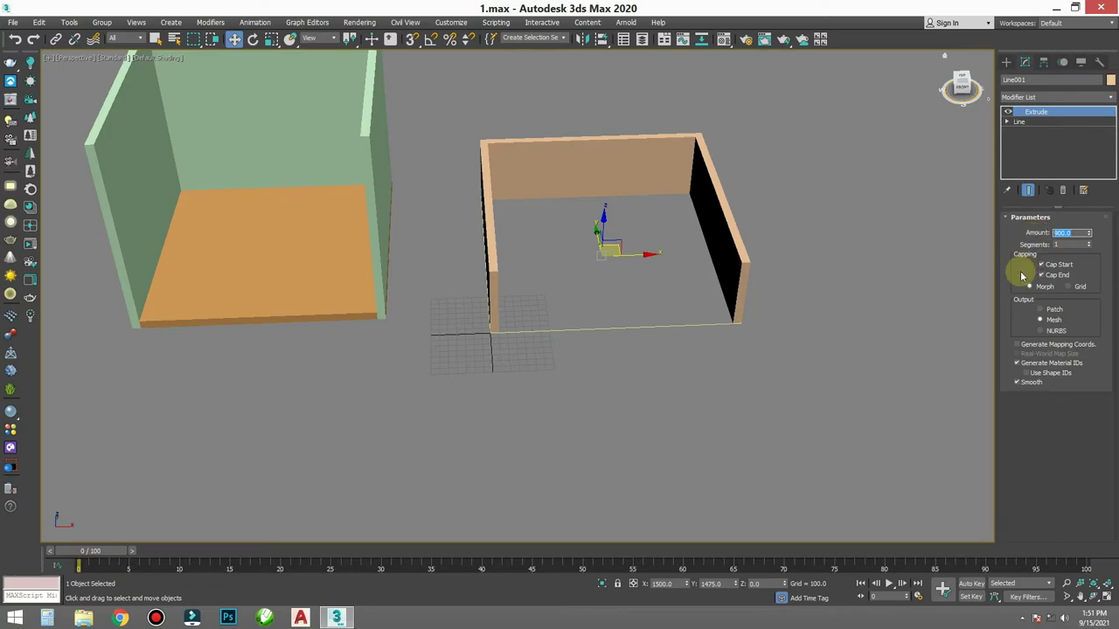
type("2400")
key("Return")
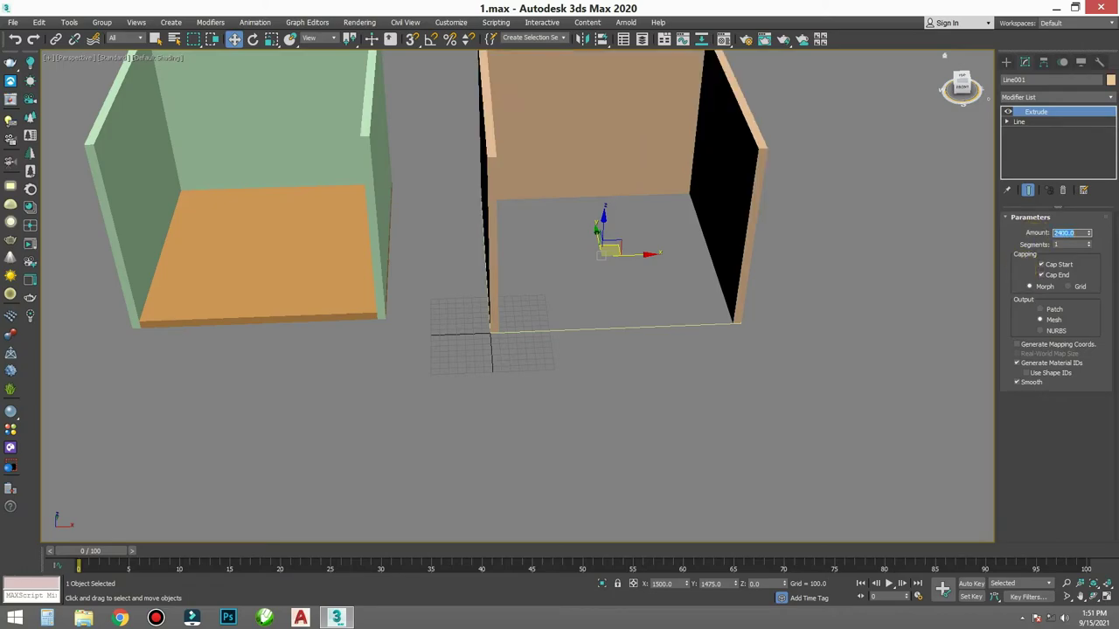
- Extrude Rectangle001 by 100 units to form the floor inside the walls
middle_click_drag(712, 334, 687, 352)
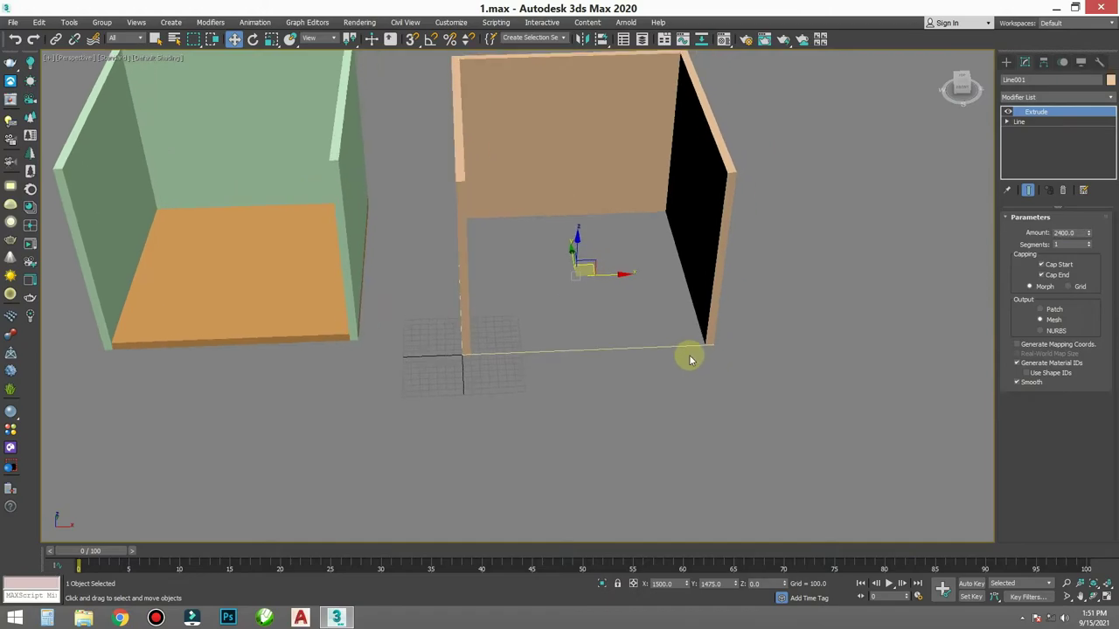
left_click_drag(644, 374, 586, 312)
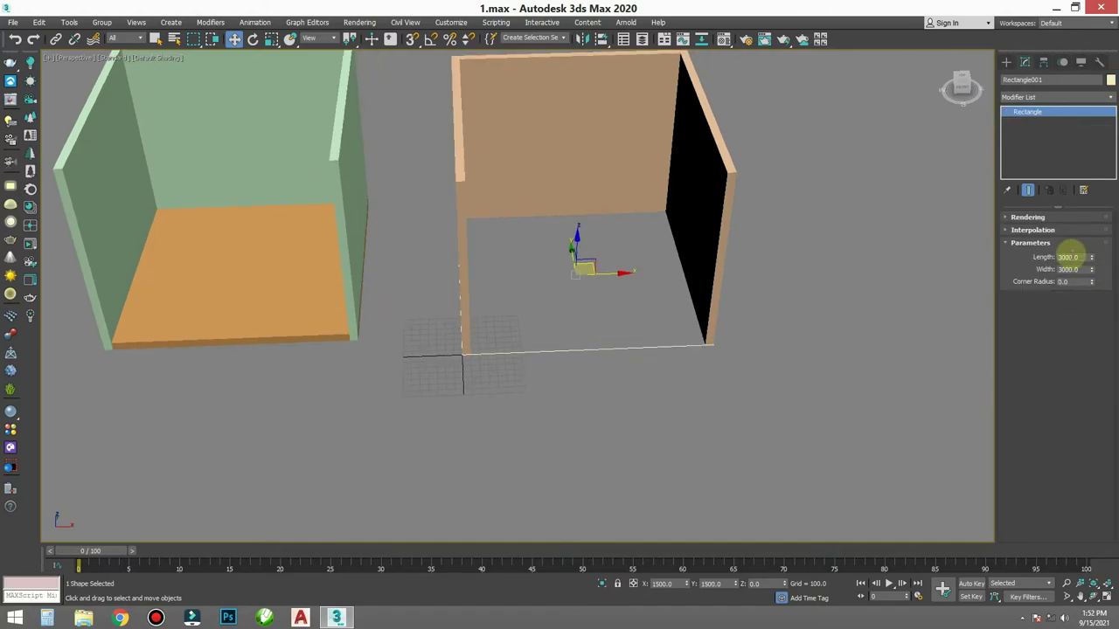
left_click(1028, 96)
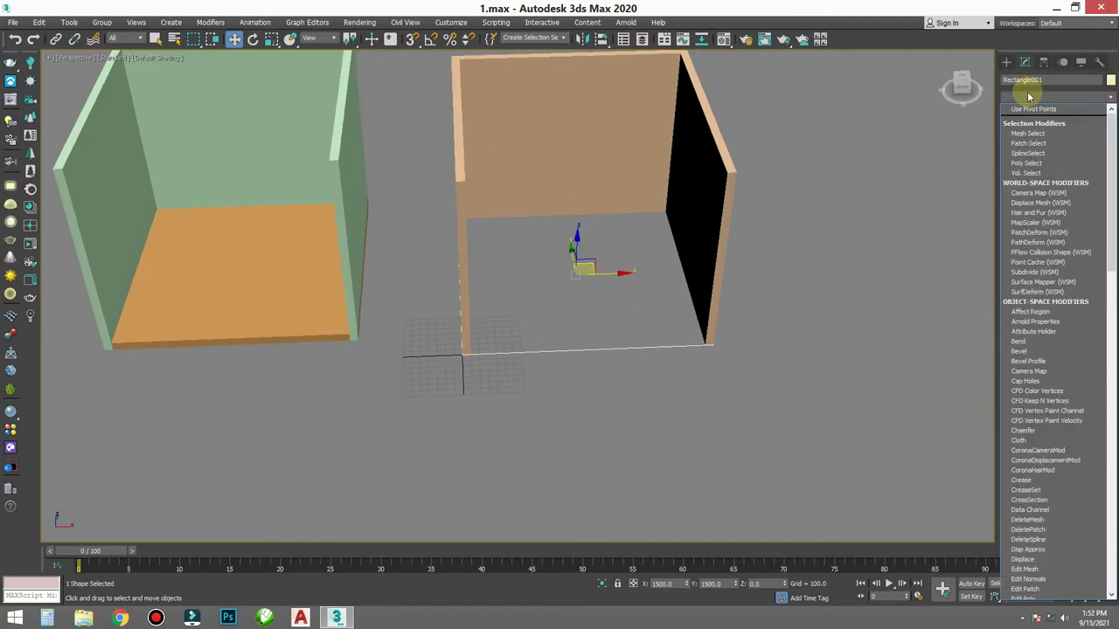
scroll(1054, 262, "down", 3)
left_click(1036, 159)
double_click(1064, 232)
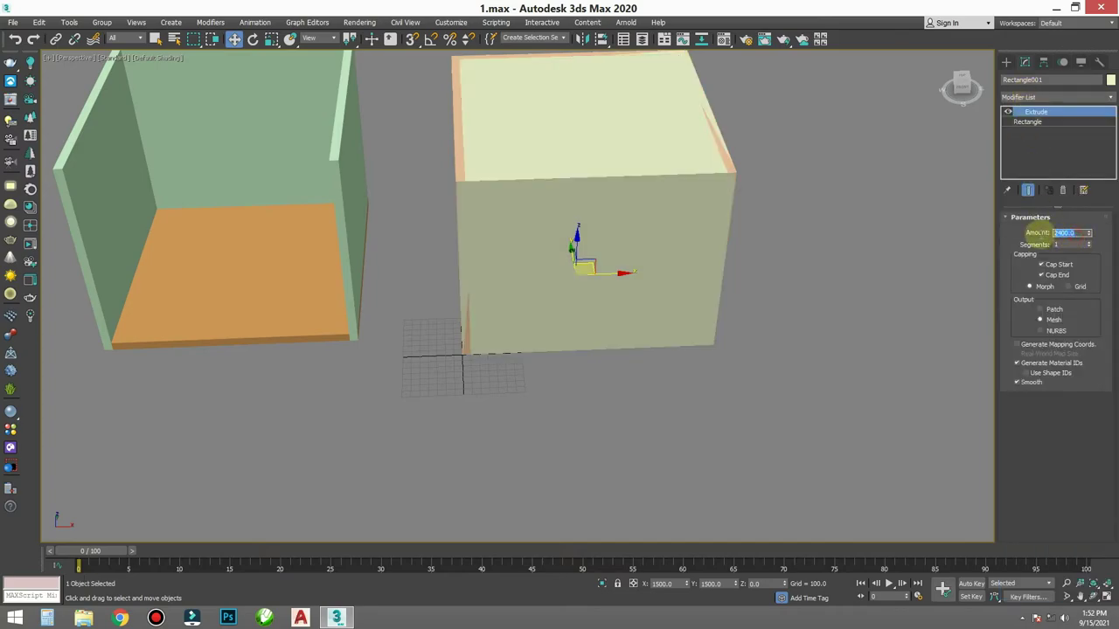
type("100")
key("Return")
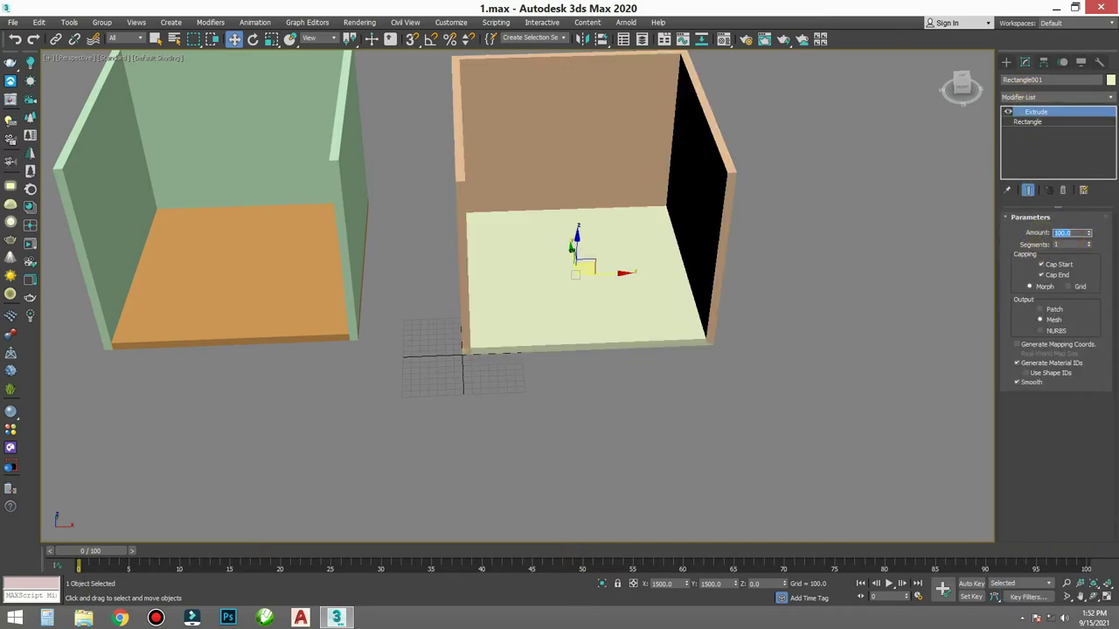
middle_click_drag(859, 296, 799, 289)
left_click(813, 279)
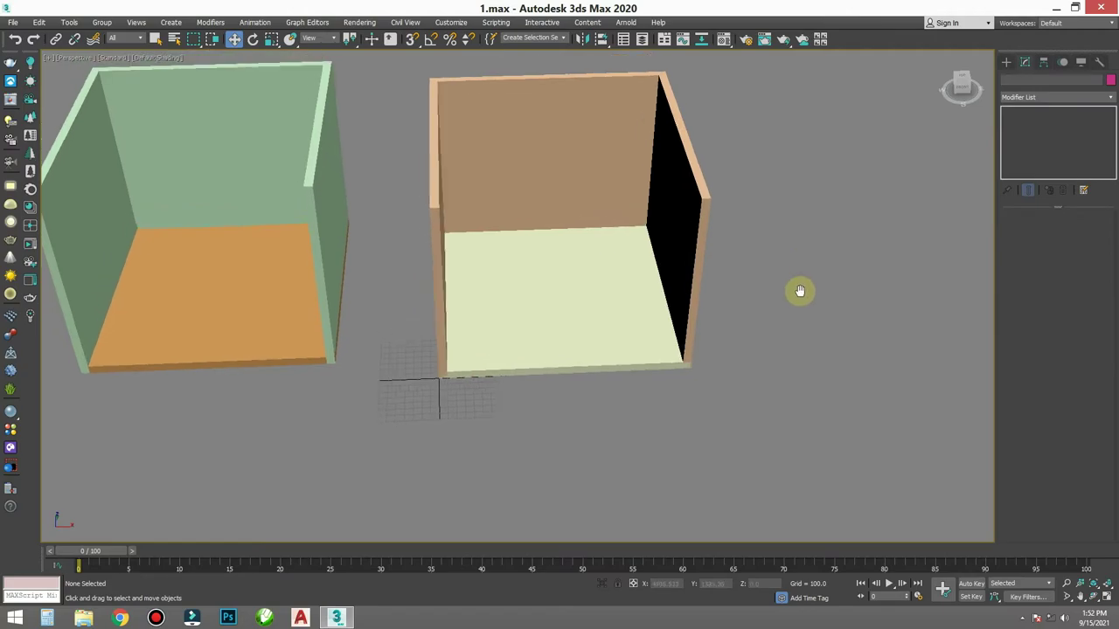
- Select the right room's walls (Line001) and check their height in Front view with snapping on
scroll(718, 301, "up", 5)
scroll(718, 302, "down", 3)
scroll(702, 279, "down", 5)
middle_click_drag(769, 330, 832, 315, "alt")
middle_click_drag(673, 282, 658, 280)
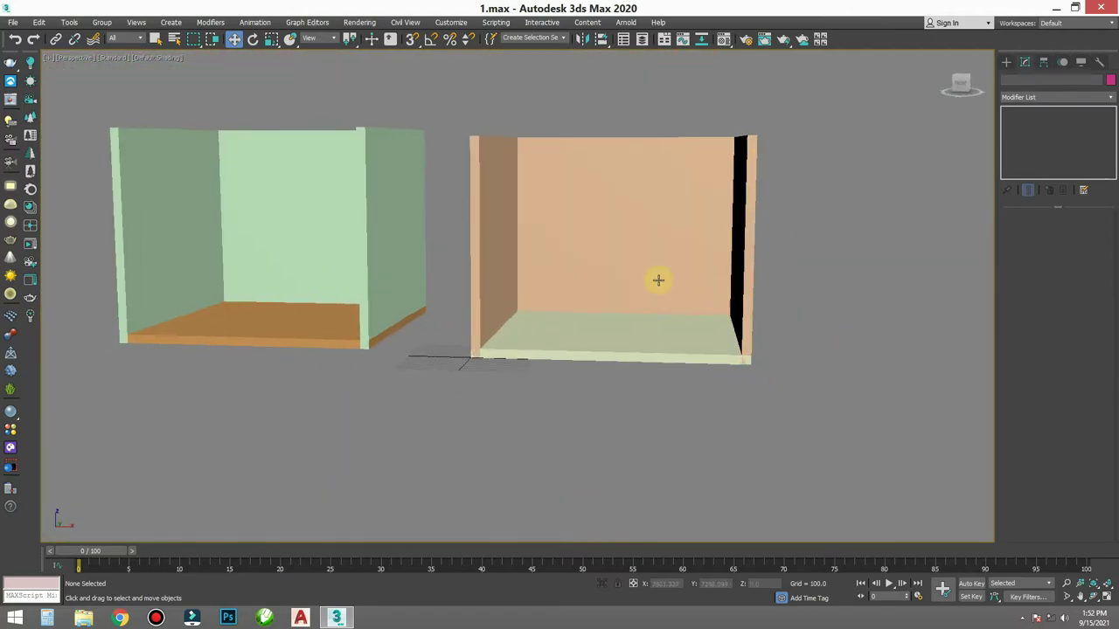
left_click(643, 261)
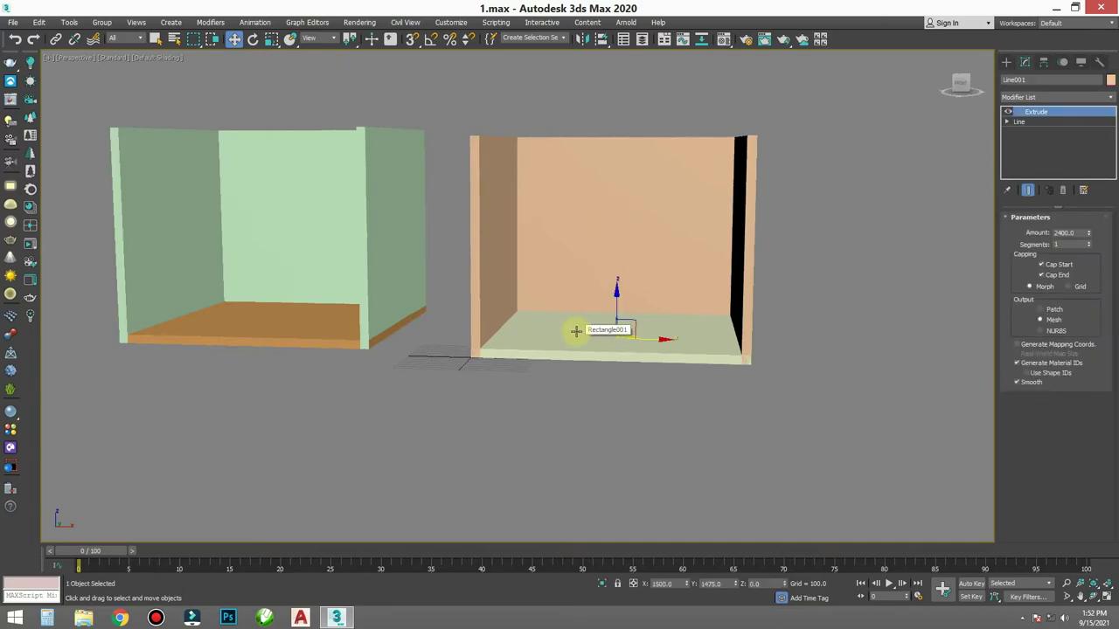
key("f")
middle_click_drag(581, 336, 709, 257)
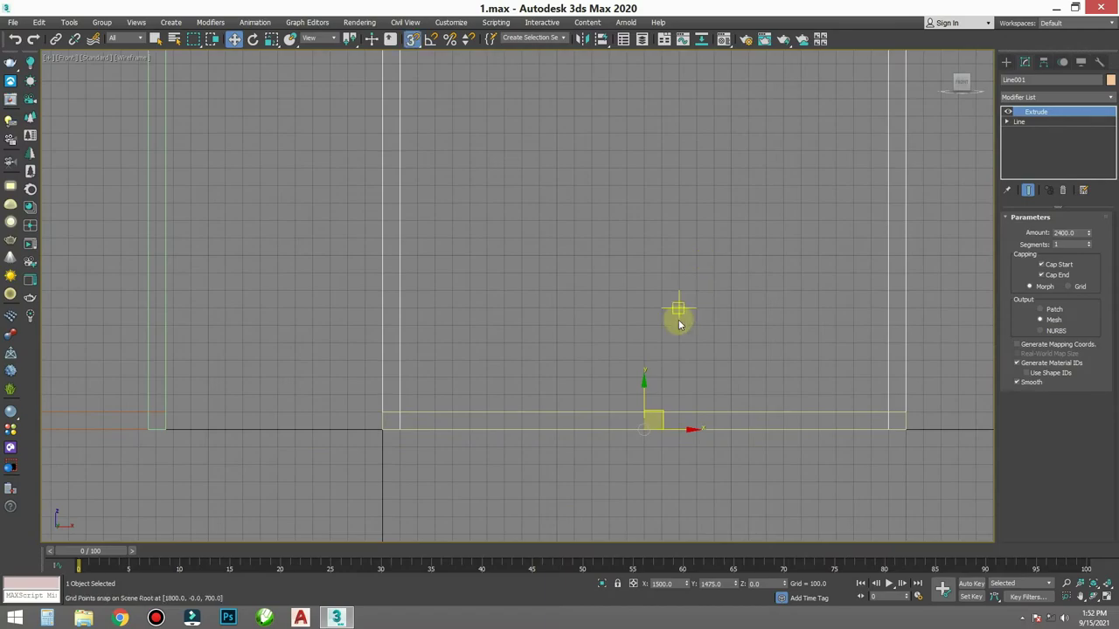
key("s")
mouse_move(643, 393)
left_mouse_down()
mouse_move(642, 382)
mouse_move(642, 412)
left_mouse_up()
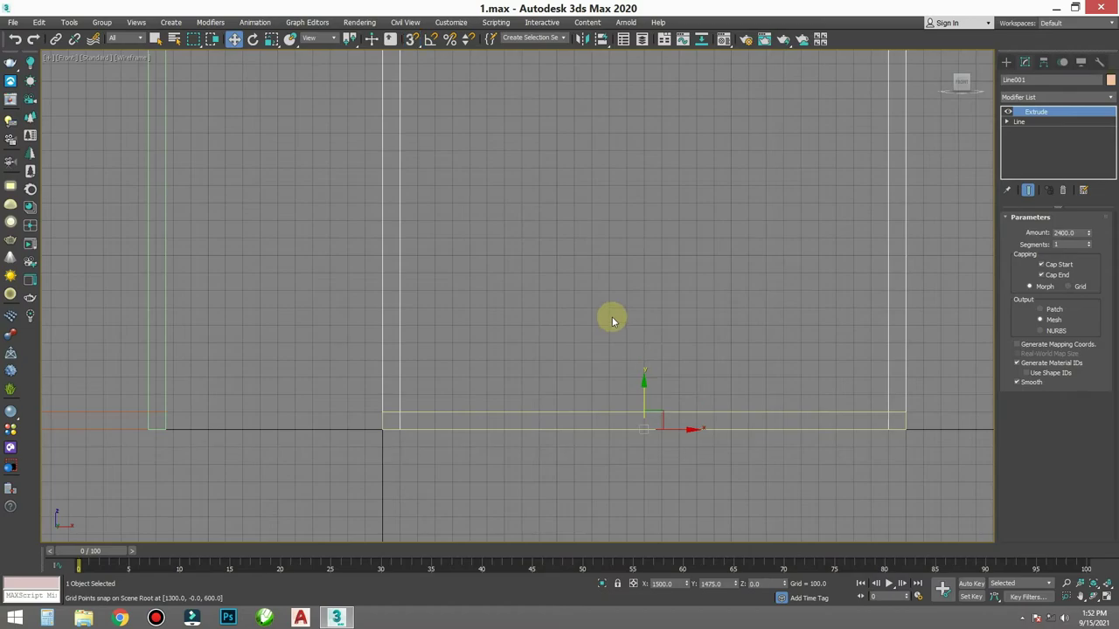
key("p")
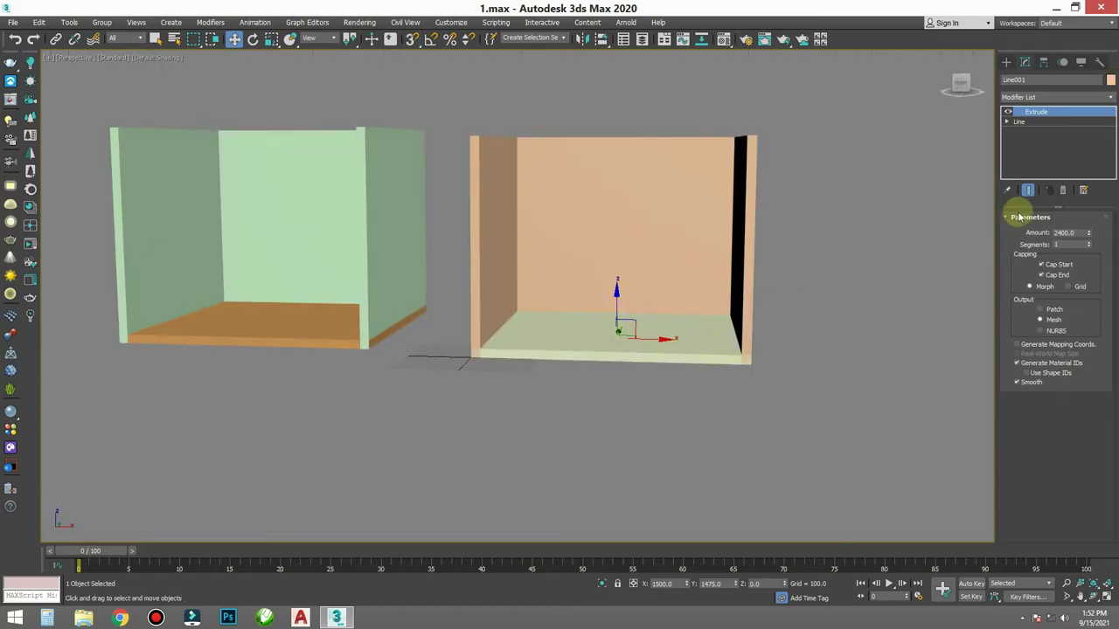
- Set Line001's Extrude Amount to 2500 in Perspective view and deselect the walls
double_click(1062, 233)
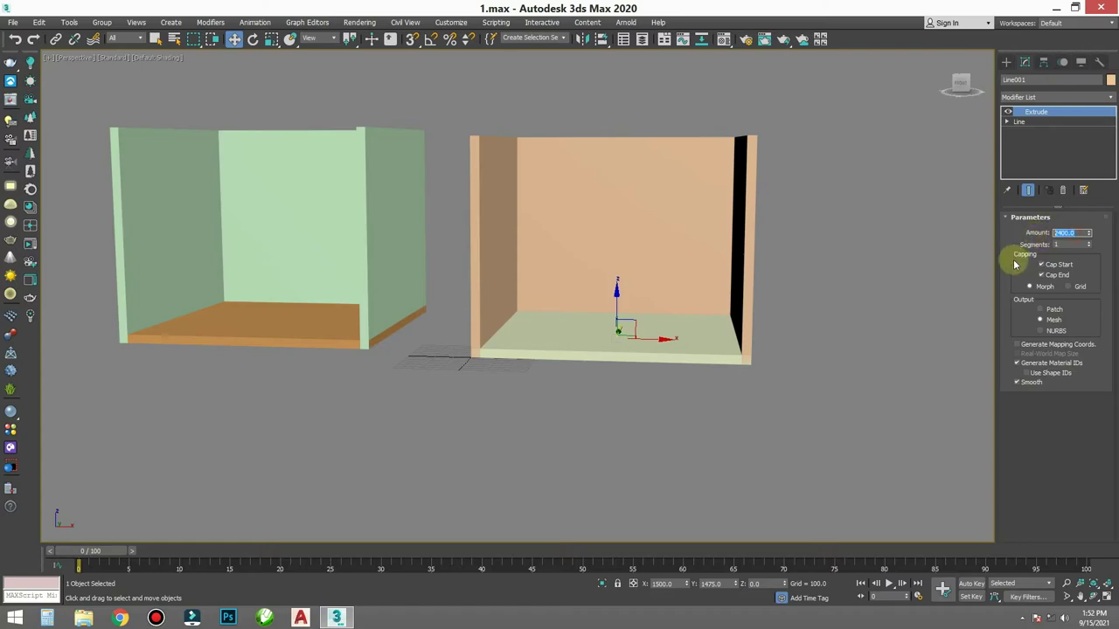
type("2500")
key("Return")
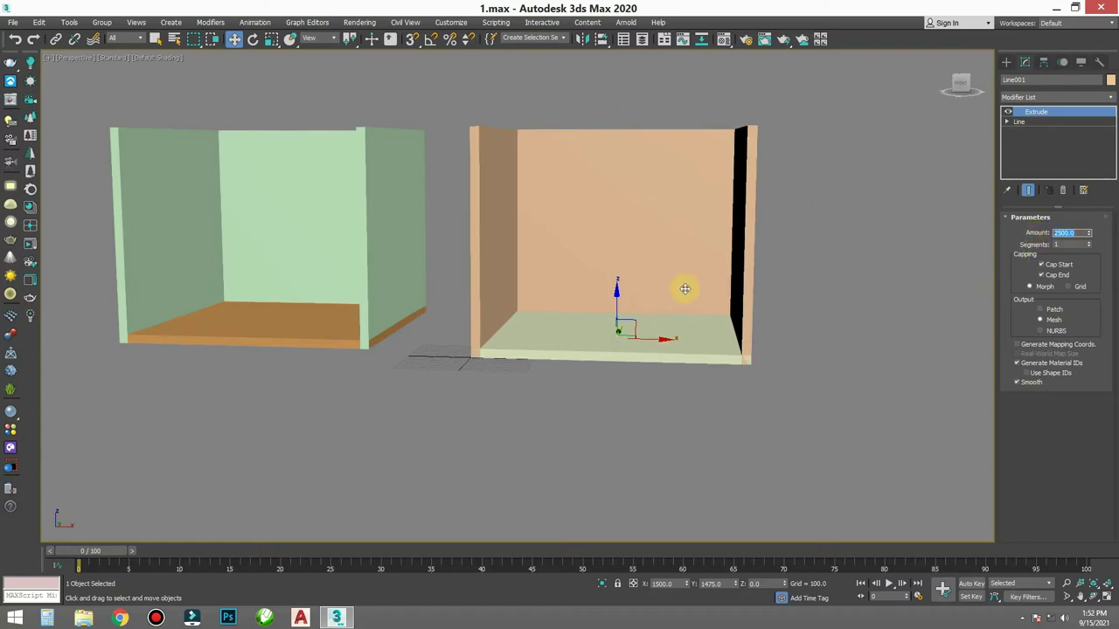
middle_click_drag(685, 289, 672, 346)
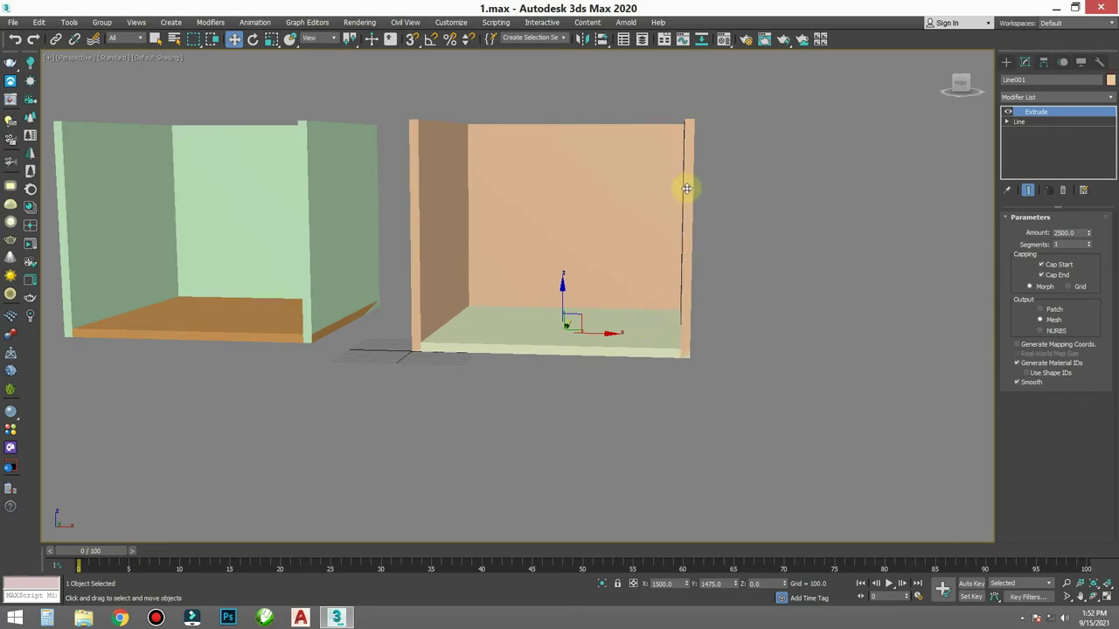
left_click(763, 213)
- Delete the green room's floor and walls, including the remaining green wall
scroll(763, 213, "down", 5)
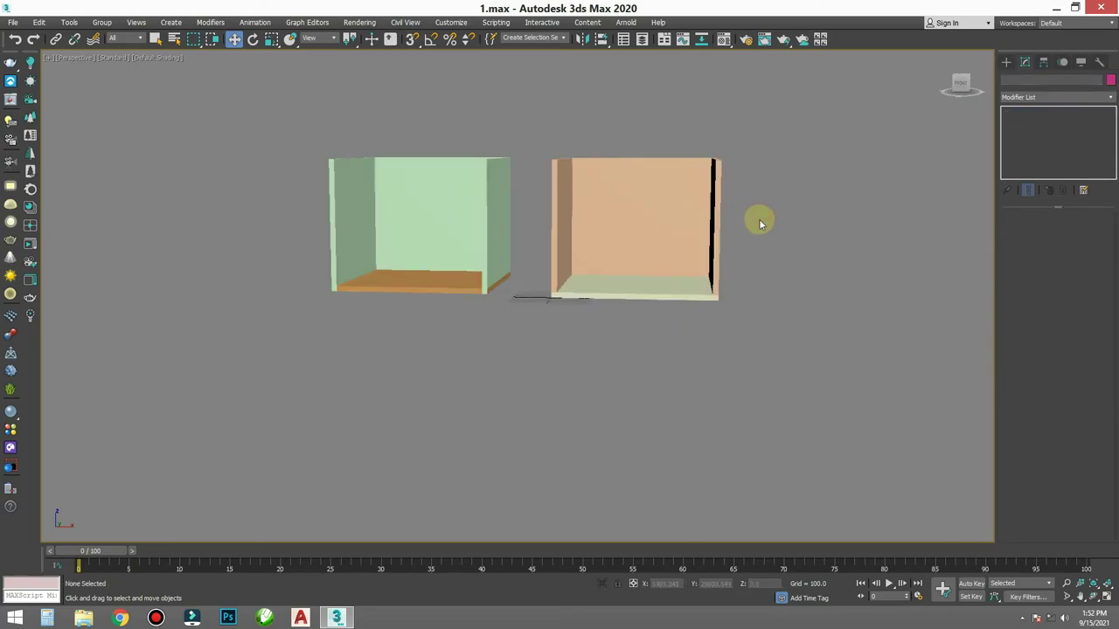
middle_click_drag(757, 220, 778, 259, "alt")
scroll(744, 217, "up", 3)
scroll(745, 263, "up", 3)
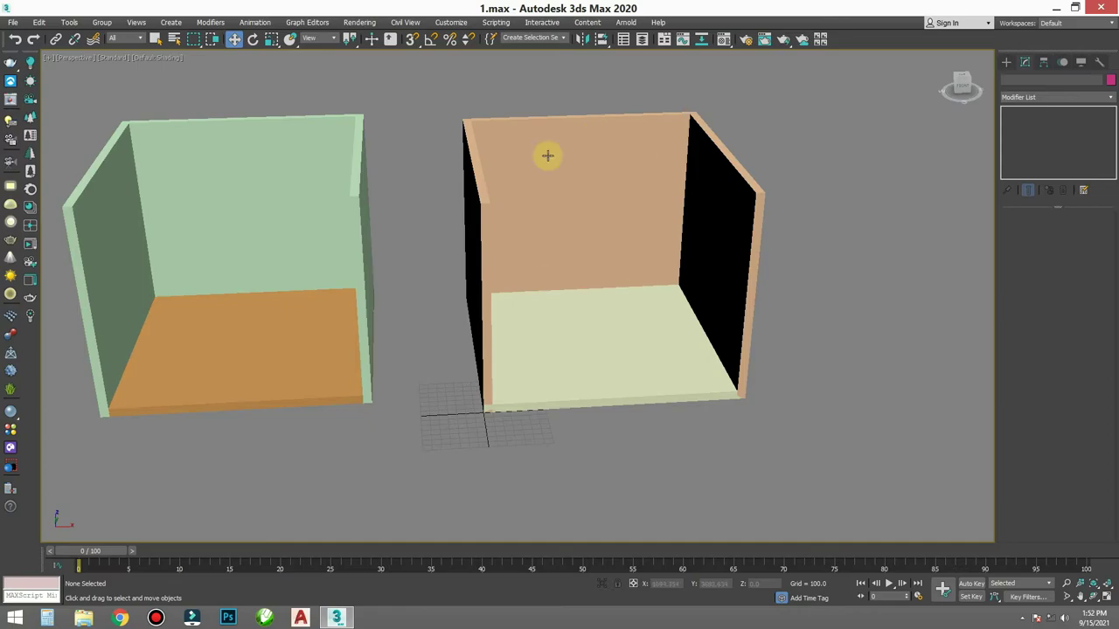
mouse_move(891, 312)
middle_mouse_down("alt")
mouse_move(854, 334)
mouse_move(824, 307)
mouse_move(778, 302)
mouse_move(831, 300)
mouse_move(797, 317)
mouse_move(707, 243)
middle_mouse_up("alt")
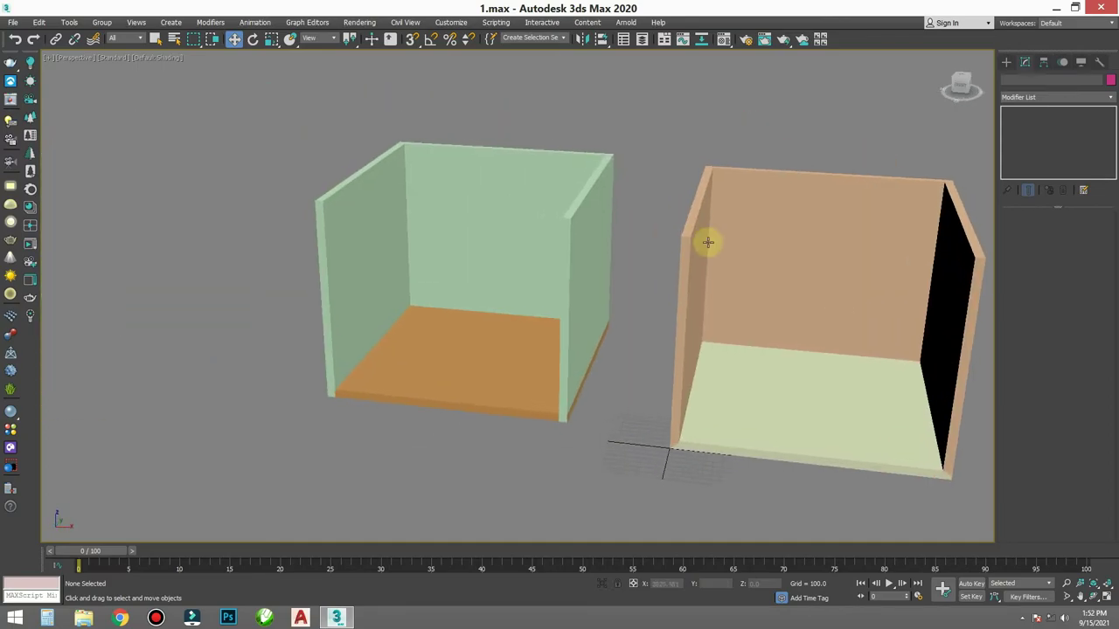
left_click_drag(603, 109, 467, 410)
key("Delete")
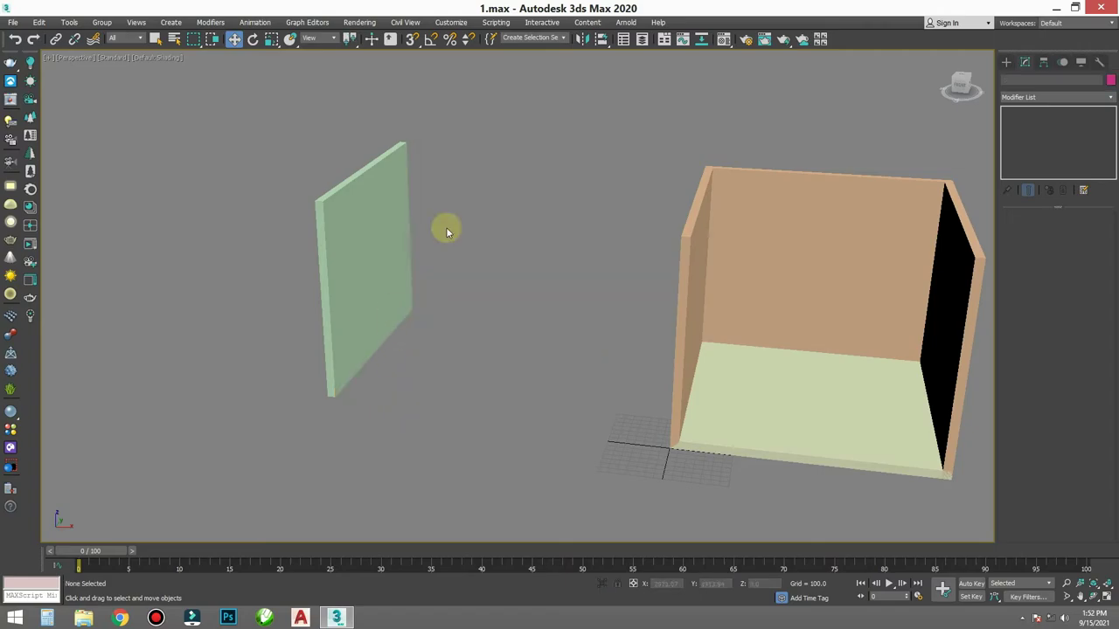
left_click_drag(447, 232, 285, 337)
key("Delete")
- Switch to the Top view and frame the whole room outline
middle_click_drag(376, 311, 465, 376, "alt")
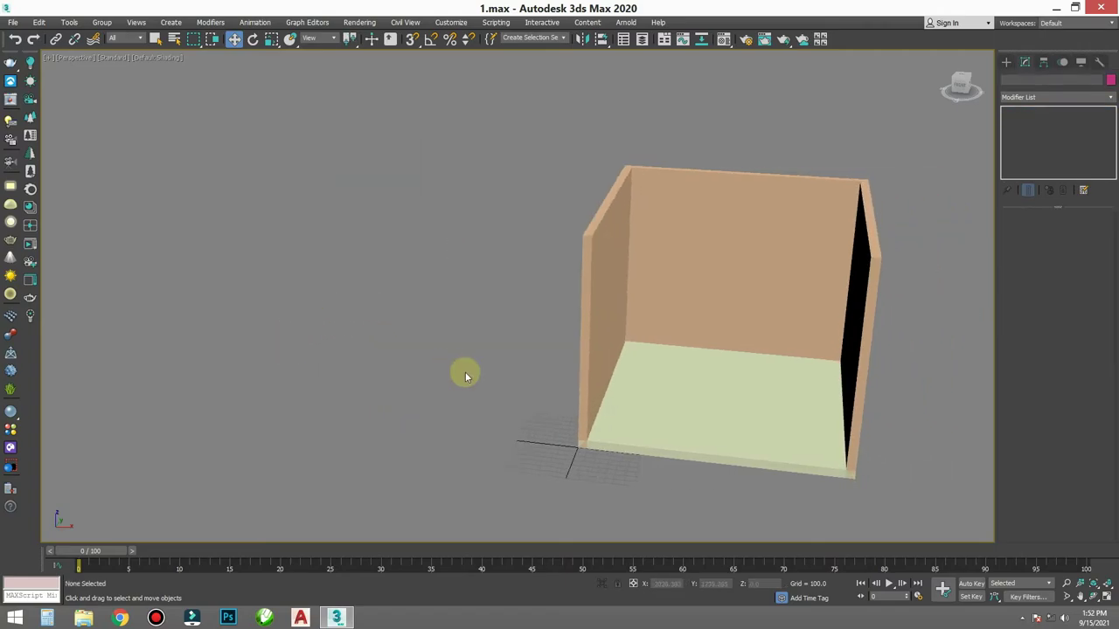
key("t")
mouse_move(740, 263)
middle_mouse_down()
mouse_move(585, 289)
mouse_move(639, 292)
mouse_move(544, 278)
mouse_move(528, 322)
middle_mouse_up()
scroll(639, 292, "down", 2)
scroll(543, 278, "up", 2)
mouse_move(563, 360)
middle_mouse_down()
mouse_move(562, 257)
mouse_move(551, 320)
middle_mouse_up()
scroll(562, 249, "down", 2)
scroll(559, 292, "up", 2)
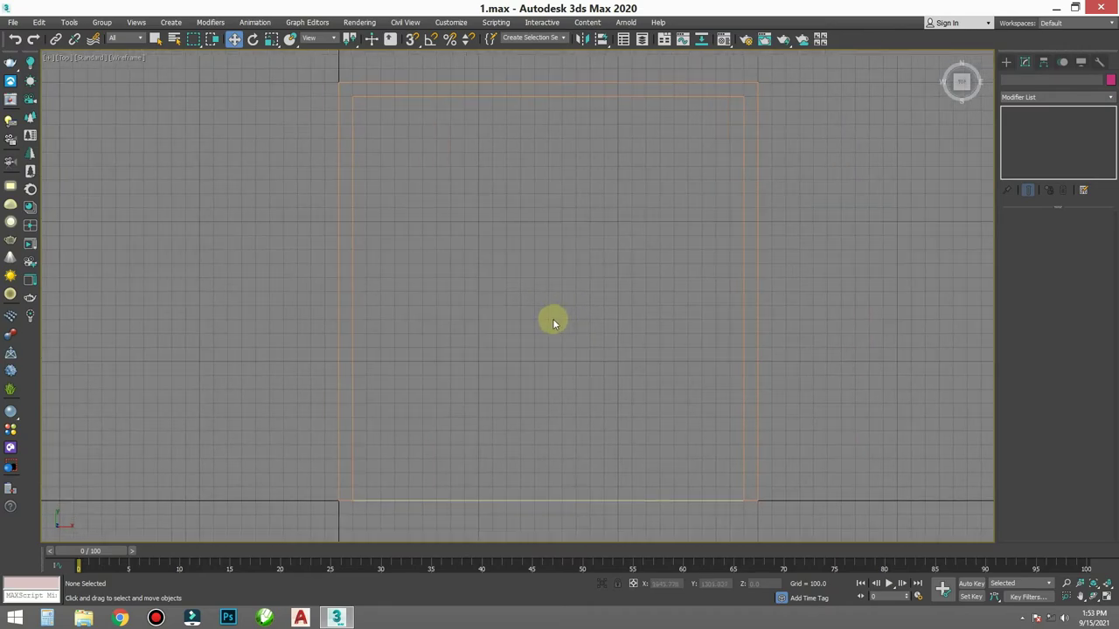
- Start a snapped Line and trace the outer corners: bottom-left, top-left, top-right, bottom-right
right_click(480, 282, "ctrl")
left_click(490, 239)
key("s")
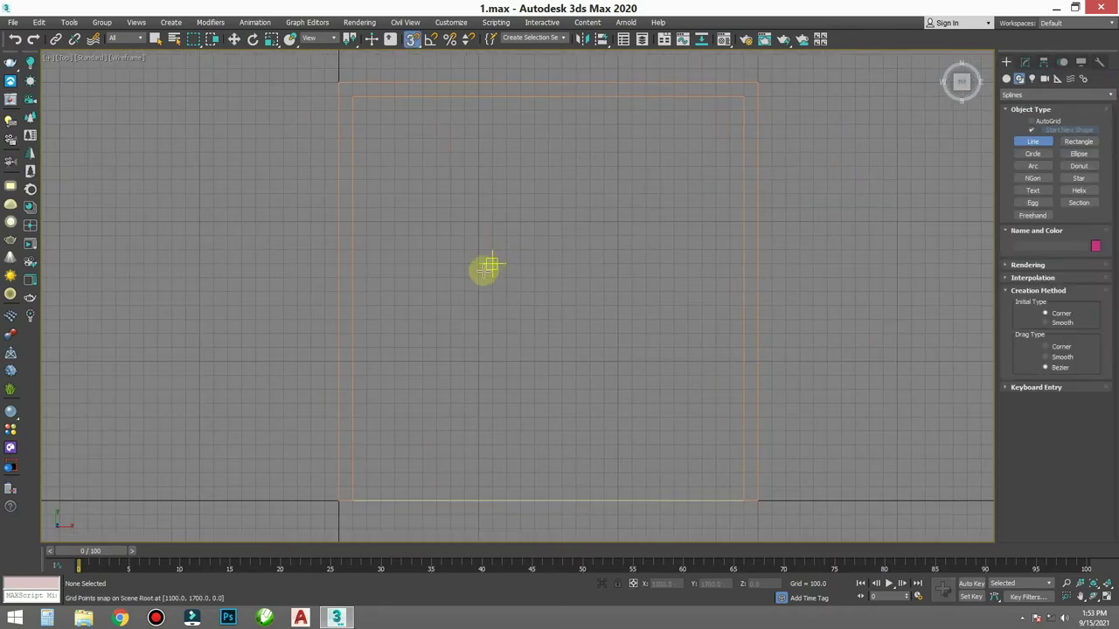
left_click(351, 499)
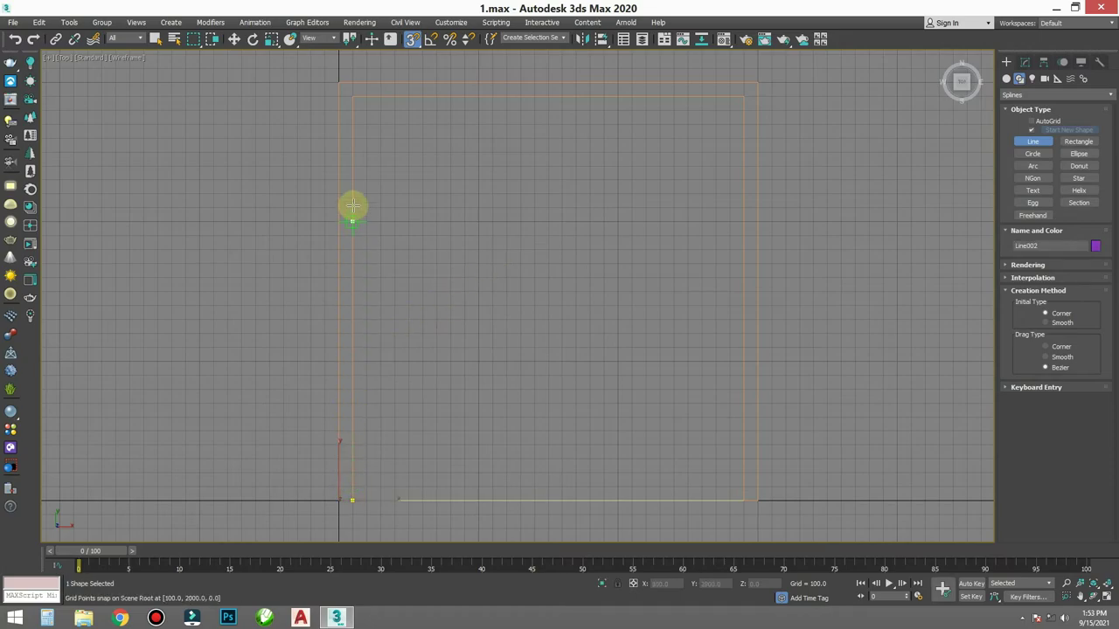
left_click(351, 96)
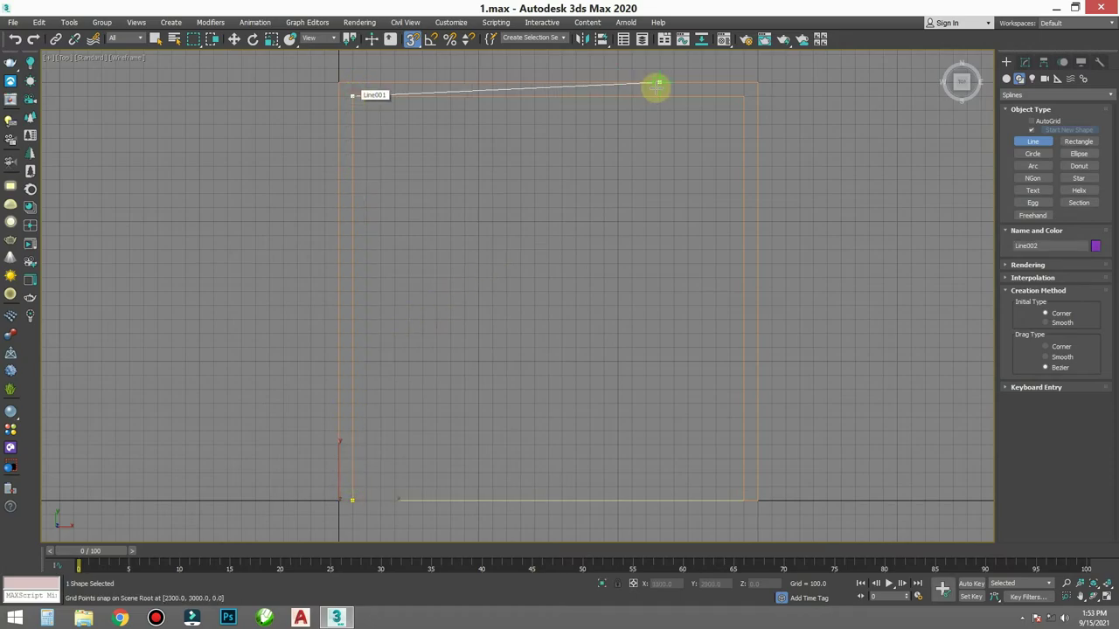
left_click(744, 92)
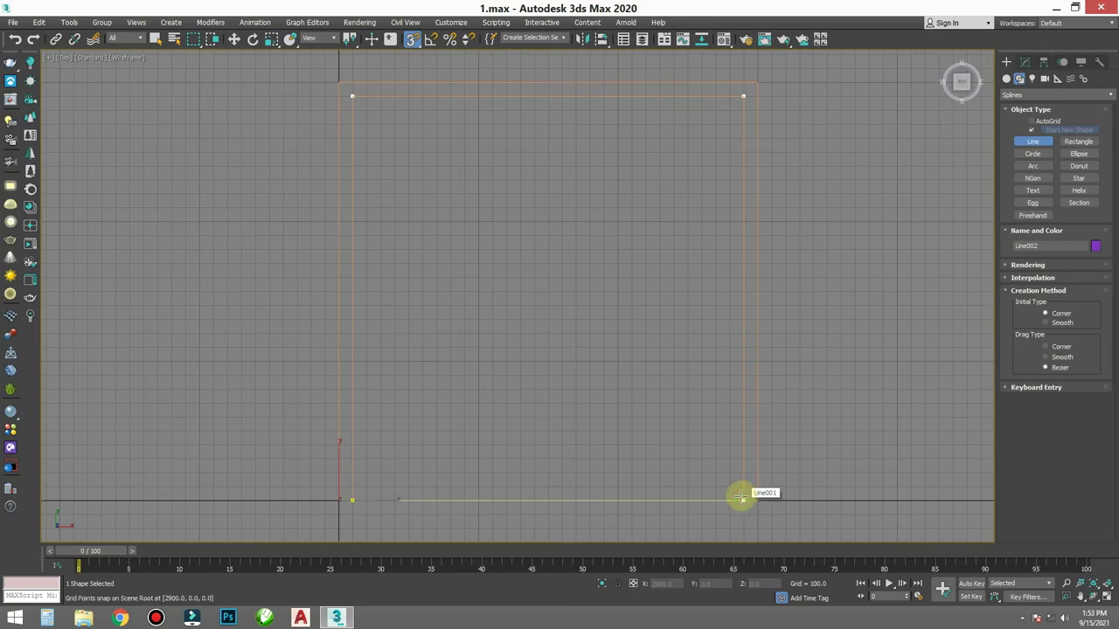
left_click(740, 496)
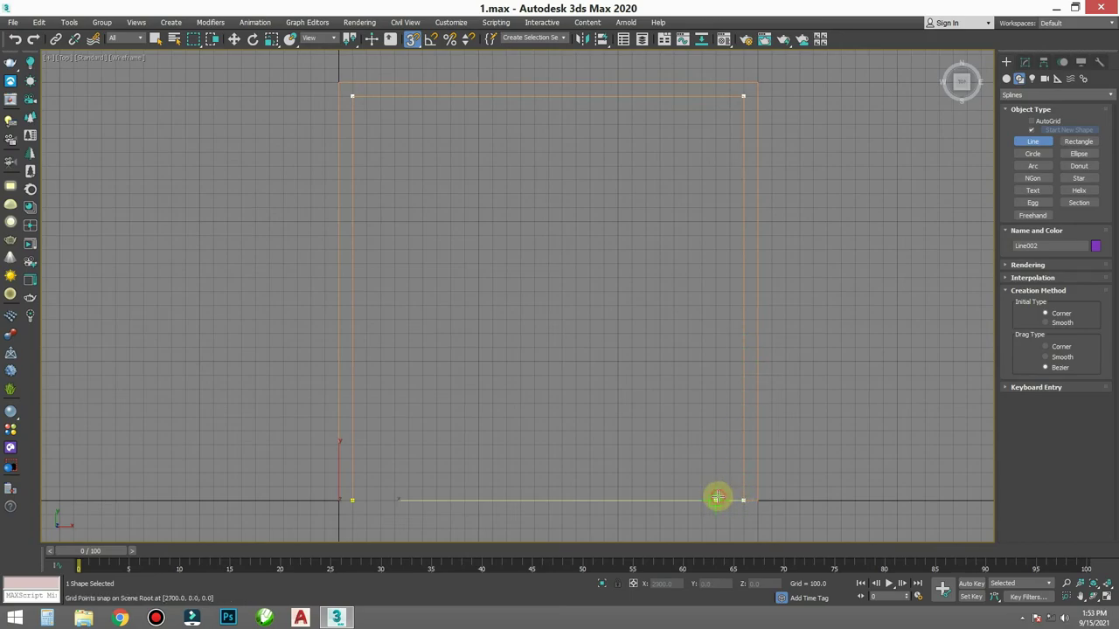
- Trace the inner edge one wall thickness in, close the U-shaped spline, and return to Perspective
left_click(716, 499)
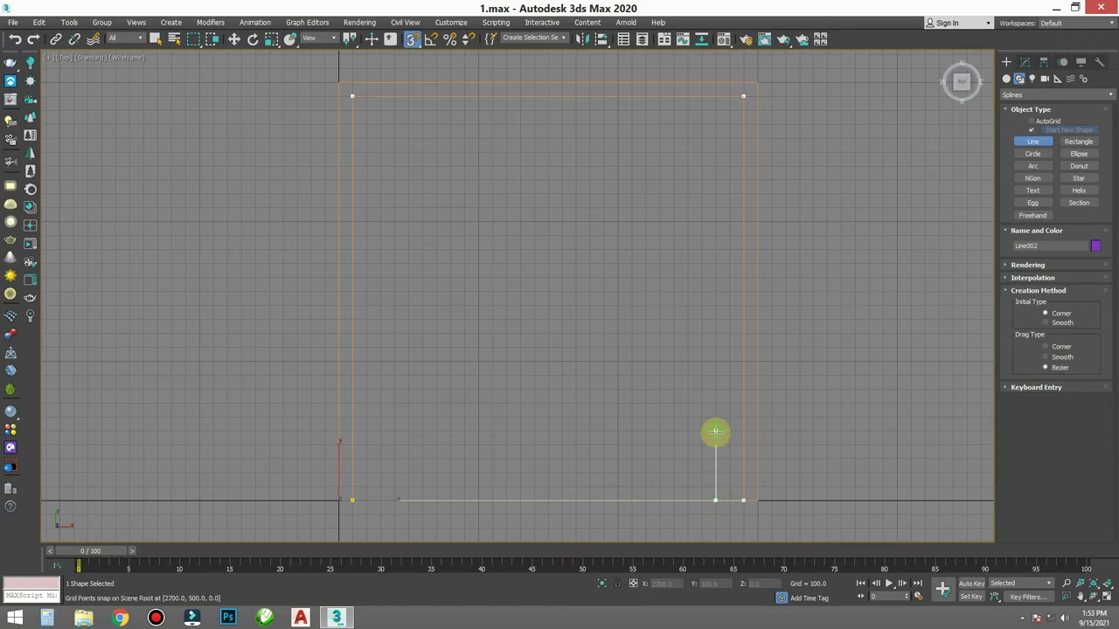
left_click(714, 125)
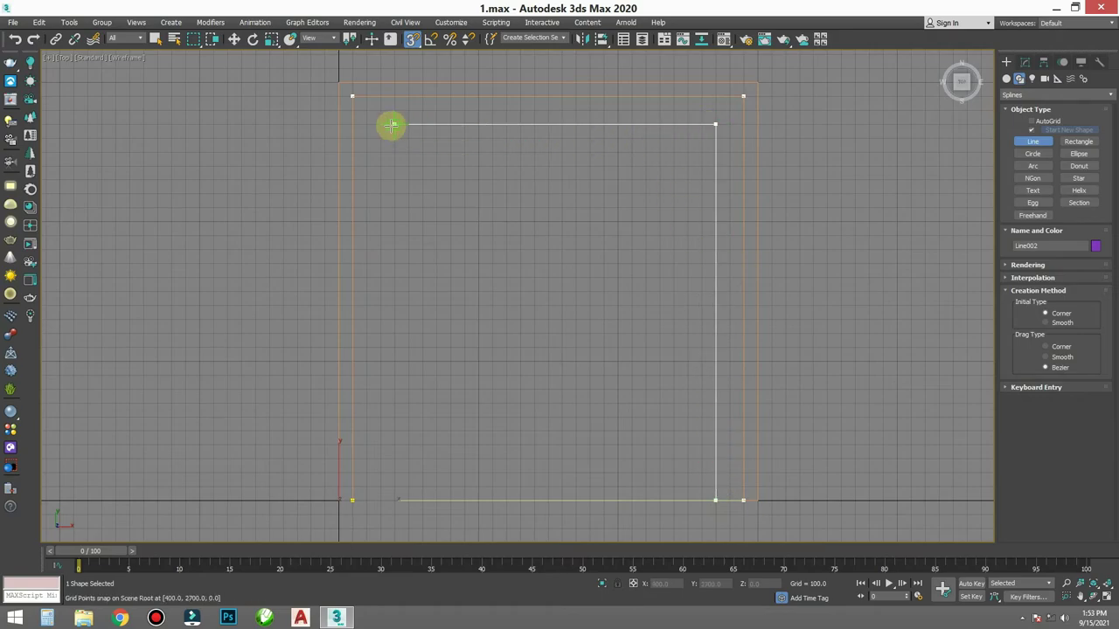
left_click(382, 124)
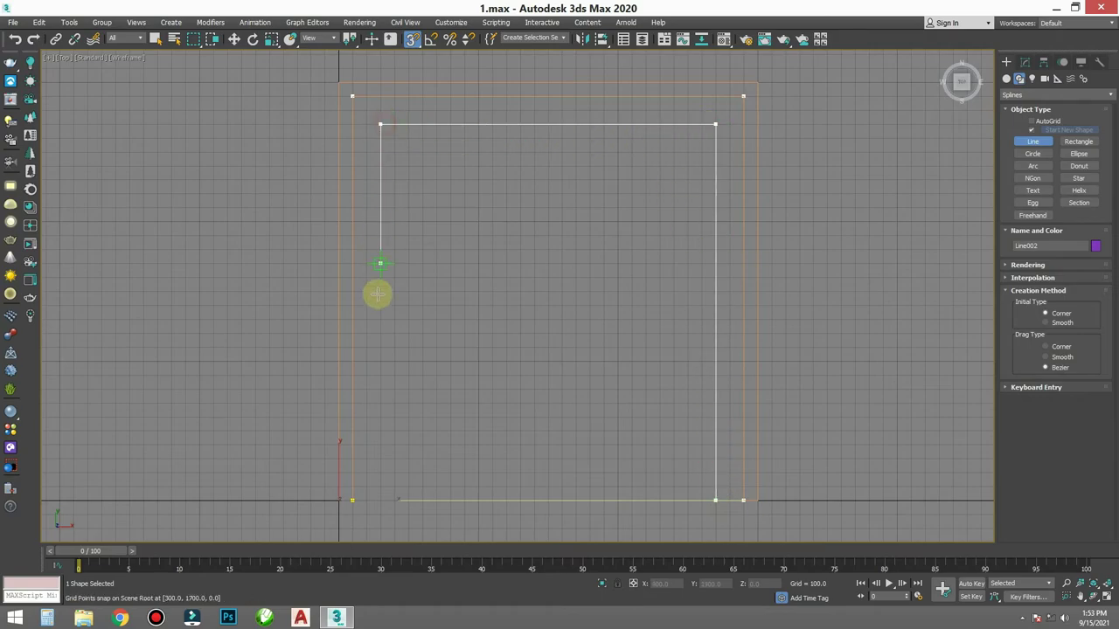
left_click(353, 500)
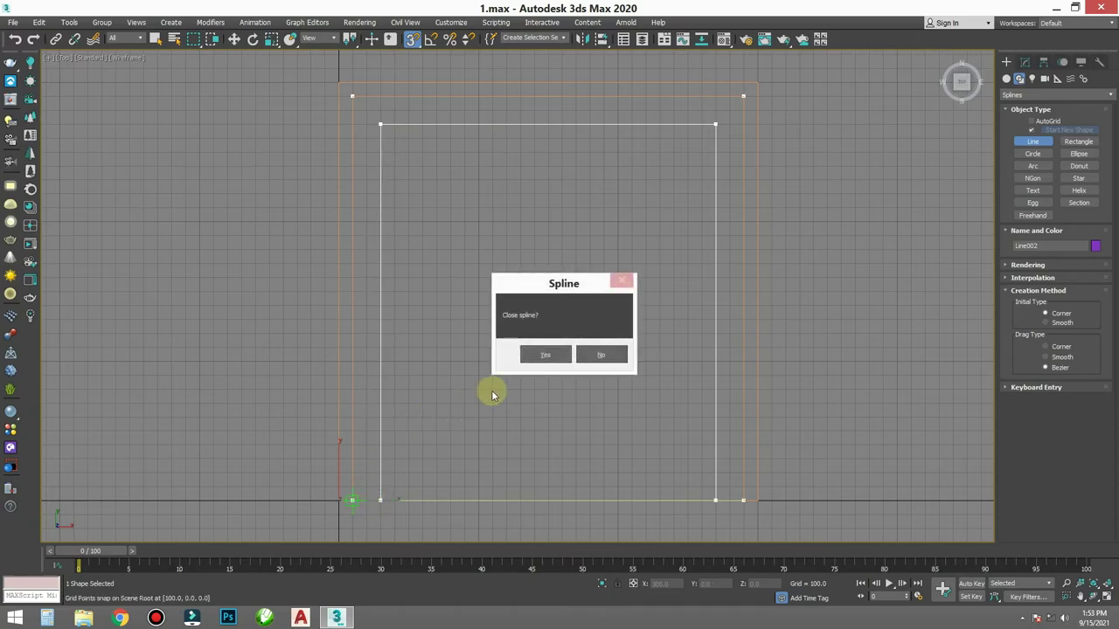
left_click(537, 354)
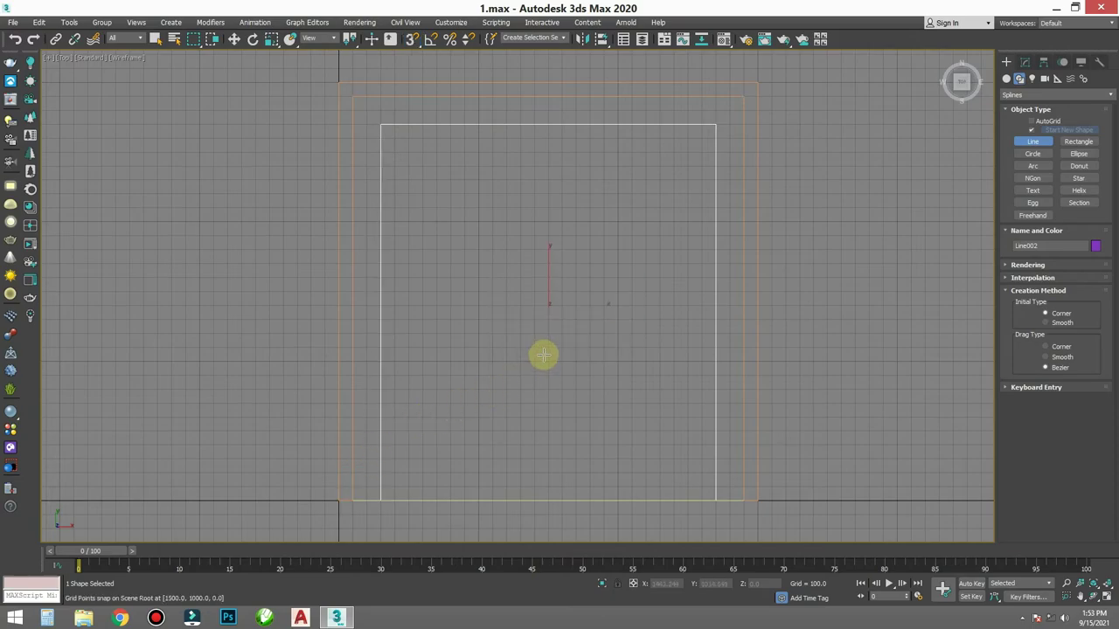
right_click(543, 354)
key("p")
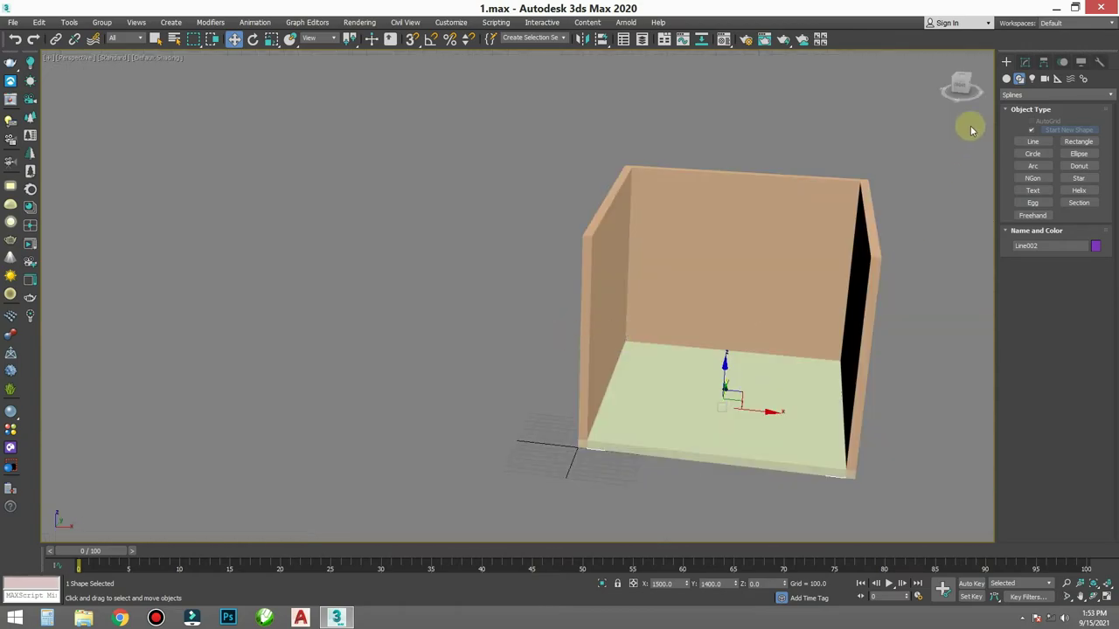
- Add an Extrude modifier to Line002 with Amount 150 and view the band from the front
left_click(1023, 63)
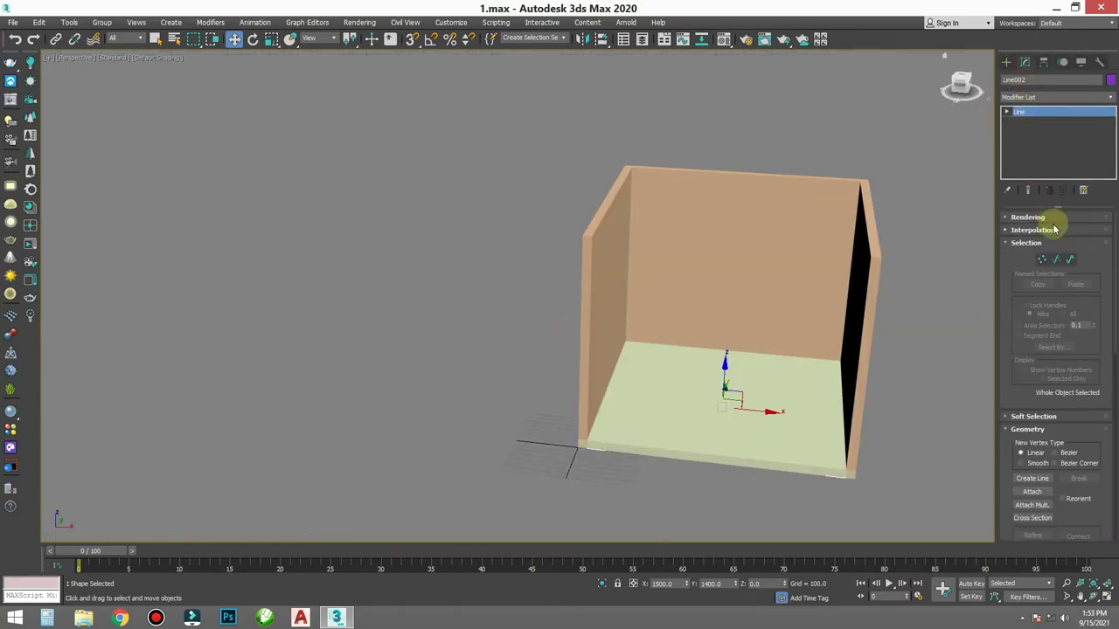
left_click(1021, 217)
left_click(1019, 217)
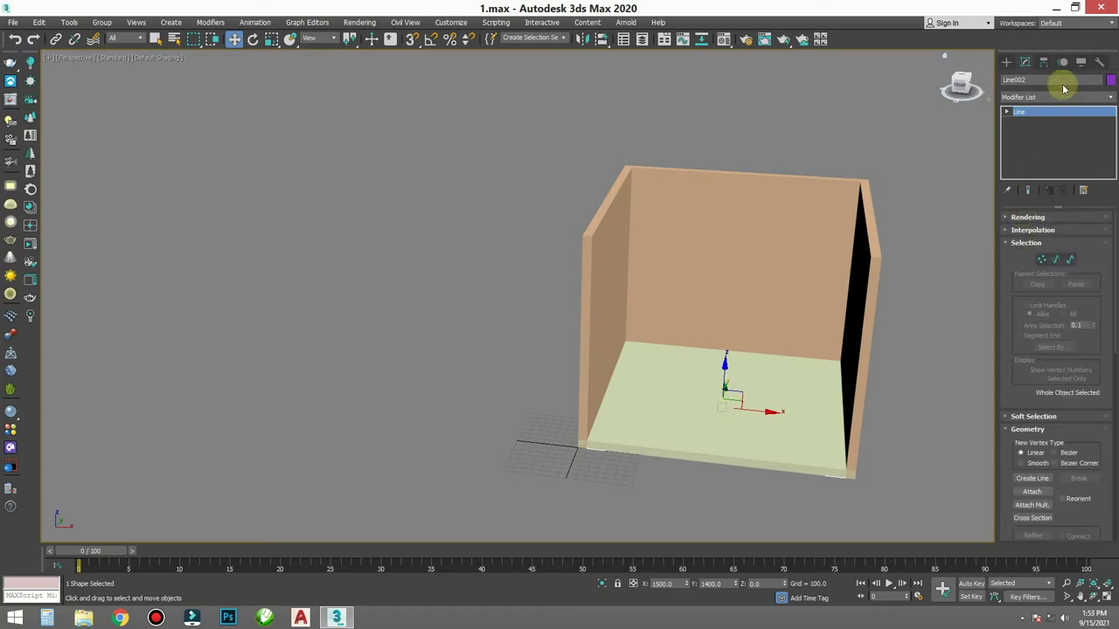
left_click(1046, 97)
scroll(1045, 113, "down", 5)
left_click(1038, 114)
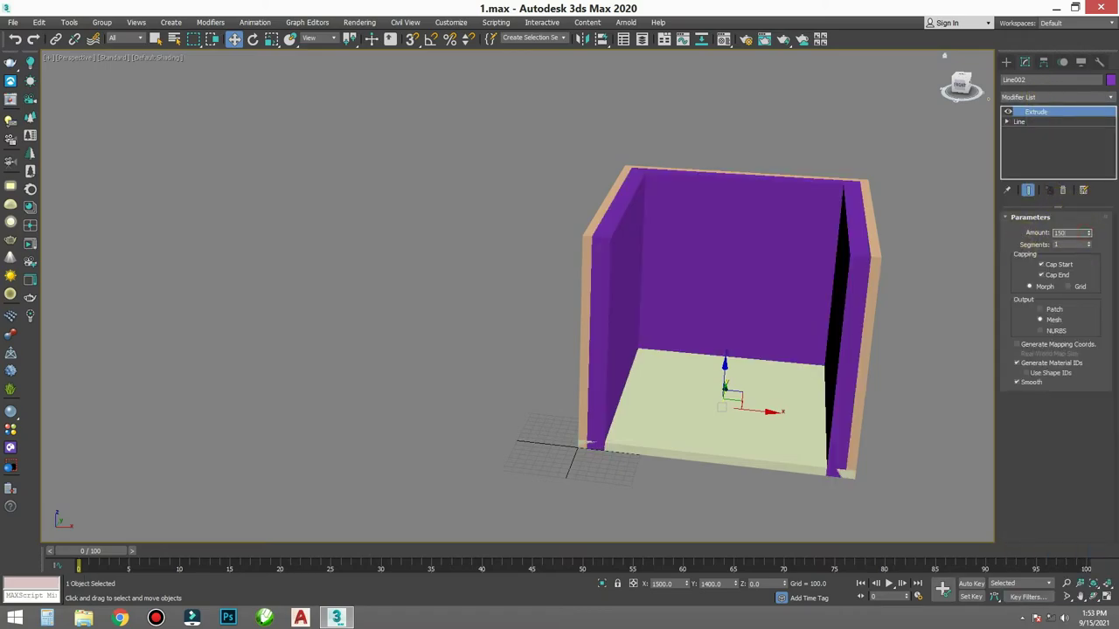
key("Return")
middle_click_drag(708, 370, 644, 352)
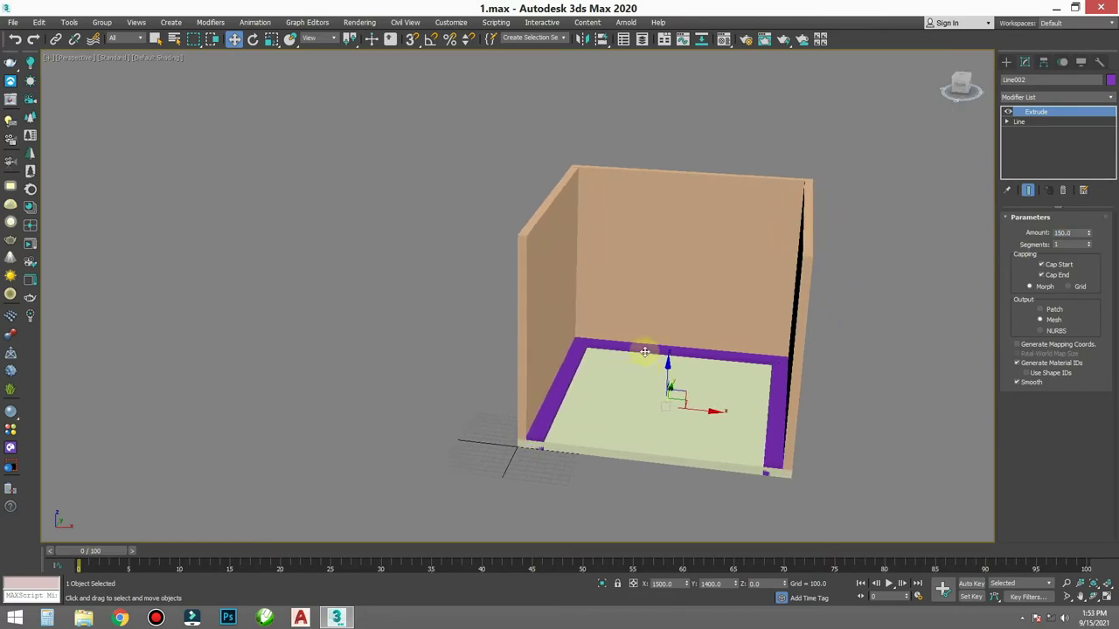
key("f")
scroll(645, 352, "up", 3)
scroll(624, 344, "down", 2)
- With snapping on, lift the purple band up toward the wall tops in Front view
key("s")
scroll(610, 393, "down", 4)
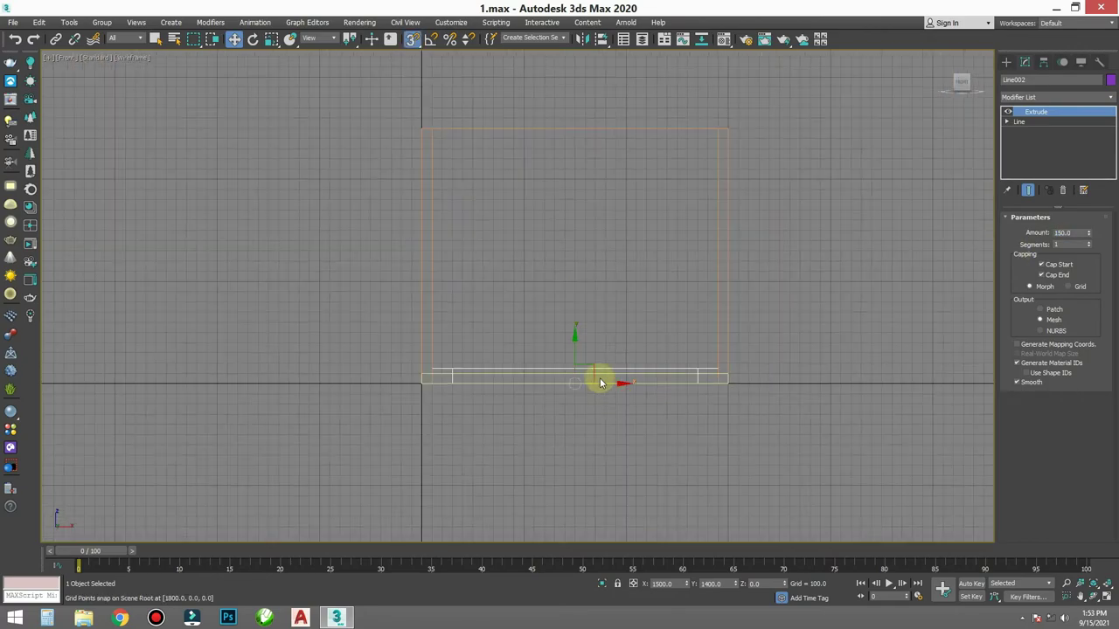
left_click_drag(572, 347, 571, 147)
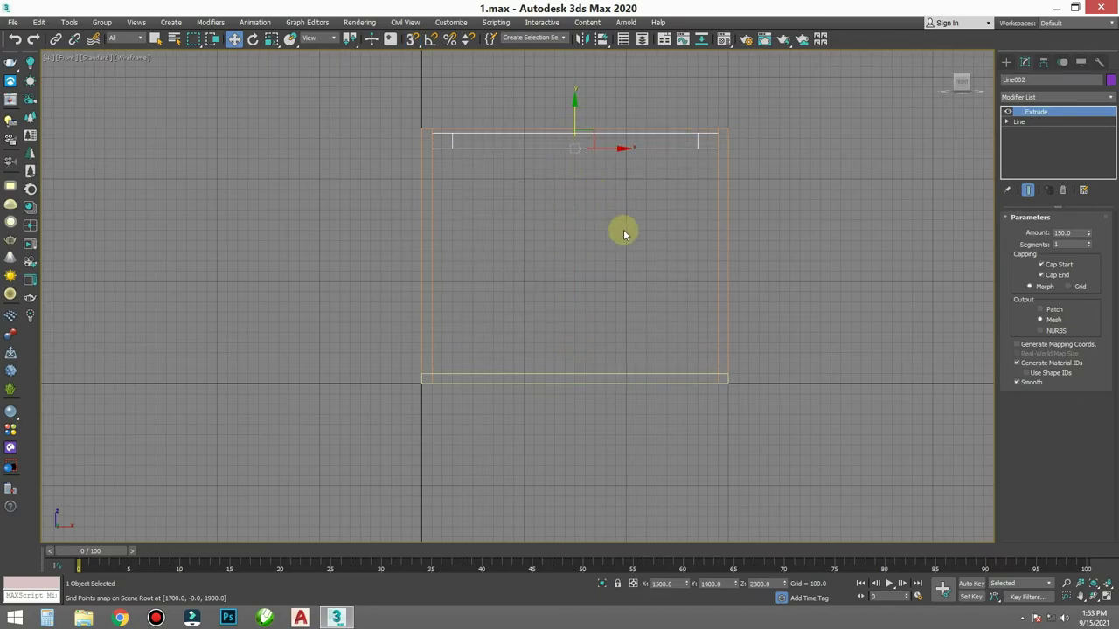
scroll(623, 229, "up", 5)
right_click(412, 38)
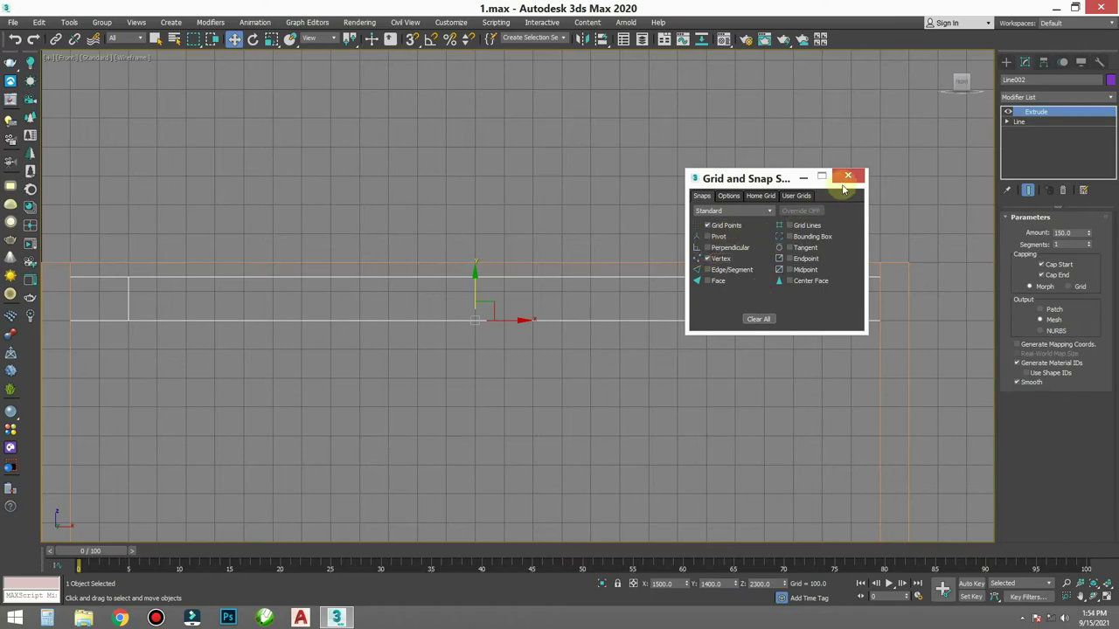
left_click(847, 176)
- Snap the band's top to the wall-top corner, then deselect and orbit to check it
middle_click_drag(742, 320, 610, 337)
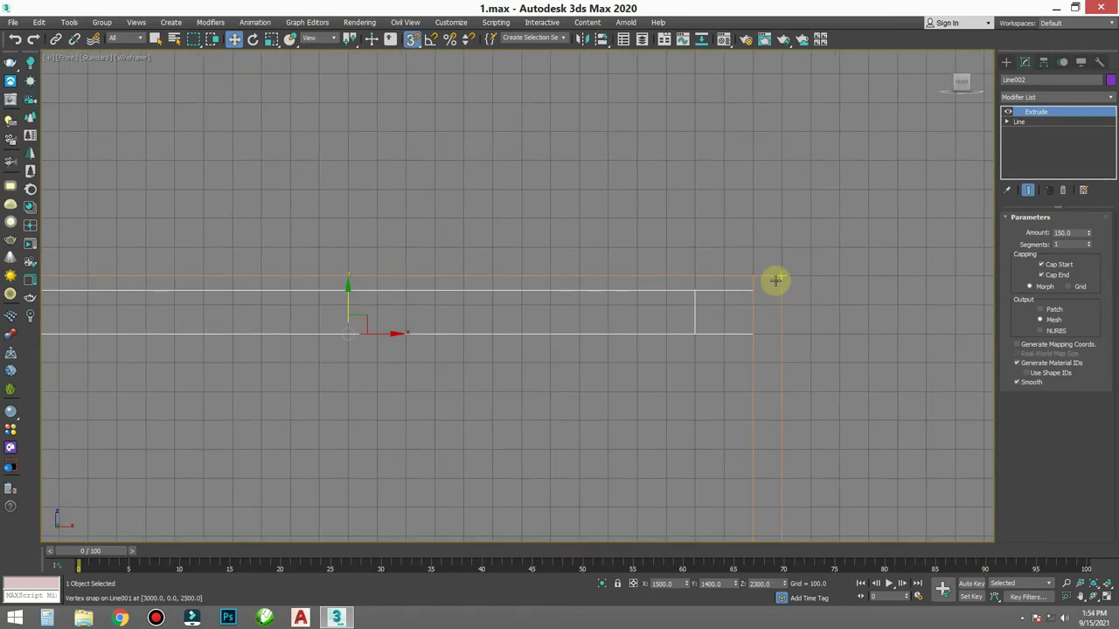
key("s")
left_click_drag(751, 290, 780, 281)
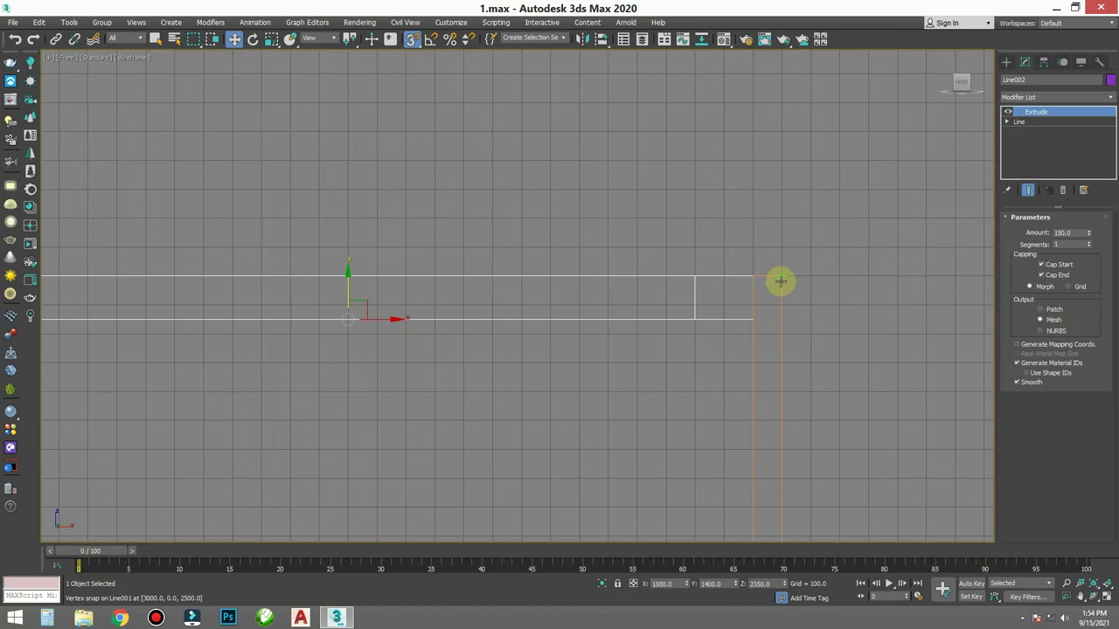
key("s")
middle_click_drag(553, 420, 520, 416)
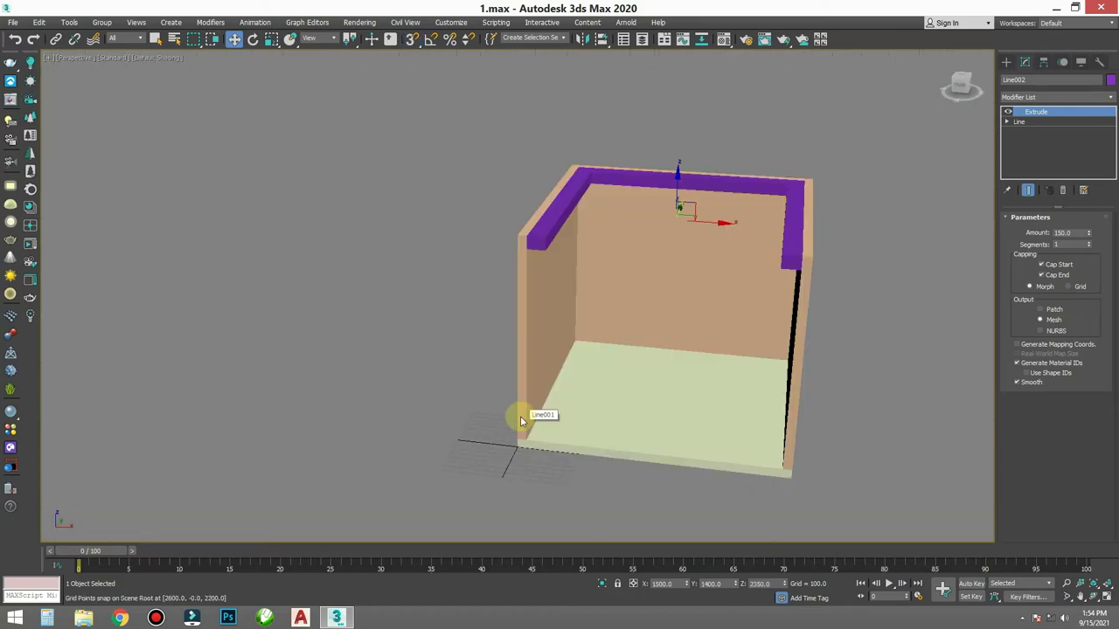
left_click(441, 129)
mouse_move(481, 218)
middle_mouse_down("alt")
mouse_move(682, 320)
mouse_move(659, 371)
mouse_move(664, 337)
middle_mouse_up("alt")
scroll(683, 328, "down", 3)
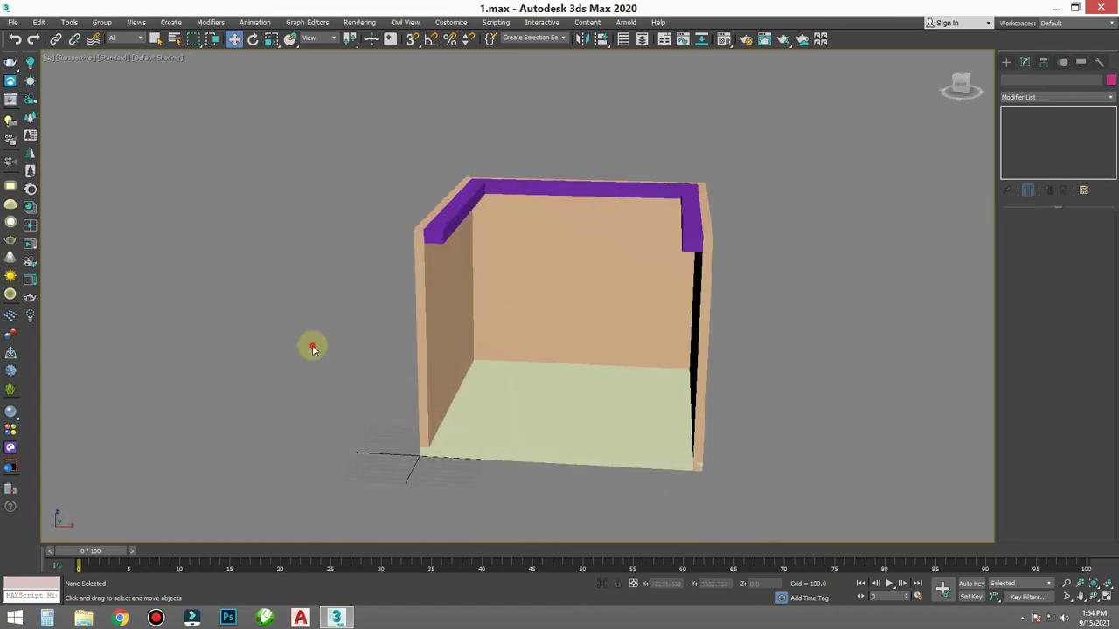
middle_click_drag(569, 400, 575, 355)
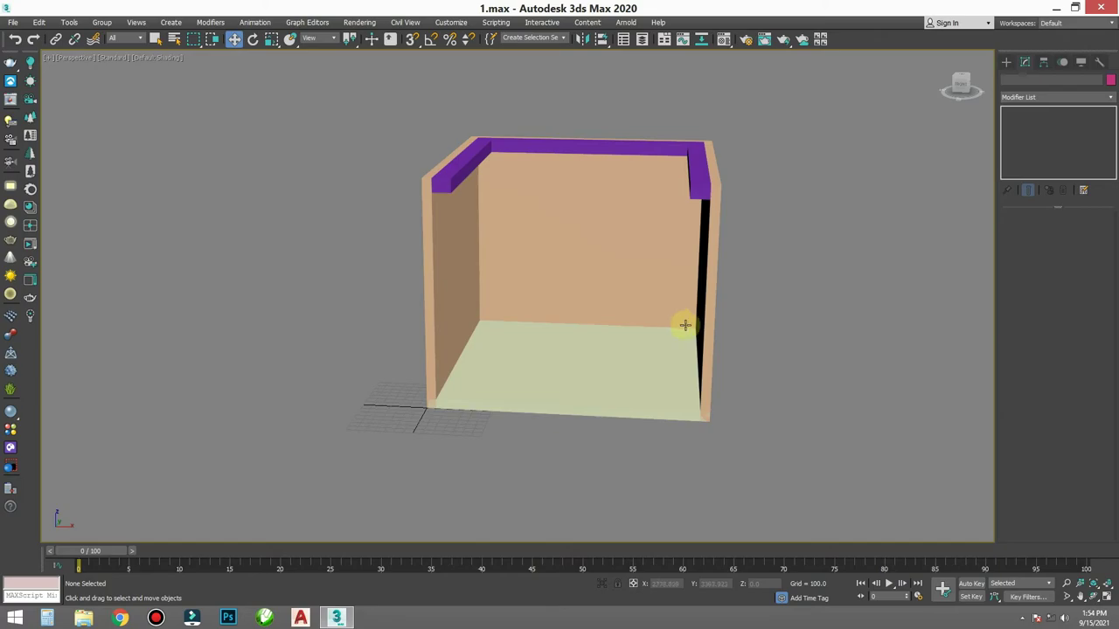
key("f")
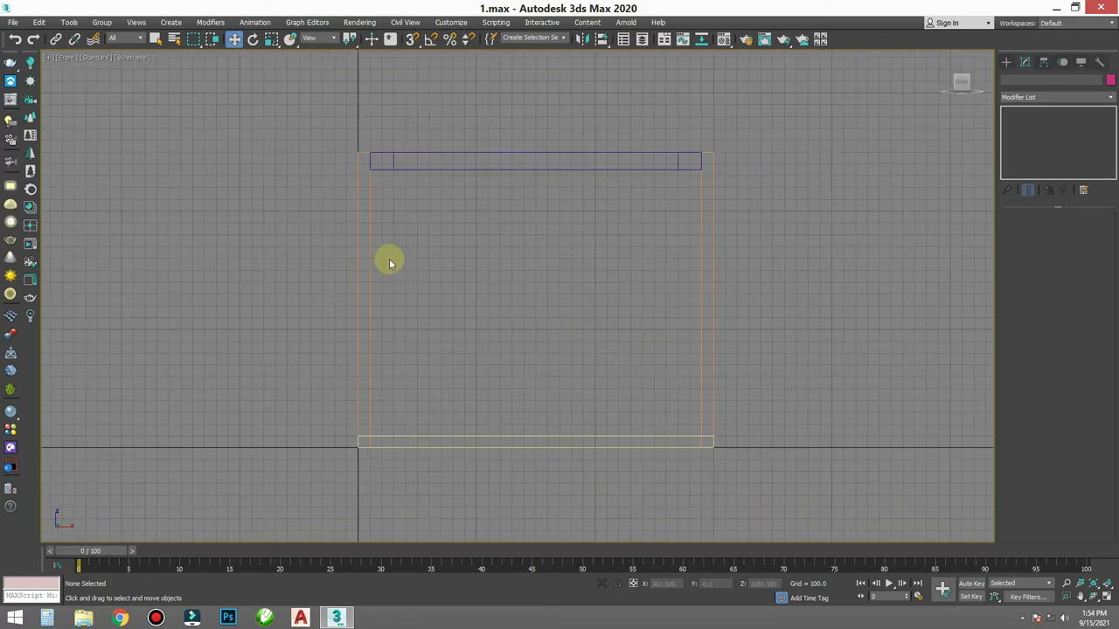
middle_click_drag(705, 273, 672, 272)
middle_click_drag(418, 191, 481, 222)
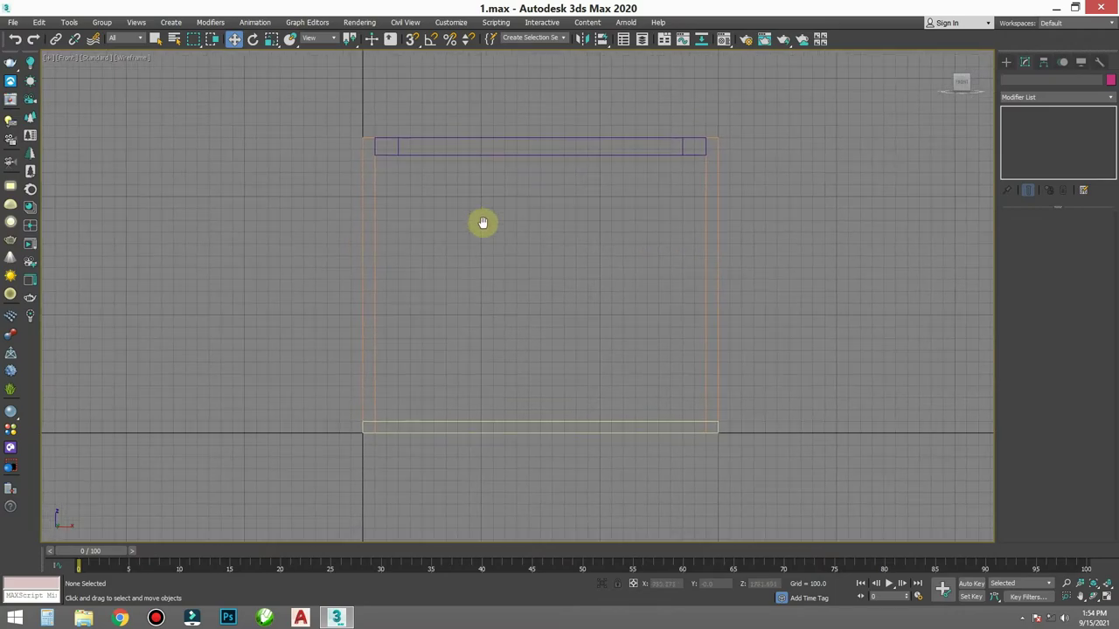
middle_click_drag(604, 287, 639, 299)
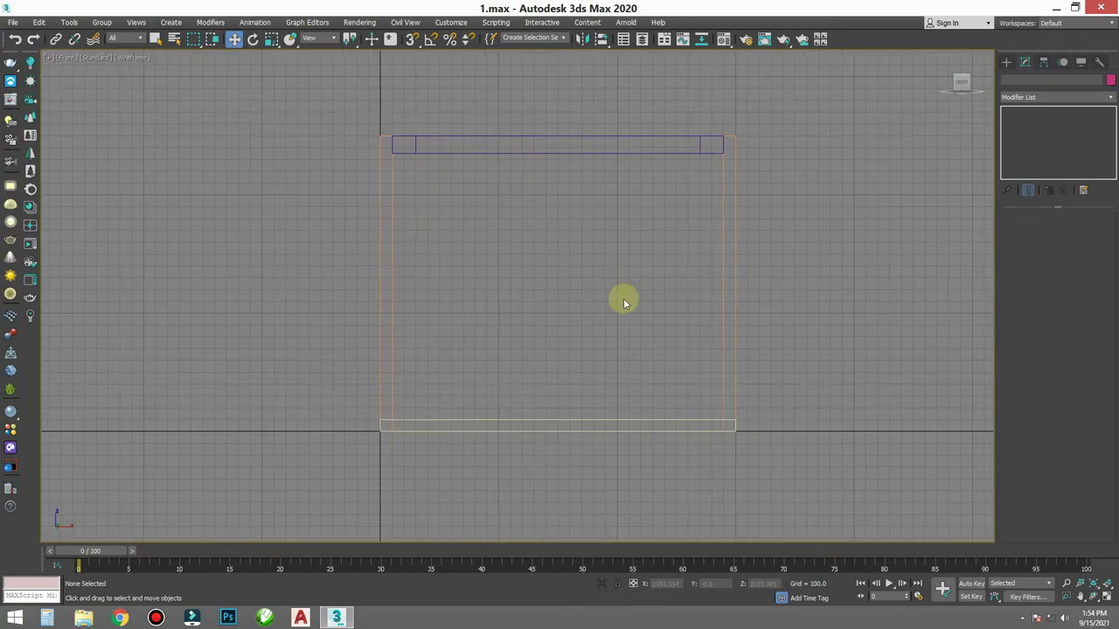
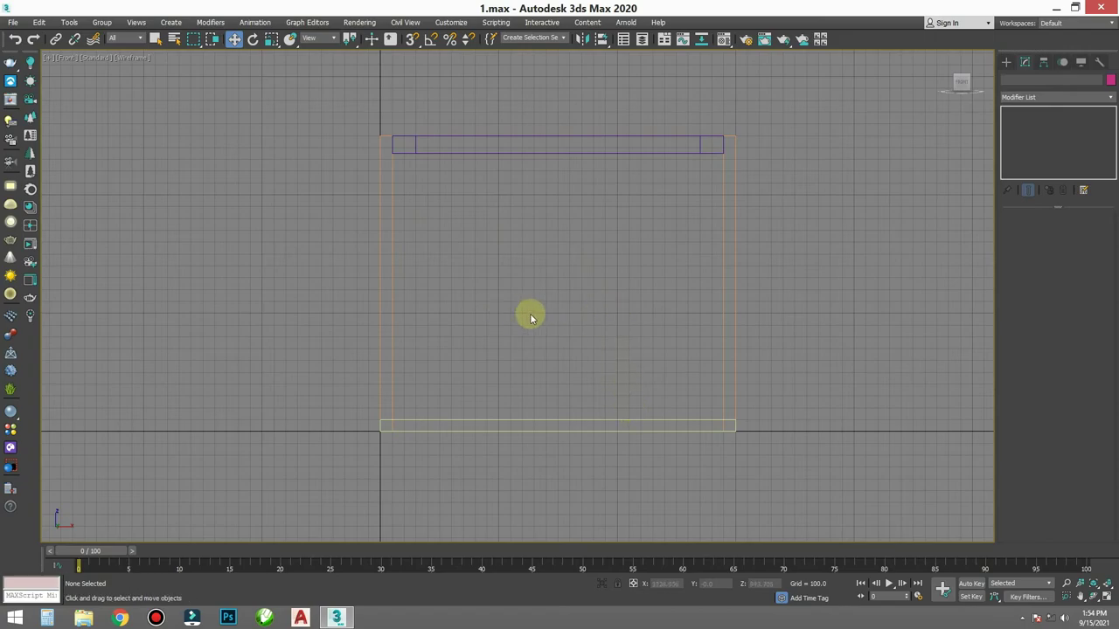
- Draw a 900 × 900 rectangle against the room's lower right corner in the Front view
scroll(609, 358, "up", 2)
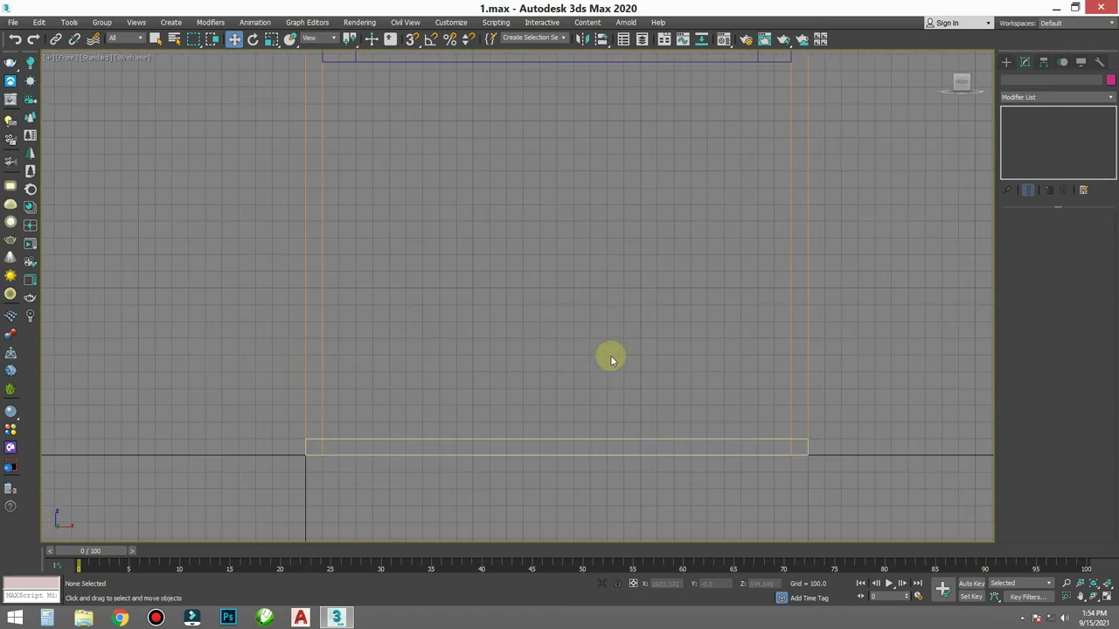
middle_click_drag(613, 358, 597, 379)
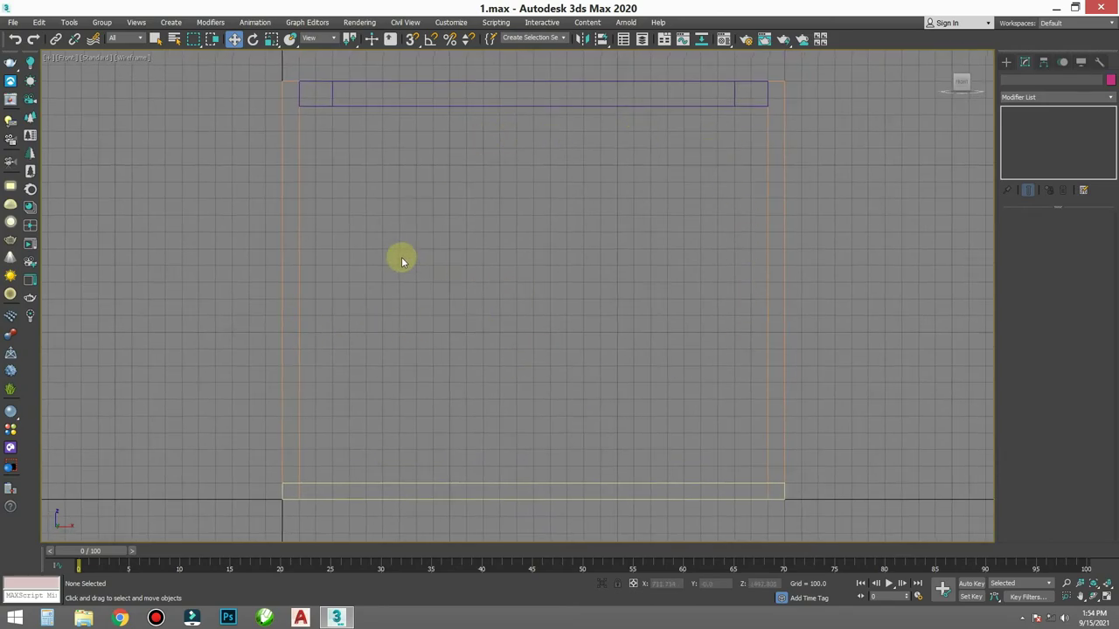
middle_click_drag(579, 300, 610, 297)
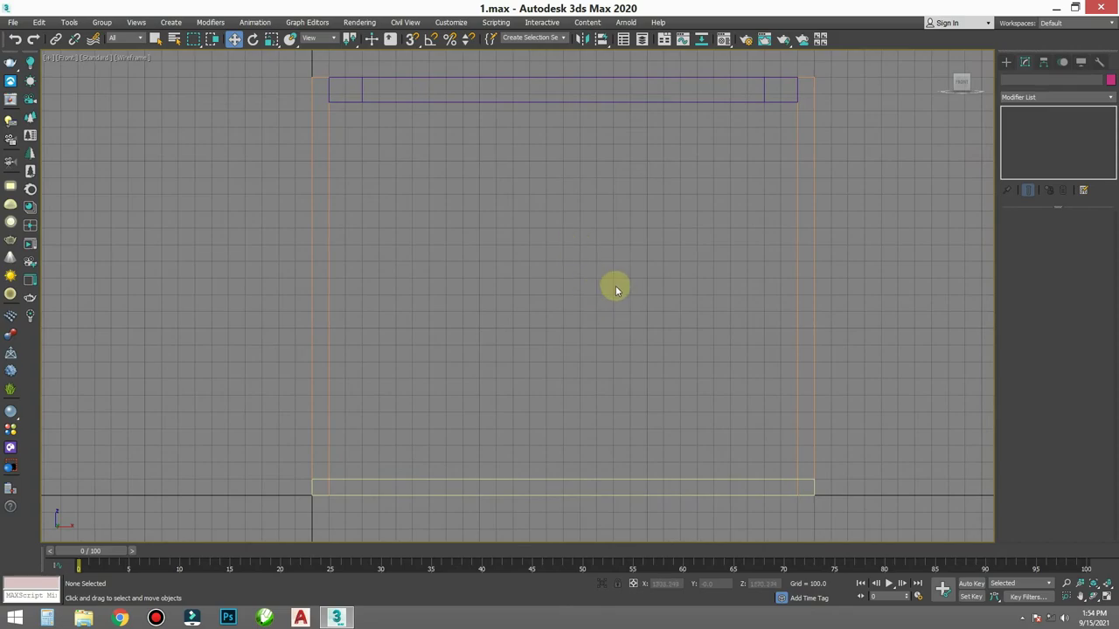
right_click(616, 289, "ctrl")
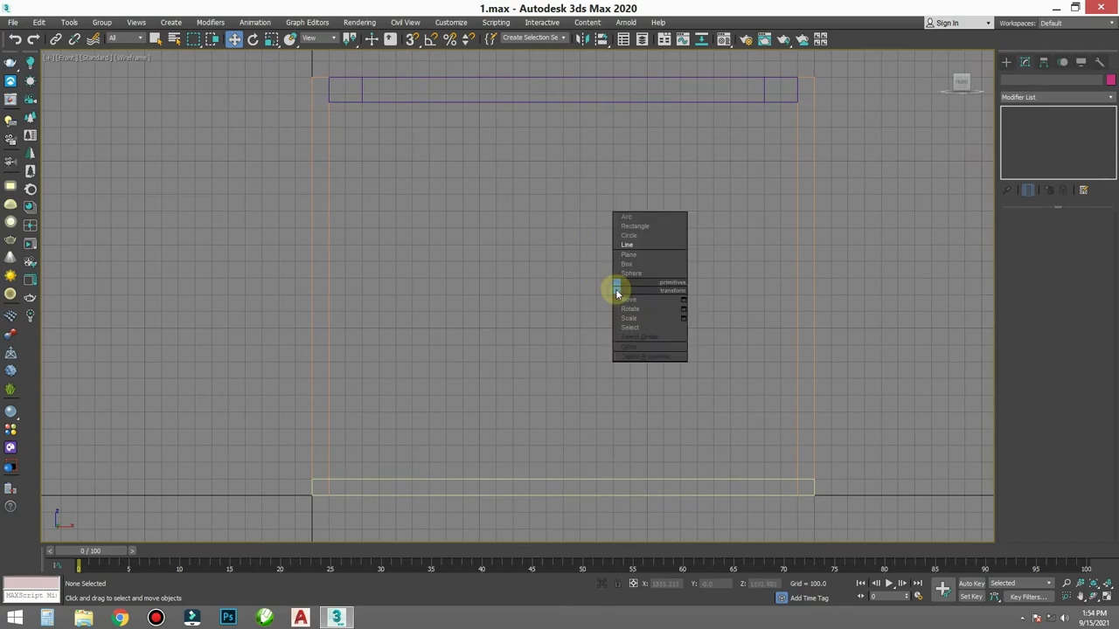
left_click(649, 228)
middle_click_drag(637, 295, 637, 296)
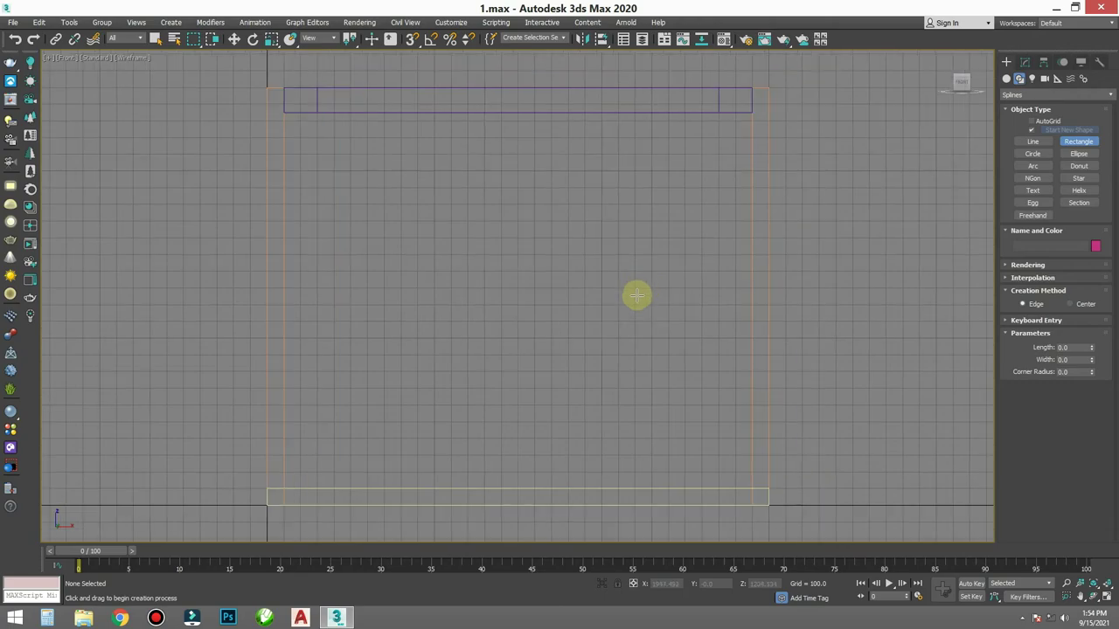
middle_click_drag(644, 362, 646, 314)
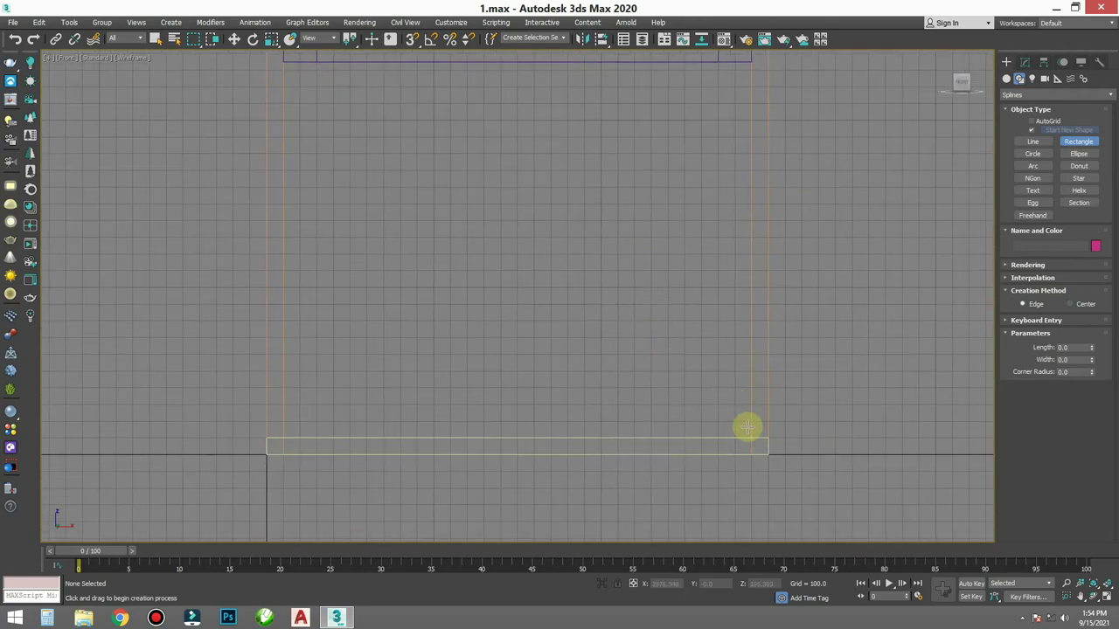
left_click_drag(751, 436, 604, 306)
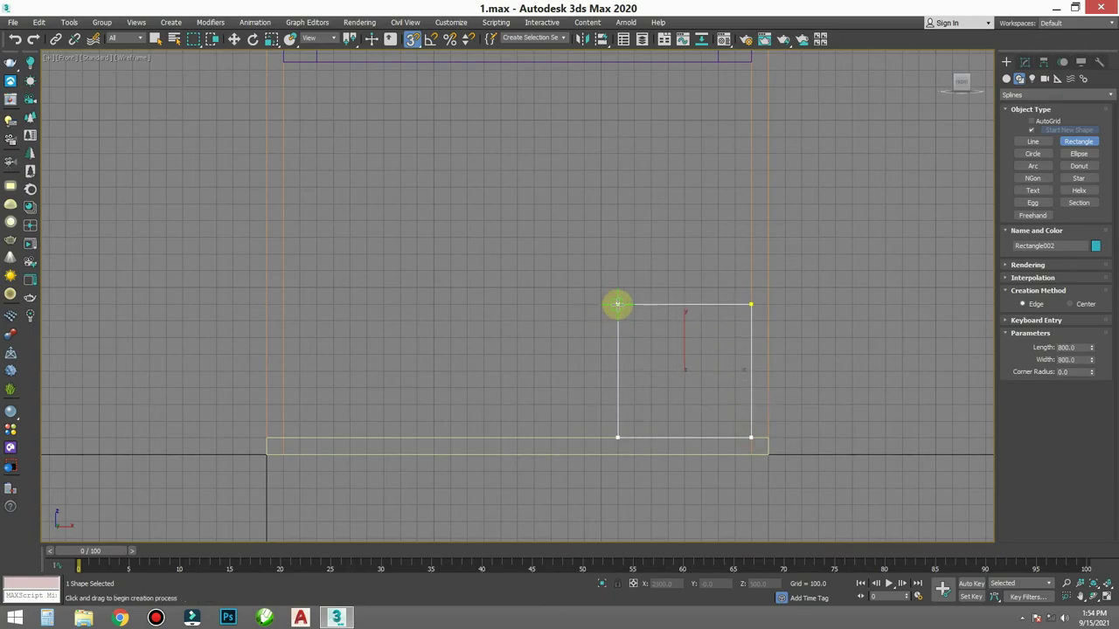
left_click_drag(617, 304, 601, 295)
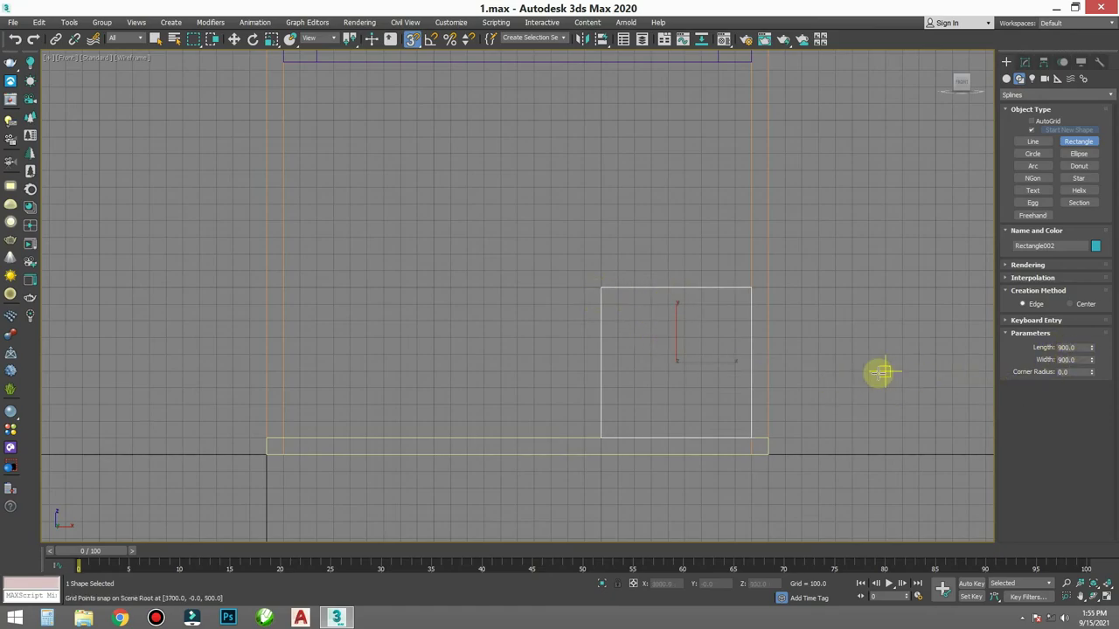
- Switch to the Perspective view and zoom to check the new rectangle
middle_click_drag(551, 371, 526, 365)
key("p")
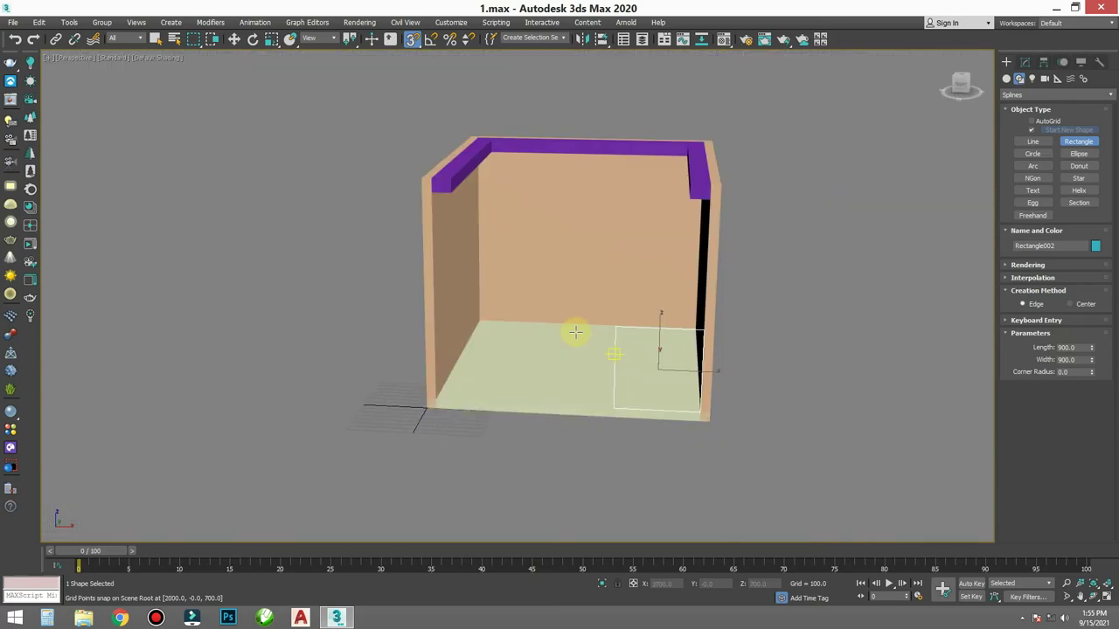
scroll(590, 351, "up", 5)
scroll(670, 382, "down", 2)
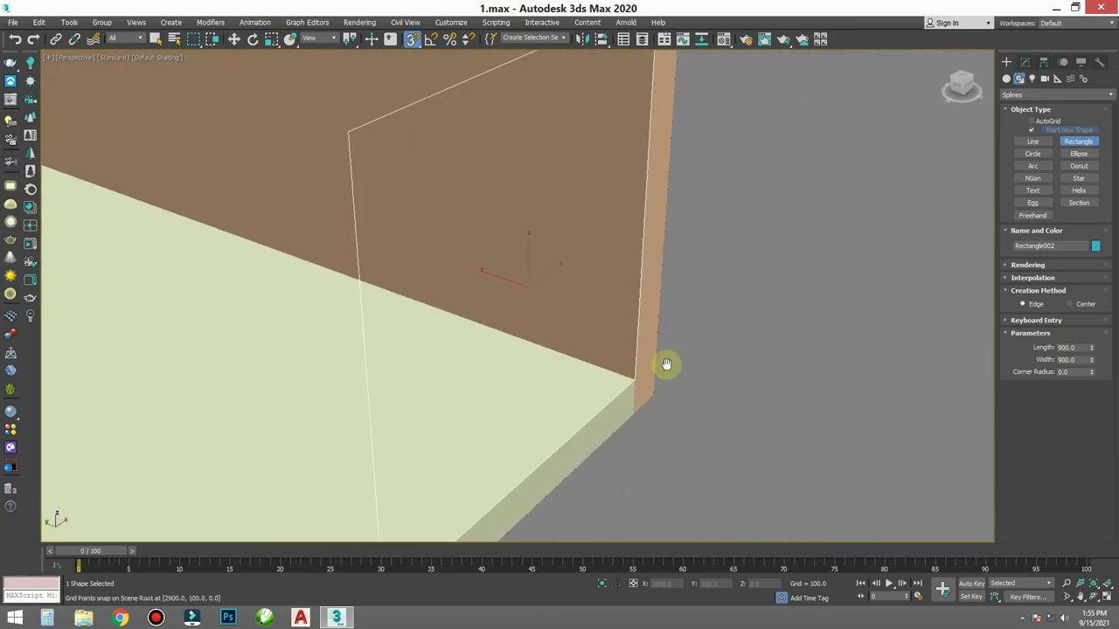
scroll(664, 367, "down", 2)
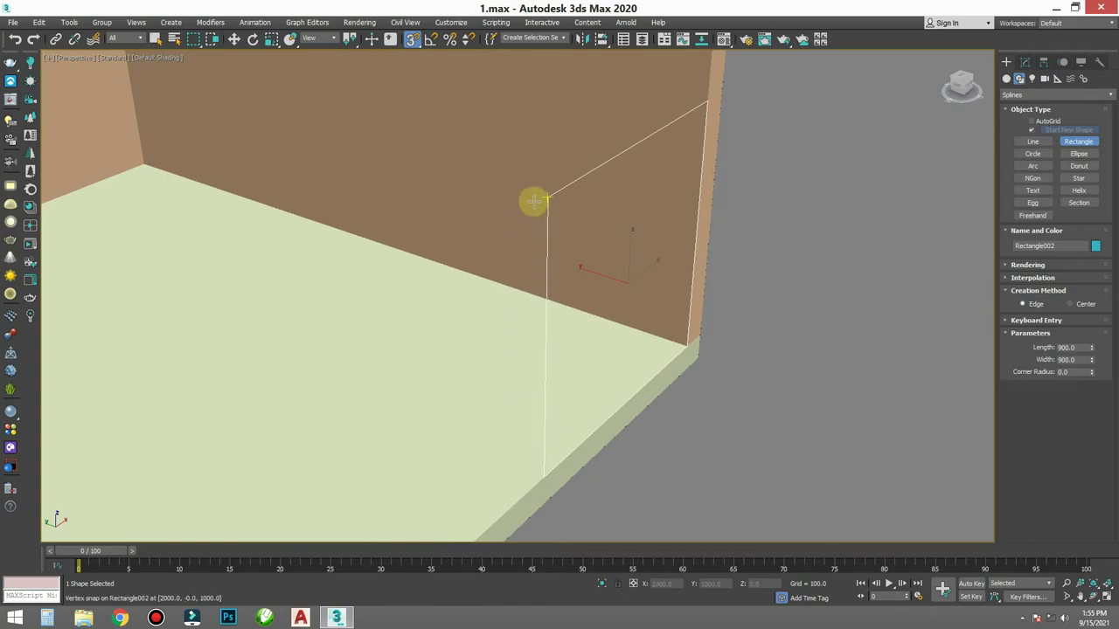
- Give Rectangle002 an Extrude modifier with Amount -400 to form the teal cabinet block
left_click(1025, 61)
left_click(1027, 100)
scroll(1024, 95, "down", 5)
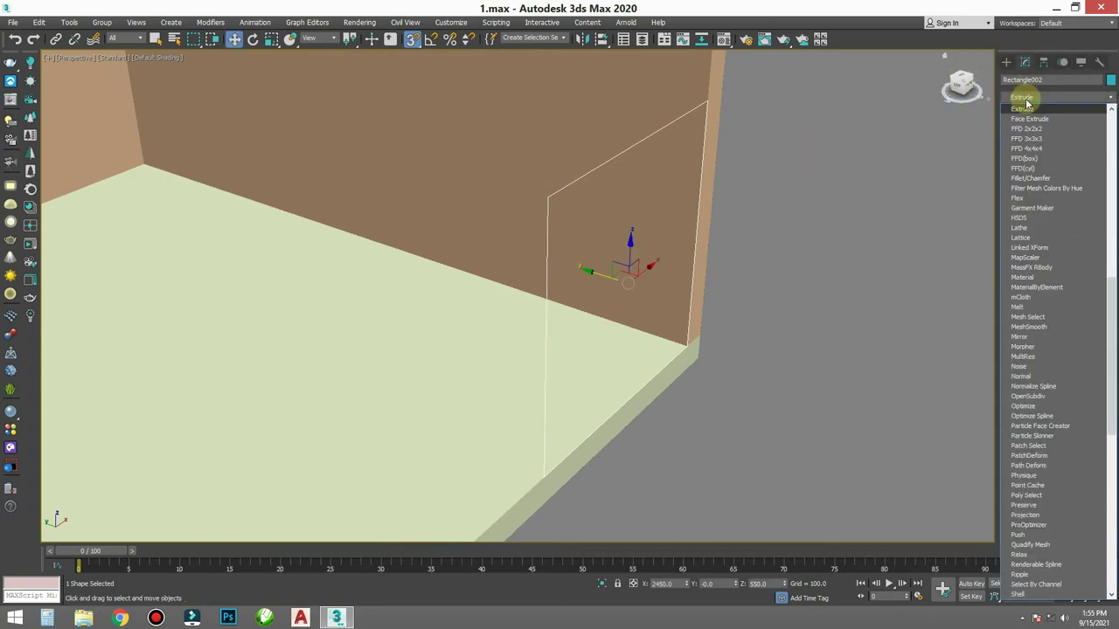
left_click(1051, 222)
left_click(1075, 232)
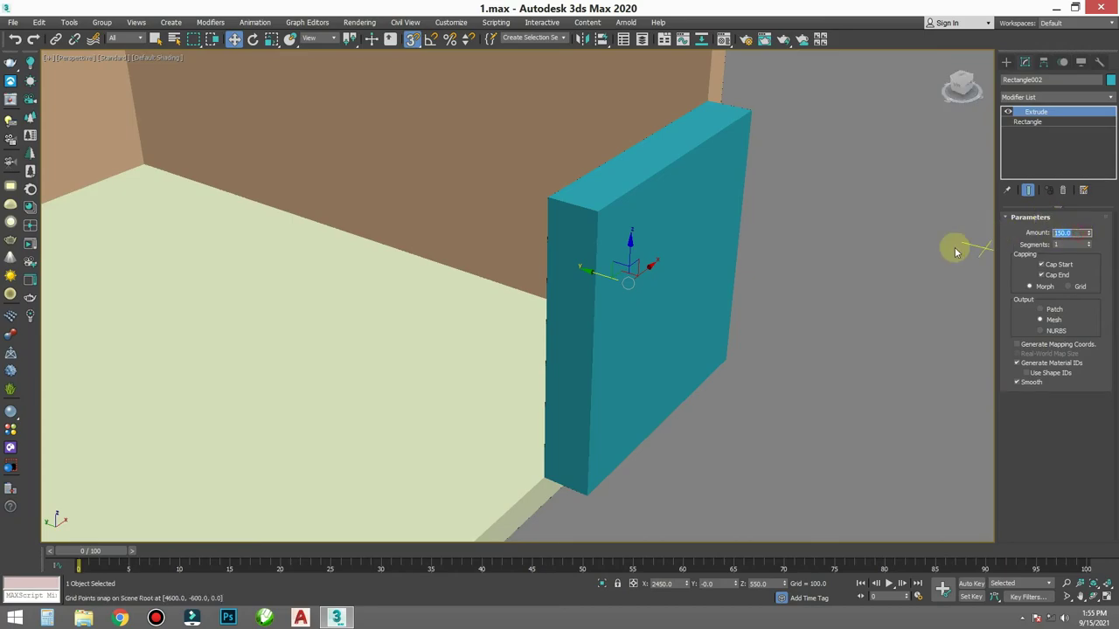
type("400")
key("Return")
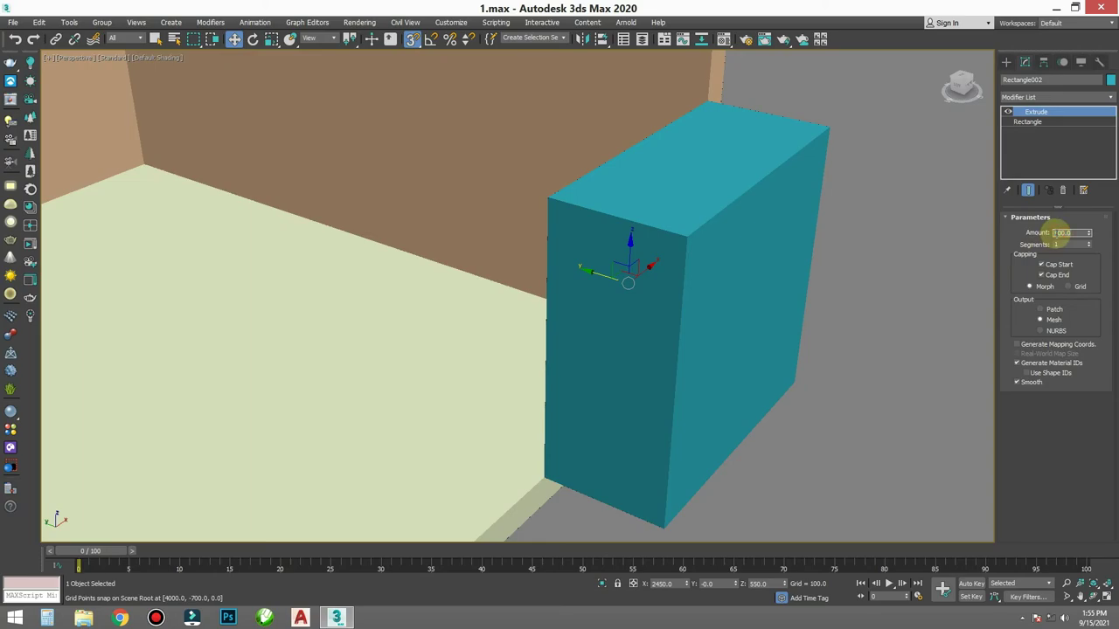
scroll(968, 312, "down", 3)
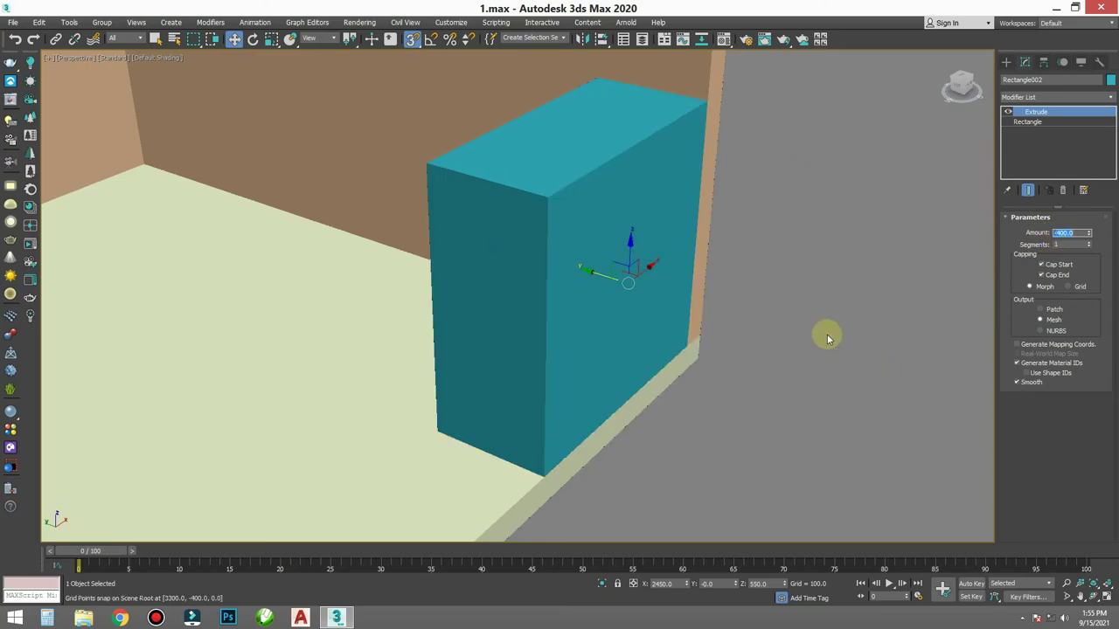
mouse_move(825, 332)
middle_mouse_down("alt")
mouse_move(579, 319)
mouse_move(747, 255)
middle_mouse_up("alt")
- Deselect everything and draw a 3000 × 900 rectangle just above the room's top edge
key("f")
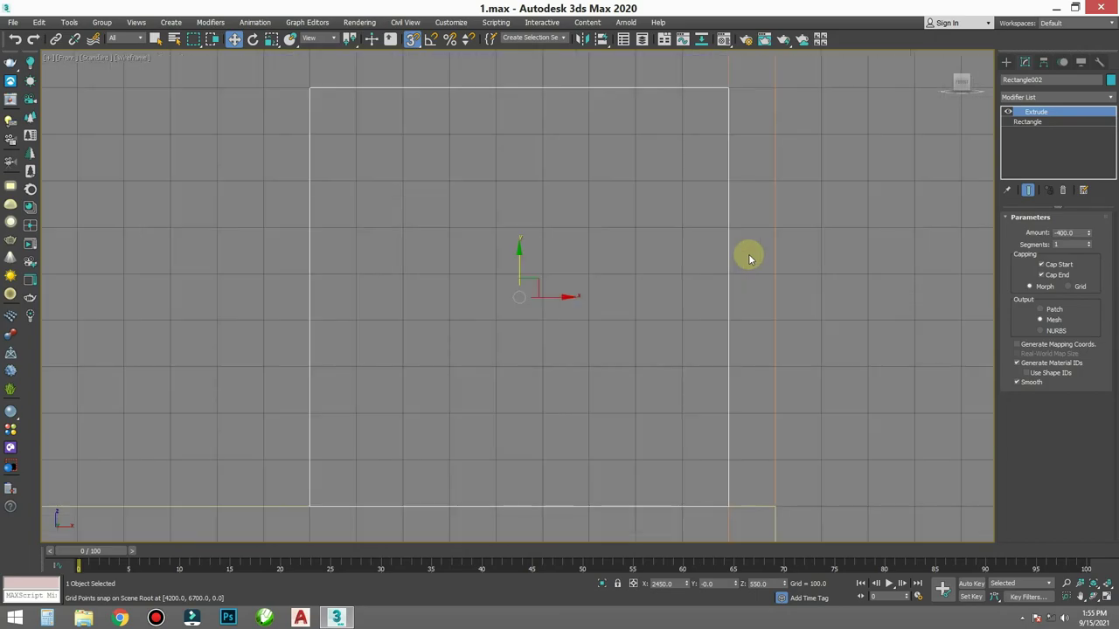
scroll(686, 354, "down", 2)
left_click(794, 292)
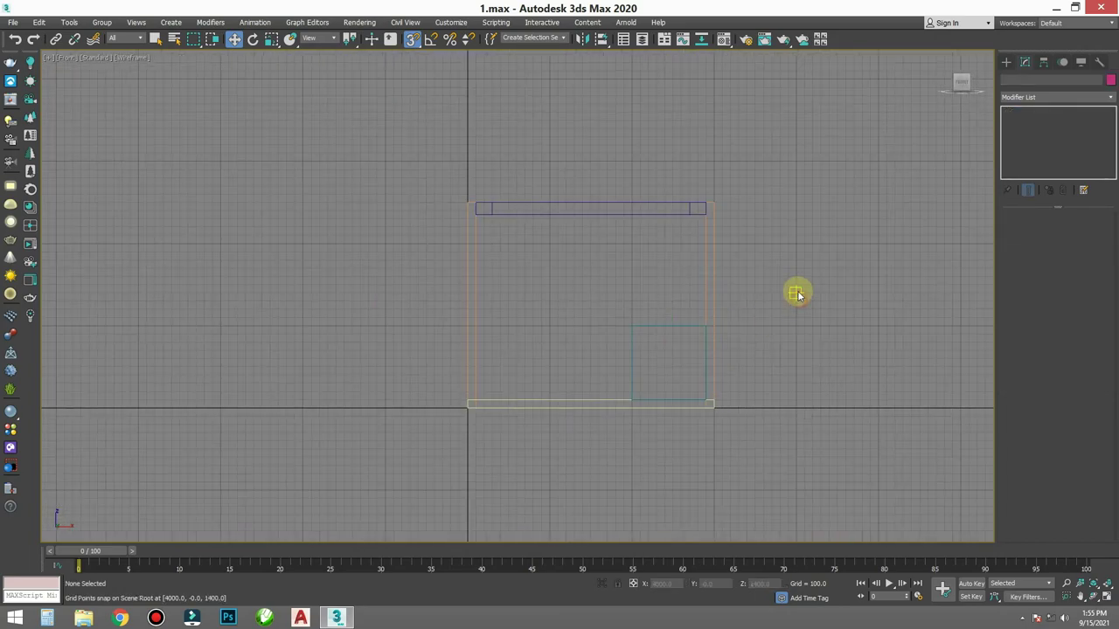
scroll(552, 267, "up", 2)
right_click(510, 186)
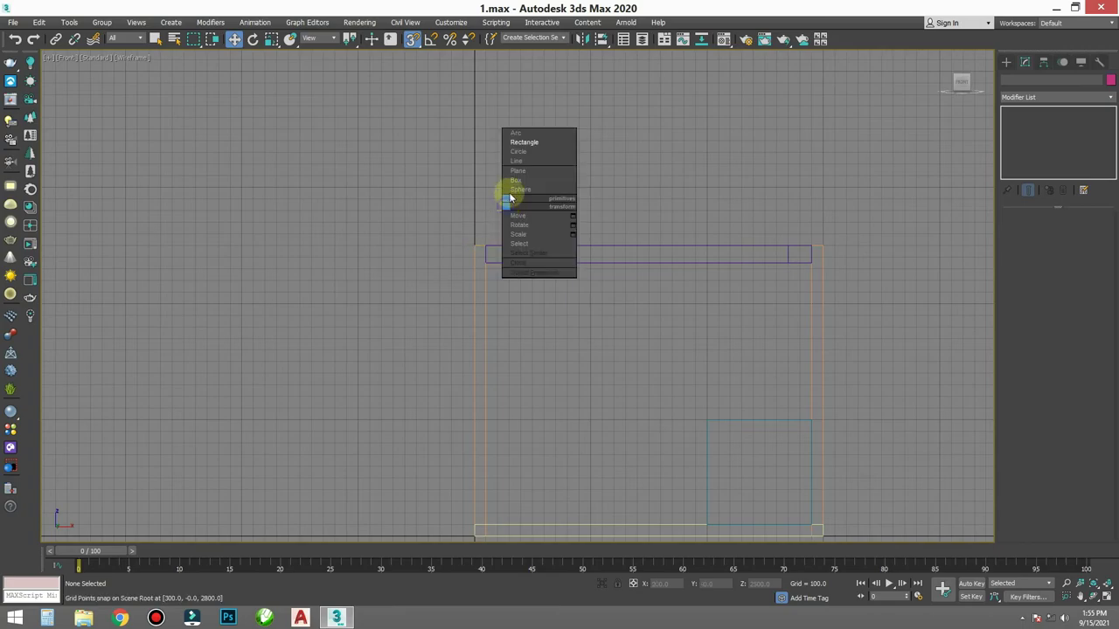
left_click(519, 150)
left_click_drag(476, 239, 827, 175)
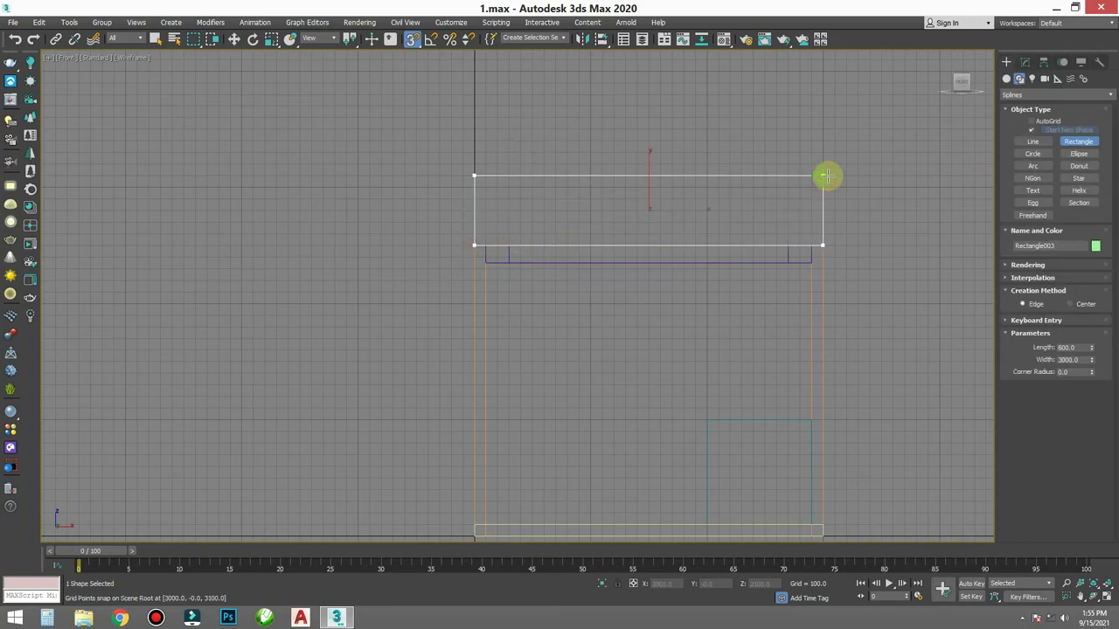
left_click_drag(827, 175, 820, 140)
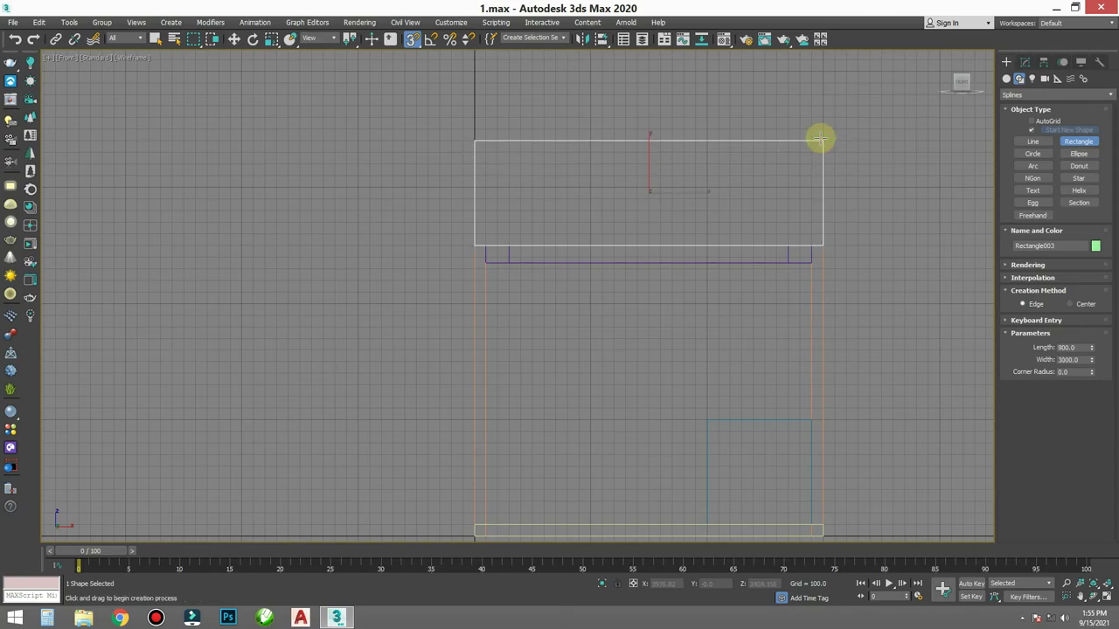
right_click(818, 144)
key("p")
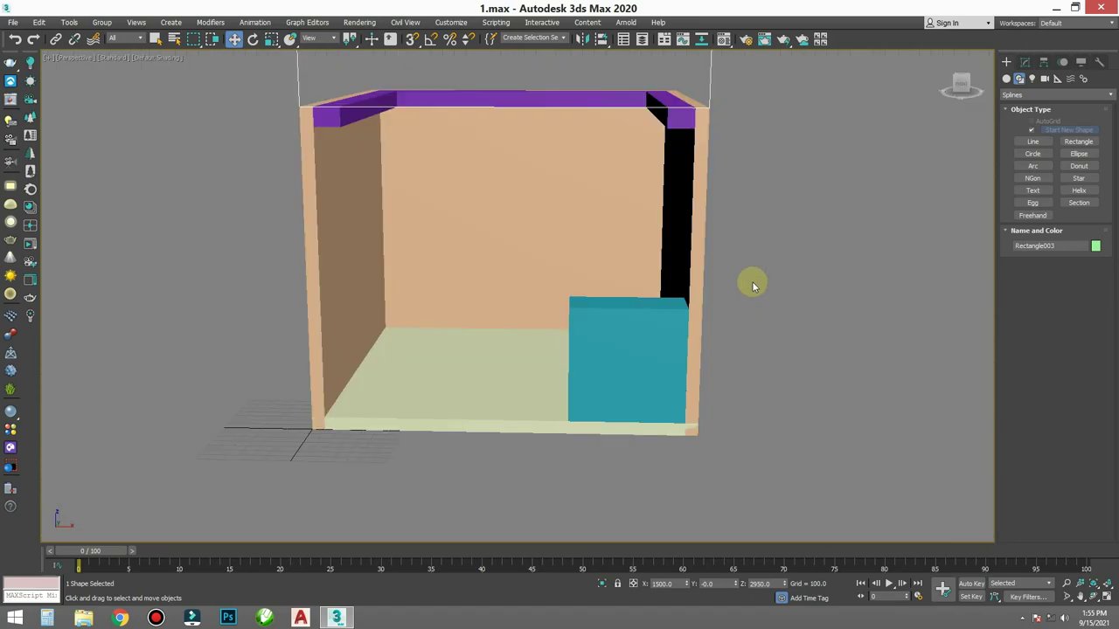
mouse_move(781, 250)
middle_mouse_down("alt")
mouse_move(839, 388)
mouse_move(632, 350)
mouse_move(641, 352)
middle_mouse_up("alt")
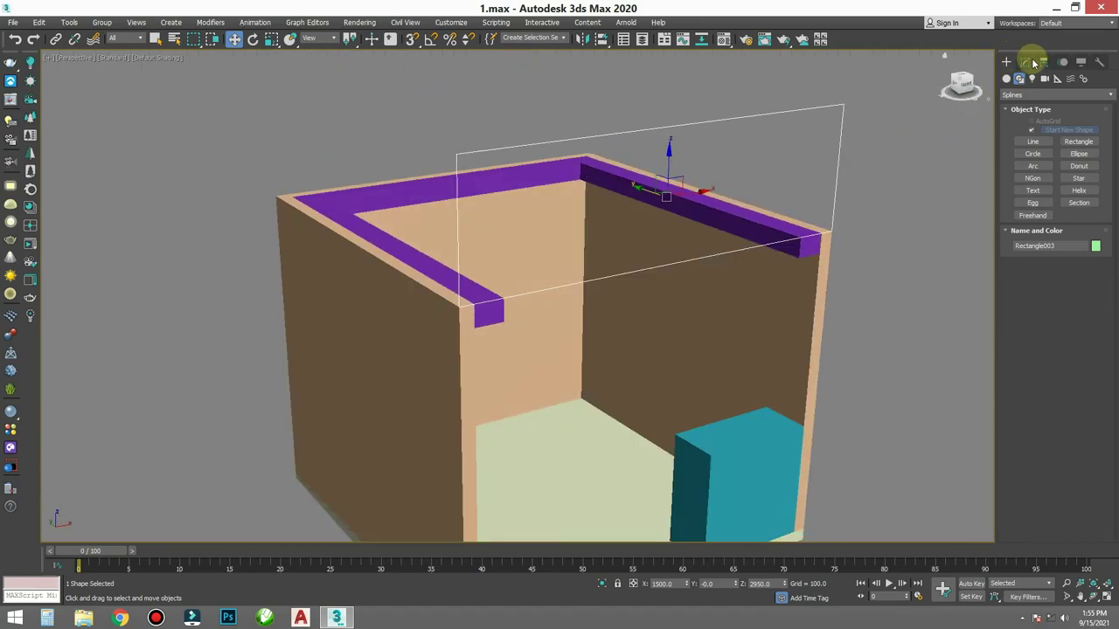
- Extrude the wide rectangle by -150 to make the green upper panel
left_click(1033, 63)
left_click(1022, 103)
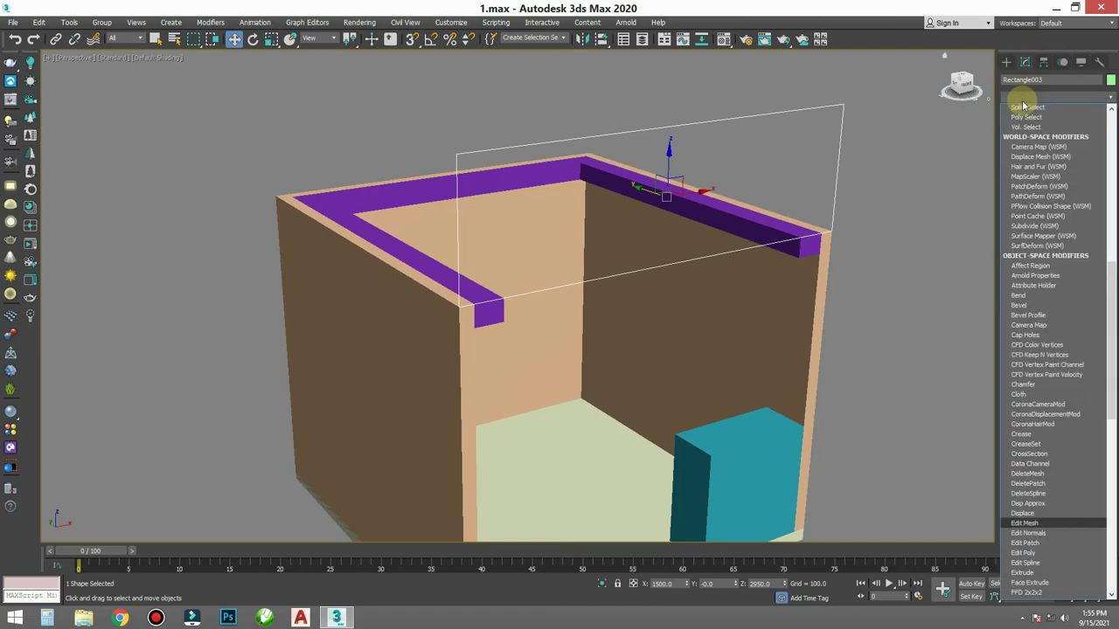
key("e")
left_click(1021, 108)
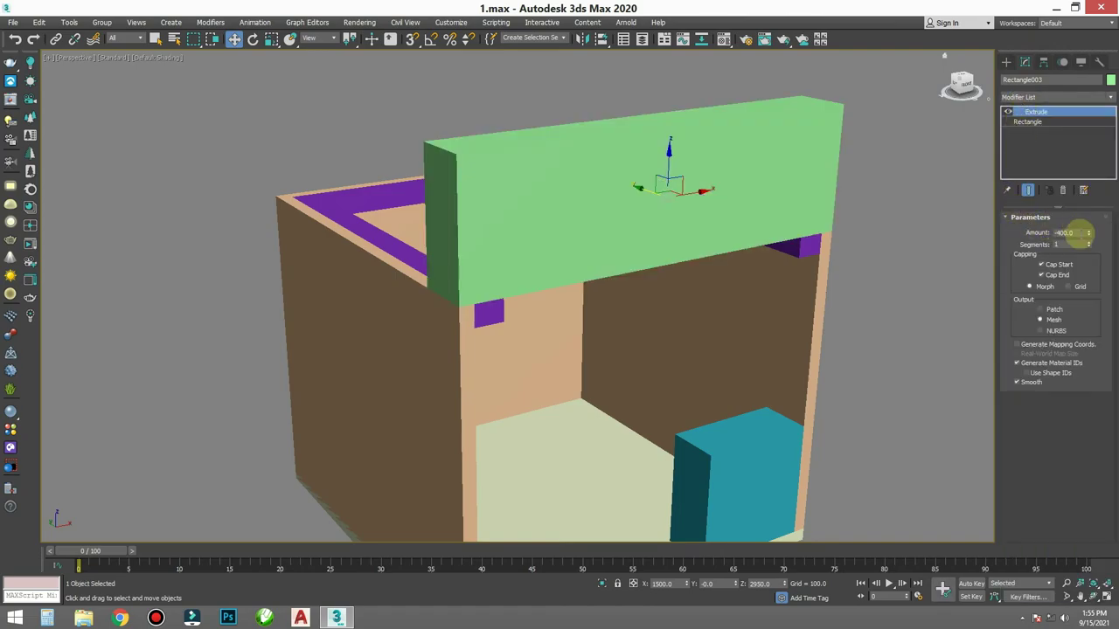
double_click(1079, 233)
type("50")
key("Return")
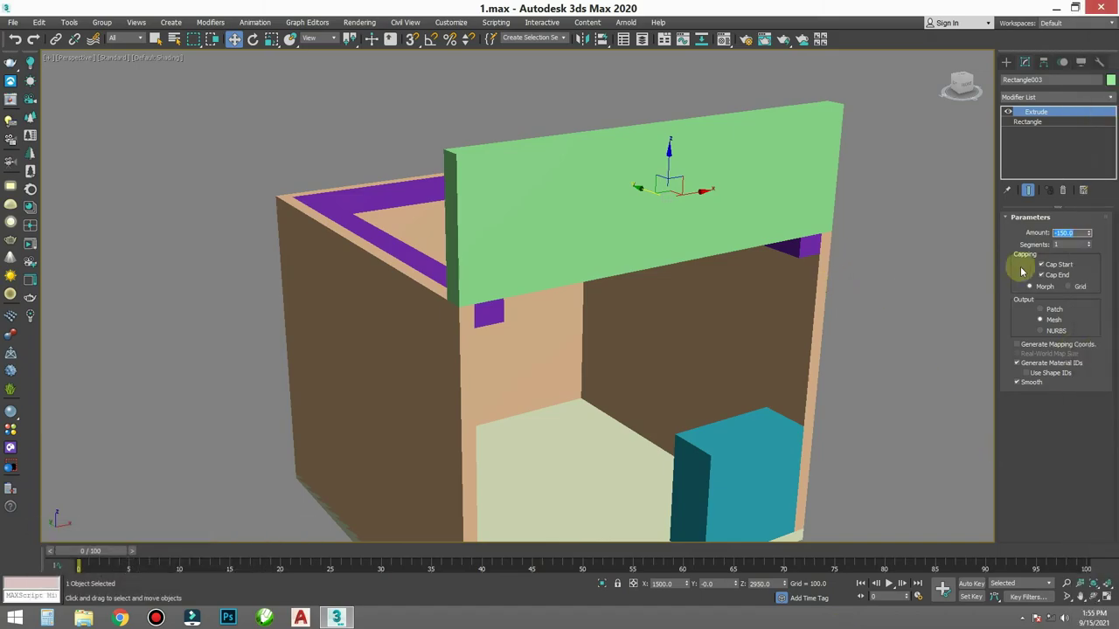
- Select the purple ceiling trim Line002 and hide it
middle_click_drag(761, 324, 749, 302)
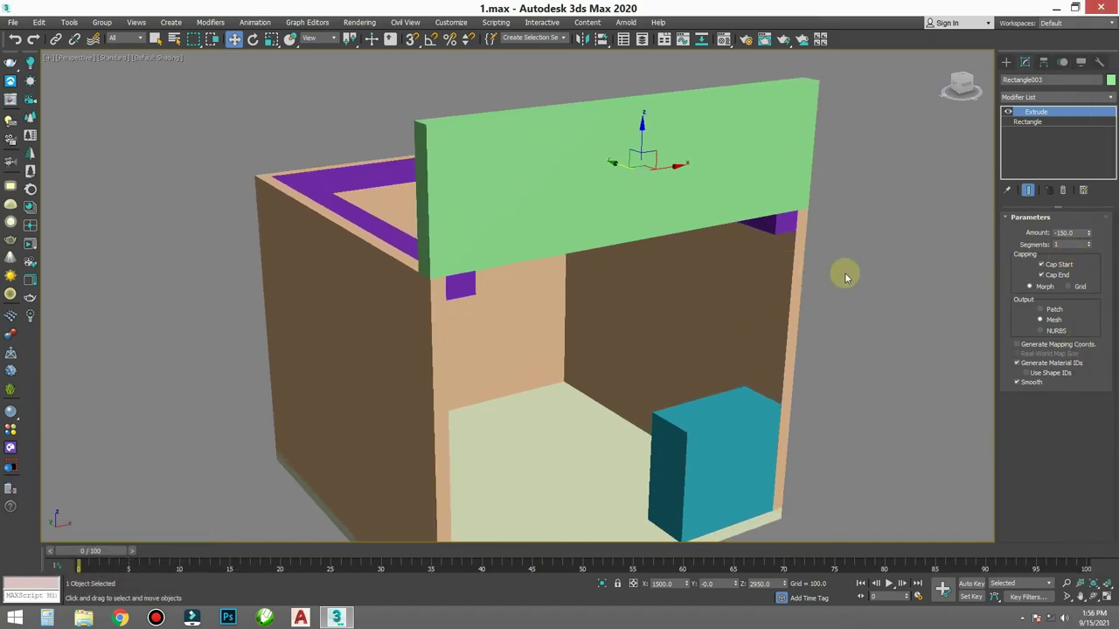
middle_click_drag(844, 270, 819, 278)
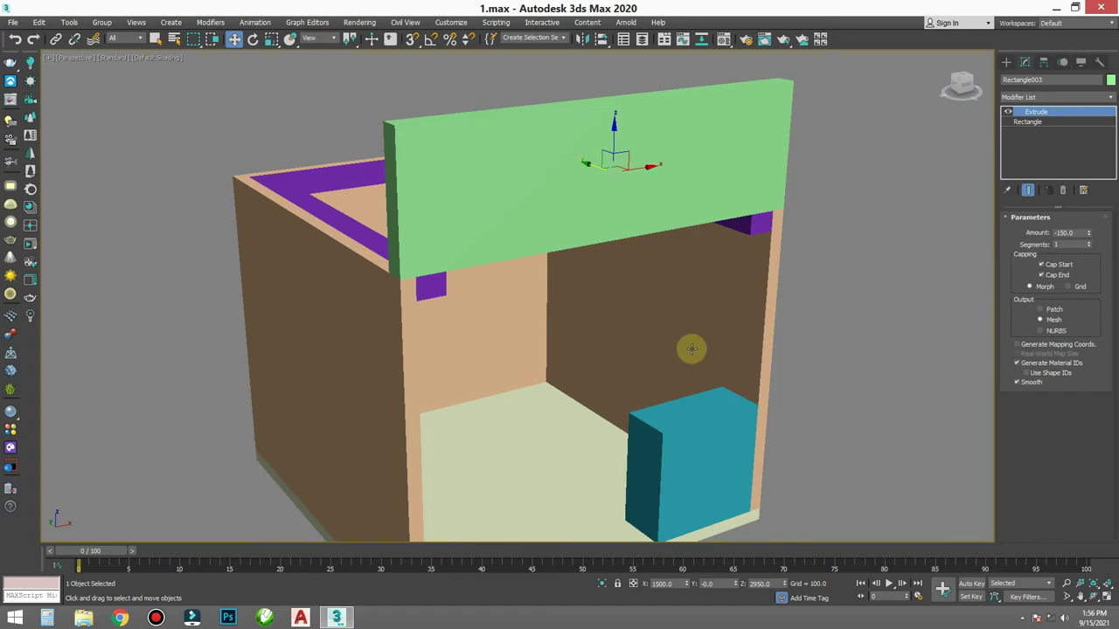
mouse_move(696, 330)
middle_mouse_down("alt")
mouse_move(709, 333)
mouse_move(672, 305)
middle_mouse_up("alt")
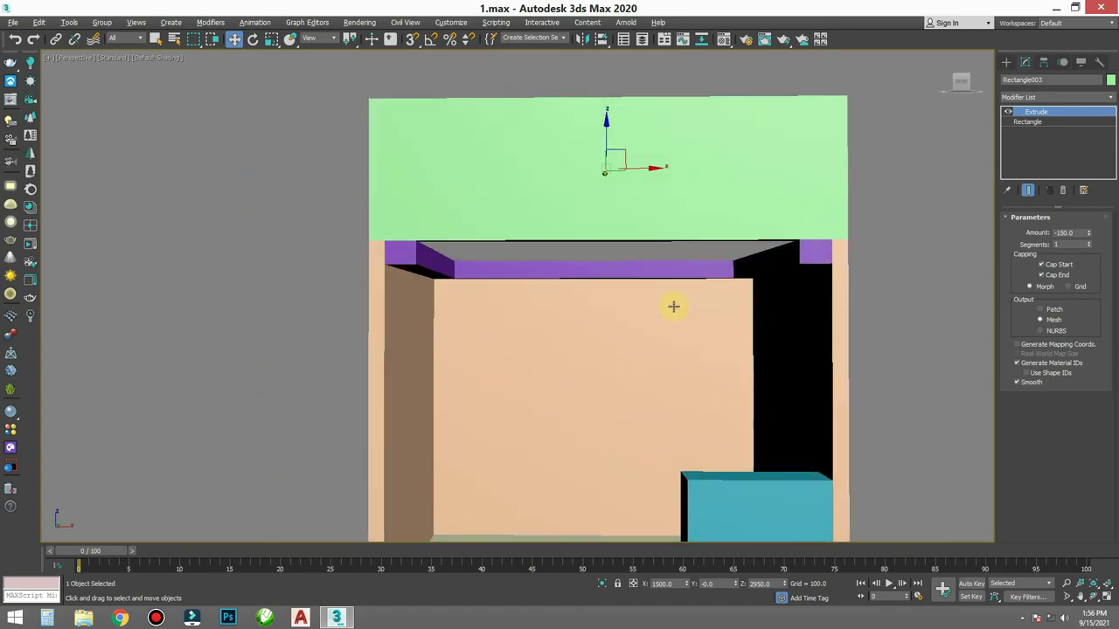
left_click(735, 237)
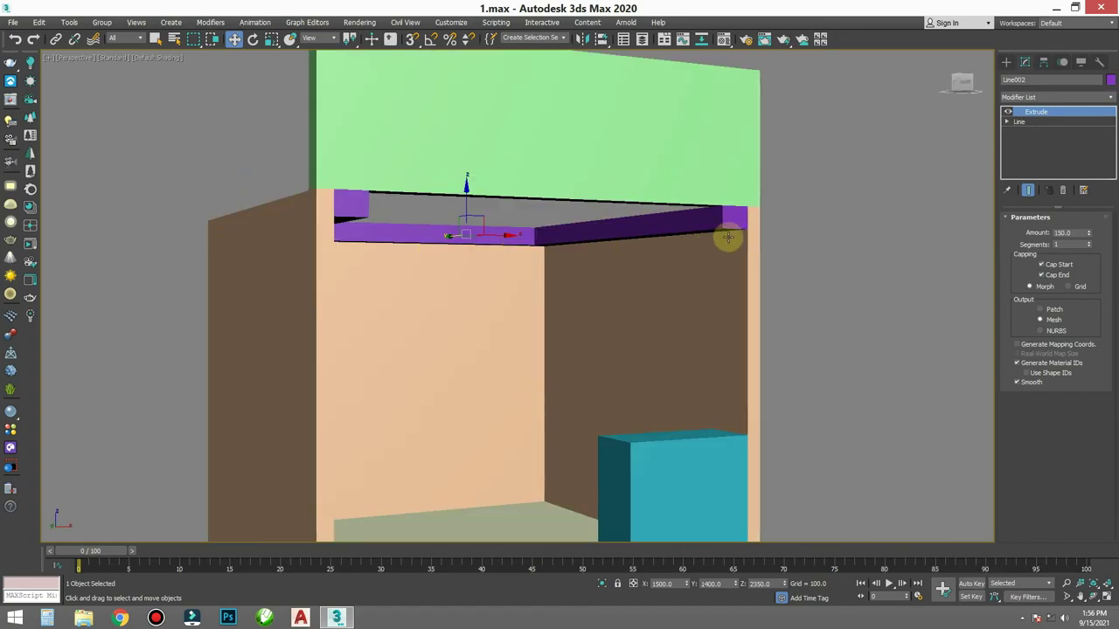
middle_click_drag(677, 336, 654, 330, "alt")
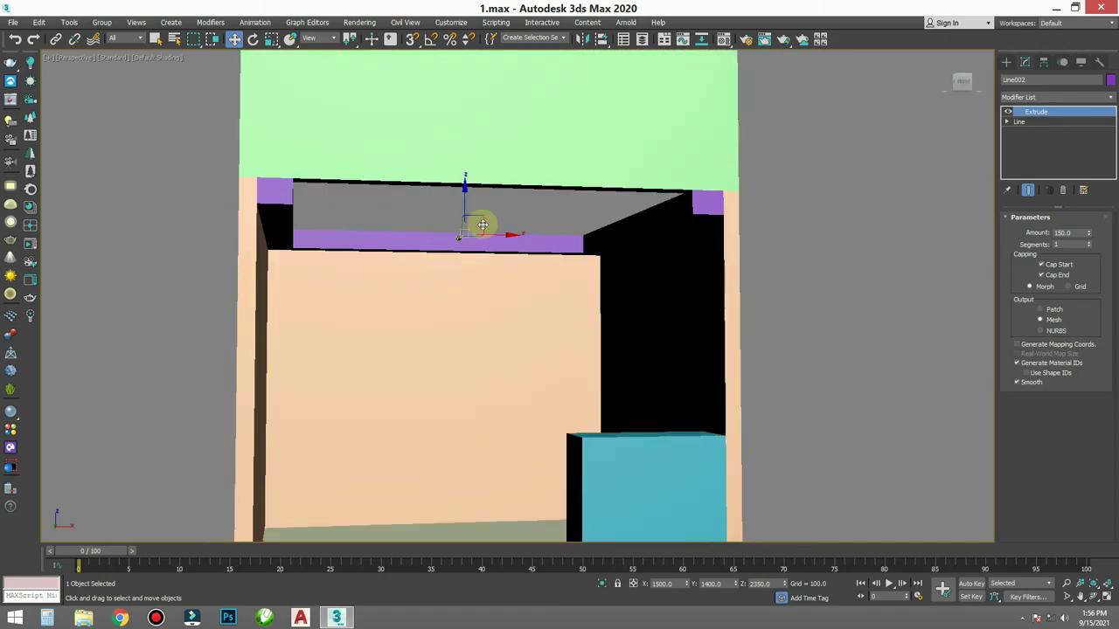
mouse_move(598, 200)
middle_mouse_down("alt")
mouse_move(631, 198)
mouse_move(588, 223)
mouse_move(606, 224)
mouse_move(573, 339)
mouse_move(584, 365)
middle_mouse_up("alt")
key("Delete")
- Switch to the Top view and pick the Rectangle tool from the quad menu
key("t")
right_click(516, 245)
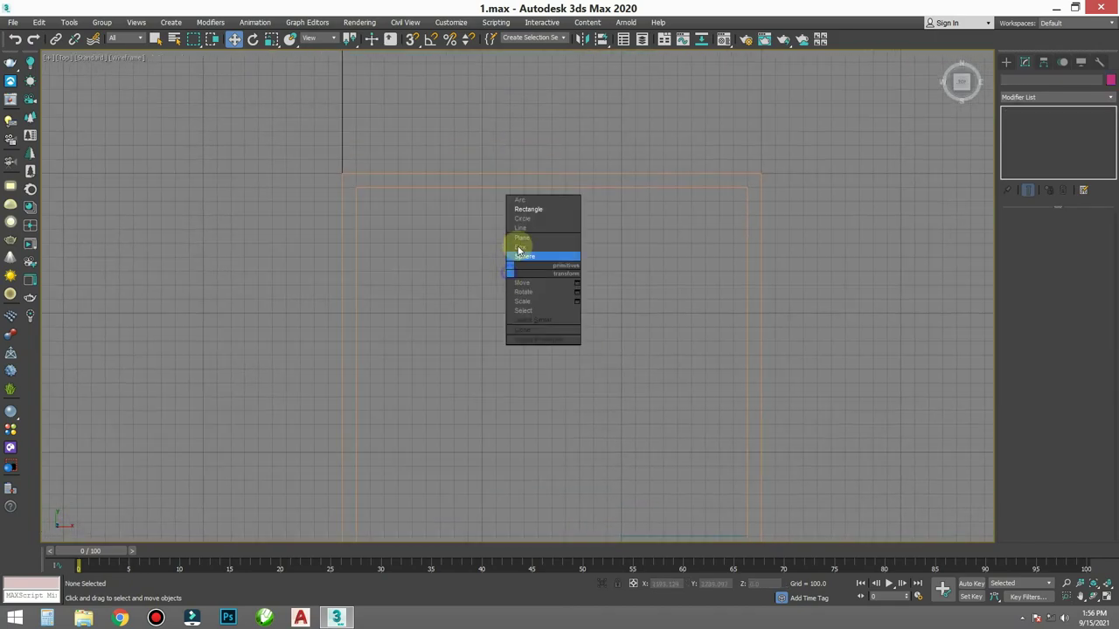
left_click(532, 213)
- Snap-draw a thin rectangle along the back wall top and extrude it by 150
key("s")
left_click_drag(366, 201, 749, 215)
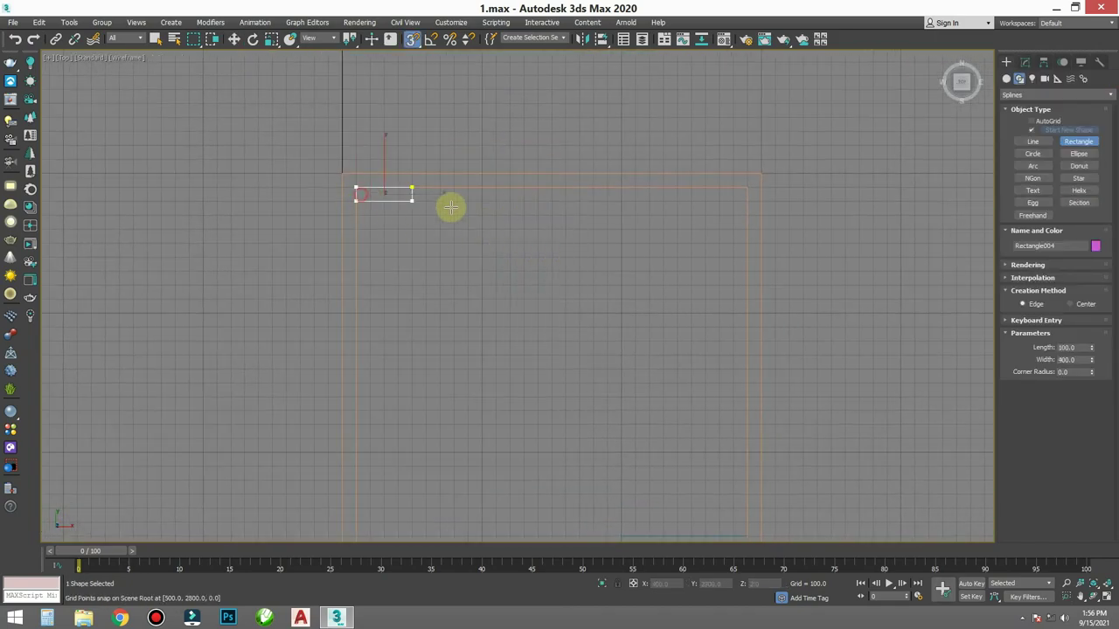
key("s")
key("w")
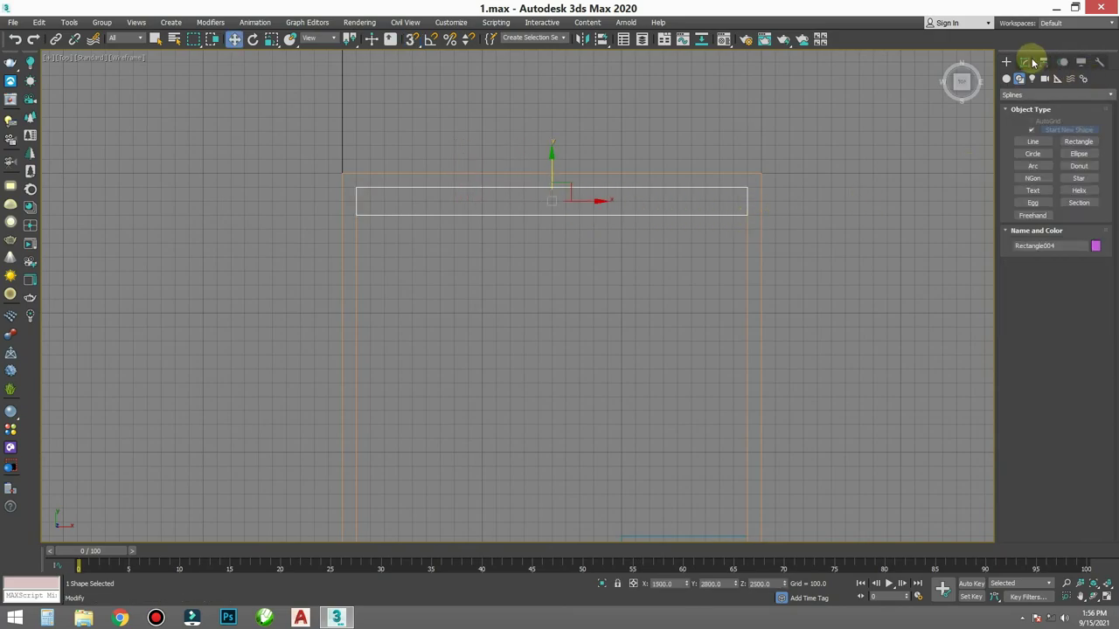
left_click(1025, 62)
left_click(1032, 96)
type("ex")
key("Return")
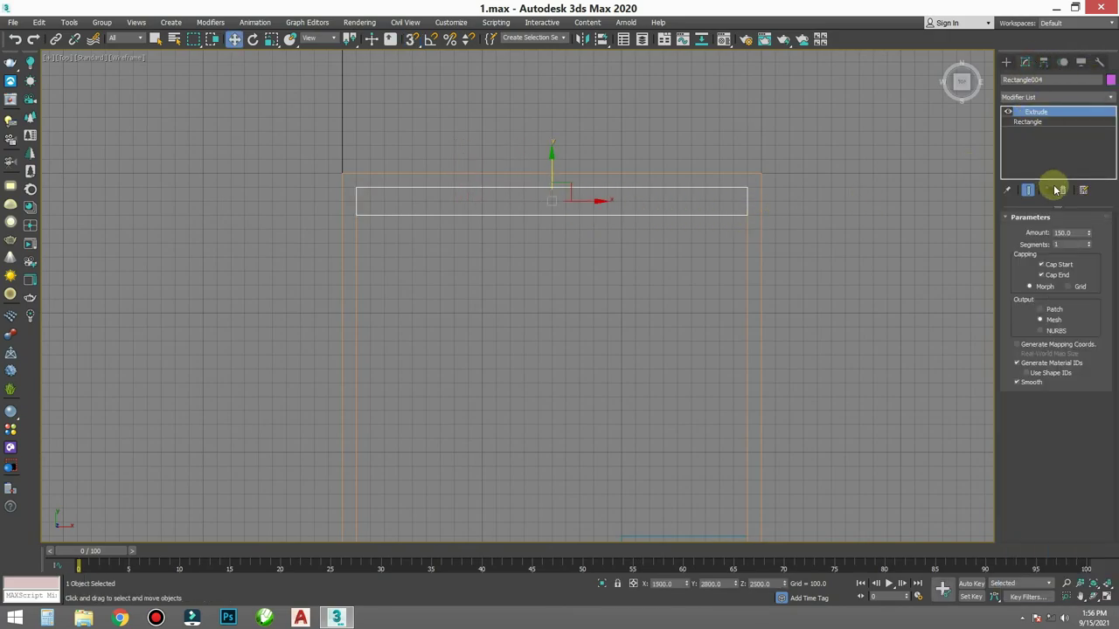
- In the Front view, snap-move the trim strip and green panel down onto the walls
mouse_move(705, 276)
middle_mouse_down()
mouse_move(690, 268)
mouse_move(649, 287)
middle_mouse_up()
key("f")
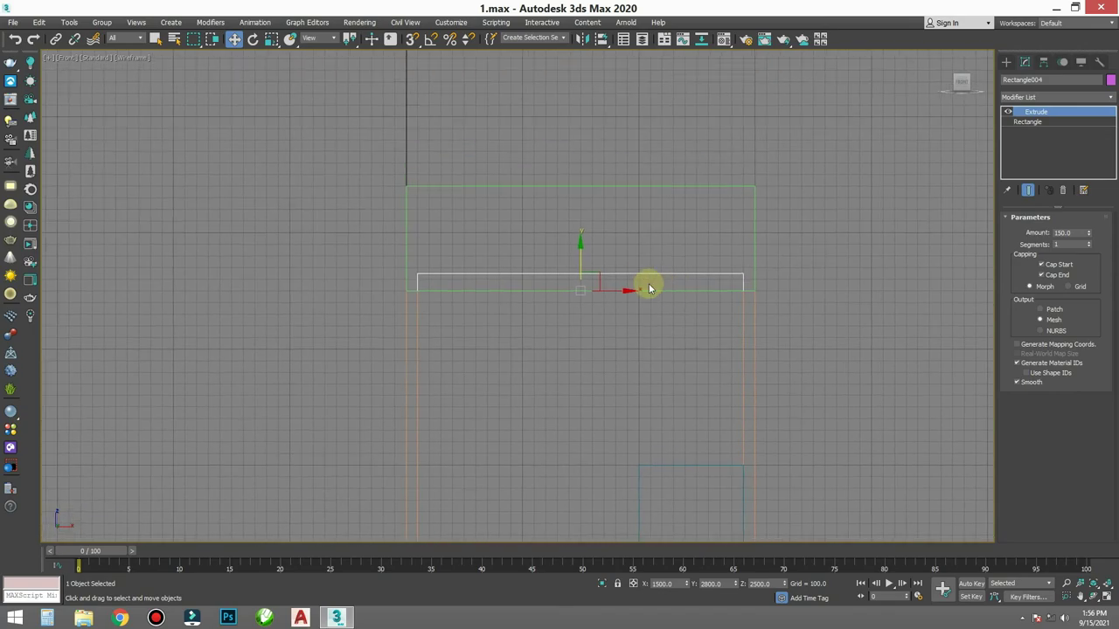
middle_click_drag(839, 277, 829, 269)
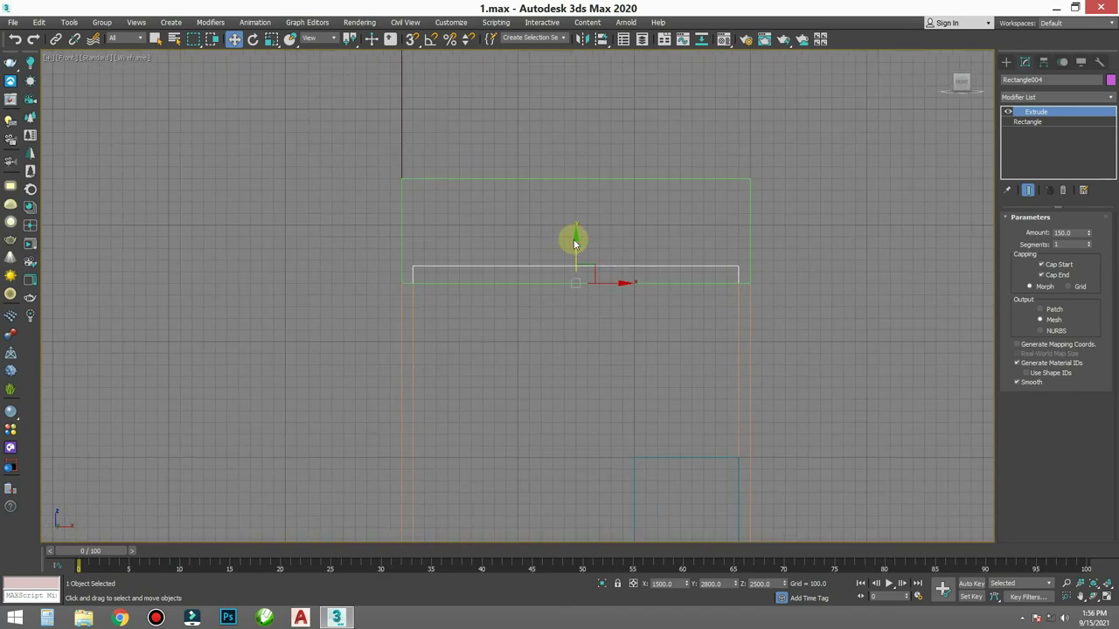
key("s")
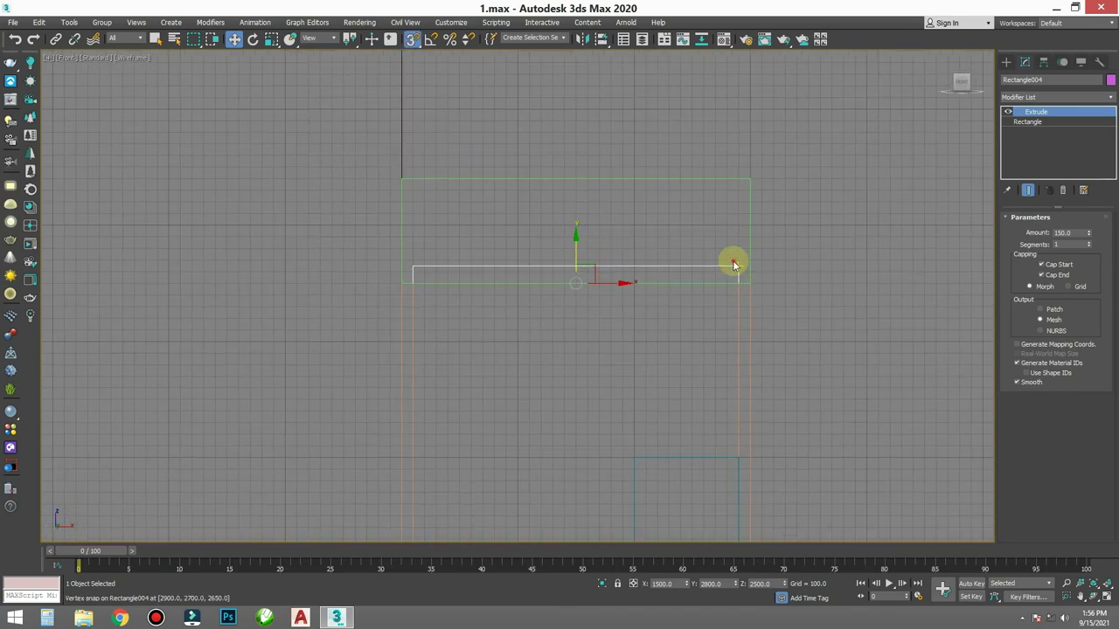
left_click(740, 264, "ctrl")
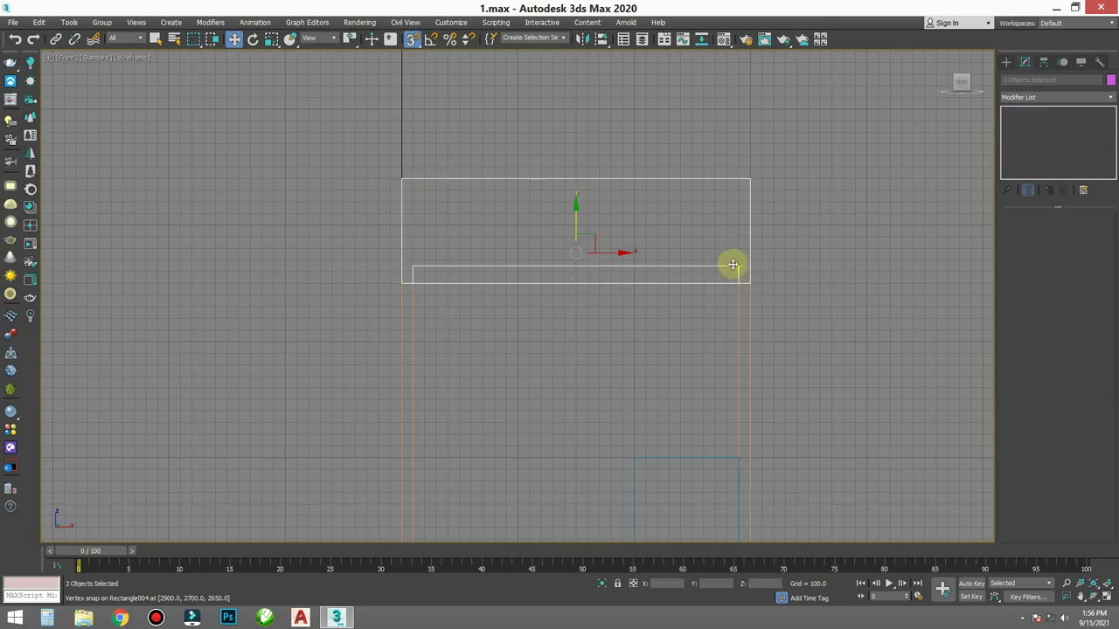
left_click_drag(736, 266, 746, 278)
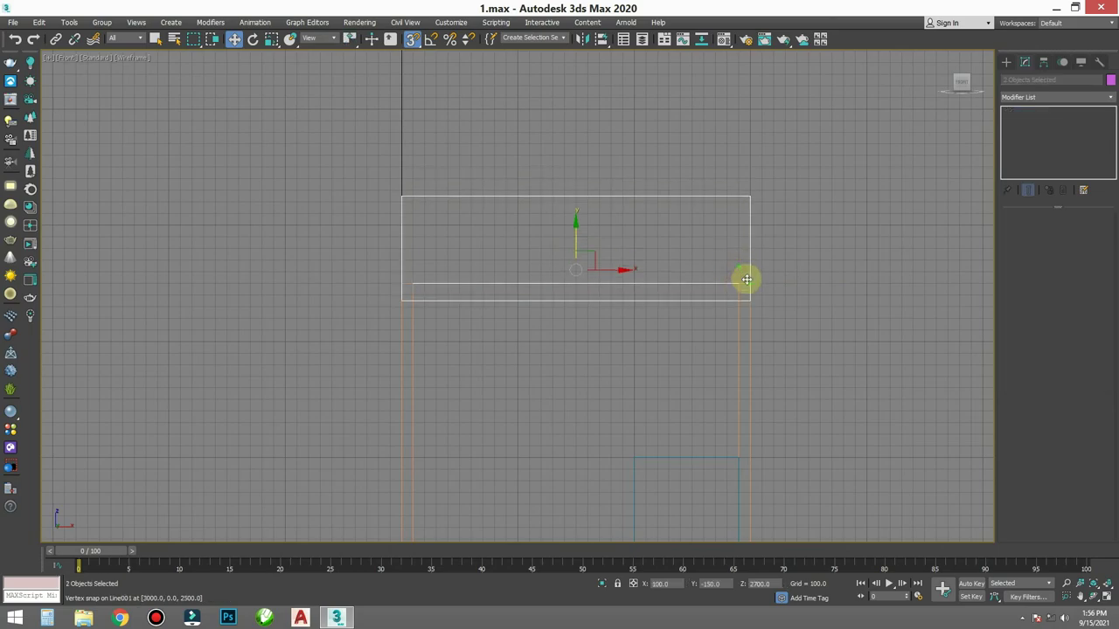
key("s")
left_click(795, 275)
- Zoom around the Perspective view and select the green upper panel
key("p")
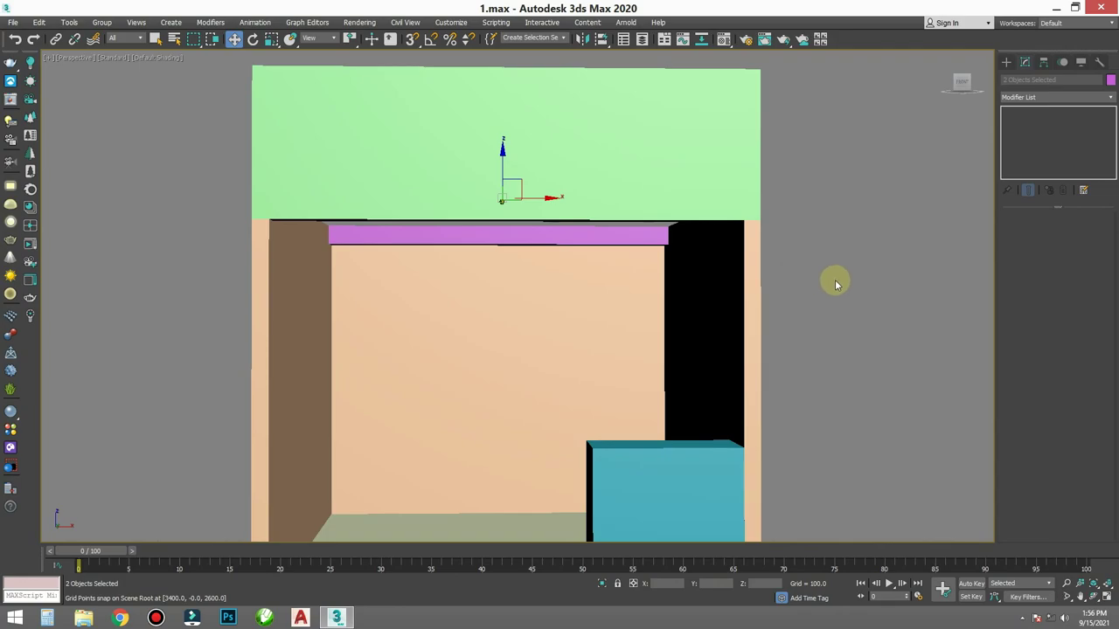
scroll(724, 280, "down", 2)
scroll(674, 287, "down", 2)
scroll(670, 282, "down", 3)
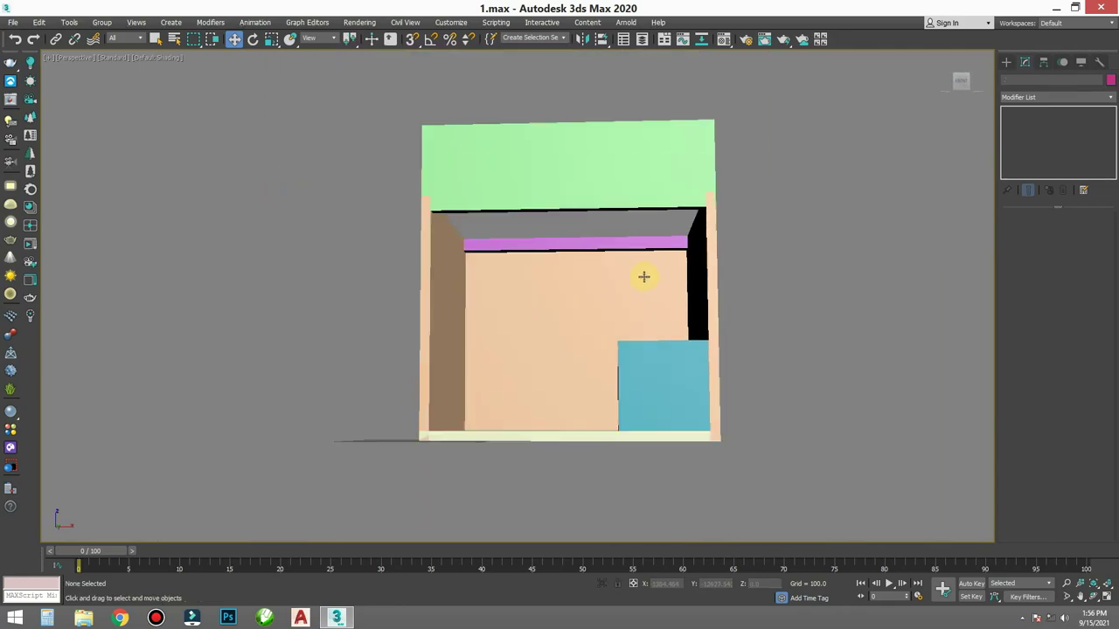
scroll(645, 274, "down", 3)
scroll(626, 332, "up", 3)
scroll(627, 330, "up", 1)
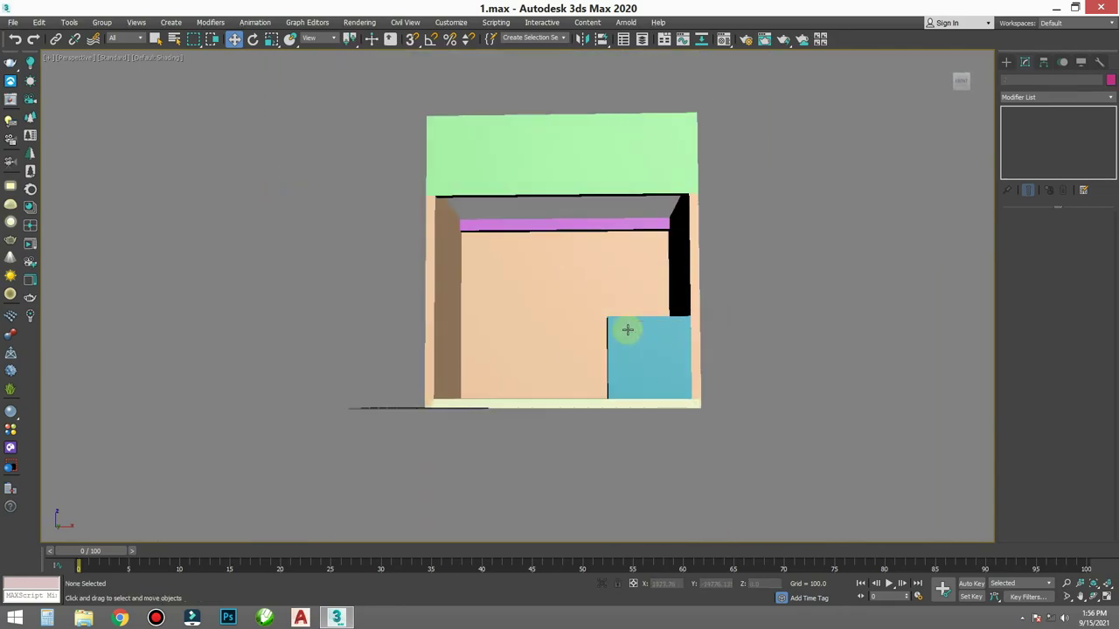
left_click(565, 156)
scroll(529, 118, "up", 3)
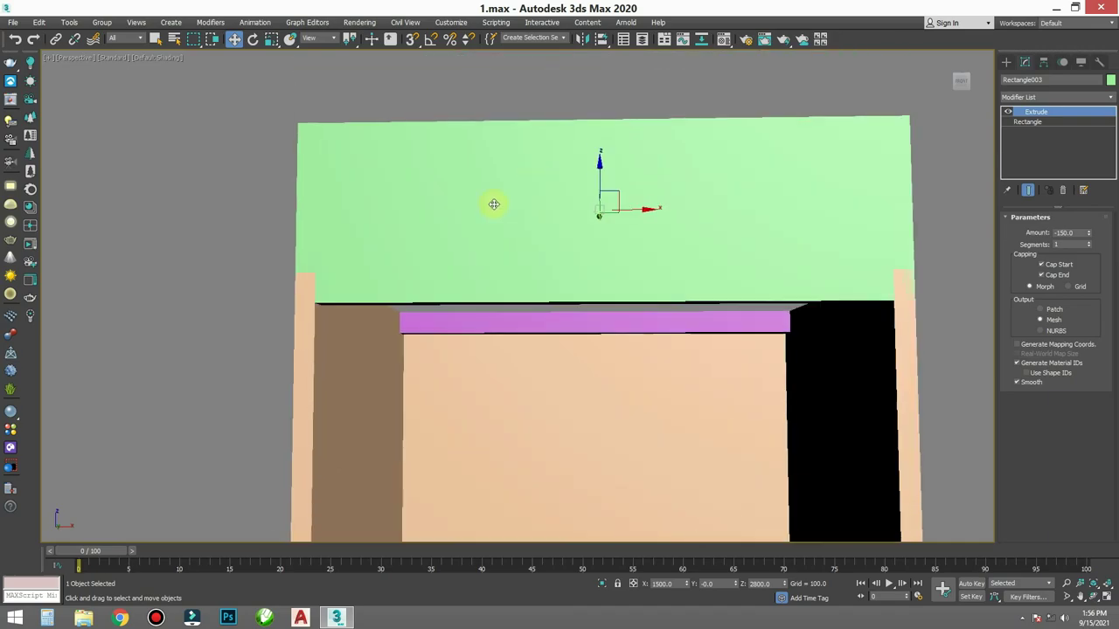
- Frame the room in the Top view, clear the selection, then select the bottom extruded strip
key("t")
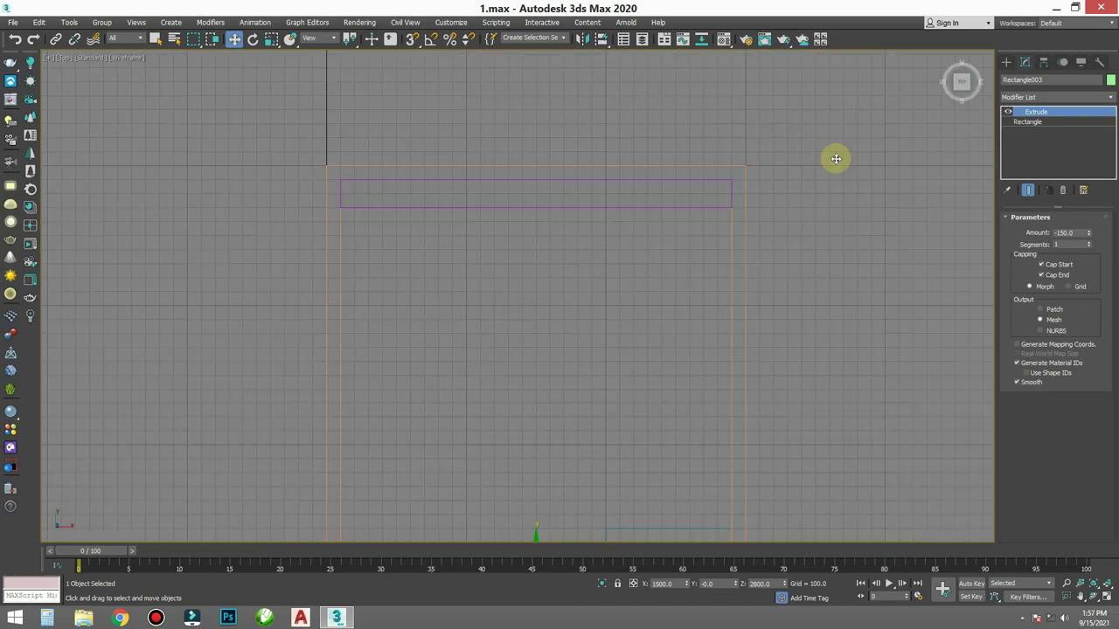
key("z")
scroll(731, 163, "down", 5)
middle_click_drag(733, 180, 600, 344)
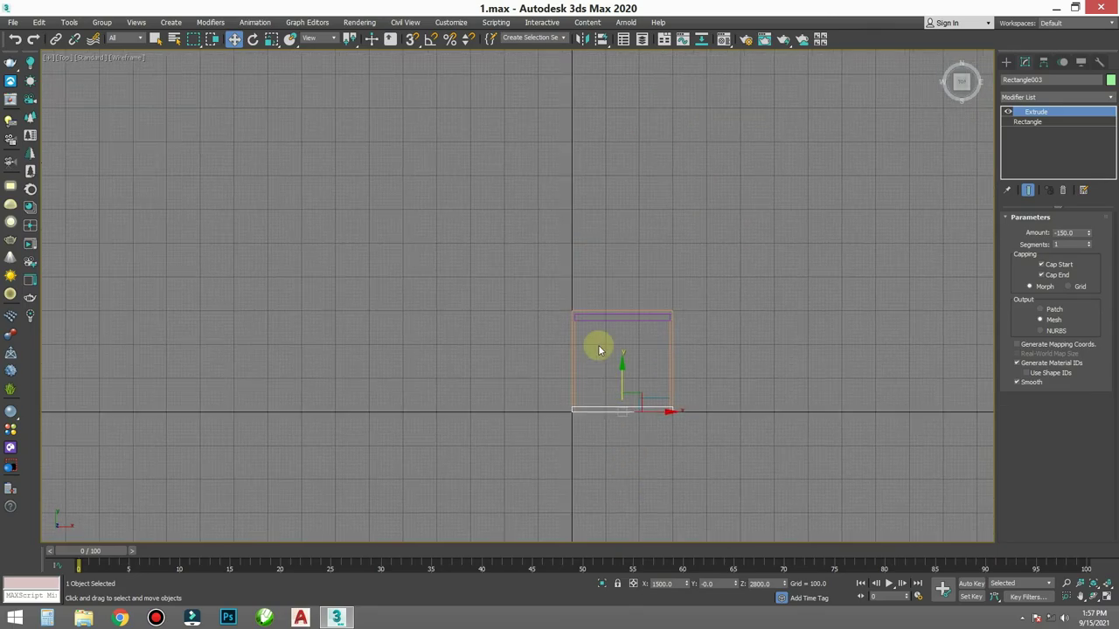
scroll(599, 344, "up", 3)
scroll(644, 379, "up", 2)
left_click_drag(611, 297, 584, 251)
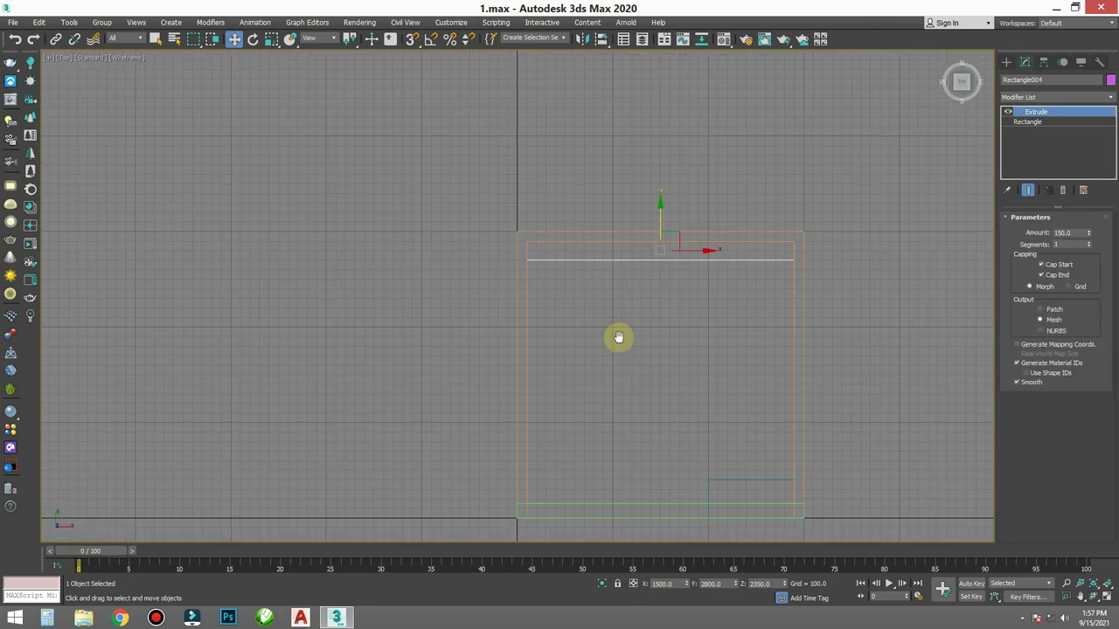
middle_click_drag(617, 338, 589, 229)
left_click(581, 375)
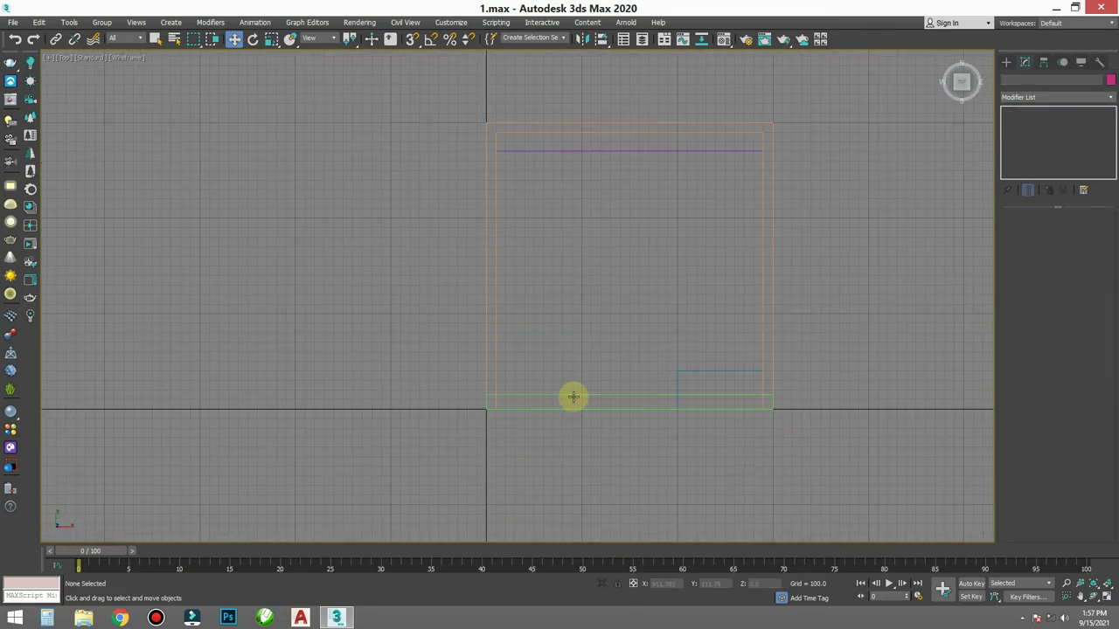
left_click(572, 398)
- Snap-draw a 3000 × 200 rectangle across the room's width in the Top view
middle_click_drag(577, 394, 582, 305)
scroll(582, 305, "up", 2)
right_click(537, 249)
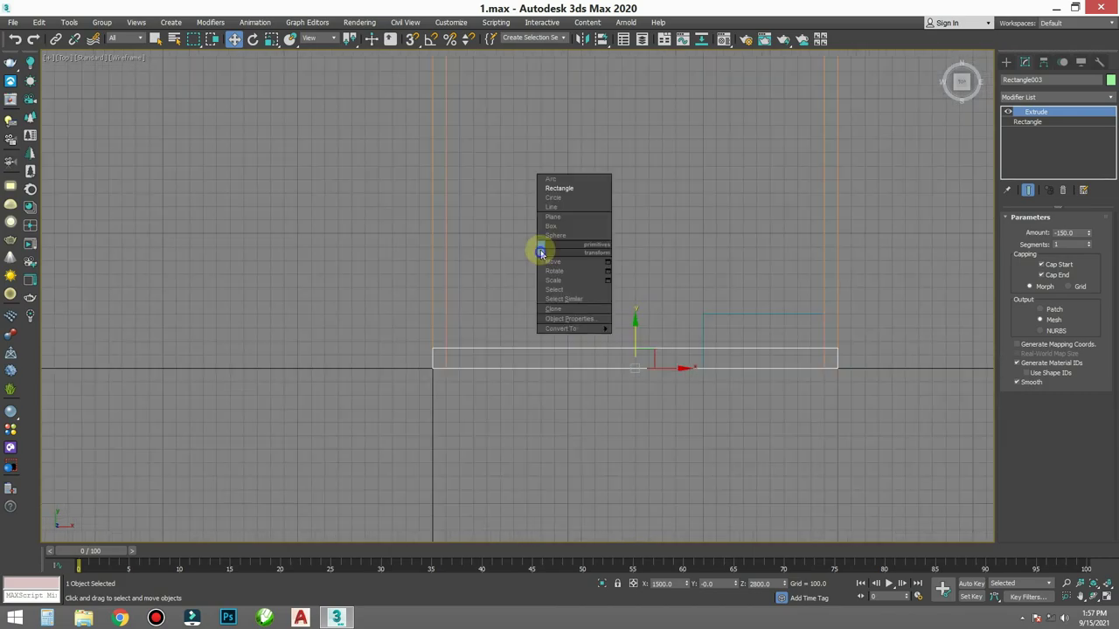
left_click(567, 189)
key("s")
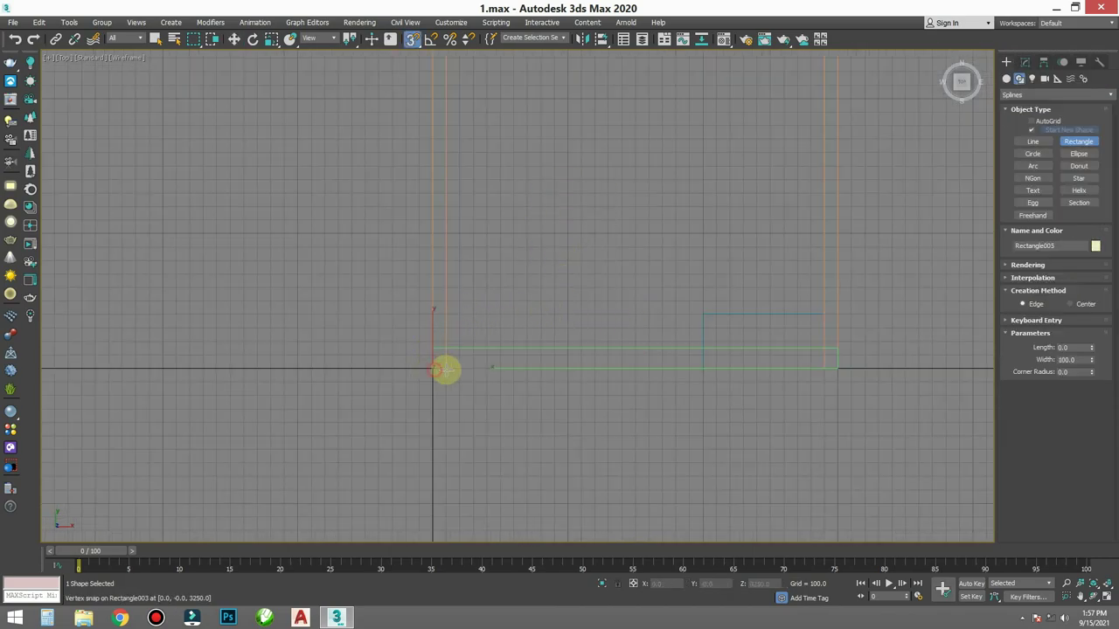
left_click_drag(444, 370, 837, 395)
key("s")
- Extrude the new Rectangle005 by -150 into the cream top slab
key("w")
left_click(1025, 62)
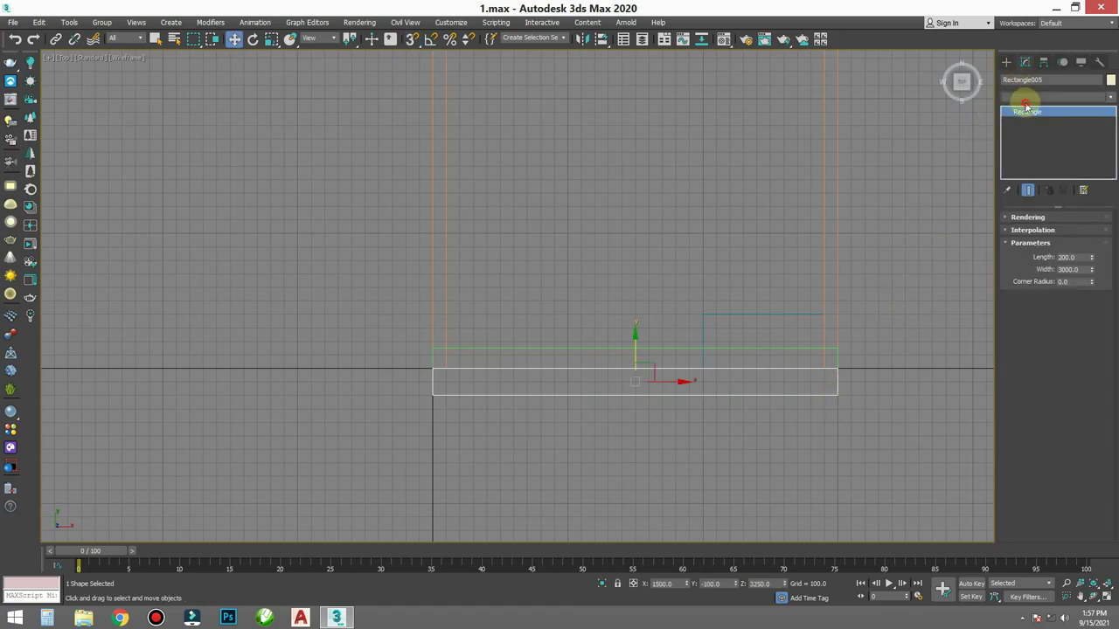
left_click(1026, 103)
key("e")
key("Return")
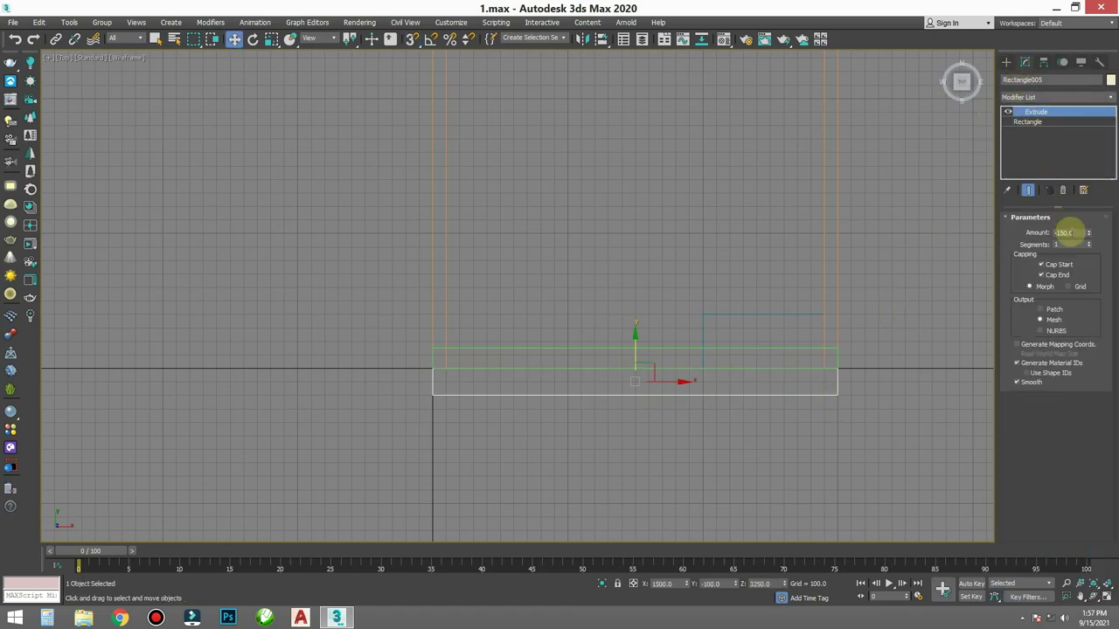
- Check the cream slab's position in the Front view and reselect it
middle_click_drag(712, 330, 654, 286)
key("f")
key("s")
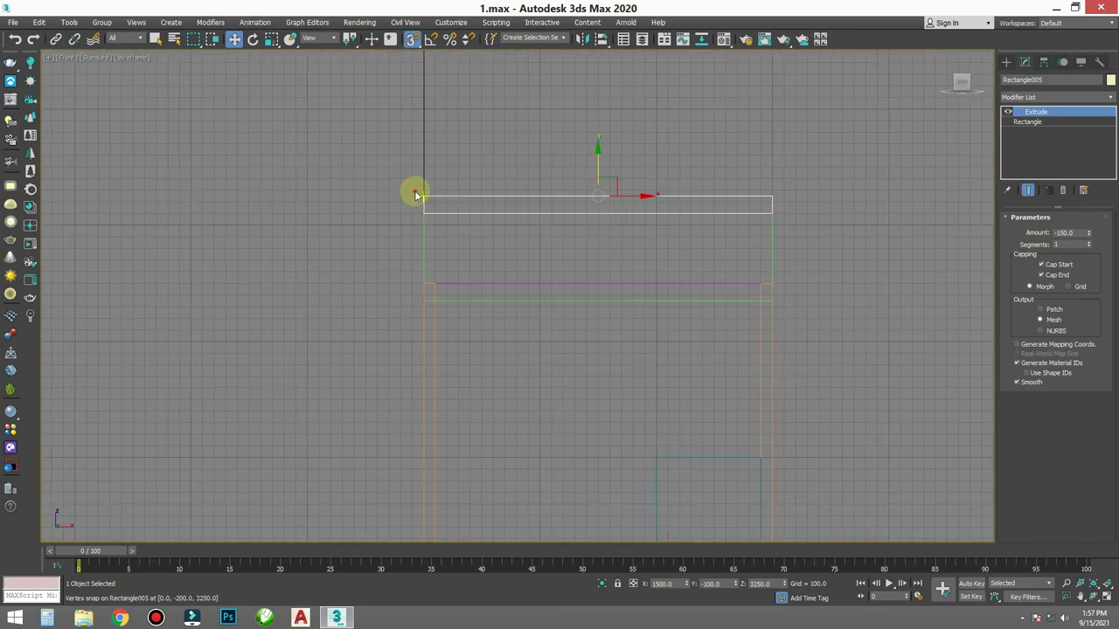
left_click(418, 215)
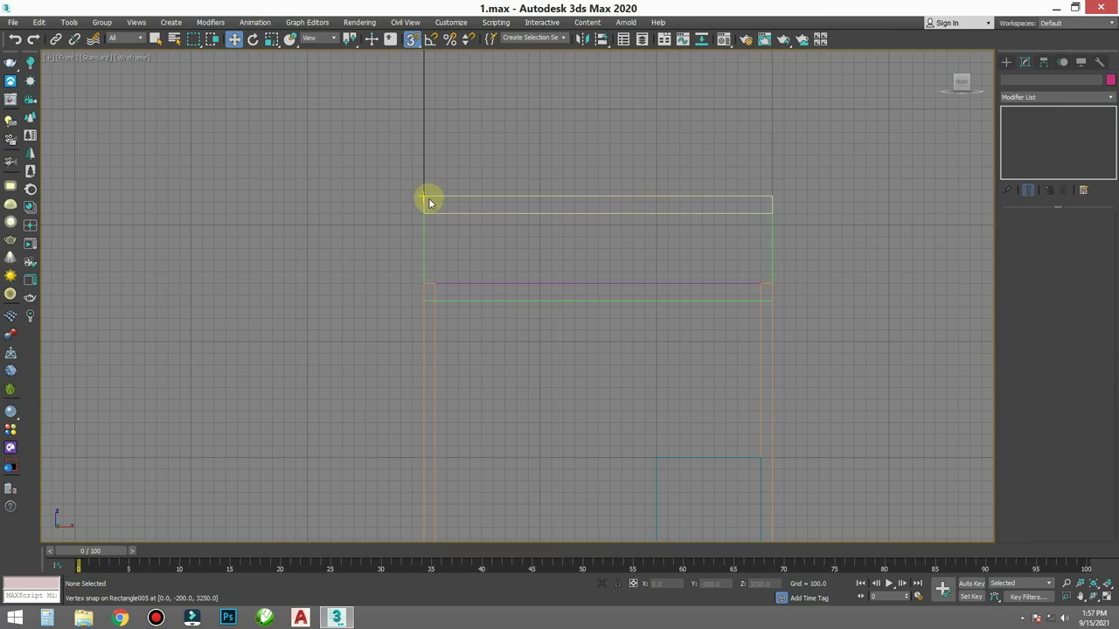
left_click(419, 204)
key("F3")
key("s")
key("p")
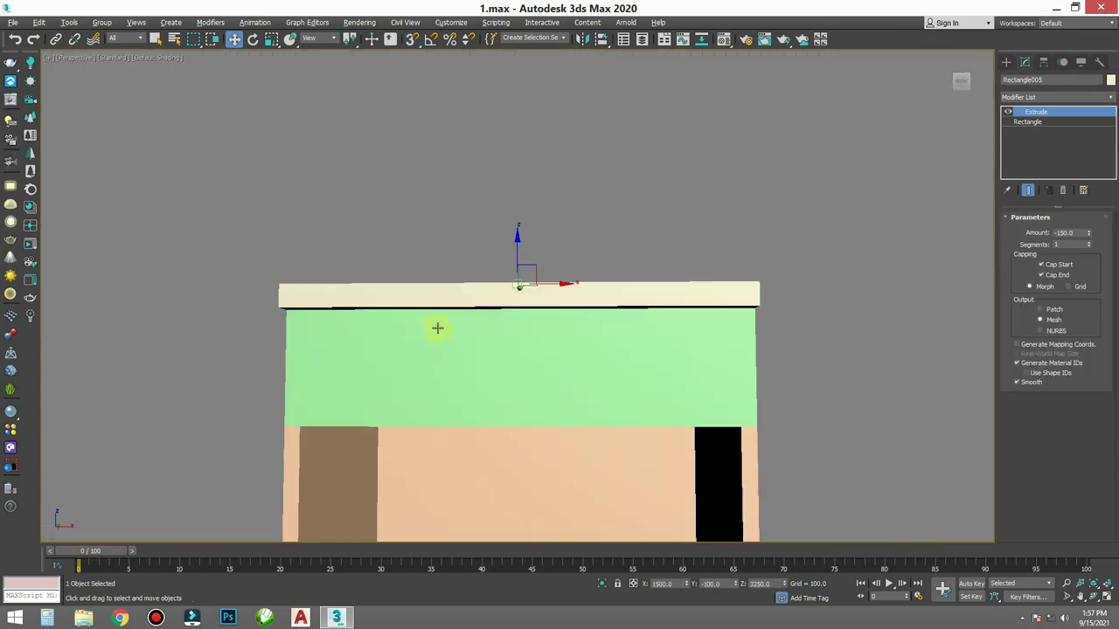
middle_click_drag(437, 327, 491, 327, "alt")
scroll(600, 250, "up", 2)
middle_click_drag(599, 250, 545, 320, "alt")
scroll(545, 317, "up", 2)
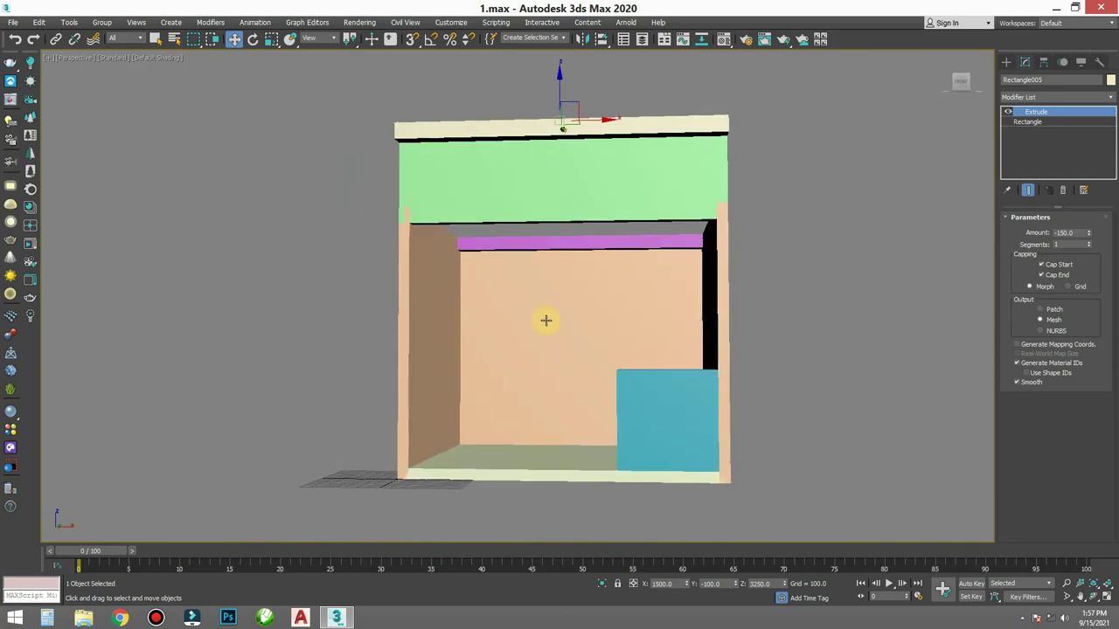
key("ctrl+a")
left_click(812, 282)
mouse_move(727, 340)
middle_mouse_down("alt")
mouse_move(665, 341)
mouse_move(637, 378)
mouse_move(734, 393)
mouse_move(719, 350)
mouse_move(729, 332)
mouse_move(708, 338)
mouse_move(714, 361)
mouse_move(681, 354)
mouse_move(752, 350)
mouse_move(722, 382)
mouse_move(646, 340)
mouse_move(524, 375)
mouse_move(295, 357)
middle_mouse_up("alt")
scroll(729, 332, "down", 2)
scroll(708, 337, "up", 2)
scroll(681, 354, "down", 2)
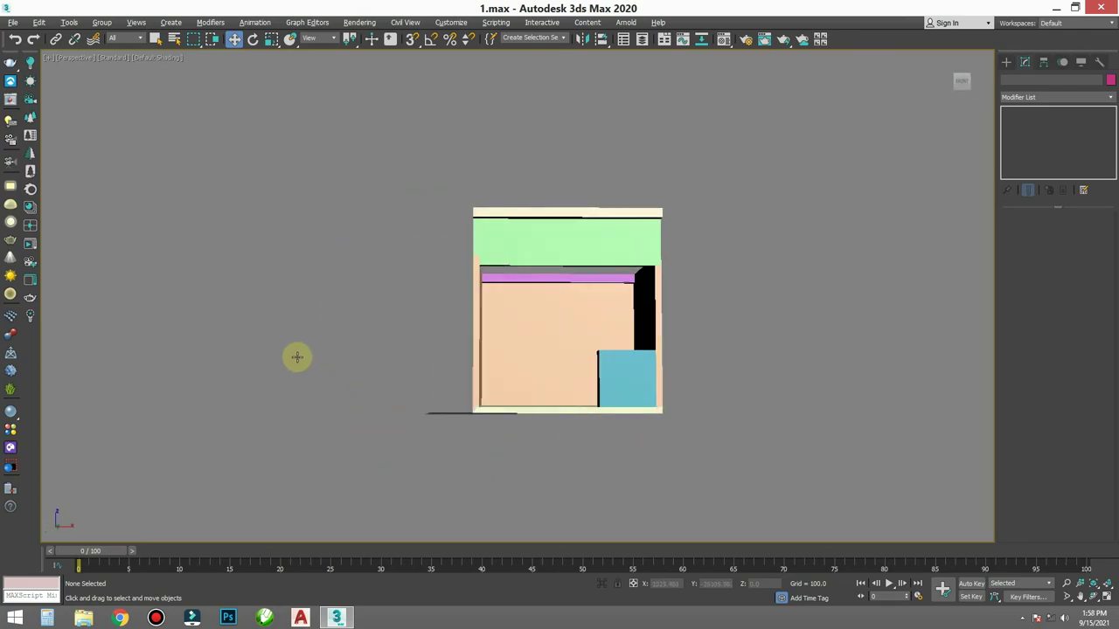
scroll(539, 359, "up", 3)
scroll(576, 355, "down", 2)
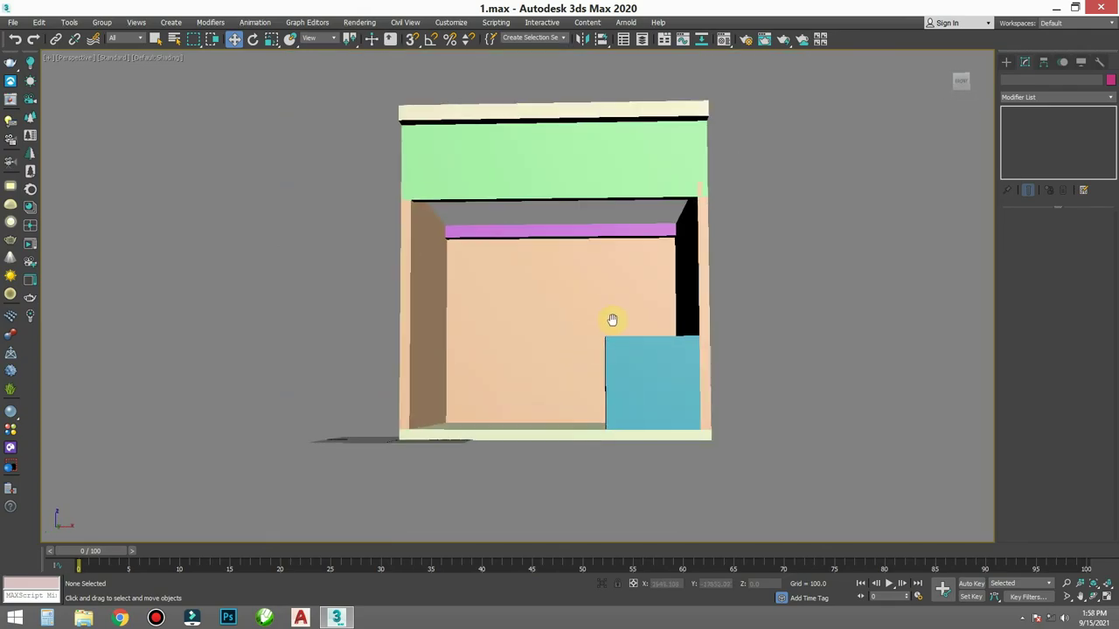
middle_click_drag(612, 320, 601, 330)
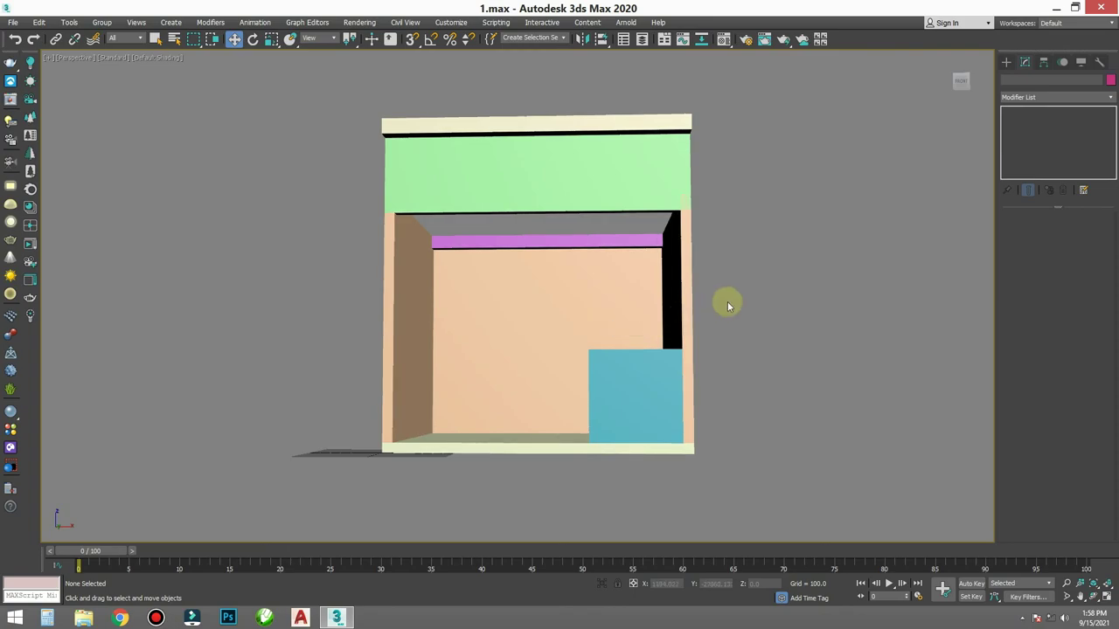
scroll(772, 298, "down", 3)
scroll(782, 293, "up", 3)
middle_click_drag(792, 292, 803, 280)
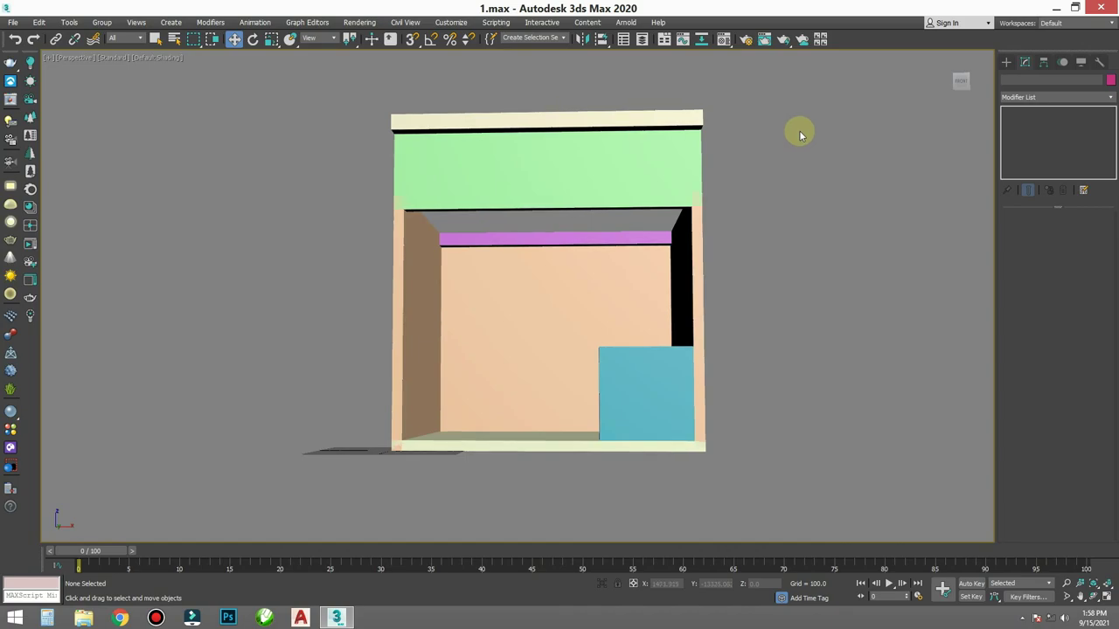
middle_click_drag(781, 145, 780, 153)
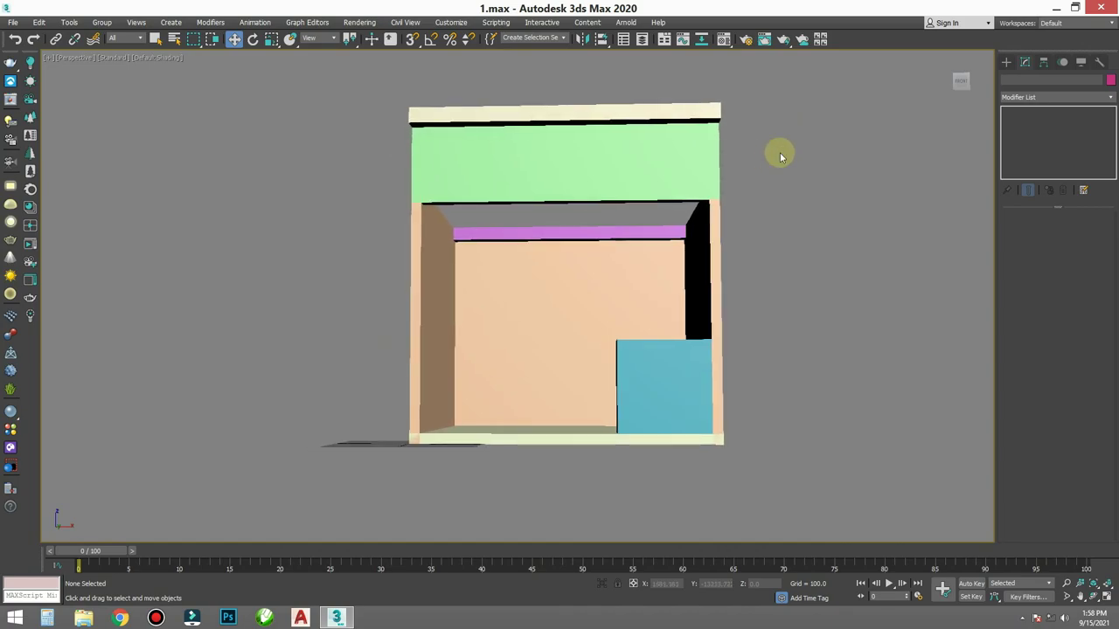
left_click_drag(488, 317, 317, 472)
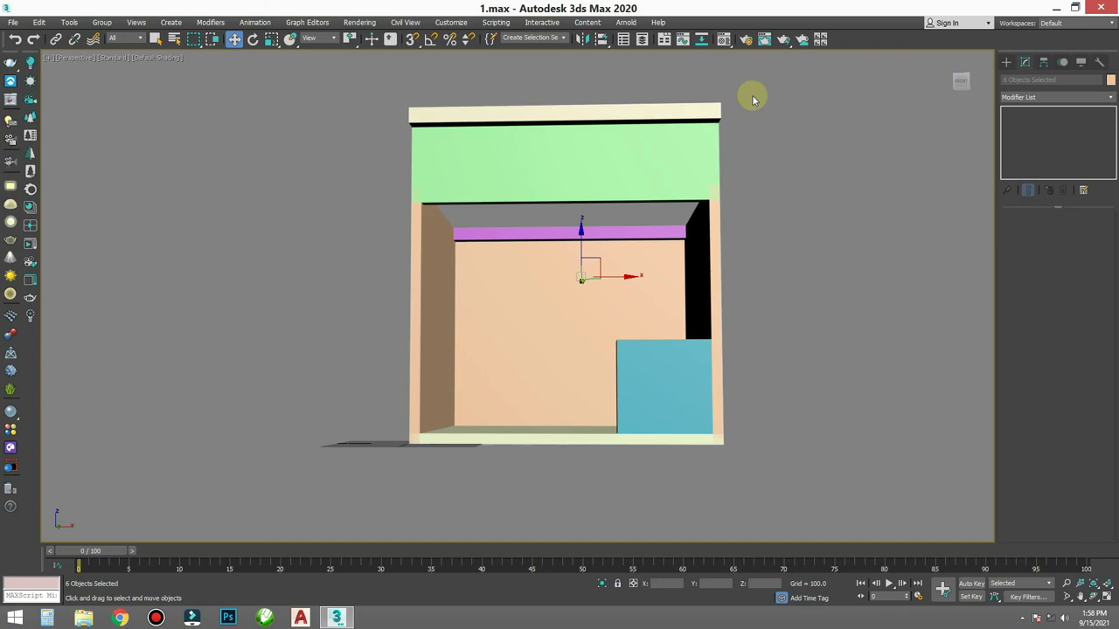
left_click_drag(752, 90, 338, 450)
middle_click_drag(691, 434, 667, 422, "alt")
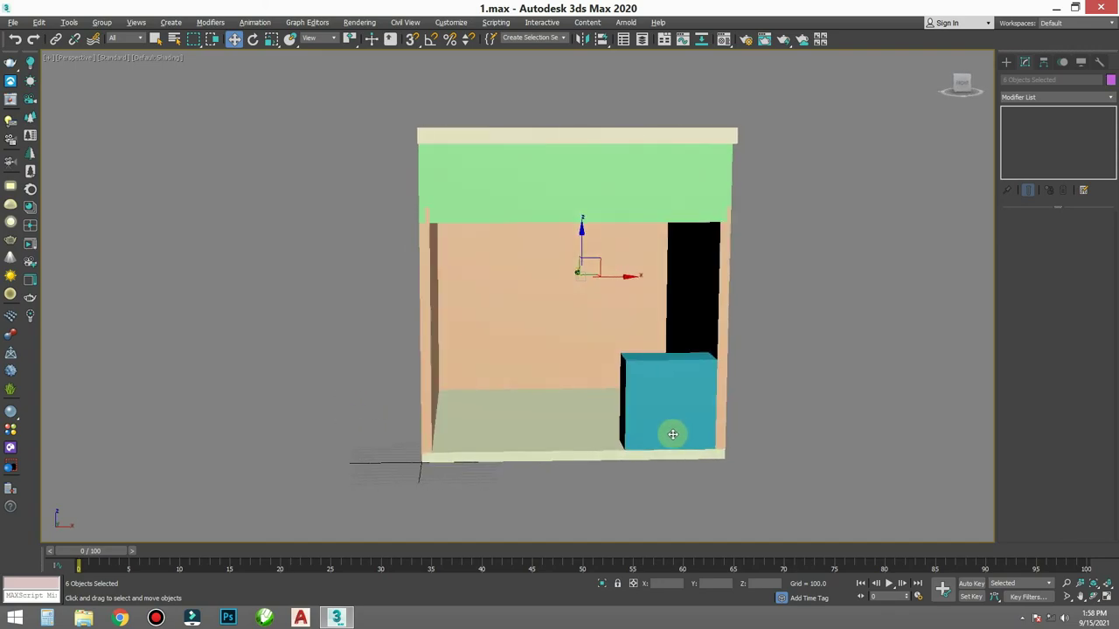
left_click(753, 337)
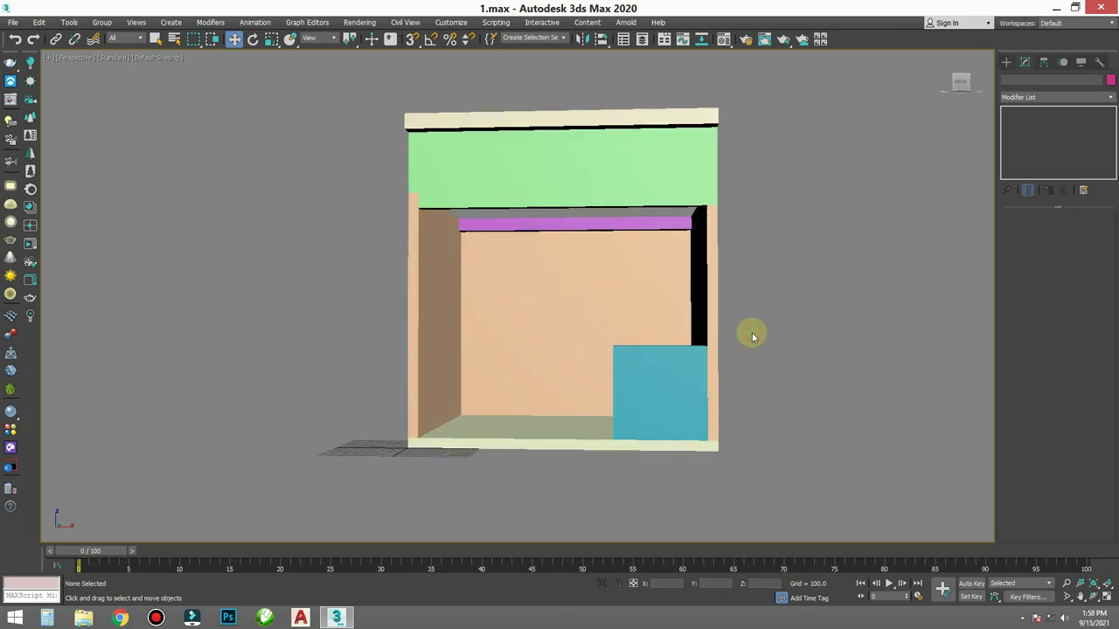